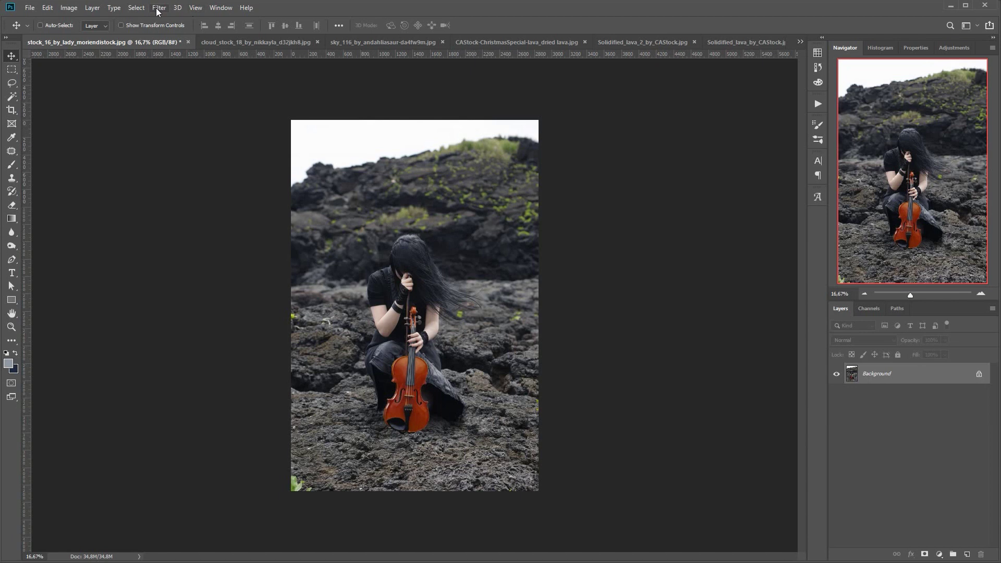
Step: Select and copy the entire violinist photo
left_click(158, 9)
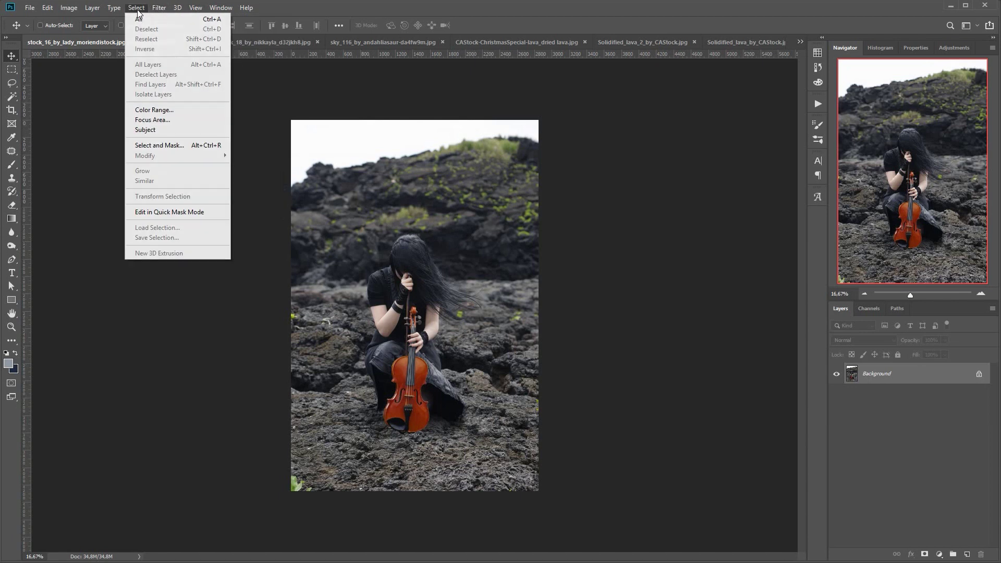
left_click(96, 141)
key("ctrl+a")
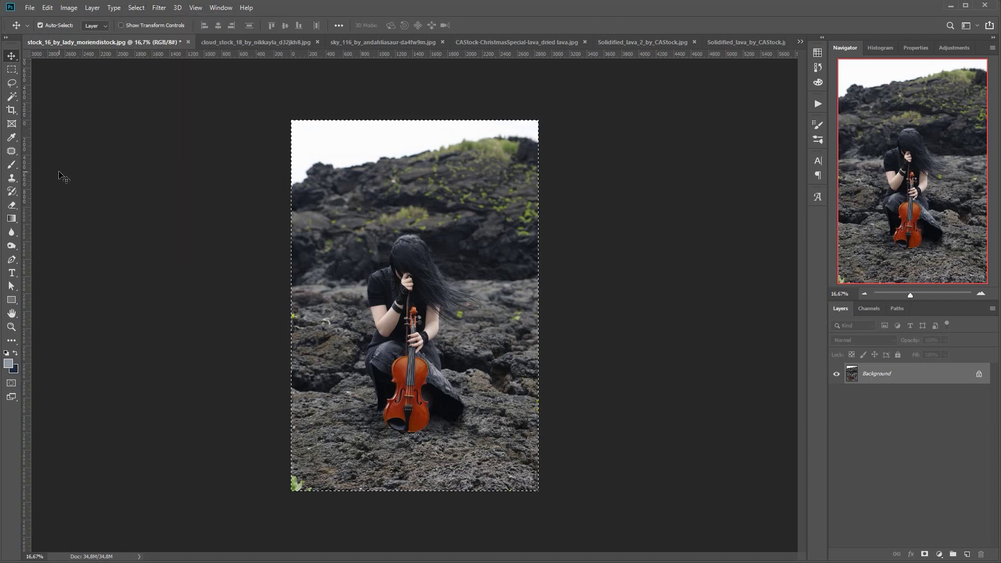
Step: Create a new transparent 2848 x 4272 pixel RGB document with a resolution of 300 pixels/inch
left_click(27, 9)
left_click(39, 26)
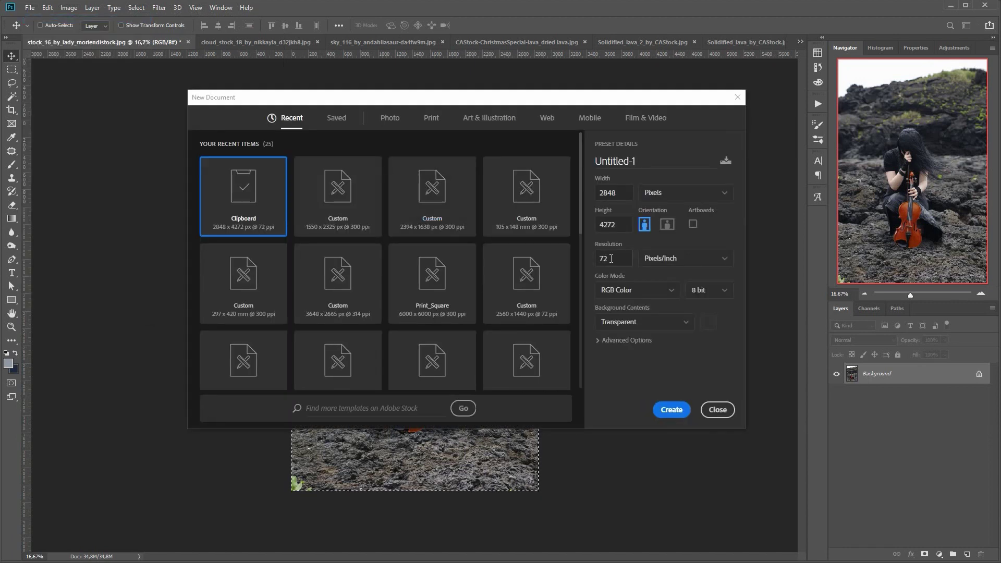
left_click(612, 259)
type("300")
left_click(671, 410)
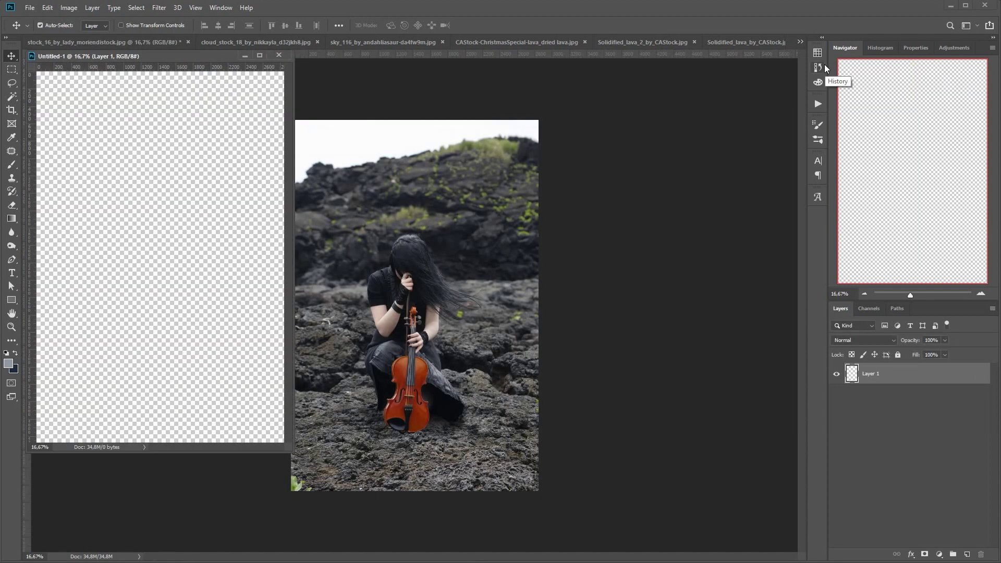
Step: Paste the copied photo into the new document and rename its layer "lady-moriendistock"
key("ctrl+v")
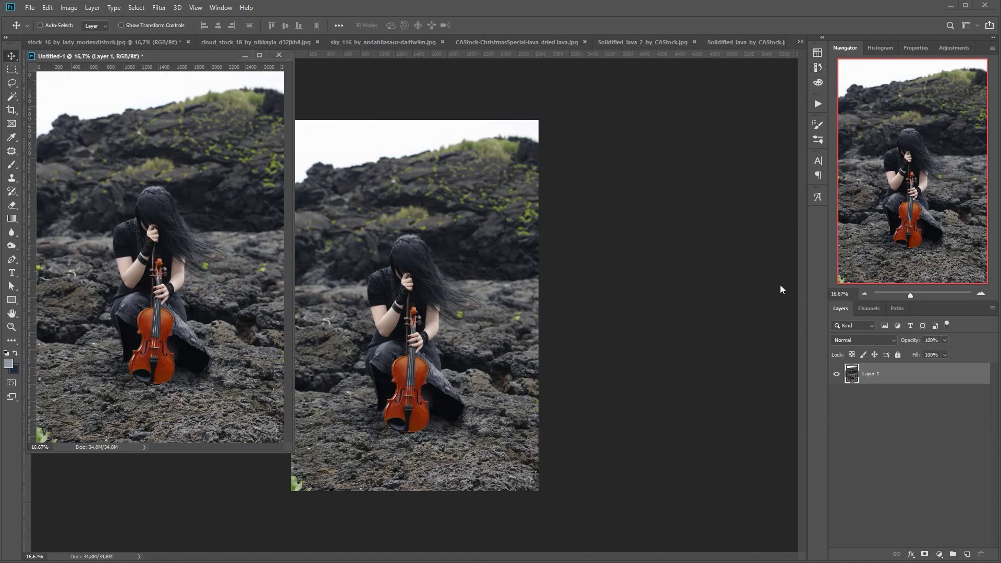
double_click(878, 375)
key("Return")
Step: Close the original violinist stock photo without saving and dock the floating Untitled-1 document among the open documents
left_click(188, 42)
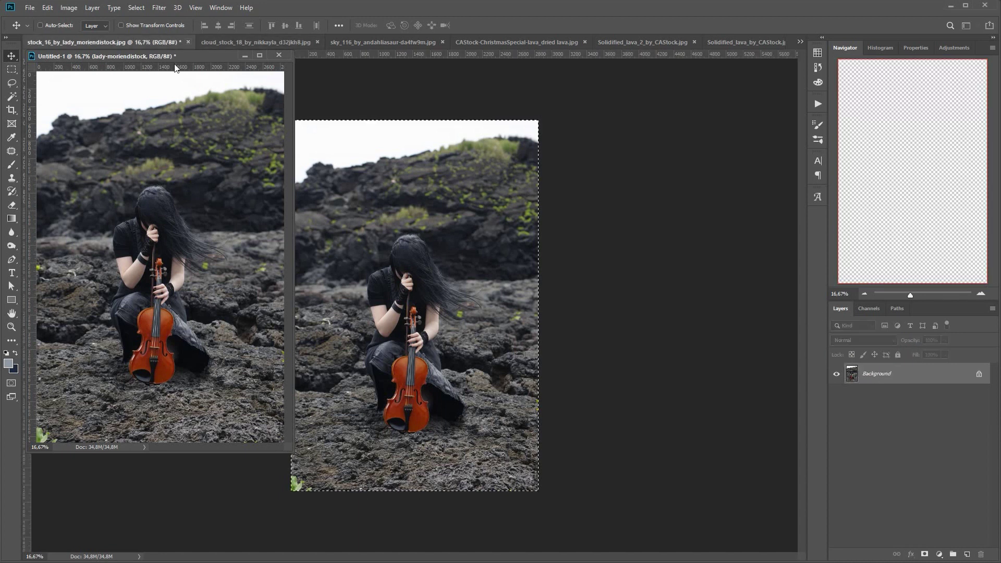
left_click(494, 220)
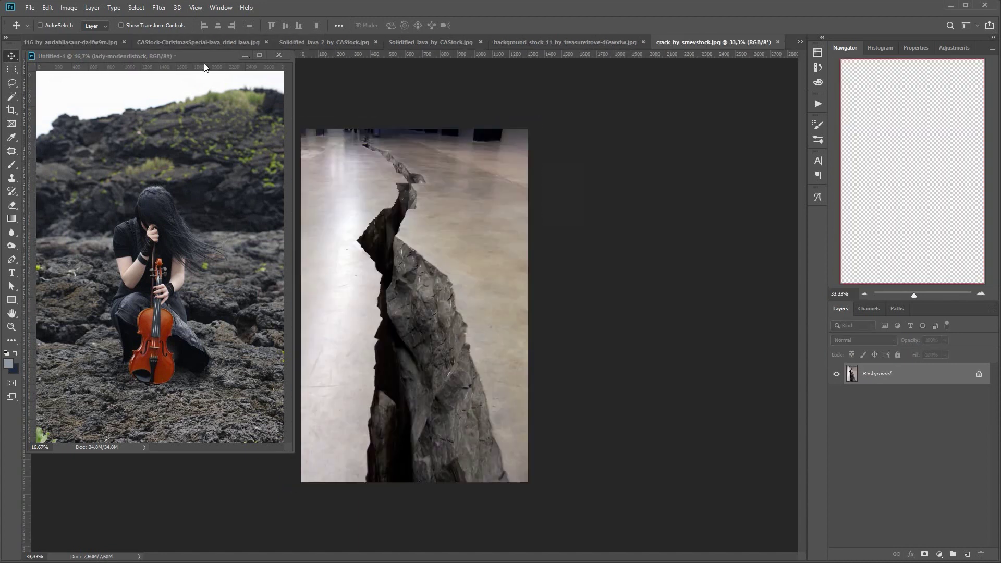
left_click_drag(214, 57, 229, 52)
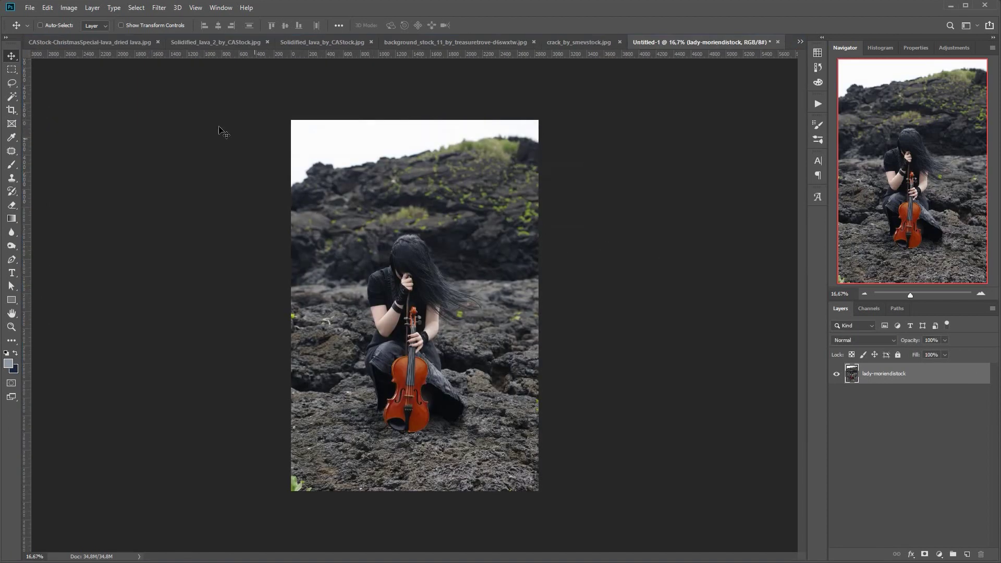
Step: Select the woman and violin with Select Subject, then refine the selection around the violin and skirt with the Quick Selection tool
left_click(136, 7)
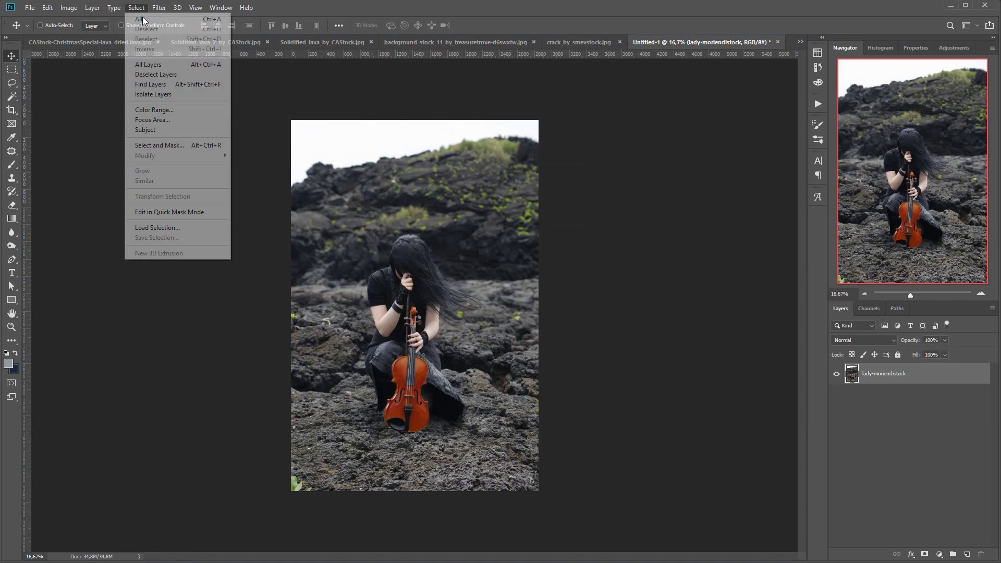
left_click(180, 127)
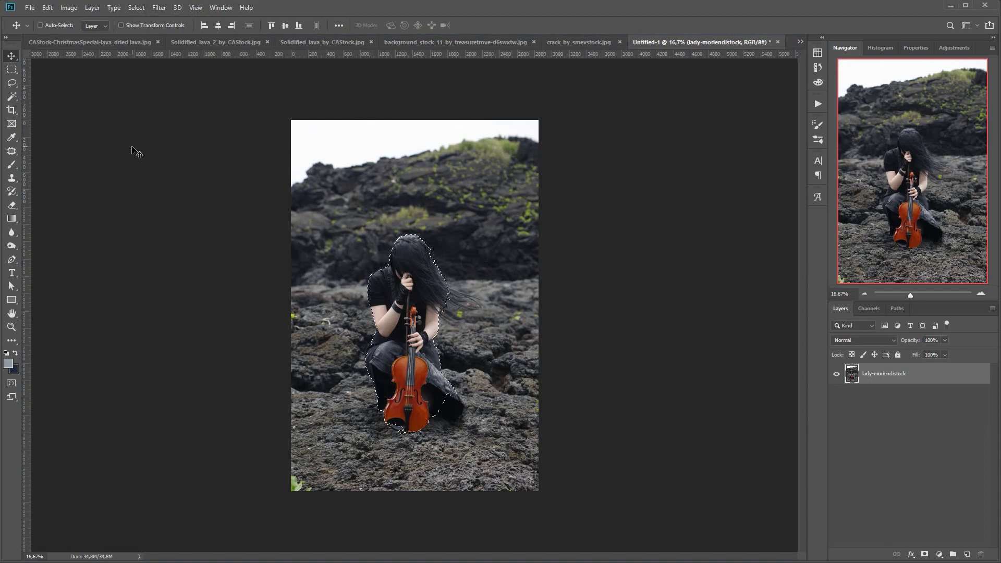
left_click(13, 97)
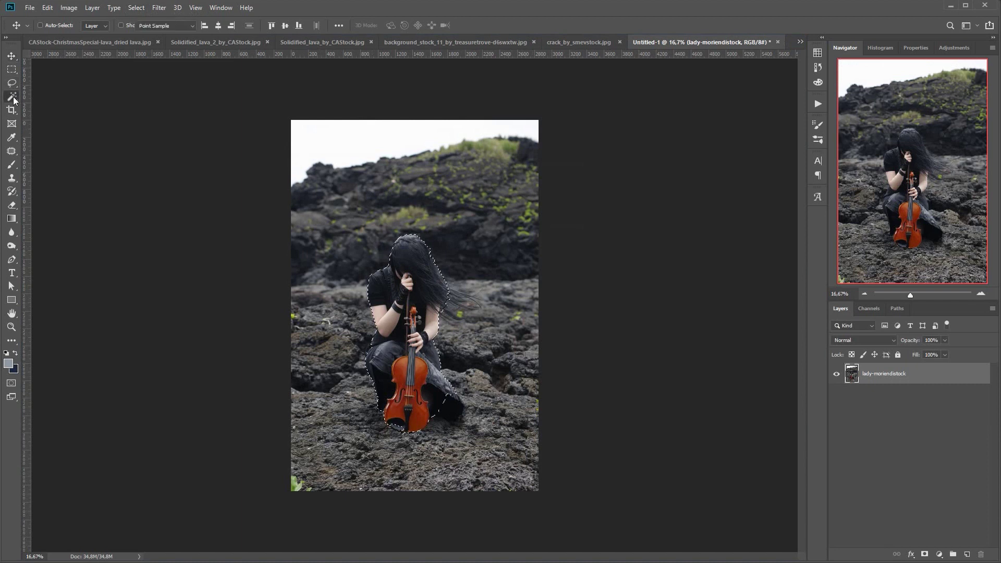
left_click(32, 97)
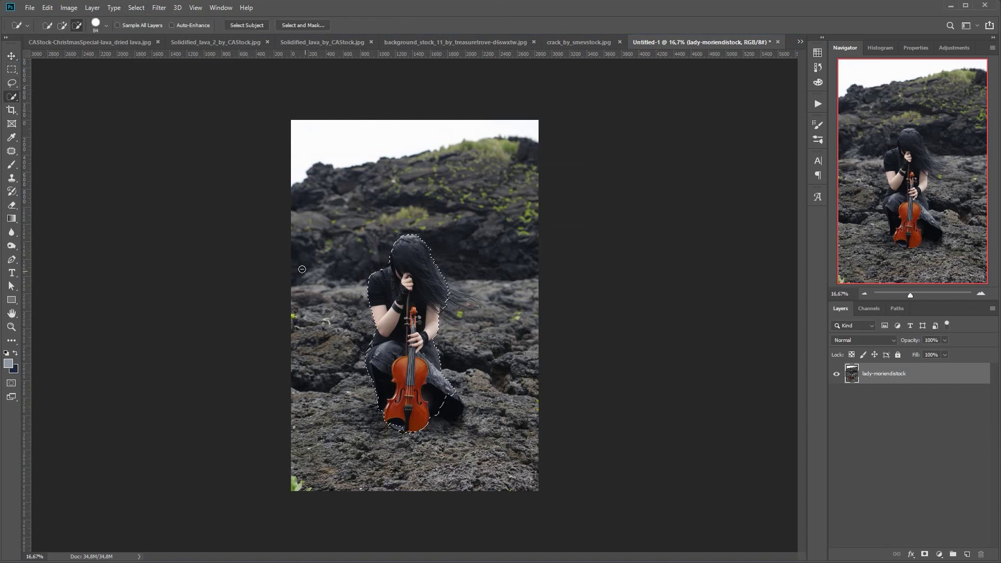
left_click(63, 25)
mouse_move(409, 392)
left_mouse_down()
mouse_move(392, 423)
mouse_move(403, 427)
left_mouse_up()
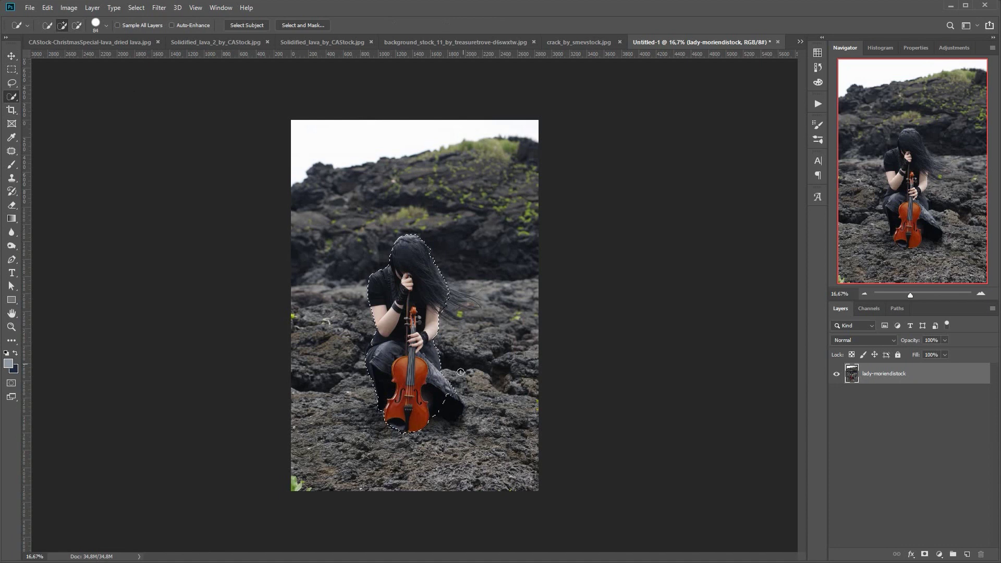
left_click_drag(459, 407, 463, 427)
key("alt")
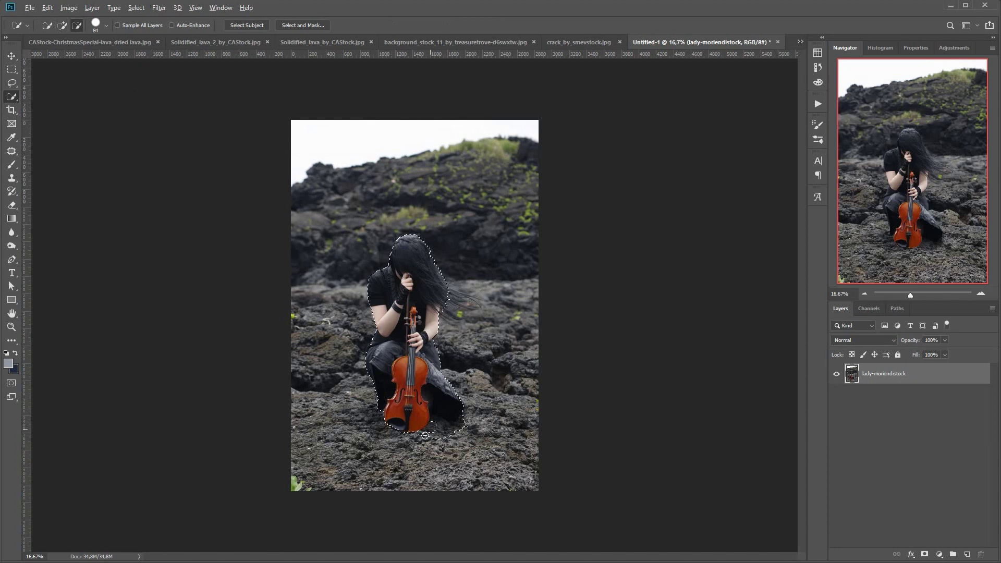
mouse_move(438, 423)
left_mouse_down()
mouse_move(461, 429)
mouse_move(465, 415)
mouse_move(450, 440)
left_mouse_up()
key("alt")
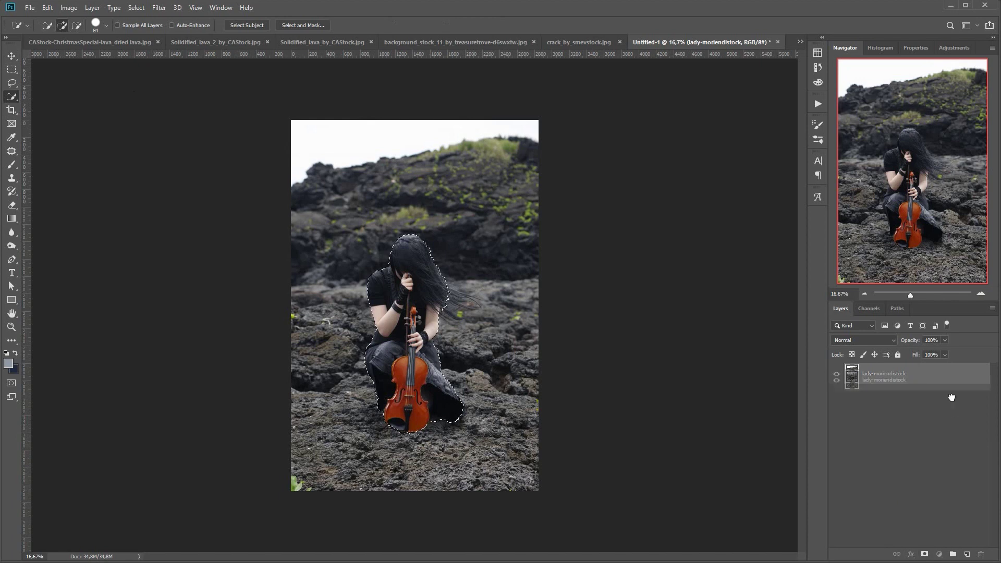
Step: Duplicate the lady-moriendistock layer and mask the copy to the selected woman and violin
key("ctrl+j")
left_click(925, 554)
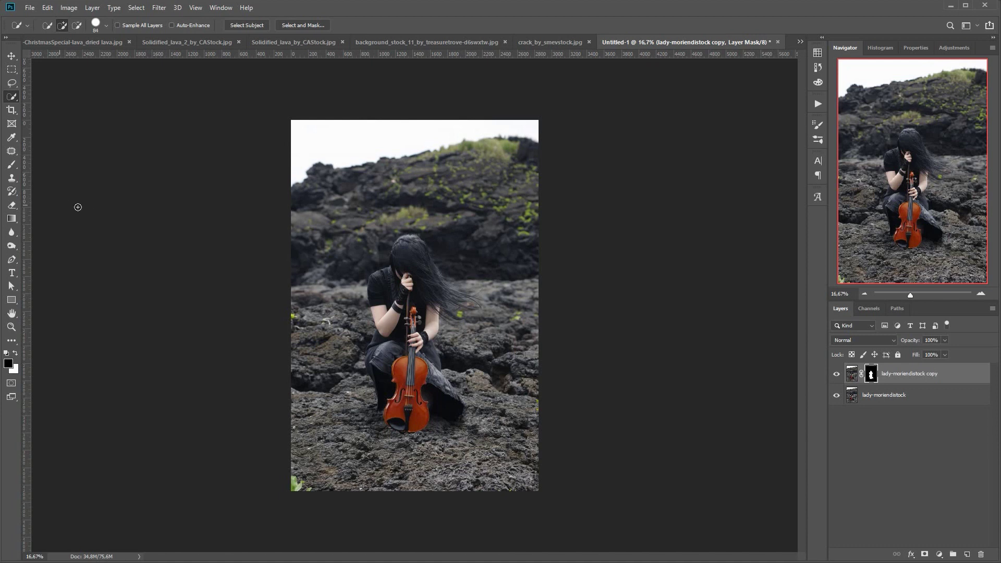
left_click(16, 112)
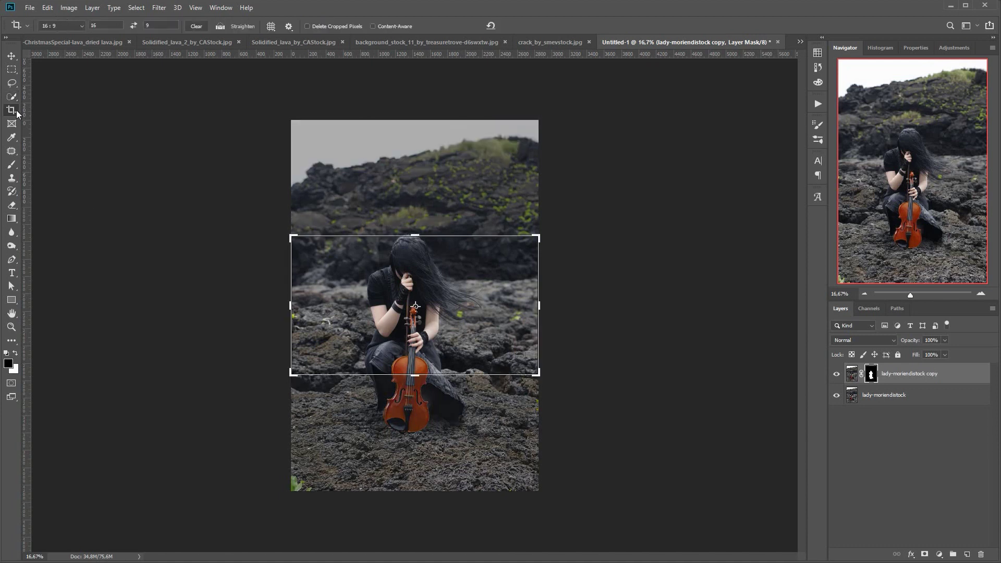
left_click(72, 26)
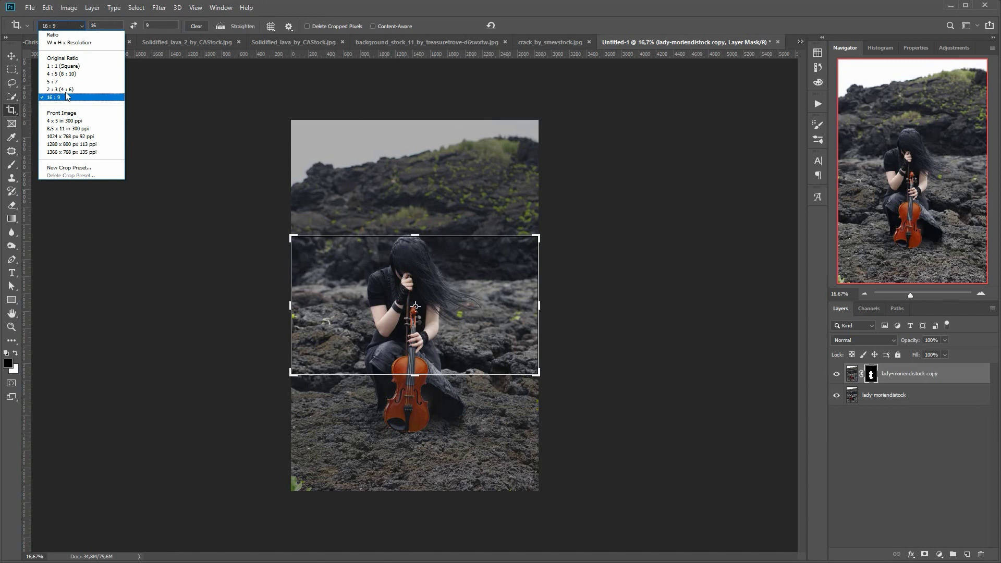
left_click(66, 73)
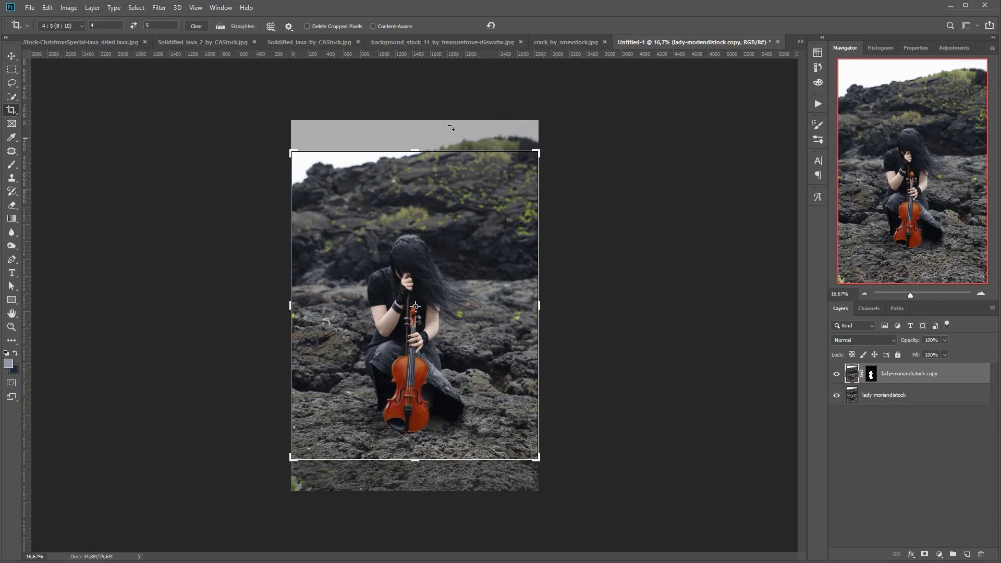
left_click(11, 56)
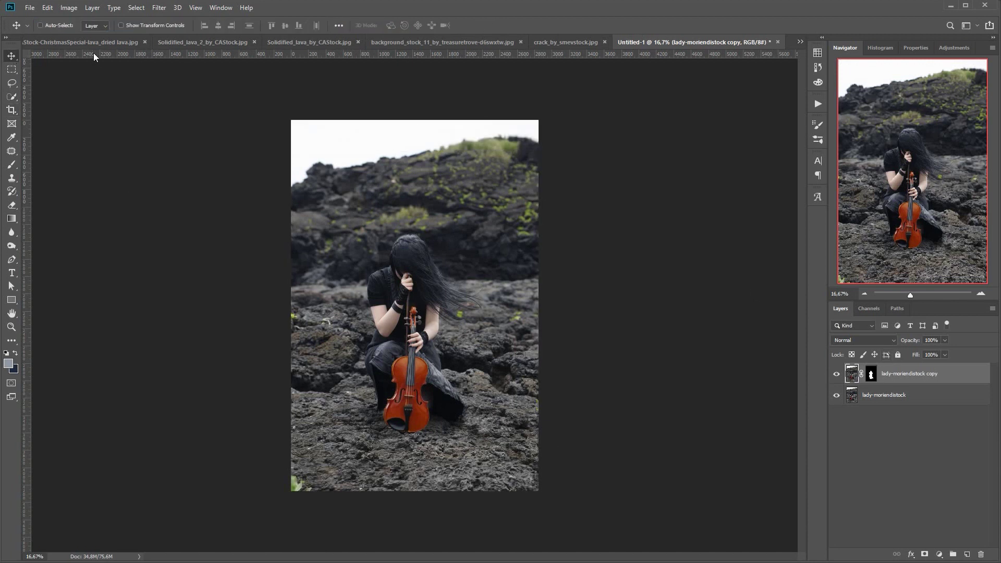
Step: Float the crack_by_smevstock.jpg photo in its own window above the other open documents
left_click(551, 43)
left_click(552, 41)
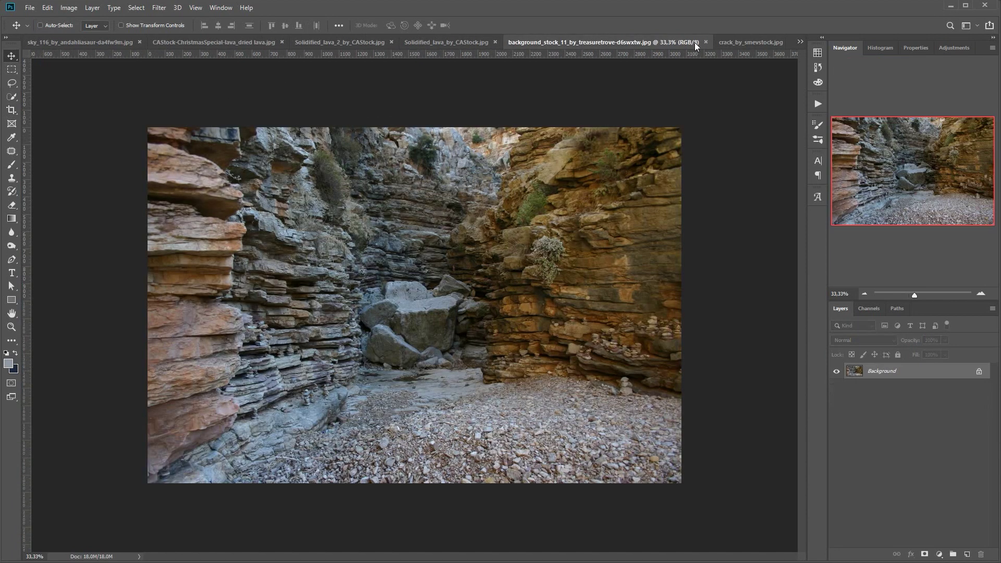
left_click_drag(742, 42, 287, 128)
left_click_drag(337, 264, 568, 276)
double_click(874, 371)
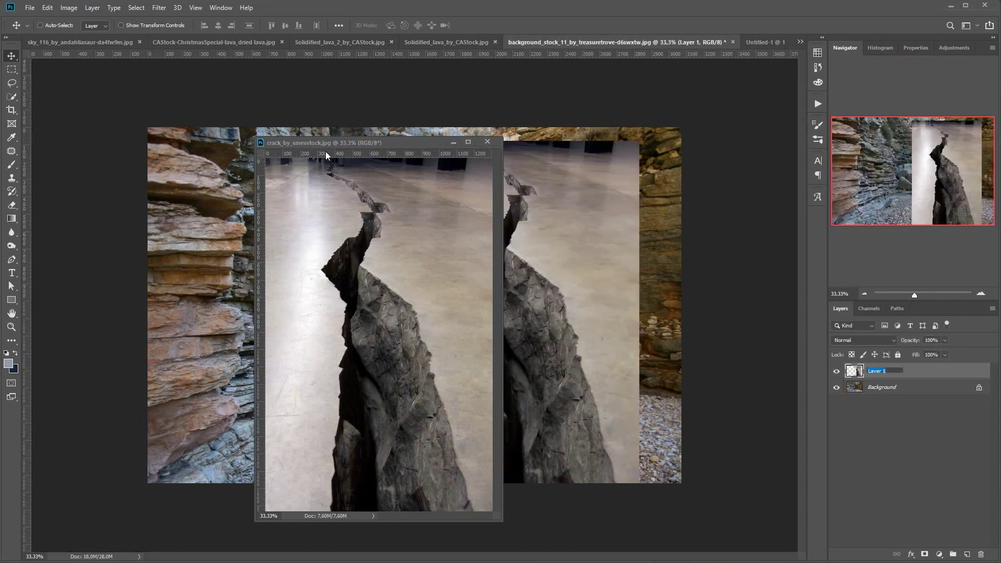
key("Return")
left_click_drag(947, 370, 981, 554)
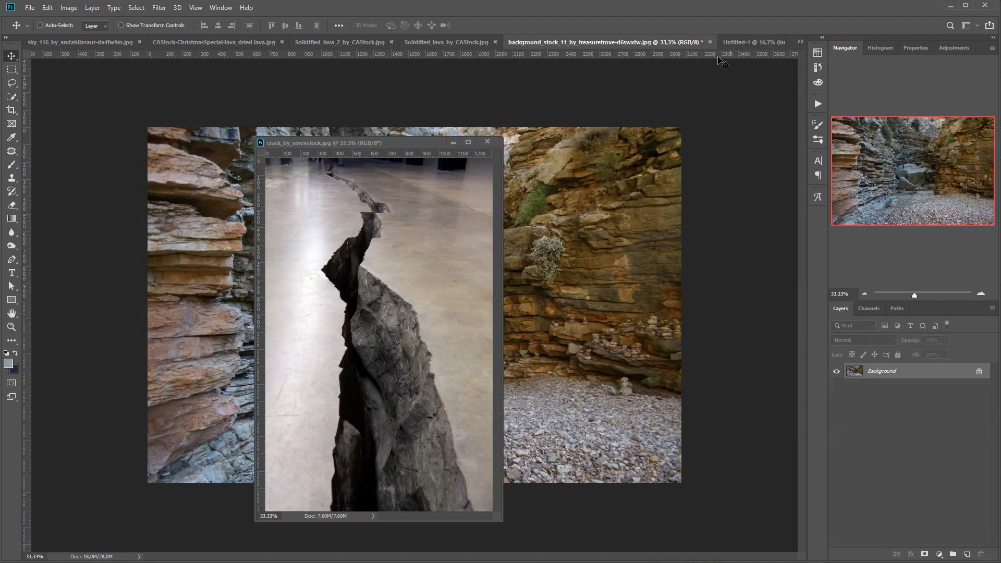
Step: Bring the Untitled-1 composition behind the floating crack photo and copy the crack photo into it as a new layer
left_click(762, 42)
left_click(473, 369)
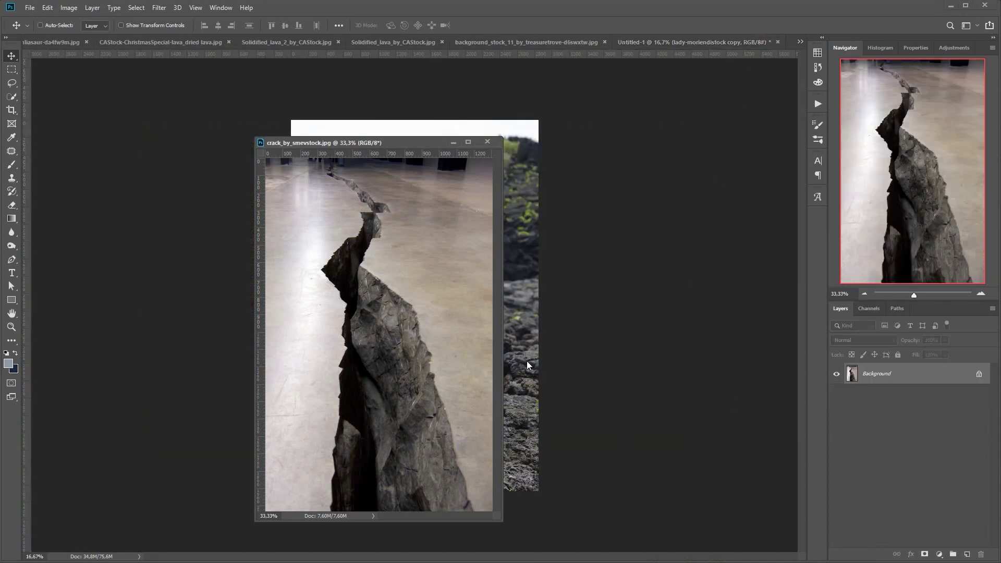
left_click_drag(457, 371, 586, 329)
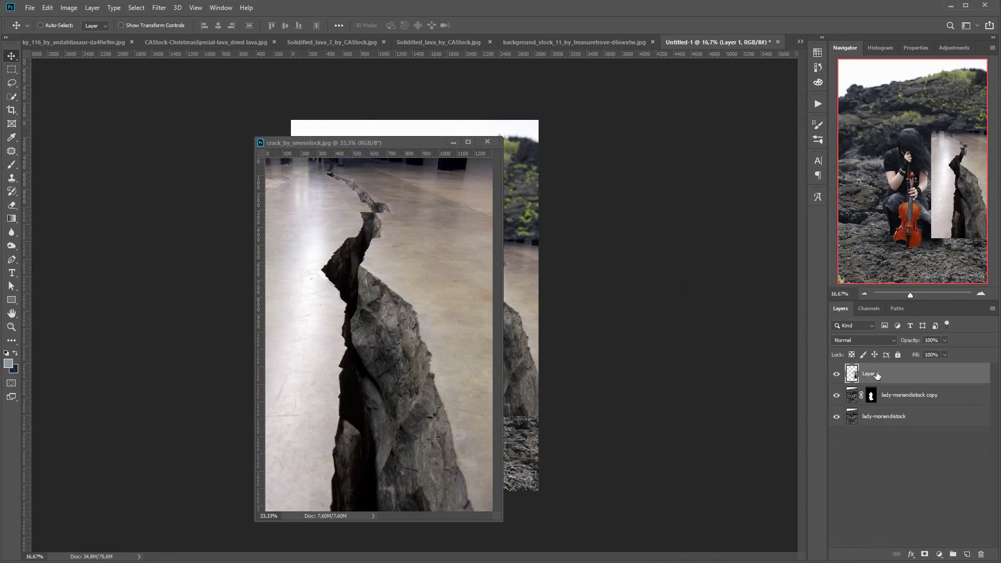
Step: Rename the new crack layer "smervstock" and close the source crack photo
double_click(877, 375)
type("smervstock")
key("Return")
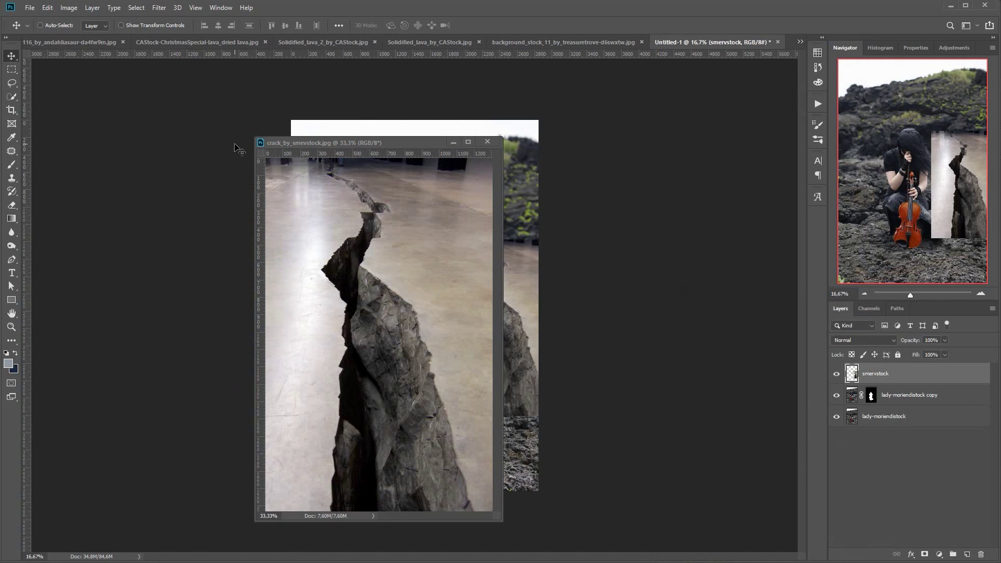
left_click(486, 142)
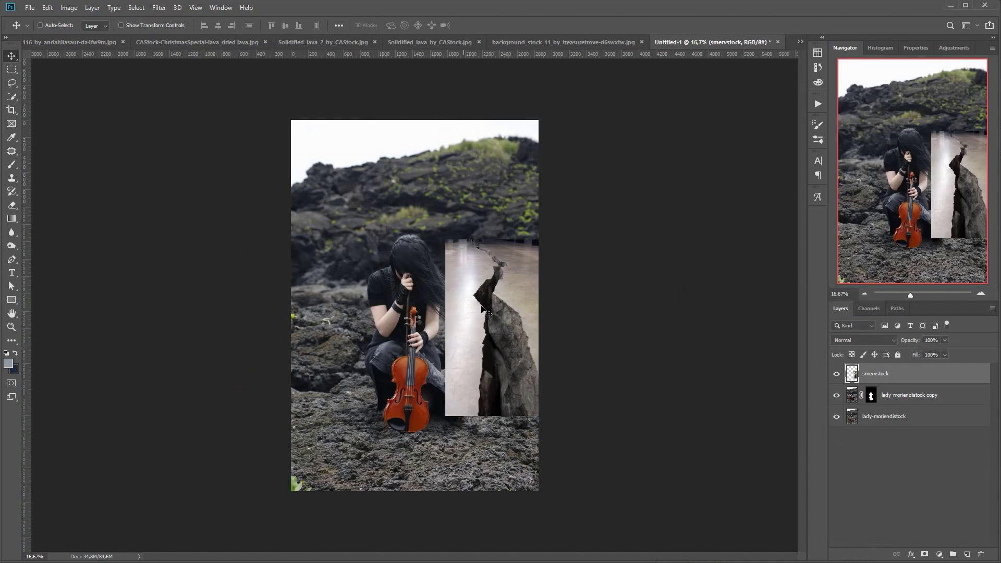
Step: Place the smervstock layer beneath the masked woman copy and position the crack image behind her right-hand side
left_click_drag(442, 383, 414, 427)
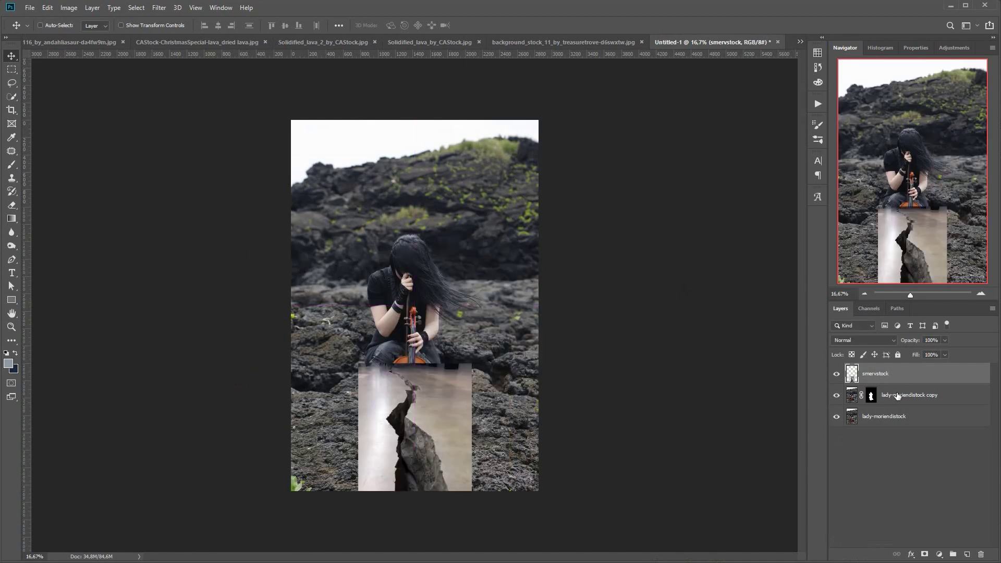
left_click_drag(898, 379, 898, 405)
left_click_drag(420, 367, 529, 216)
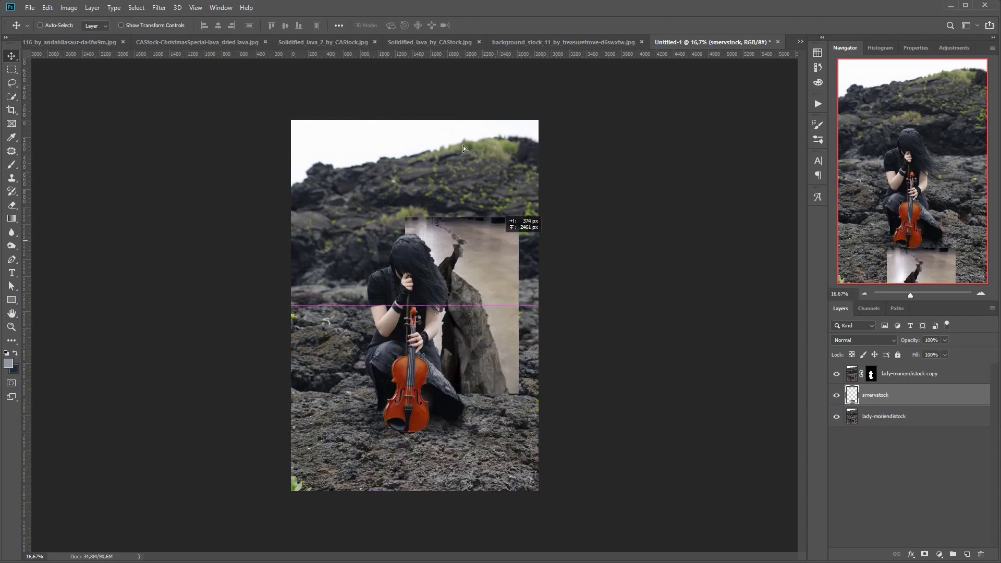
Step: Select the crack with Select Subject, add its narrow upper part with the Lasso tool, and mask the smervstock layer to it
left_click(139, 8)
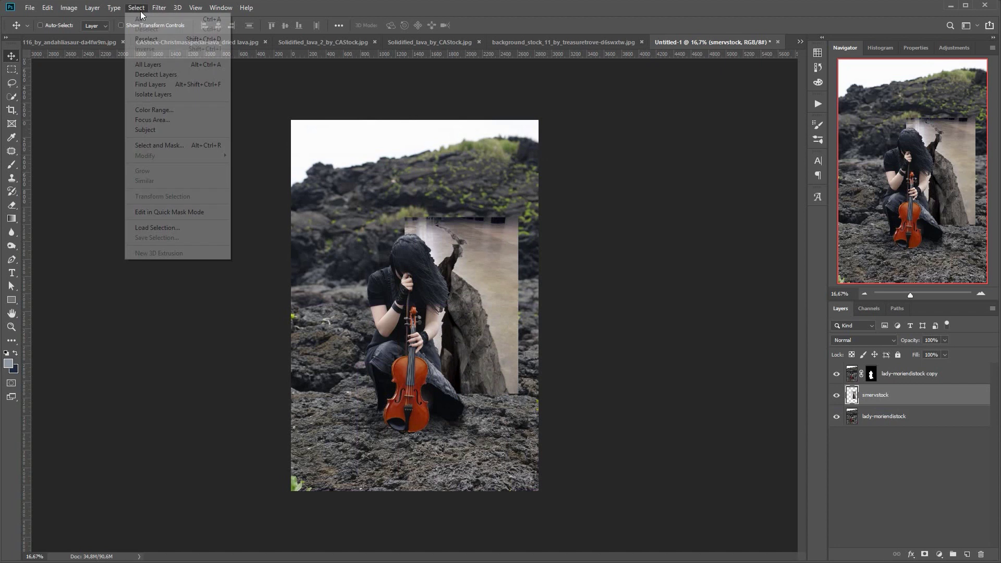
left_click(183, 130)
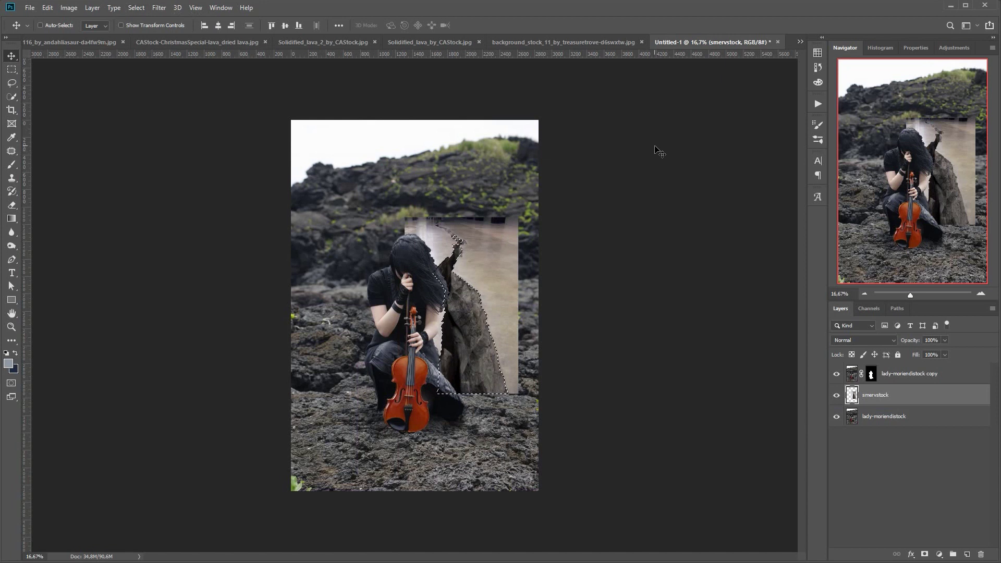
left_click(11, 82)
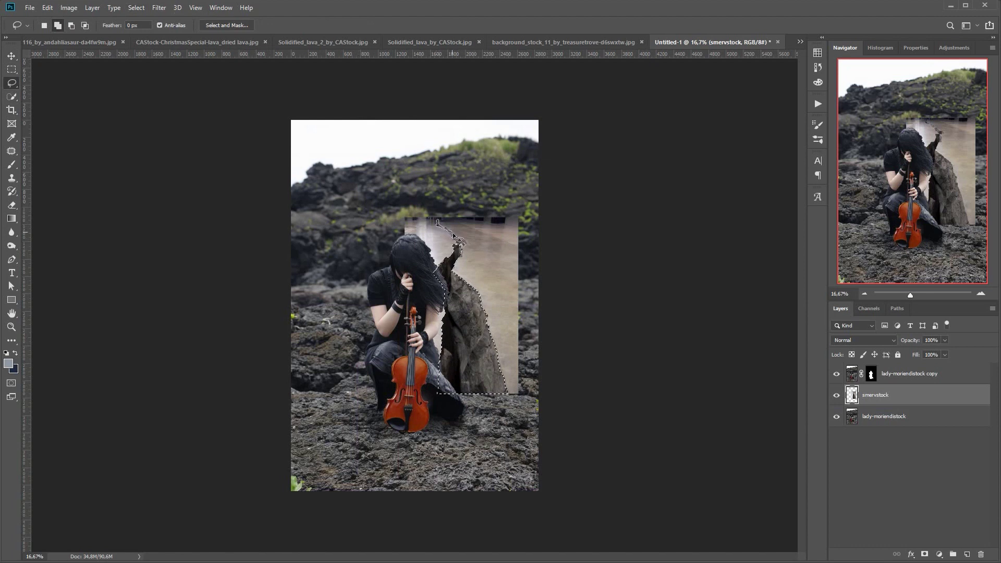
mouse_move(453, 234)
left_mouse_down()
mouse_move(467, 244)
mouse_move(463, 264)
mouse_move(459, 257)
left_mouse_up()
left_click(924, 555)
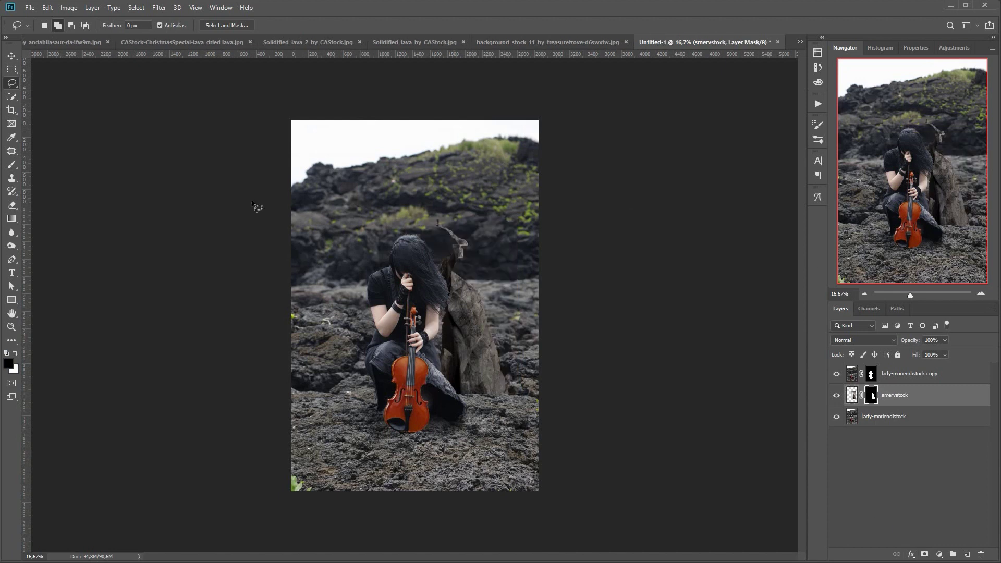
Step: Move the masked crack onto the rocky ground directly below the violin
left_click(12, 56)
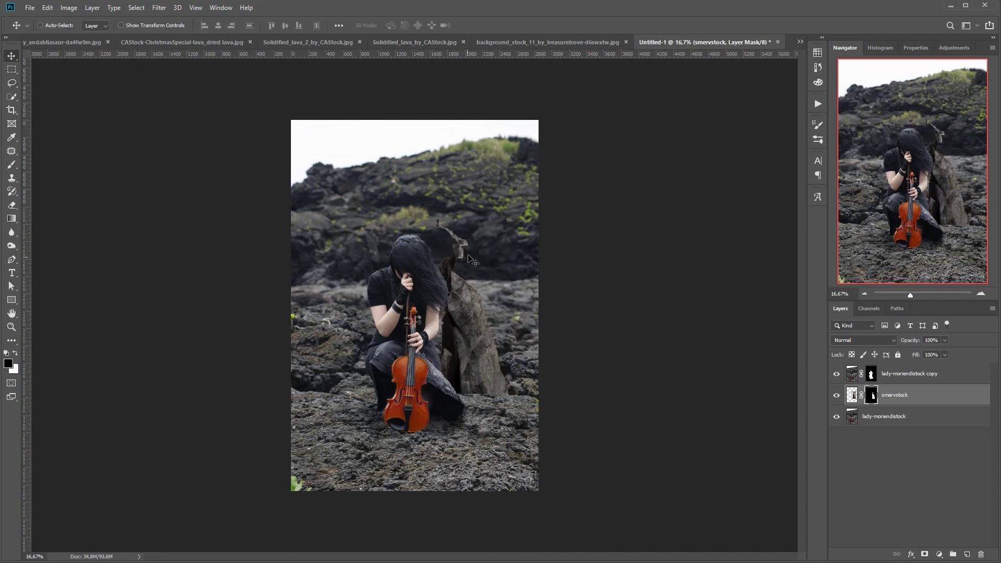
left_click_drag(462, 257, 409, 436)
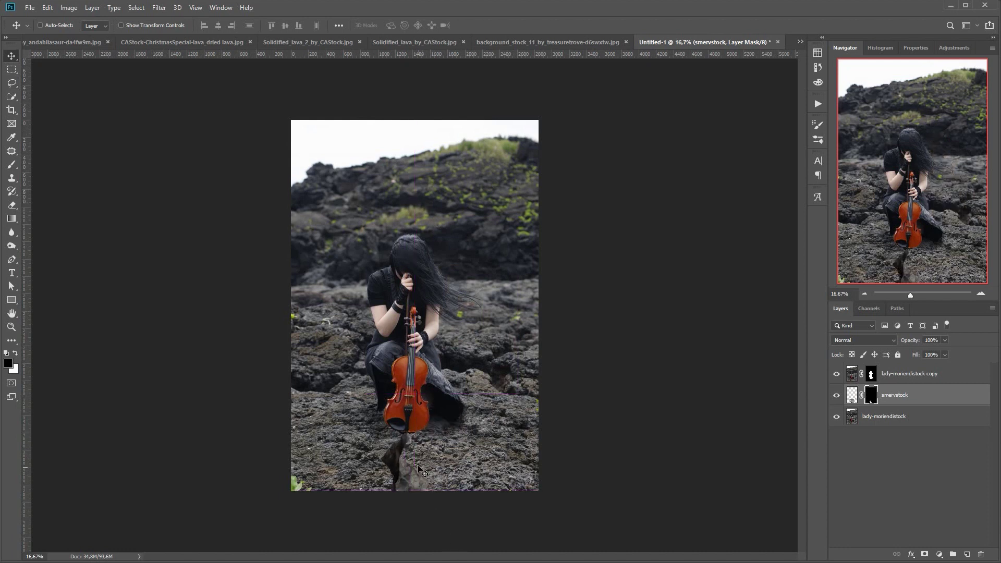
Step: Undo the crack's latest moves and restore its placement on the ground below the violin from the history
mouse_move(417, 460)
left_mouse_down()
mouse_move(415, 470)
mouse_move(398, 459)
left_mouse_up()
key("ctrl")
key("ctrl+z")
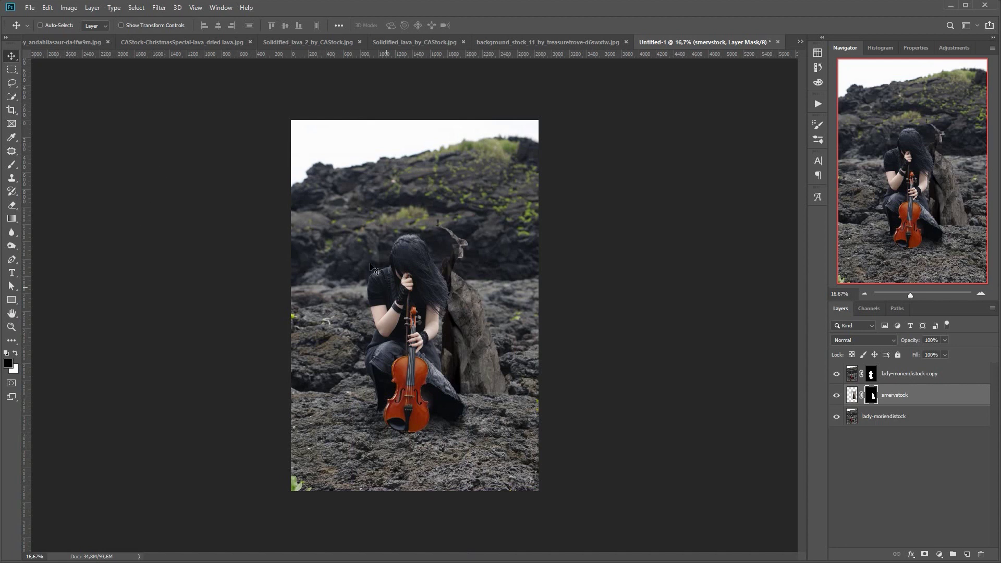
left_click(822, 67)
left_click(725, 127)
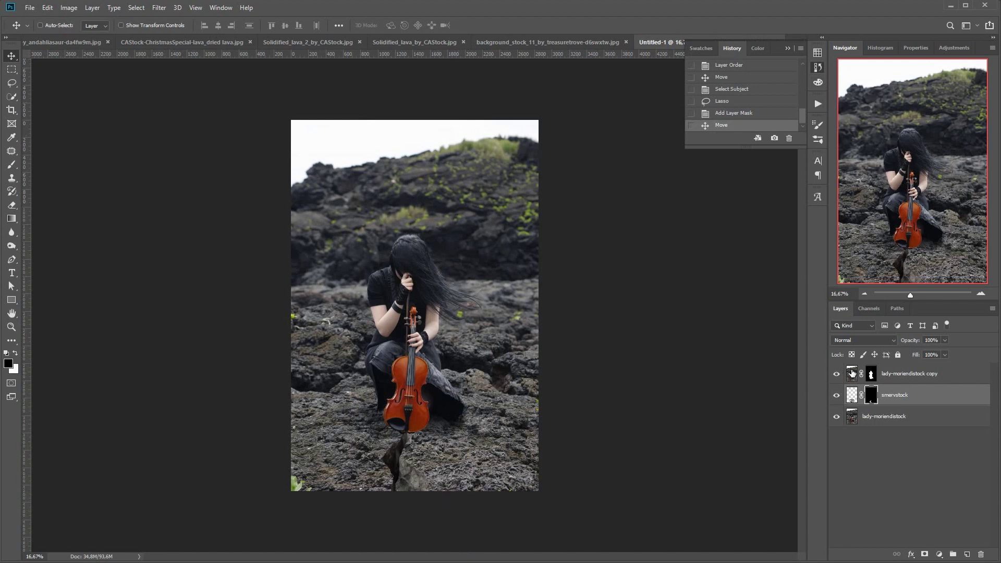
Step: Toggle the smervstock layer's visibility to compare the ground with and without the crack
left_click(837, 398)
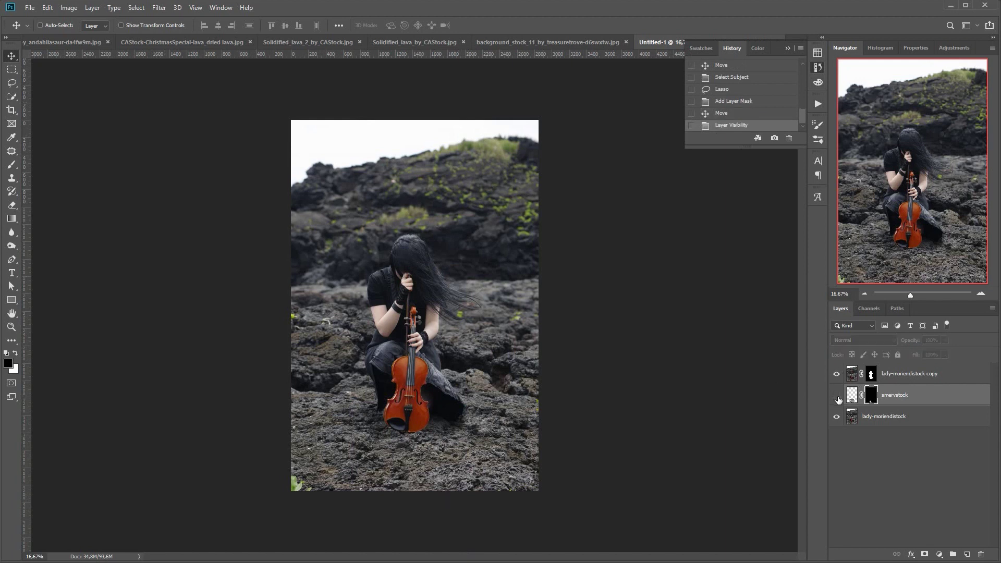
left_click(836, 396)
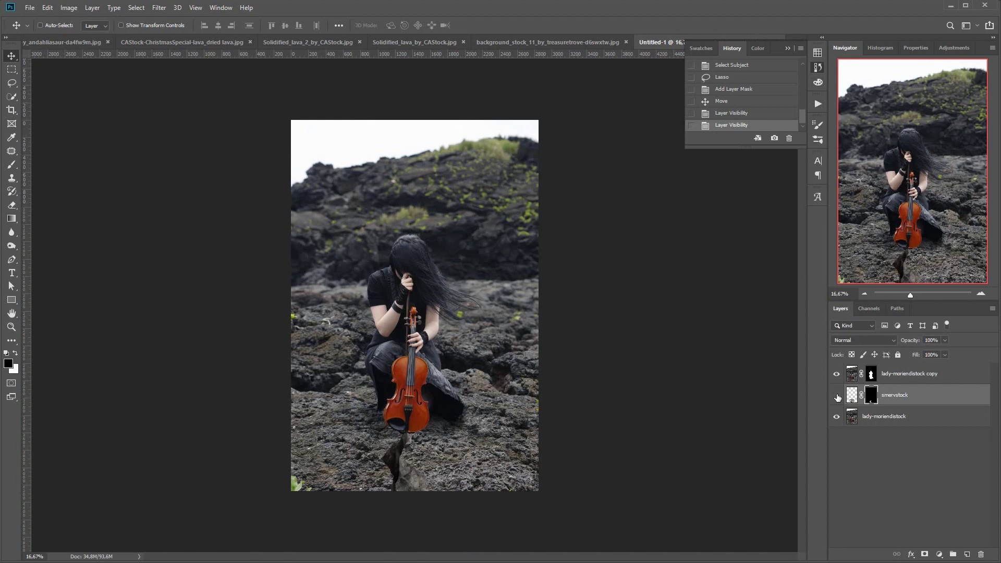
left_click(837, 397)
left_click(837, 397)
Step: Convert the masked smervstock crack layer to a Smart Object
key("ctrl+t")
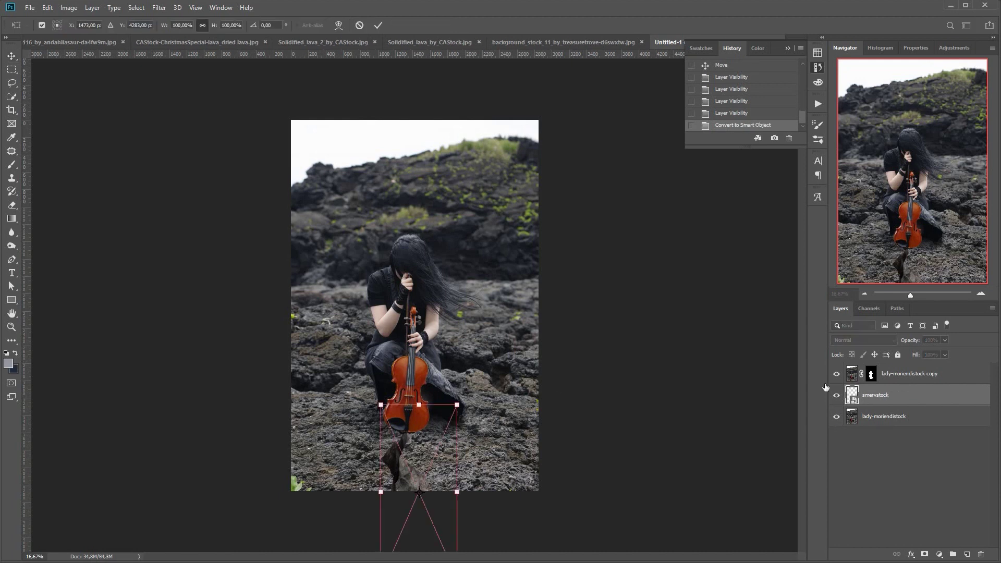
key("Return")
Step: Try to scale the crack to 78% around a reference point just below the violin
key("ctrl+t")
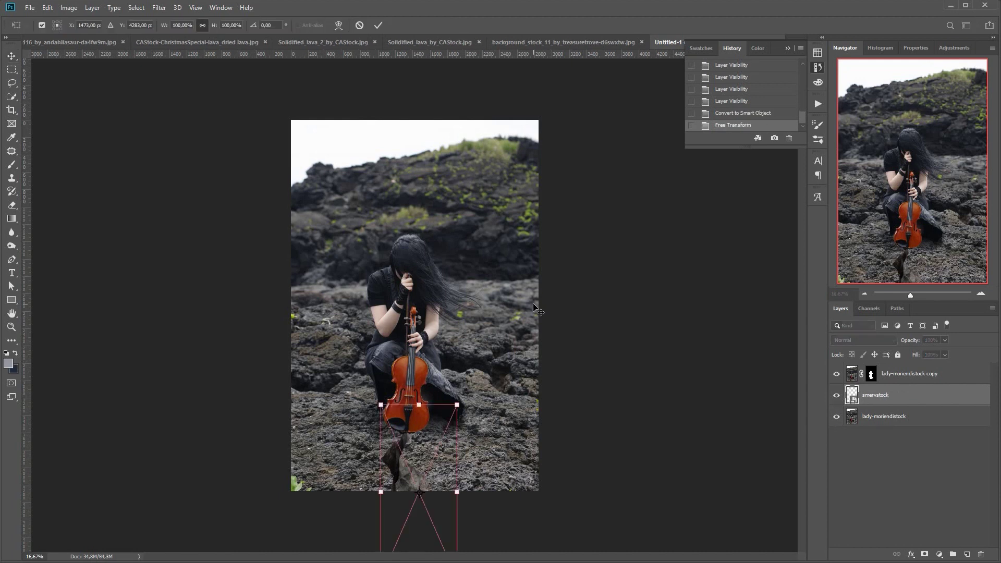
left_click_drag(419, 490, 405, 433)
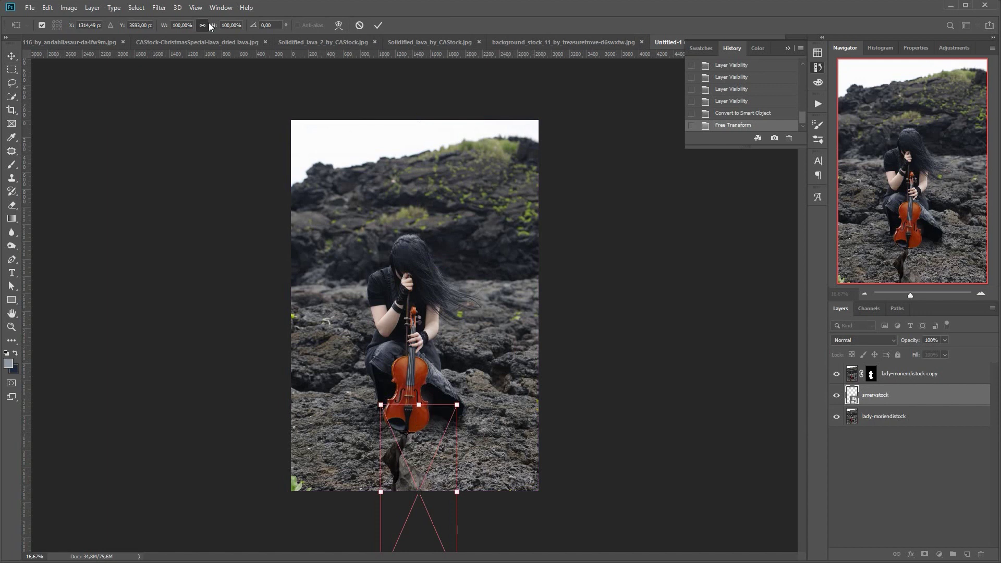
mouse_move(165, 27)
left_mouse_down()
mouse_move(183, 28)
mouse_move(153, 28)
left_mouse_up()
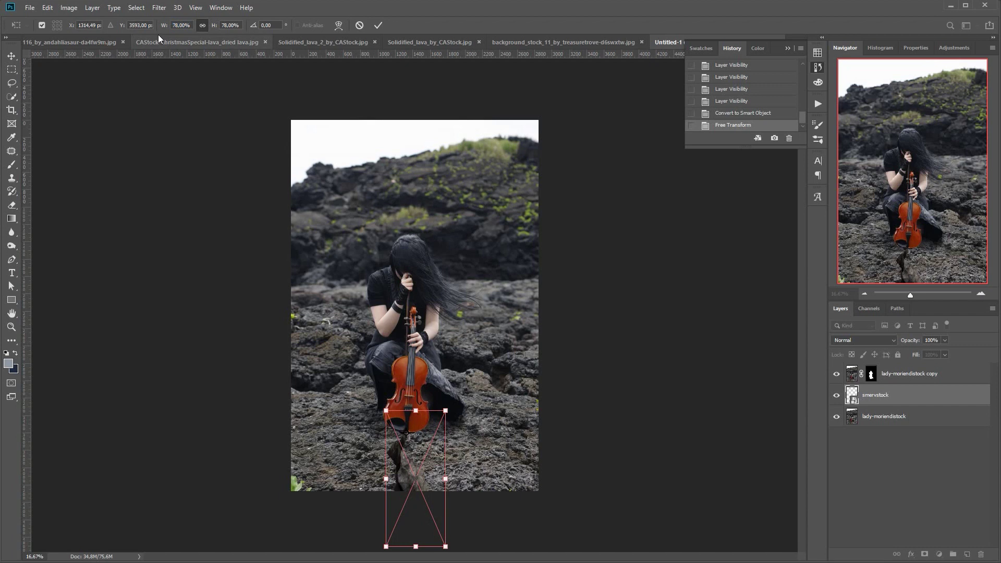
left_click(378, 25)
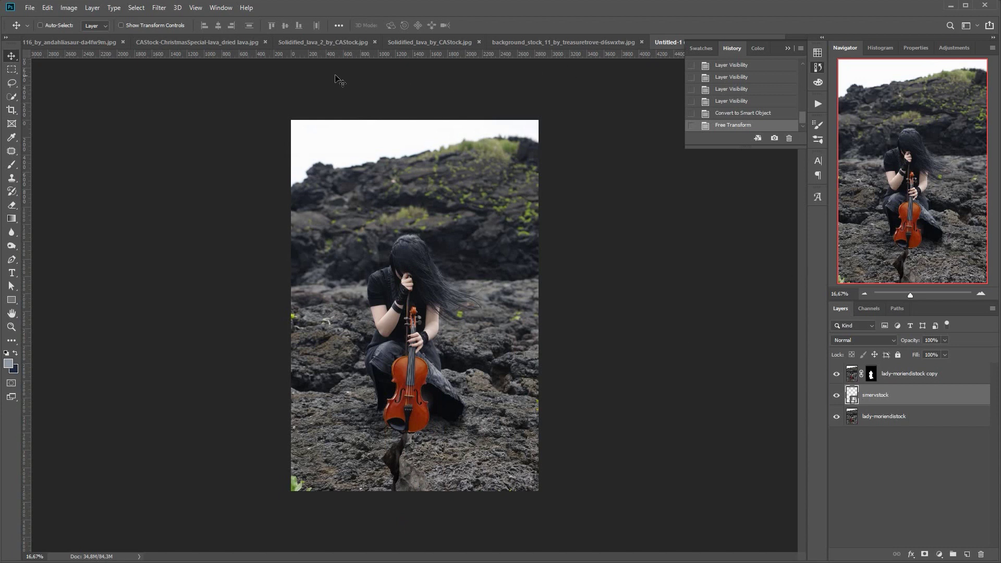
Step: Copy the image from cloud_stock_18_by_nikkayla_d32jkh8.jpg into the Untitled-1 composite, between the masked woman copy and the crack layer
left_click(221, 8)
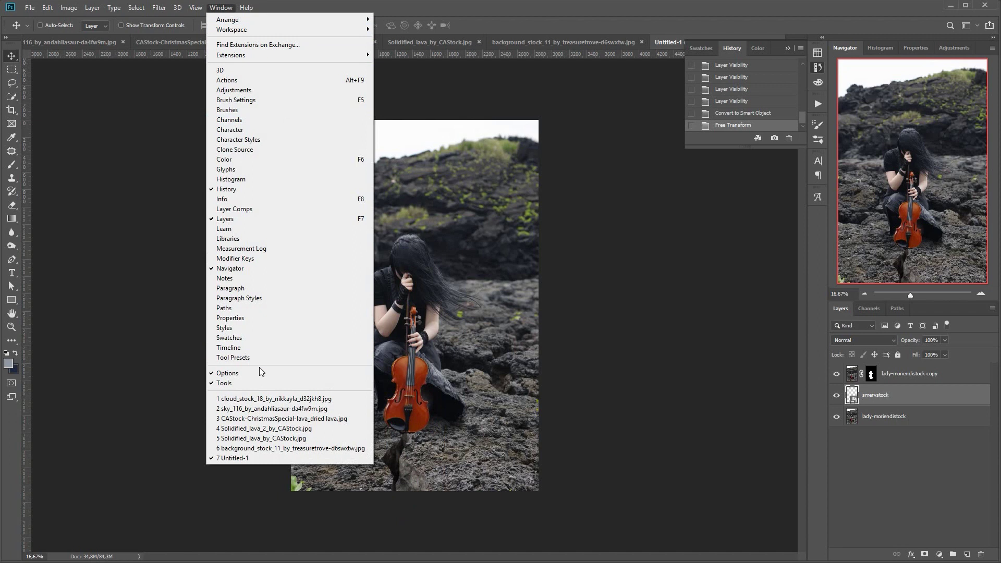
left_click(261, 399)
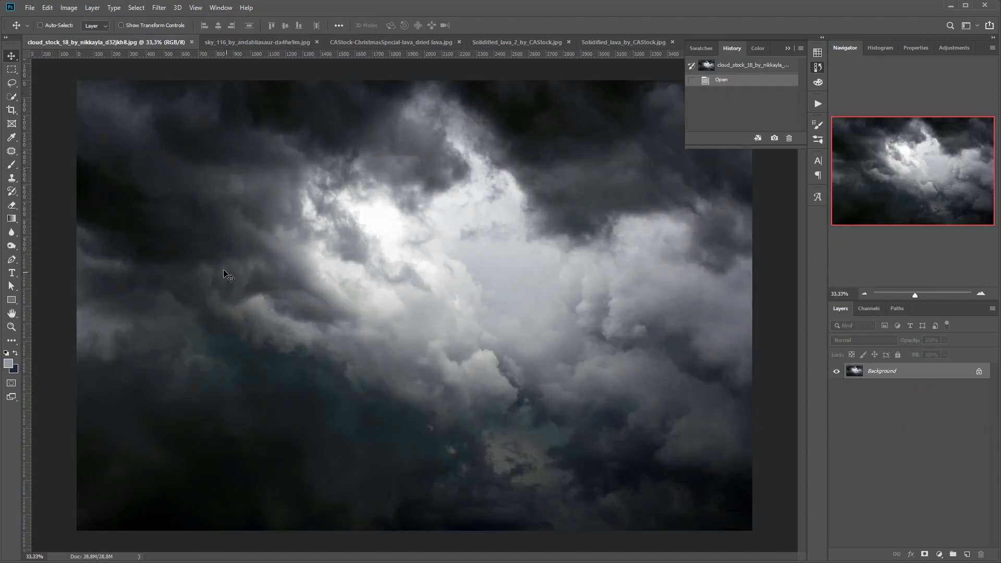
mouse_move(154, 45)
left_mouse_down()
mouse_move(152, 86)
mouse_move(149, 63)
left_mouse_up()
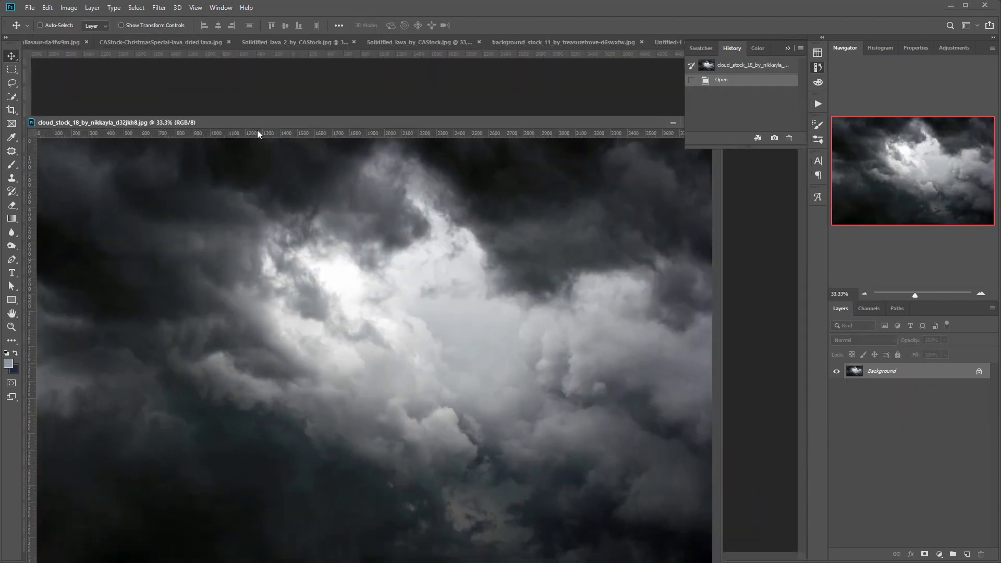
left_click(666, 42)
left_click_drag(535, 199, 522, 112)
Step: Rename the new cloud layer "nikkayla" and close the source cloud photo
double_click(871, 395)
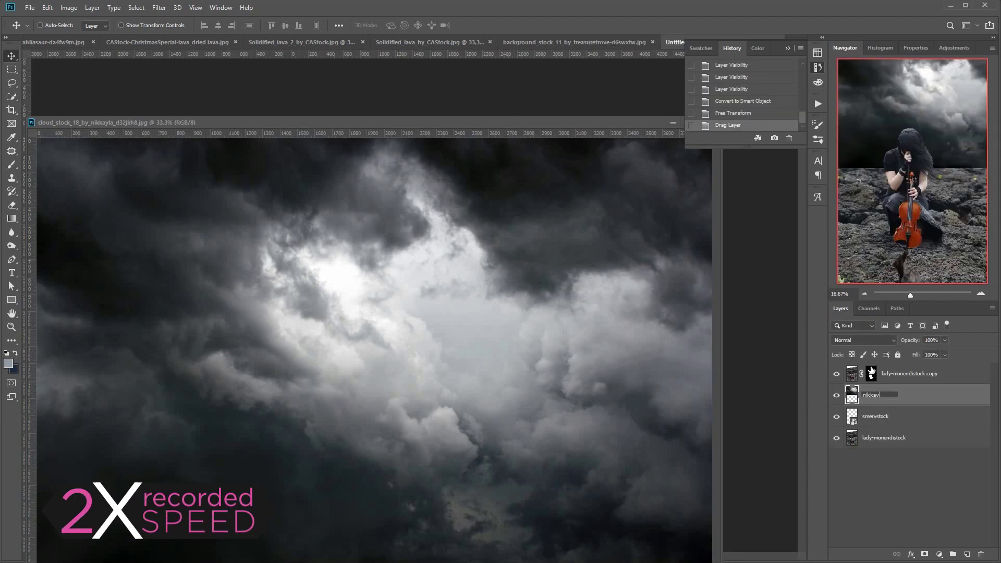
key("Return")
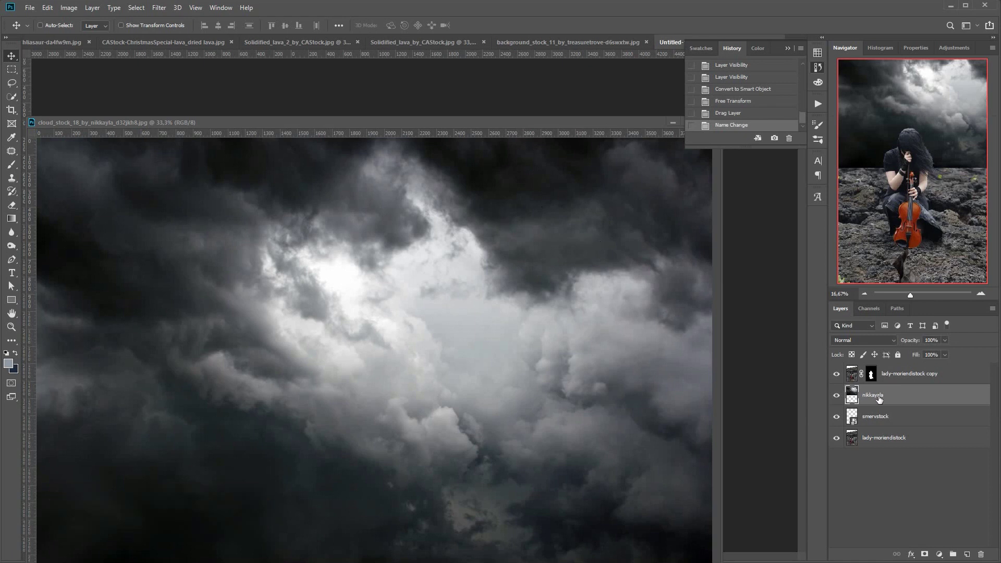
left_click_drag(582, 121, 591, 181)
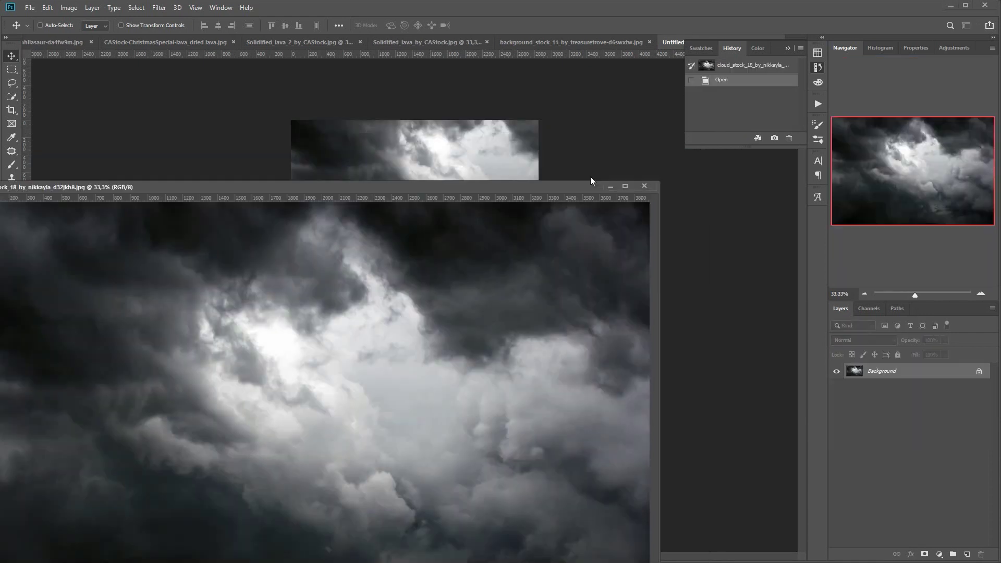
left_click(645, 187)
Step: Lower the cloud image behind the woman and compare the composite with and without it
left_click_drag(447, 243, 423, 333)
left_click(837, 395)
left_click(836, 395)
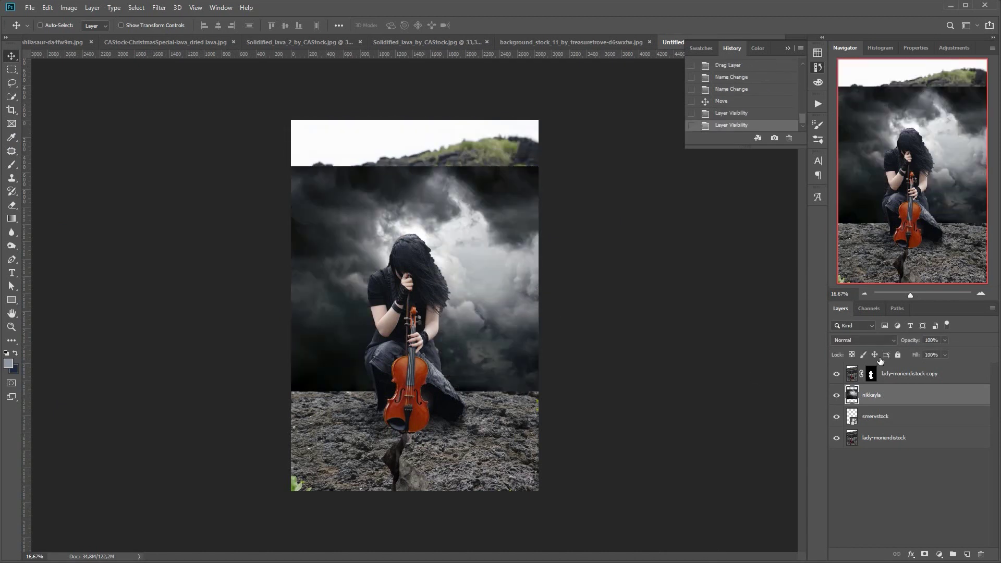
Step: Rotate the cloud layer by -90° and enlarge it to about 112% so it spans the full canvas width
key("ctrl+t")
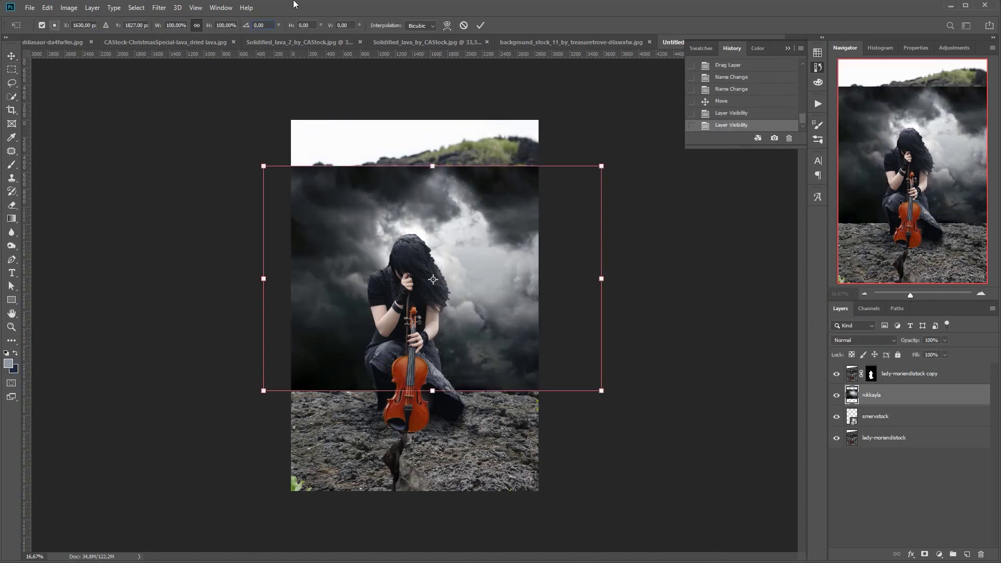
type("90")
key("Return")
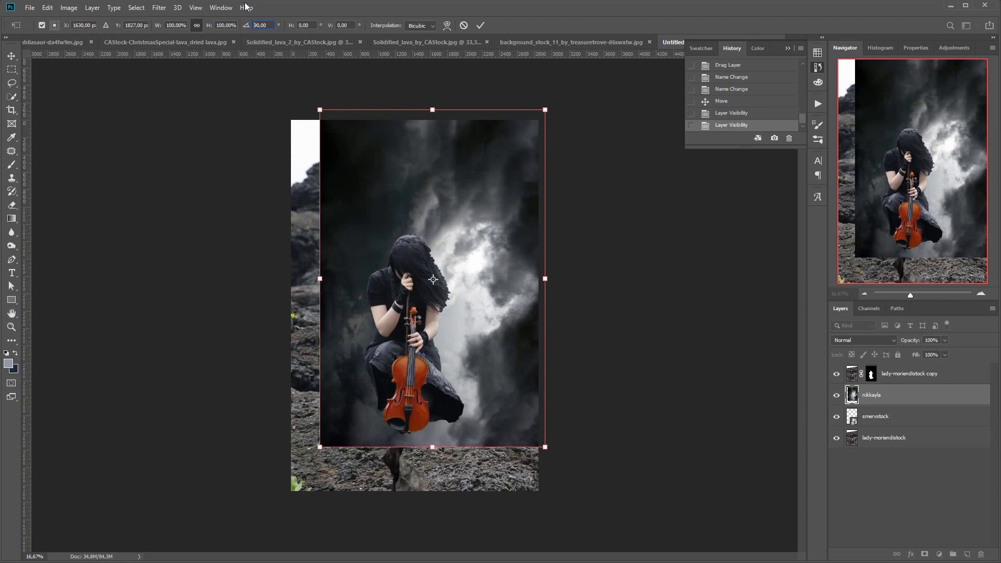
type("-90")
key("Return")
mouse_move(417, 355)
left_mouse_down()
mouse_move(424, 222)
mouse_move(404, 348)
left_mouse_up()
left_click_drag(306, 104, 288, 77)
left_click_drag(530, 441, 541, 455)
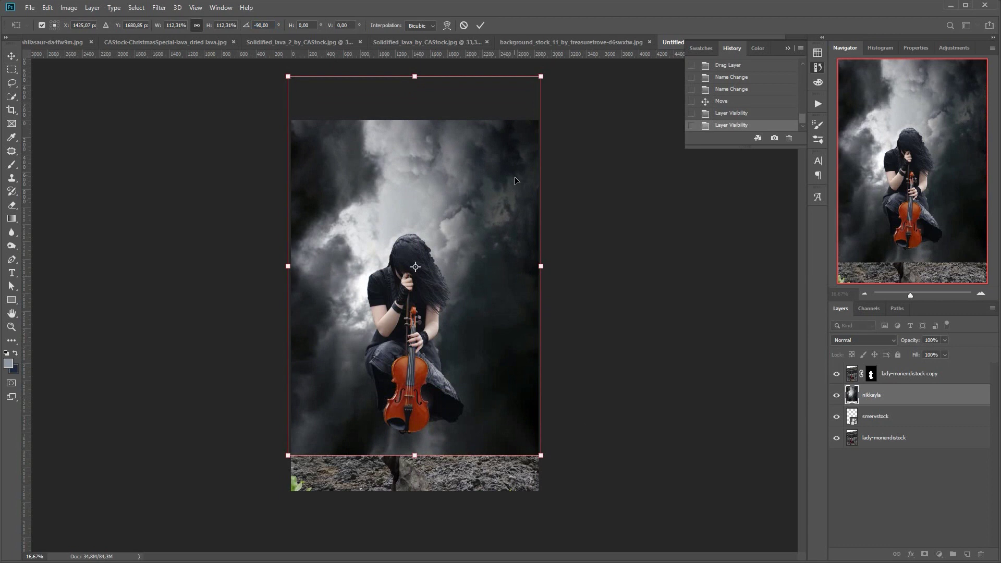
left_click(481, 25)
Step: Hide the nikkayla layer and lasso the foreground rock along an uneven ridge line passing behind the woman
left_click(837, 396)
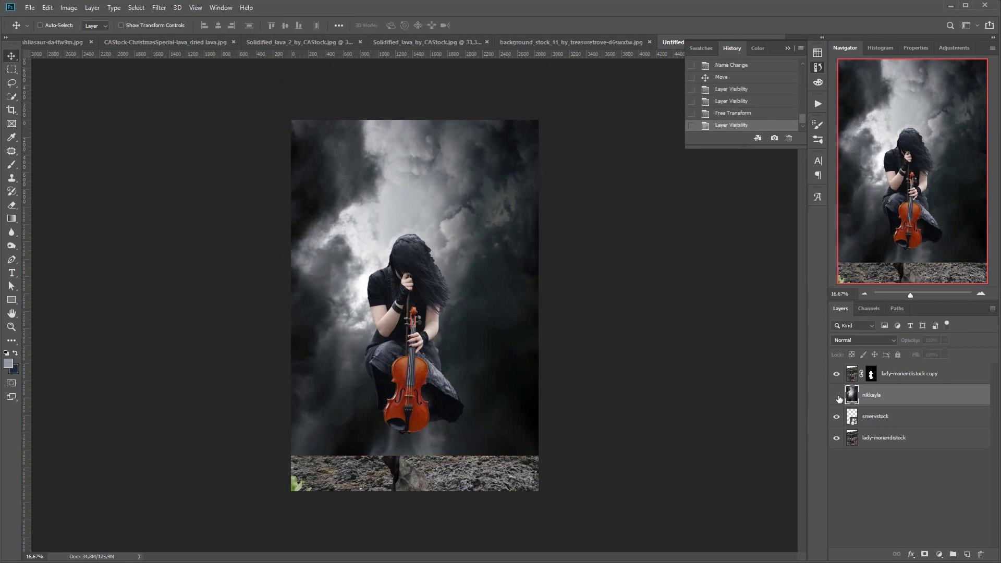
key("l")
mouse_move(292, 387)
left_mouse_down()
mouse_move(312, 396)
mouse_move(347, 379)
mouse_move(458, 367)
mouse_move(536, 399)
mouse_move(312, 559)
mouse_move(274, 499)
left_mouse_up()
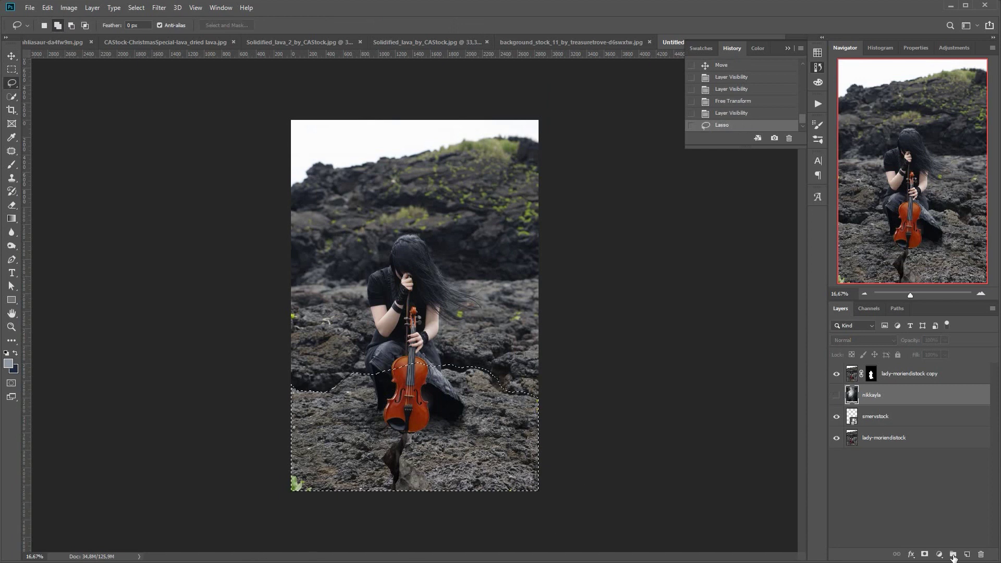
Step: Create a group with a mask that excludes the selected foreground rock, and place the visible nikkayla layer inside it
left_click(953, 554)
left_click(924, 555)
key("ctrl+i")
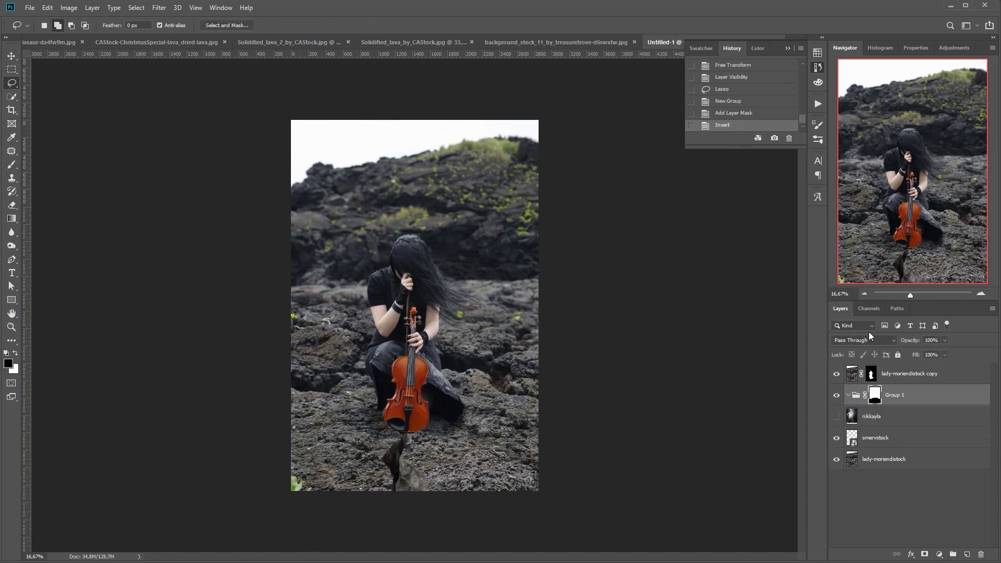
left_click_drag(853, 417, 856, 396)
left_click(836, 417)
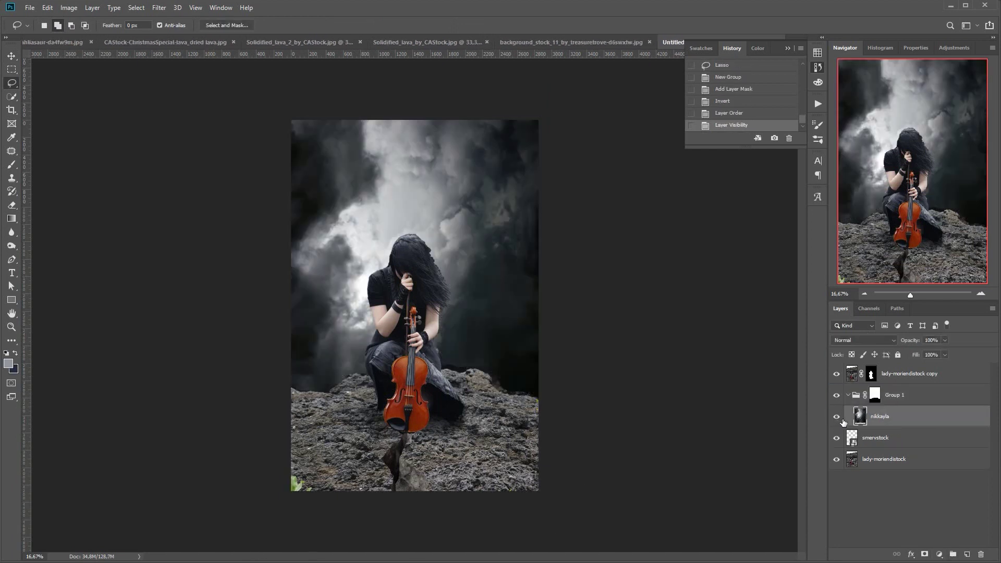
Step: Add a mask to the nikkayla layer and blend the clouds into the distant rocks with black and white gradients
left_click(926, 554)
key("g")
left_click_drag(414, 245, 414, 407)
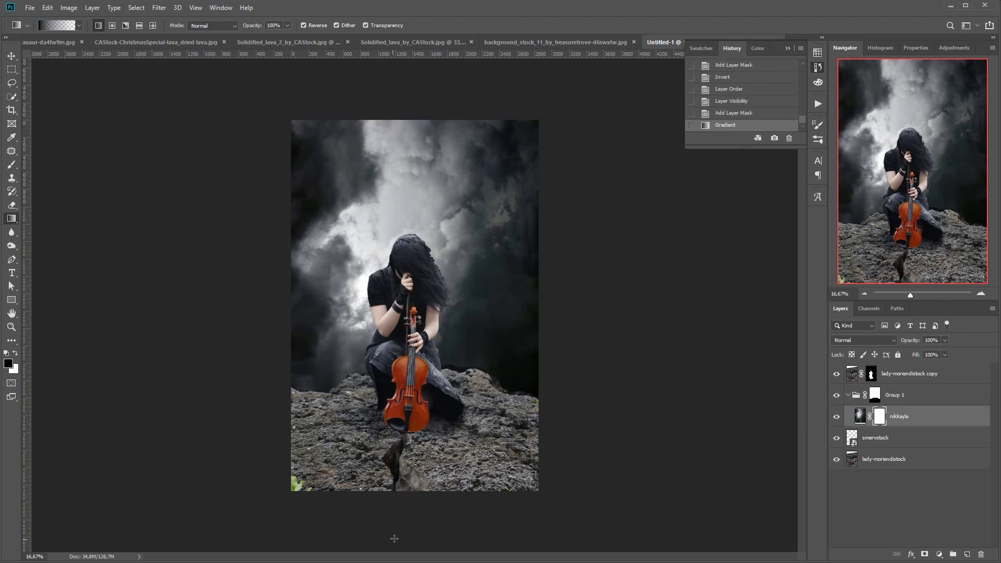
key("x")
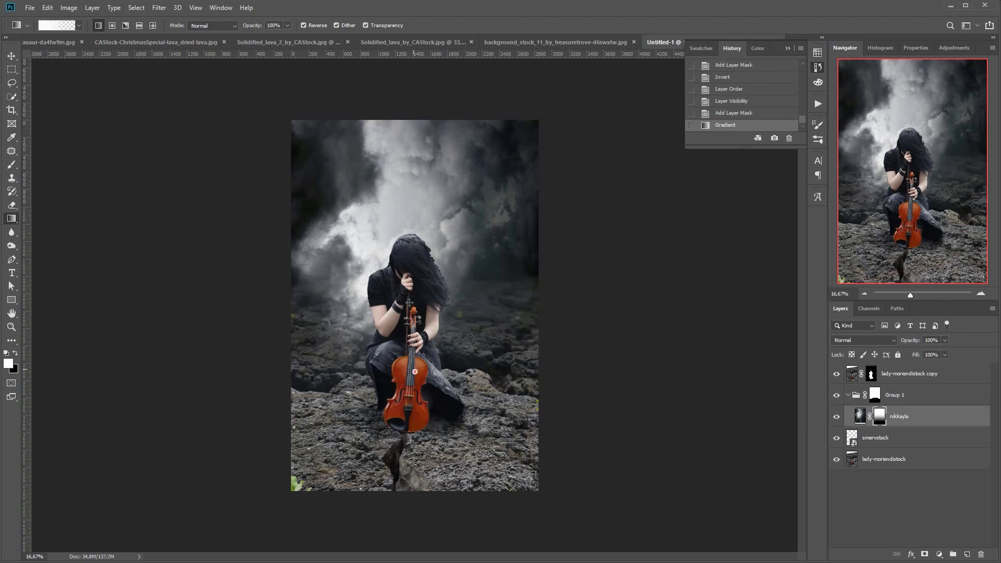
left_click_drag(410, 302, 410, 302)
left_click_drag(467, 378, 482, 304)
left_click_drag(459, 398, 483, 292)
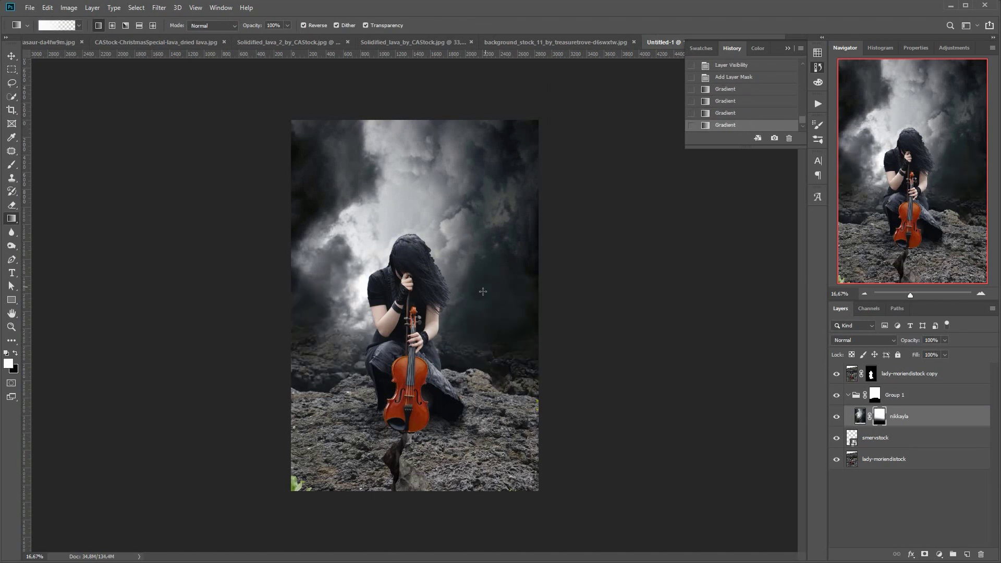
left_click_drag(338, 389, 287, 290)
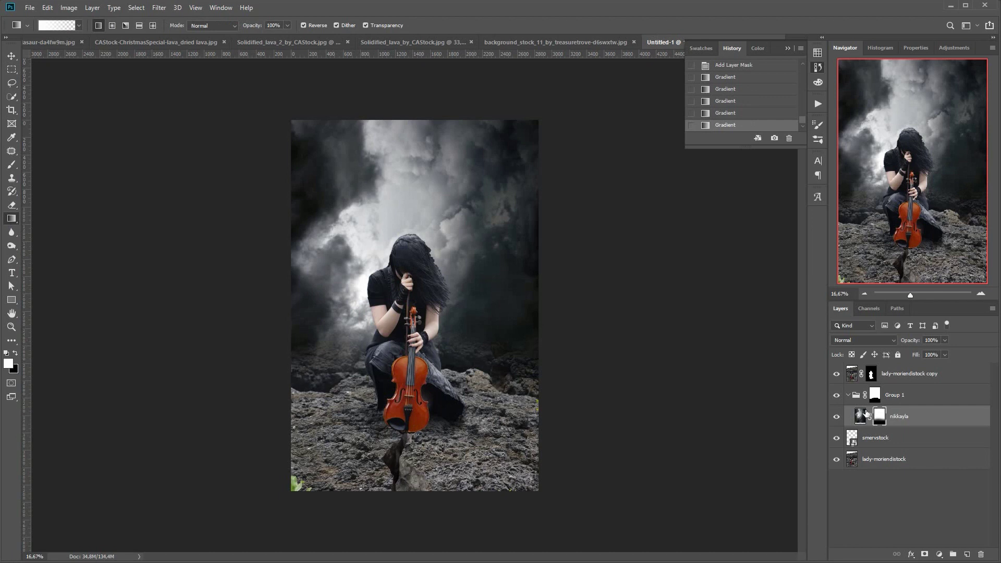
Step: Unlink the nikkayla layer from its mask and shift only the cloud image downward
left_click(866, 414)
key("v")
left_click_drag(390, 291, 392, 332)
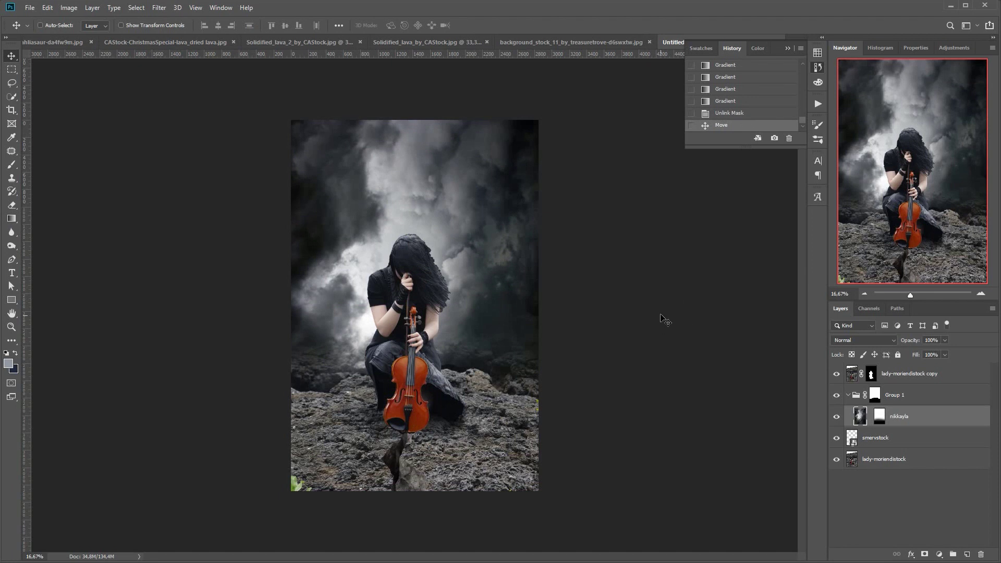
Step: Enlarge the cloud image to about 109% and nudge it slightly upward behind the woman
key("ctrl+t")
left_click_drag(543, 494, 565, 527)
left_click_drag(445, 207, 444, 197)
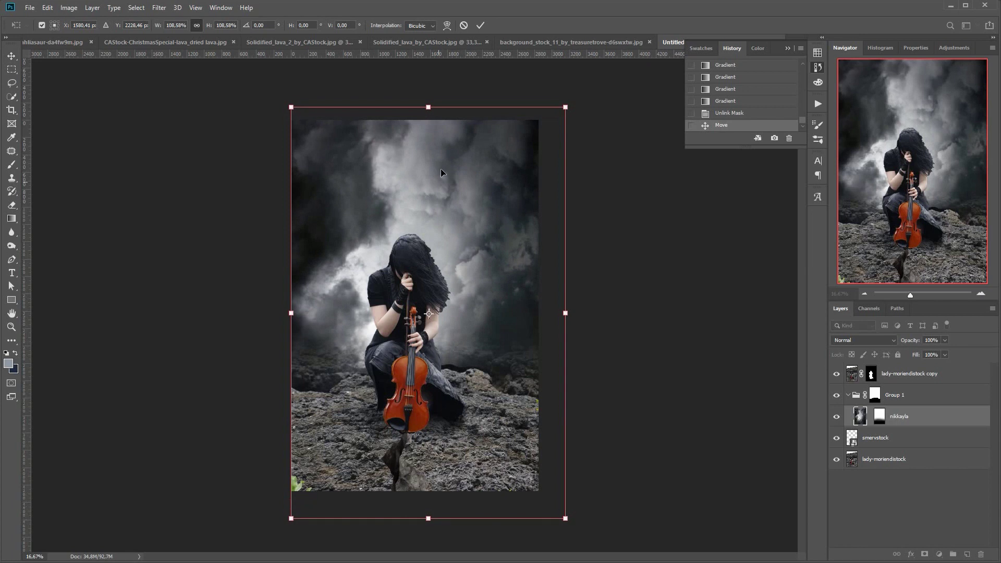
left_click(480, 26)
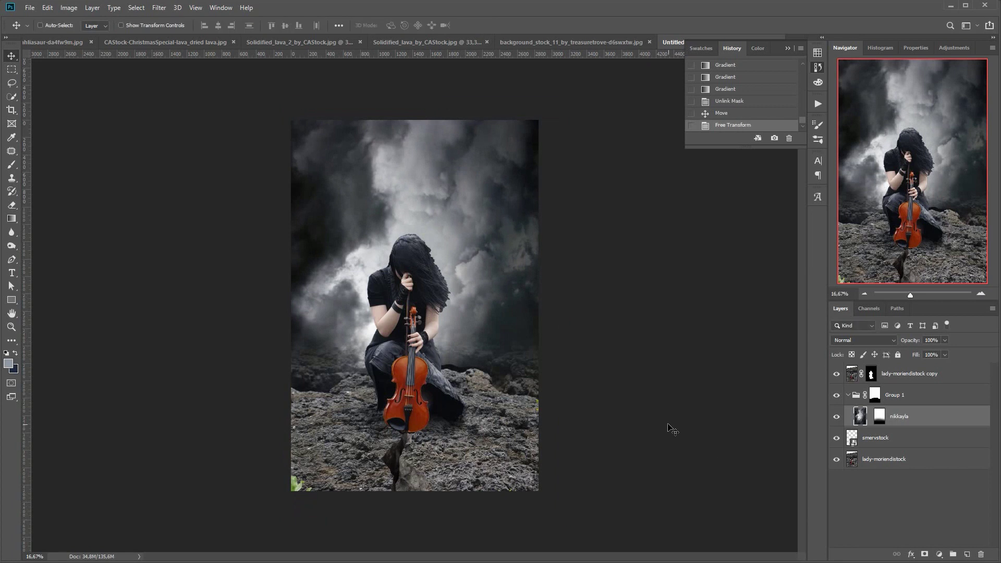
Step: Remove the green plant from the lower-left corner of the lady-moriendistock layer by patching it with nearby rock
left_click(907, 459)
left_click(12, 96)
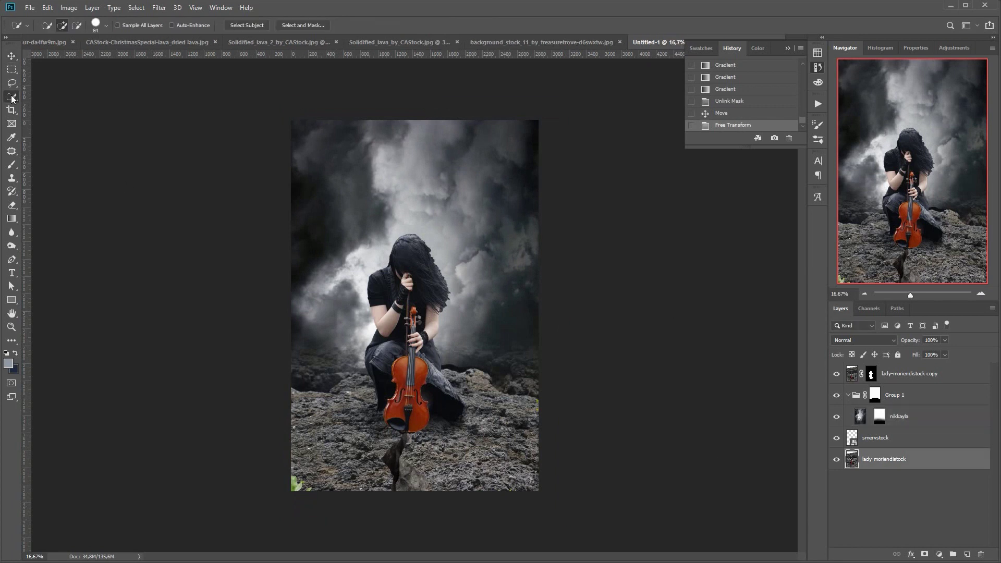
left_click(12, 151)
mouse_move(291, 472)
left_mouse_down()
mouse_move(305, 477)
mouse_move(266, 498)
mouse_move(284, 477)
left_mouse_up()
left_click_drag(301, 482, 328, 463)
key("ctrl+d")
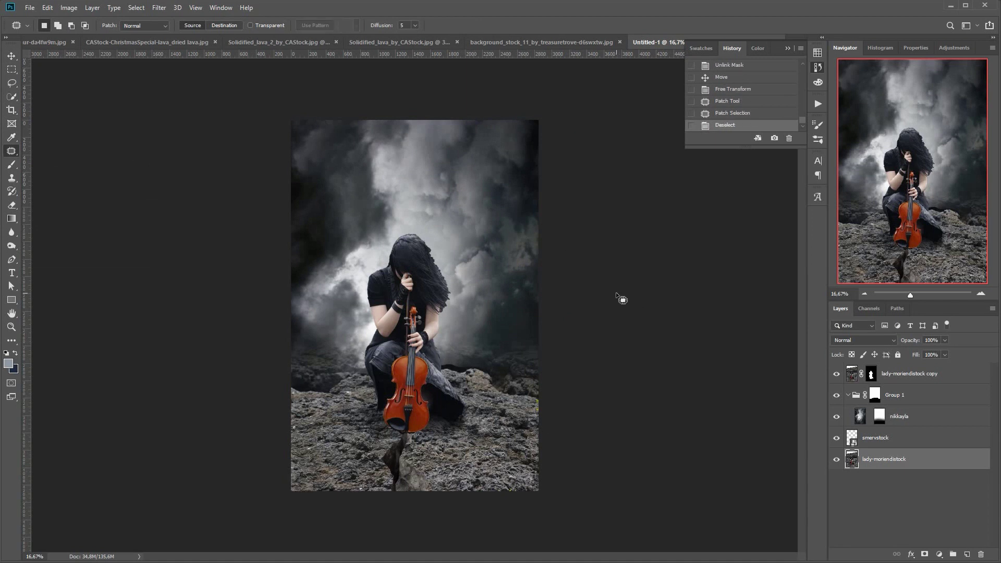
Step: Toggle the visibility of Group 1 to compare the original background with the cloudy sky
left_click(874, 394)
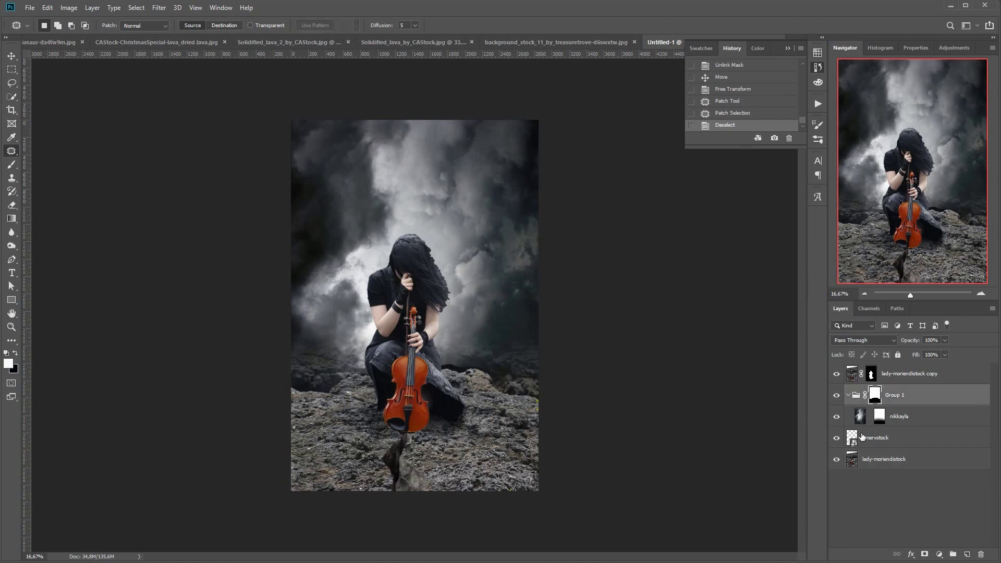
left_click(836, 394)
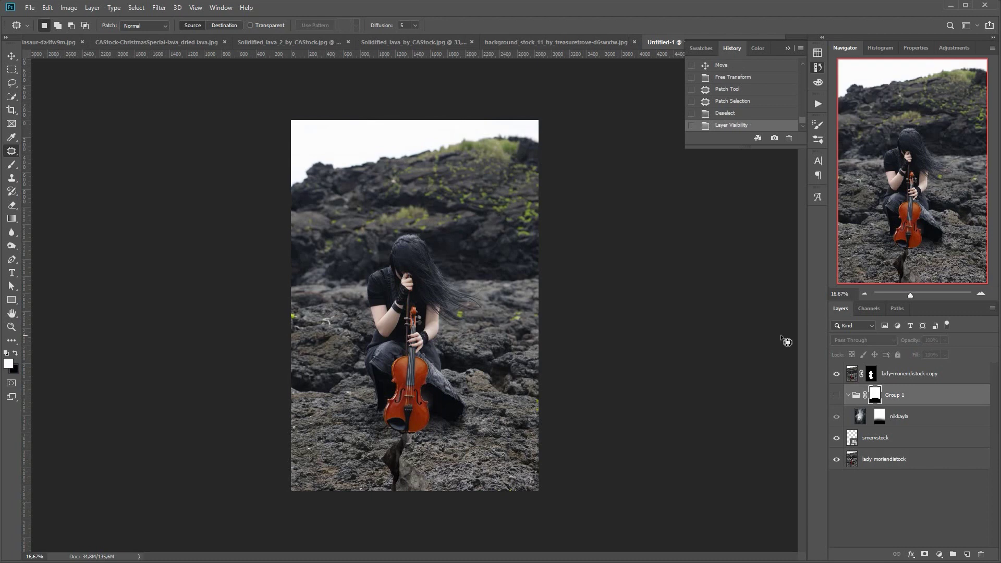
left_click(835, 396)
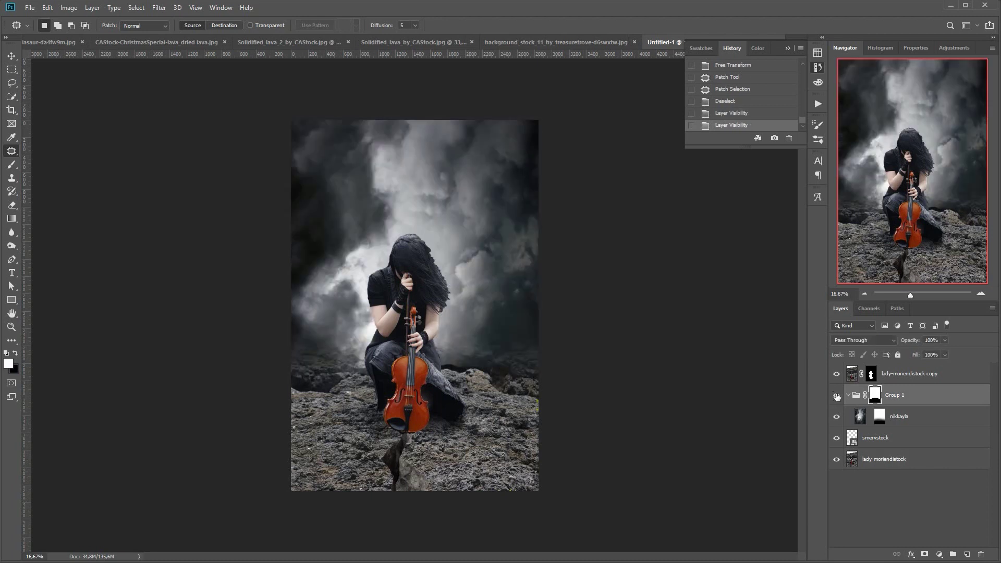
Step: Paint white on the Group 1 mask with the 18 px Hard Round 38 #1 brush to clean the rock edge left of the woman
left_click(980, 293)
left_click(981, 294)
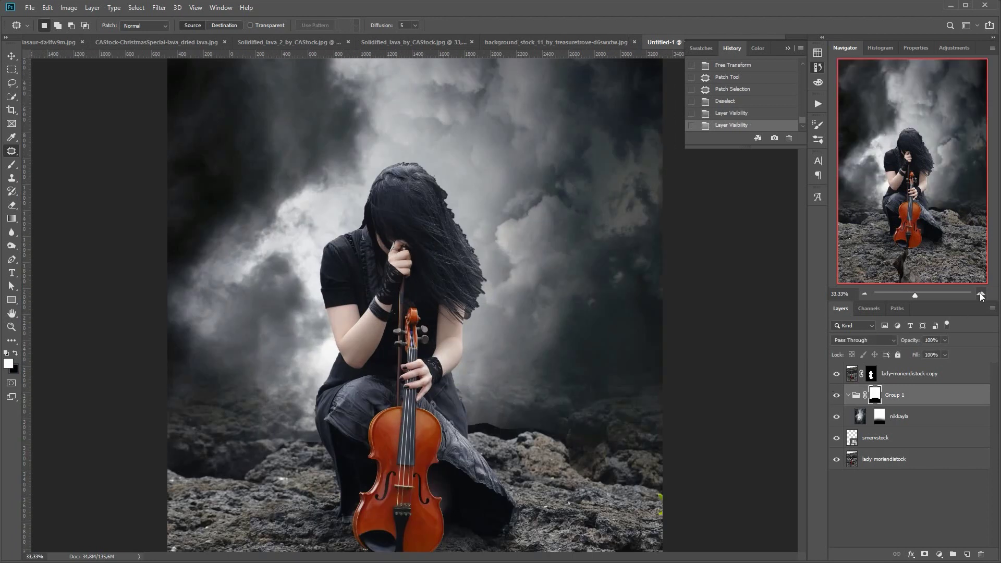
left_click(981, 294)
left_click(981, 294)
left_click(981, 294)
left_click_drag(918, 167, 860, 223)
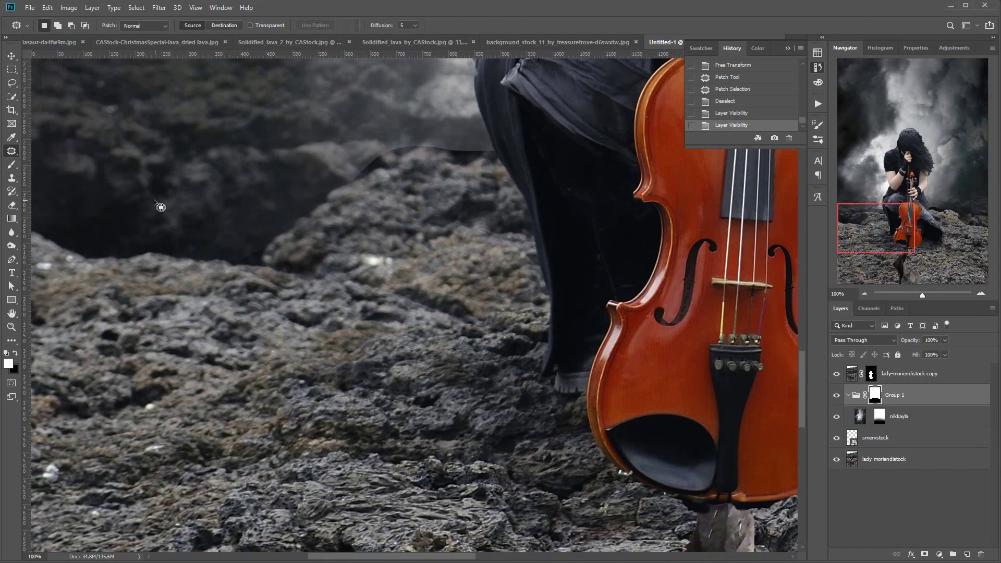
left_click(12, 165)
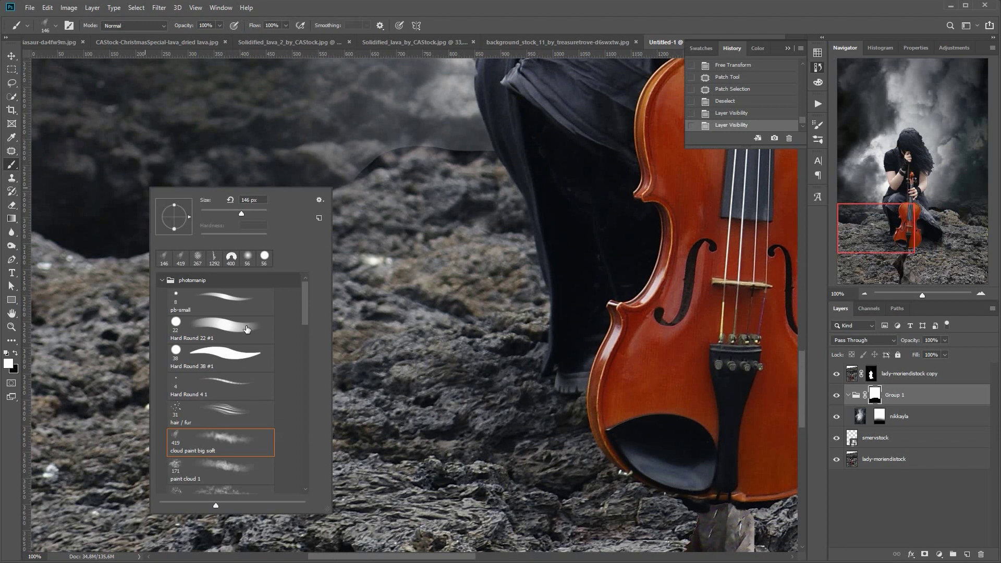
left_click(247, 329)
left_click(230, 357)
left_click_drag(212, 215, 207, 214)
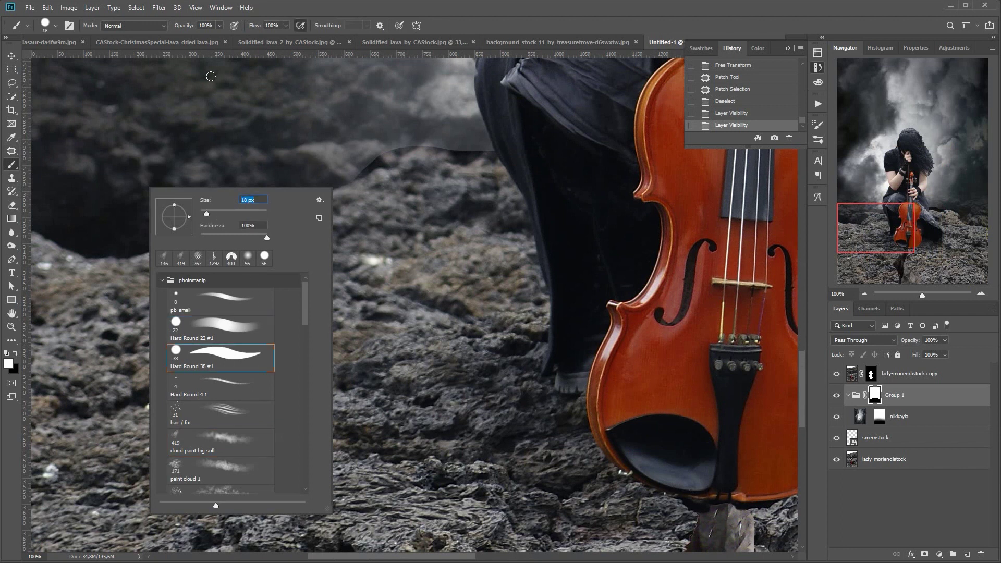
mouse_move(363, 170)
left_mouse_down()
mouse_move(396, 169)
mouse_move(398, 148)
mouse_move(384, 150)
mouse_move(413, 144)
mouse_move(397, 161)
mouse_move(420, 145)
mouse_move(464, 155)
mouse_move(424, 154)
mouse_move(449, 162)
mouse_move(474, 157)
mouse_move(466, 148)
mouse_move(498, 157)
mouse_move(492, 182)
left_mouse_up()
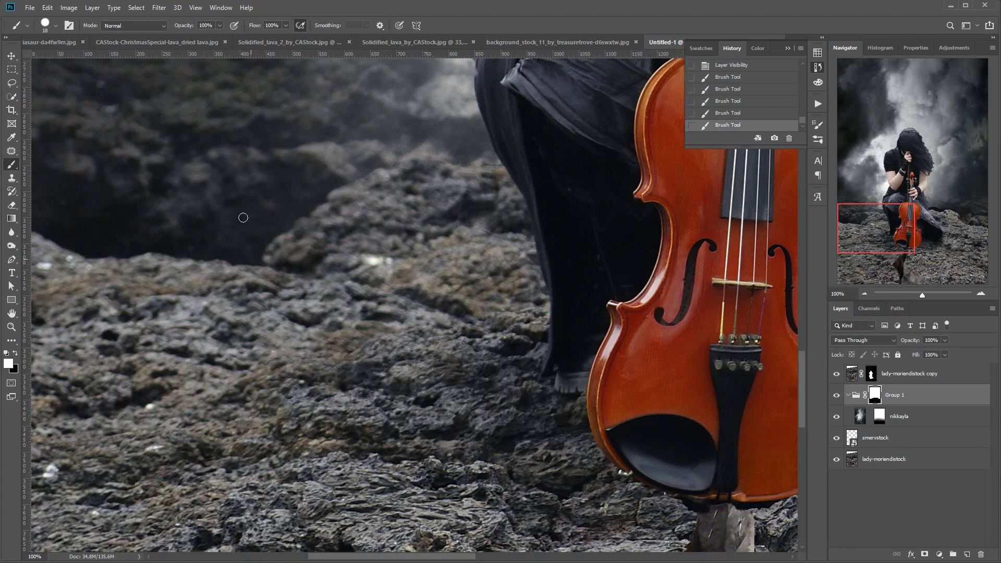
left_click_drag(243, 217, 263, 279)
Step: Paint black on the Group 1 mask beside the woman's dress with the Hard Round 22 #1 brush at 22 px
key("x")
right_click(437, 214)
left_click(486, 344)
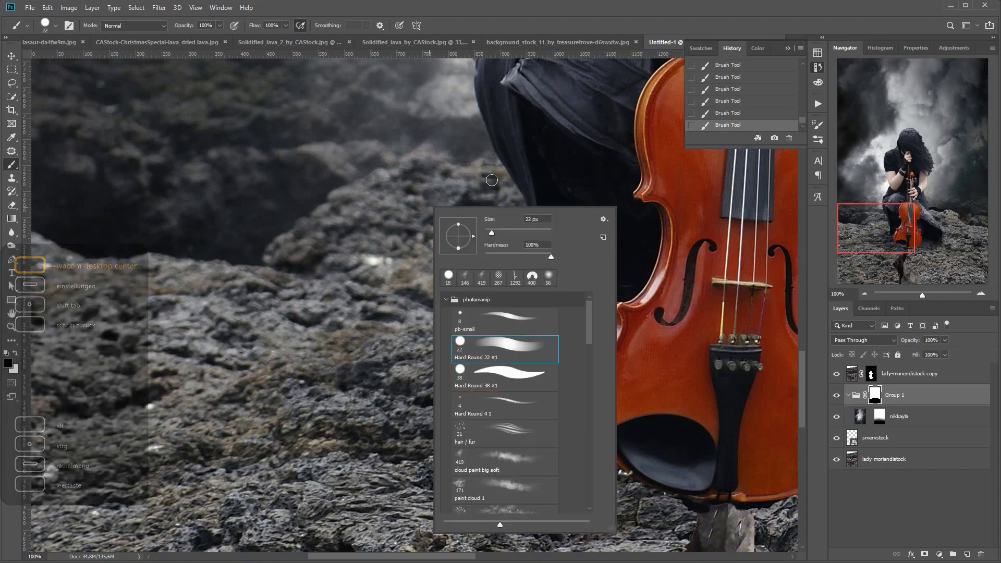
left_click(484, 168)
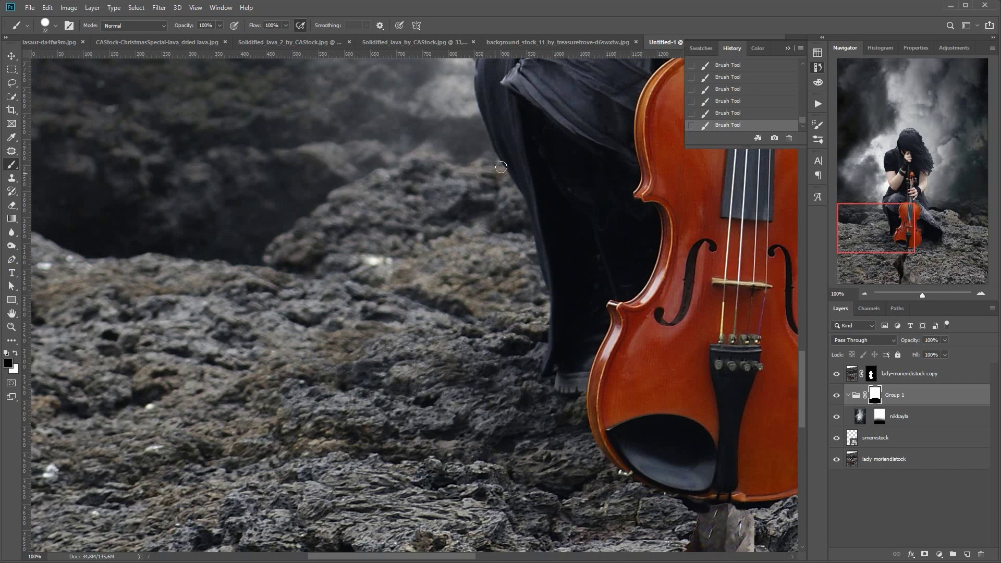
Step: Paint white on the Group 1 mask with the Hard Round 38 #1 brush along the rock edge right of the woman
key("x")
left_click_drag(881, 221, 953, 214)
right_click(391, 203)
left_click(438, 360)
left_click(289, 179)
mouse_move(297, 178)
left_mouse_down()
mouse_move(269, 166)
mouse_move(227, 196)
mouse_move(280, 193)
mouse_move(240, 182)
mouse_move(282, 202)
mouse_move(355, 216)
mouse_move(342, 221)
mouse_move(427, 192)
mouse_move(363, 199)
mouse_move(284, 186)
mouse_move(356, 205)
mouse_move(342, 183)
left_mouse_up()
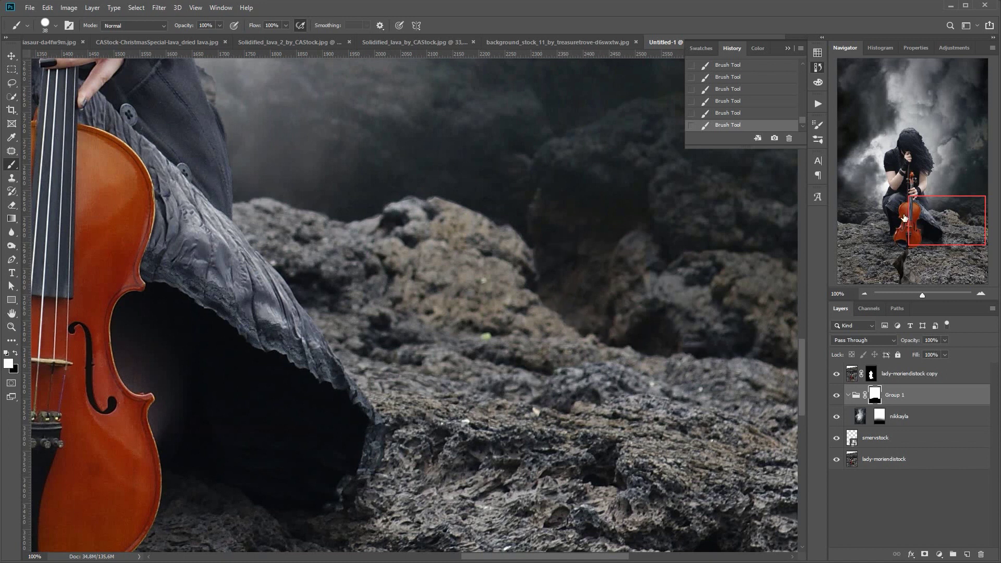
left_click_drag(929, 212, 885, 220)
key("x")
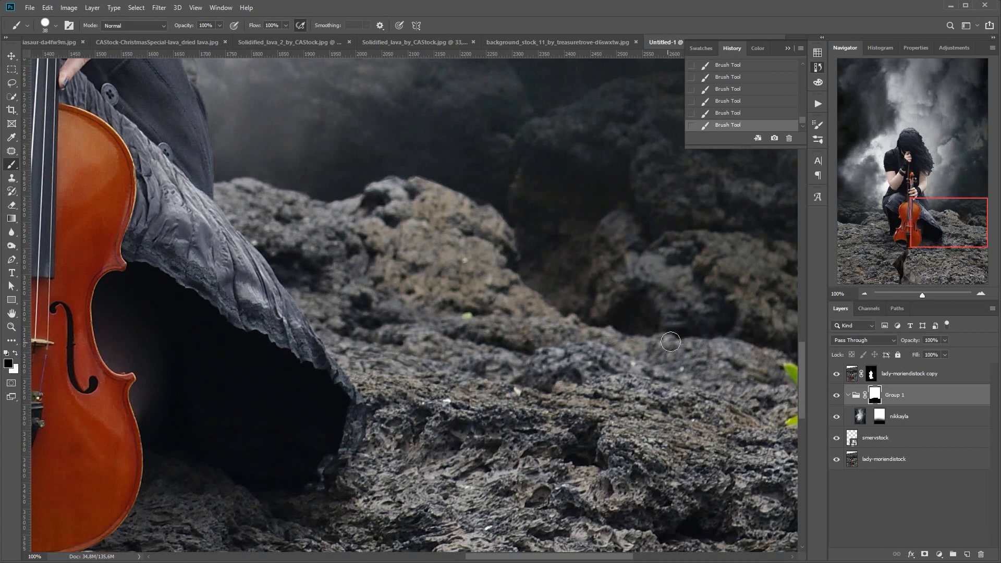
key("x")
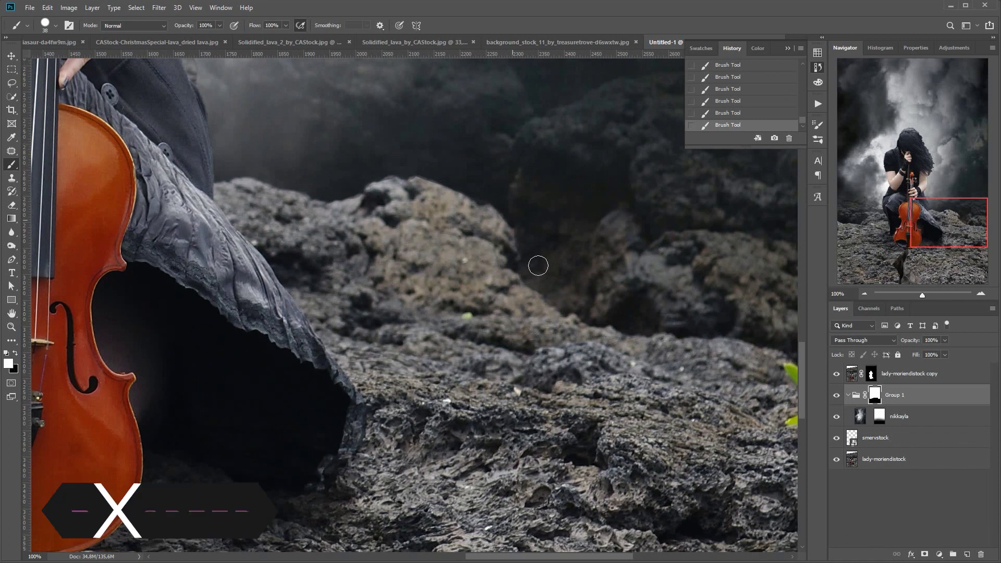
Step: Refine the Group 1 mask along the right-hand rocks with the Hard Round 22 #1 brush at 15 px and 0% hardness
right_click(432, 377)
left_click(527, 404)
left_click_drag(523, 309, 508, 311)
left_click_drag(517, 287, 516, 289)
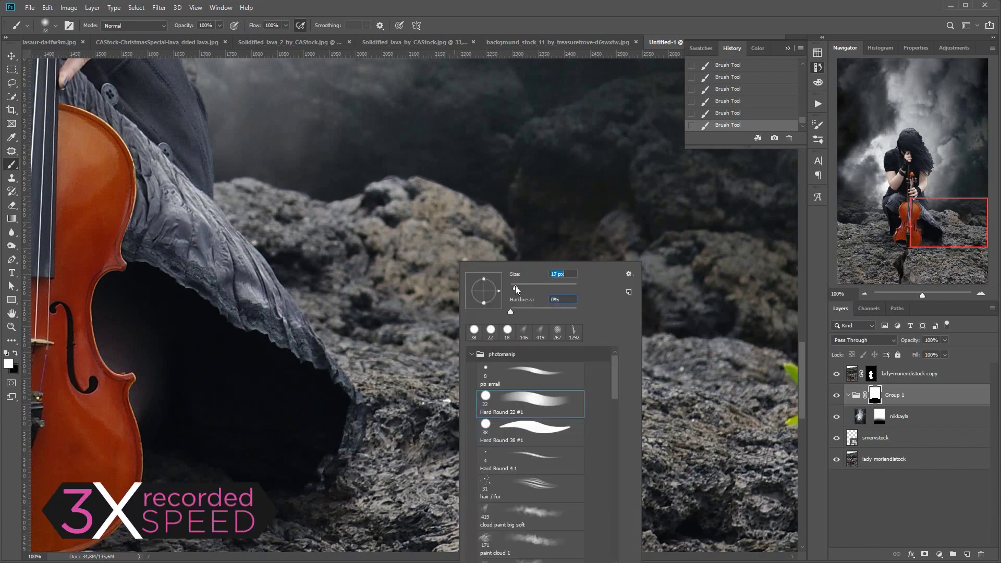
key("Return")
key("x")
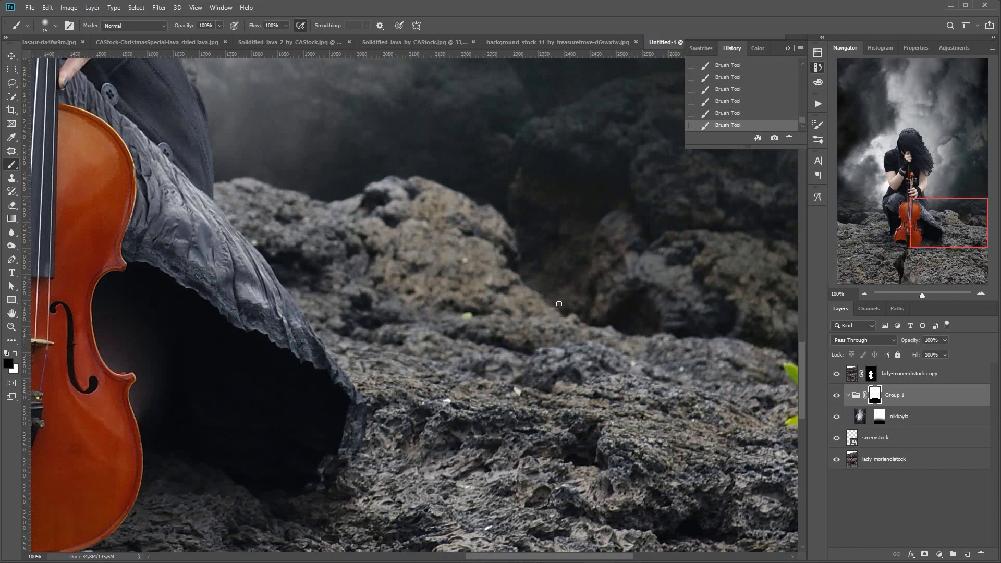
Step: Remove the green leaves at the right edge of the lady-moriendistock layer by patching them with nearby rock
left_click(887, 457)
left_click(12, 152)
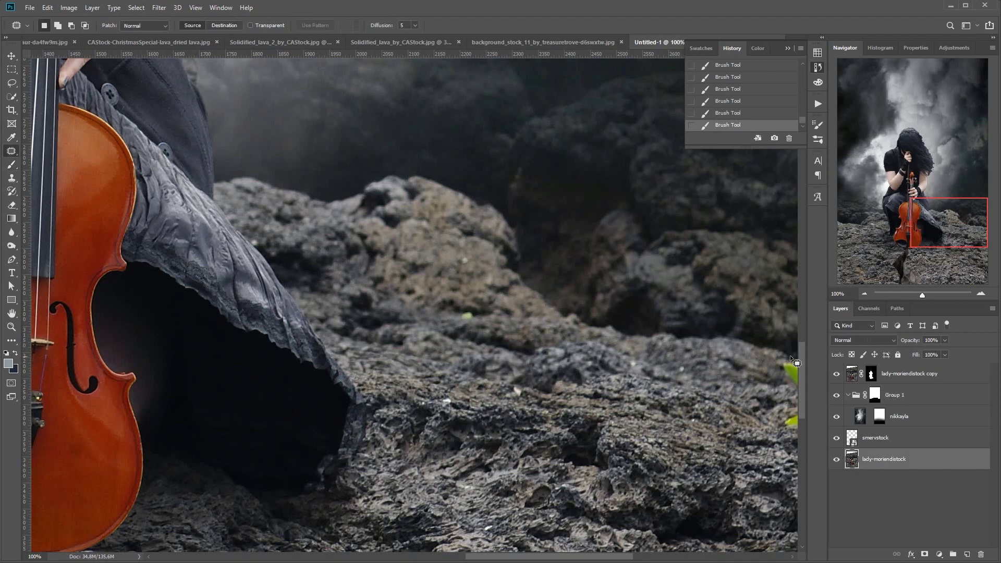
mouse_move(792, 358)
left_mouse_down()
mouse_move(798, 384)
mouse_move(772, 406)
mouse_move(806, 424)
mouse_move(784, 418)
left_mouse_up()
key("ctrl+d")
left_click_drag(787, 420, 780, 399)
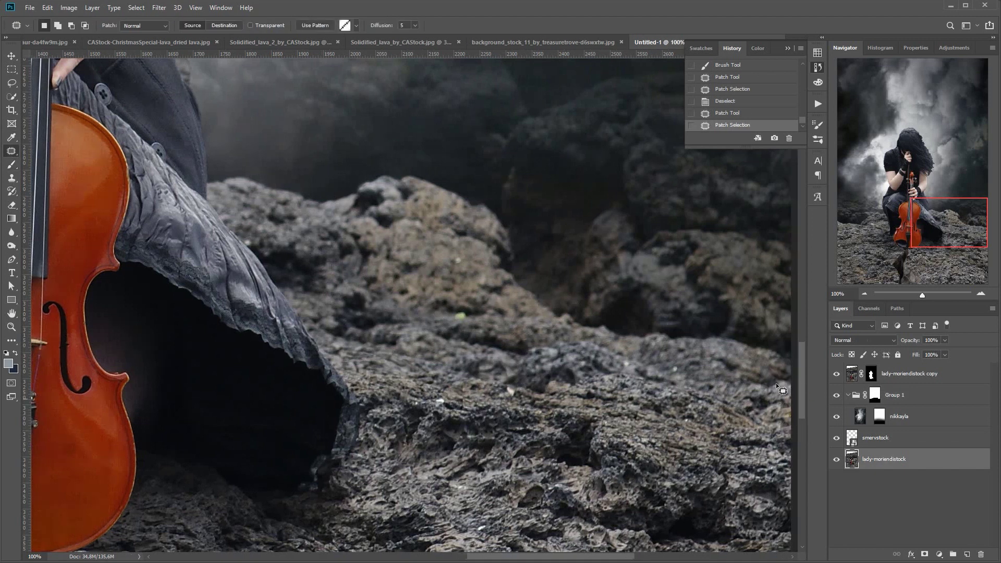
key("ctrl+d")
left_click(864, 294)
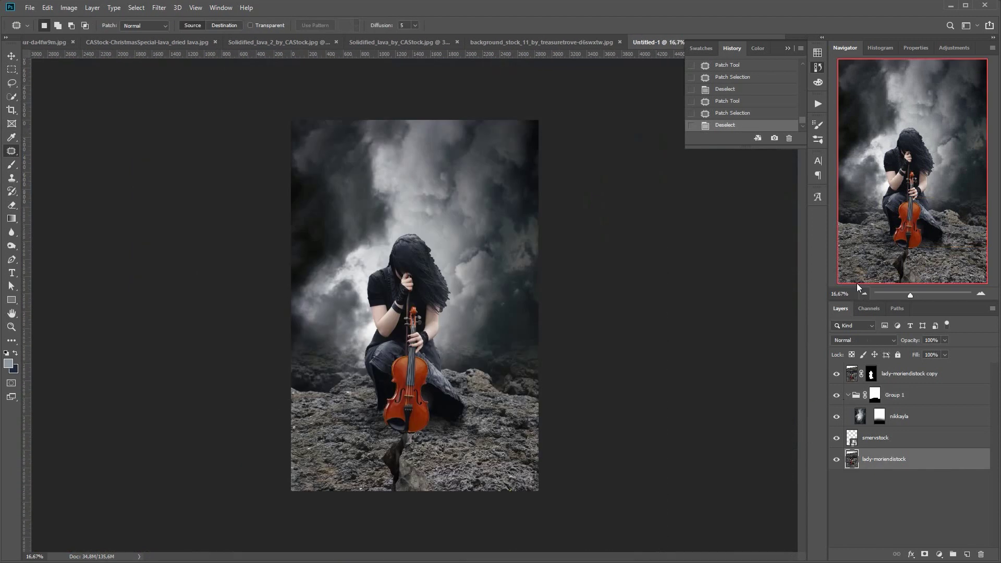
Step: Copy the sky_116 stock image into the violinist composite and rename its layer andahliasaur
key("v")
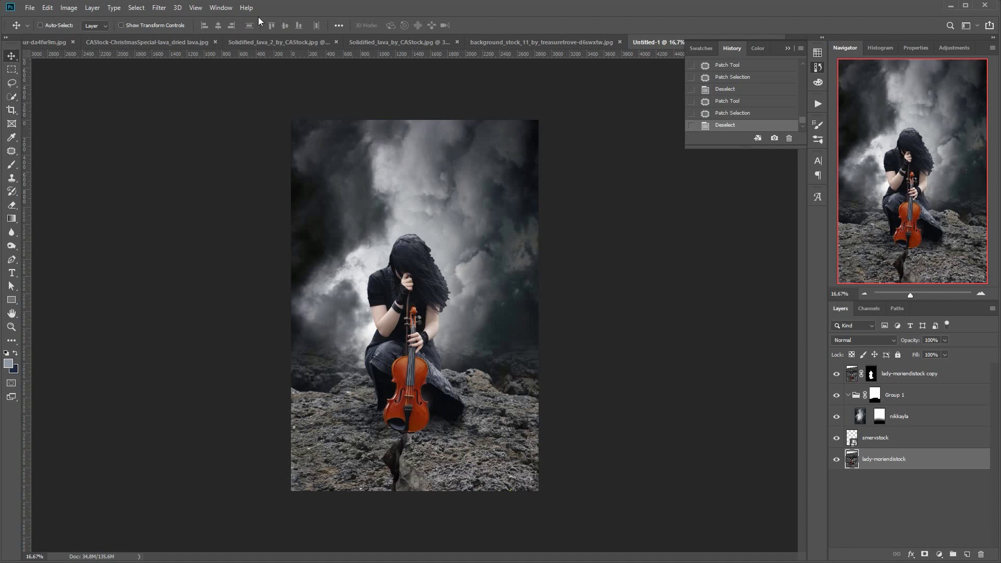
left_click(220, 7)
left_click(240, 387)
left_click_drag(102, 42, 104, 95)
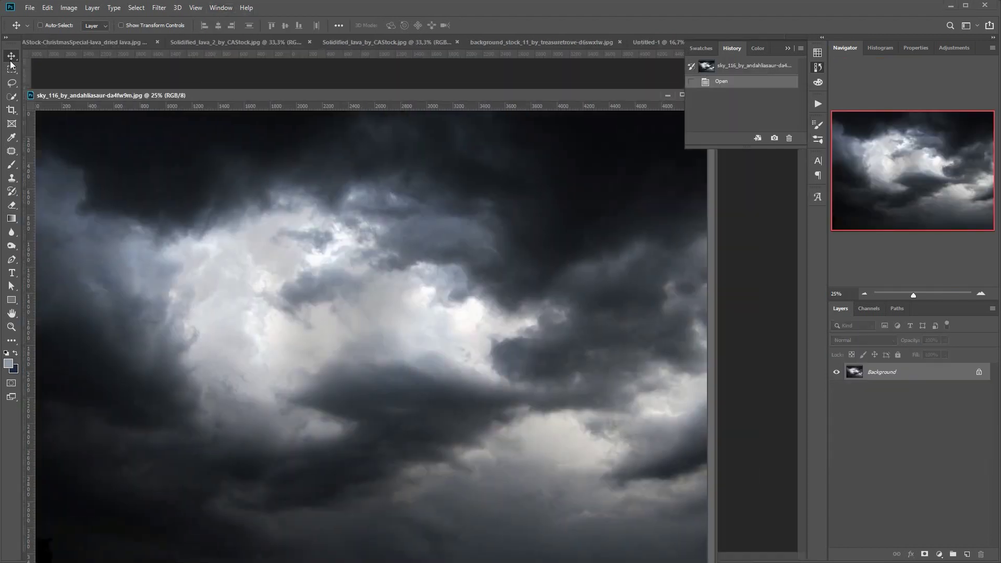
left_click_drag(761, 248, 751, 243)
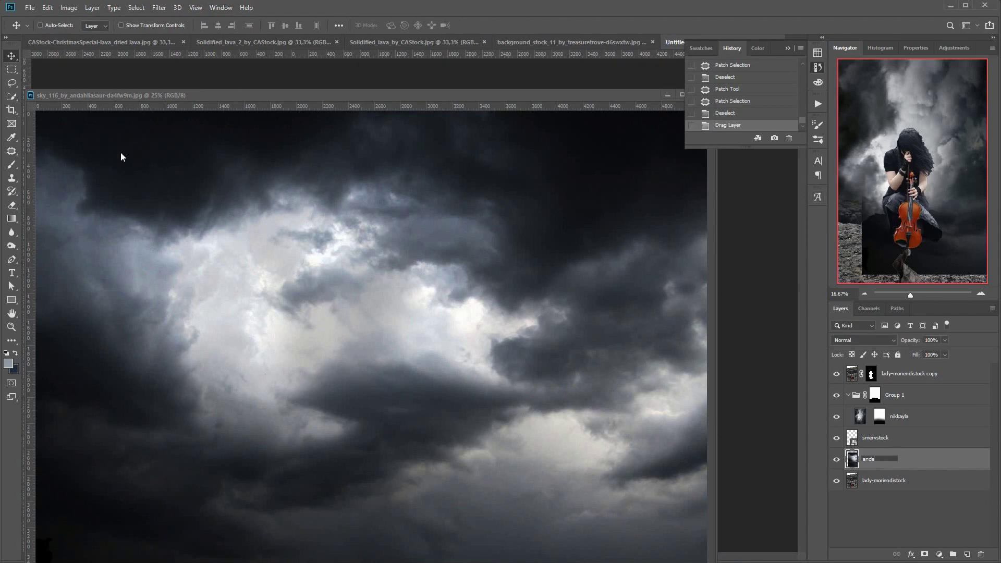
type("andahliasaur")
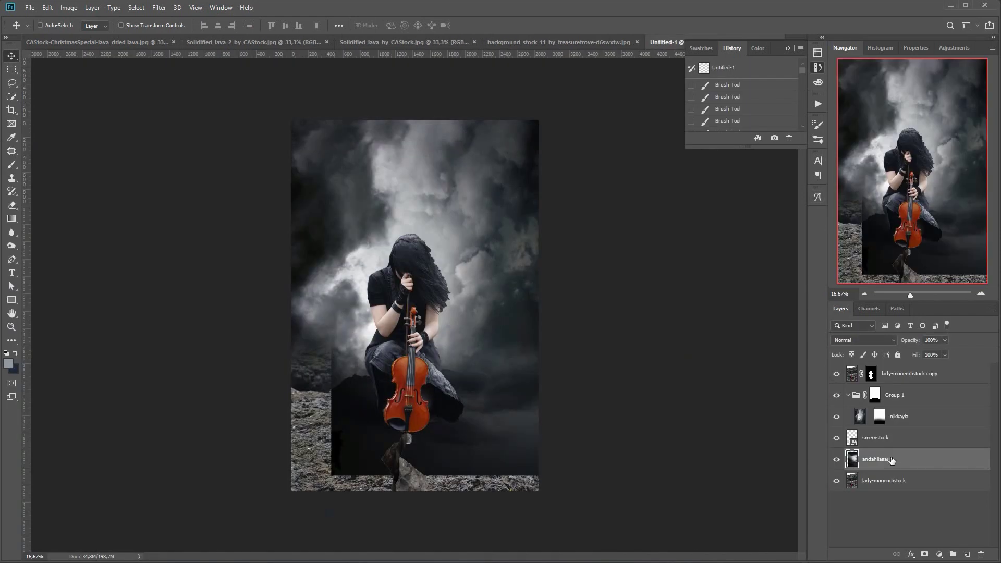
Step: Place the andahliasaur layer above nikkayla inside Group 1 and shift its clouds up and left to fill the sky
left_click_drag(891, 461, 892, 406)
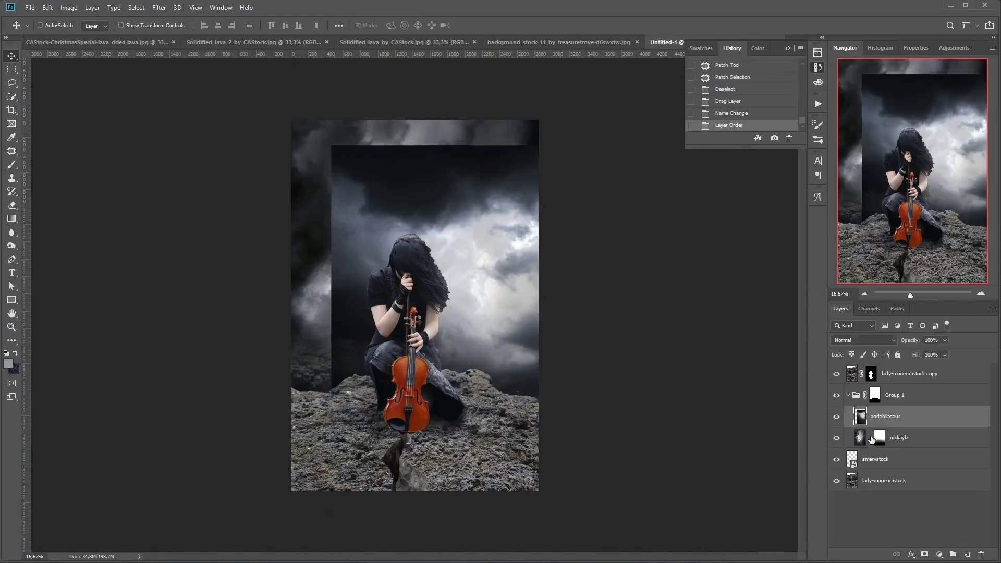
left_click(870, 438)
left_click(836, 438)
left_click_drag(526, 342, 425, 273)
Step: Mask the andahliasaur layer with nikkayla's mask shape and reposition its clouds independently of the mask, relinking them when done
left_click(880, 438, "ctrl")
left_click(924, 554)
left_click(869, 416)
left_click(861, 417)
left_click(836, 437)
left_click(870, 416)
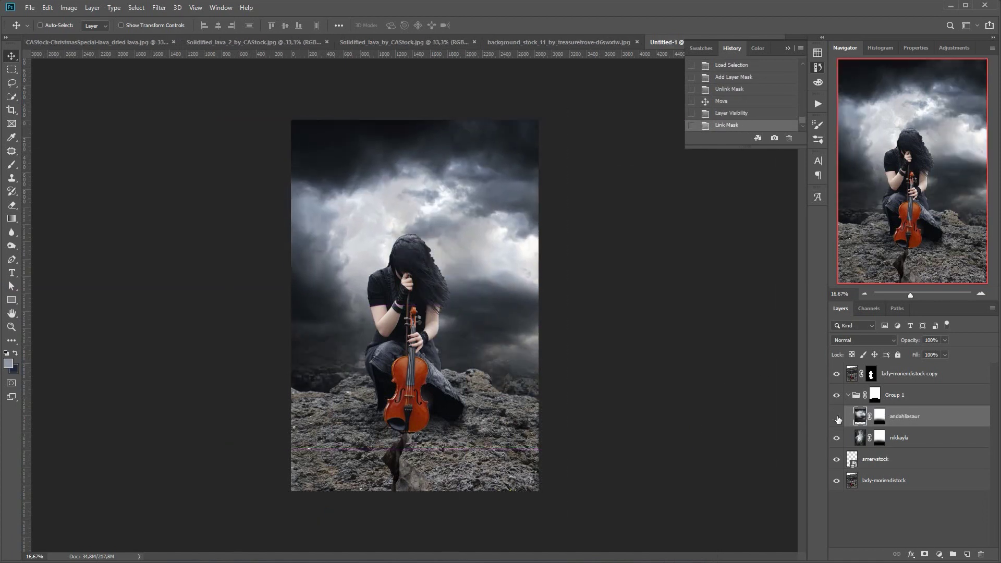
Step: Compare the sky with and without andahliasaur, clip that layer to nikkayla and disable its layer mask
left_click(836, 417)
left_click(836, 417)
key("ctrl+alt+g")
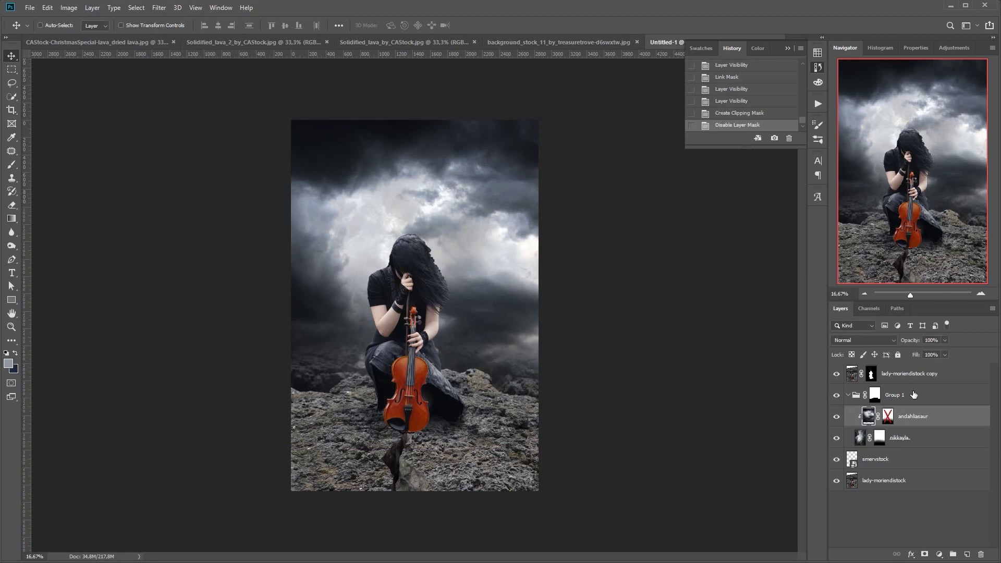
left_click(888, 416, "shift")
Step: Lower the andahliasaur layer's opacity to 35%, toggling its visibility to compare the blend
left_click(945, 340)
left_click_drag(948, 352, 919, 352)
left_click(837, 417)
left_click(837, 417)
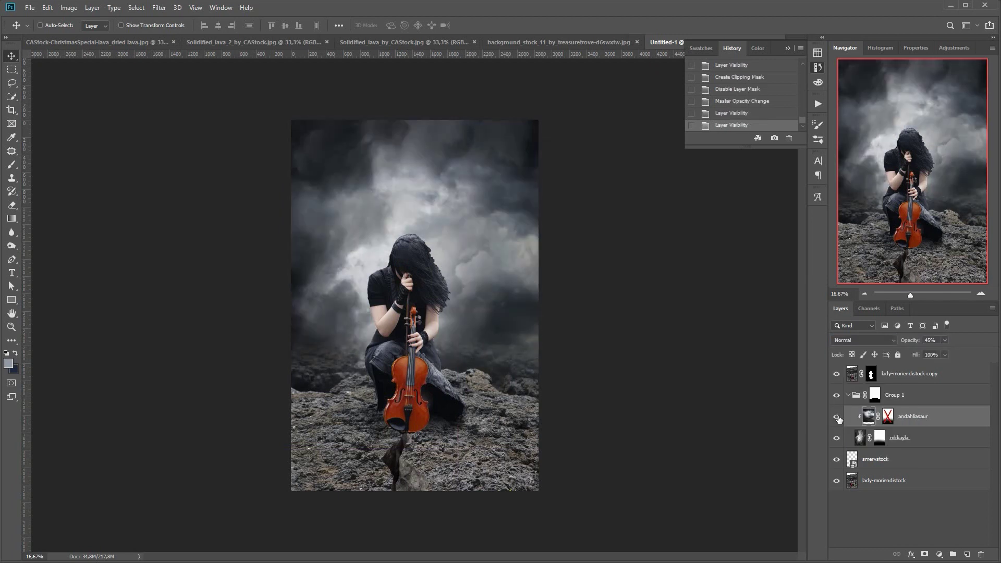
left_click(945, 340)
left_click_drag(945, 352, 931, 352)
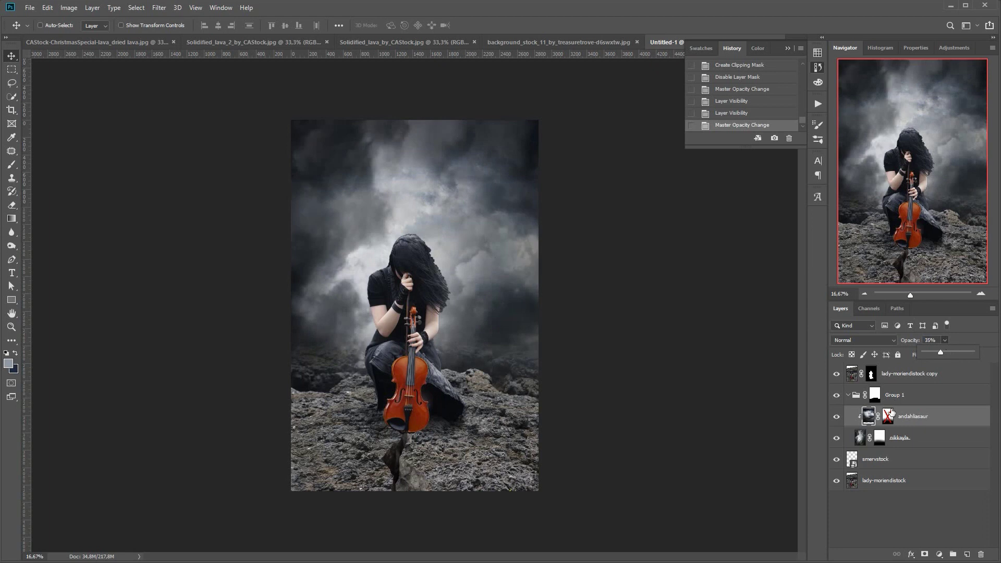
left_click(837, 417)
left_click(837, 417)
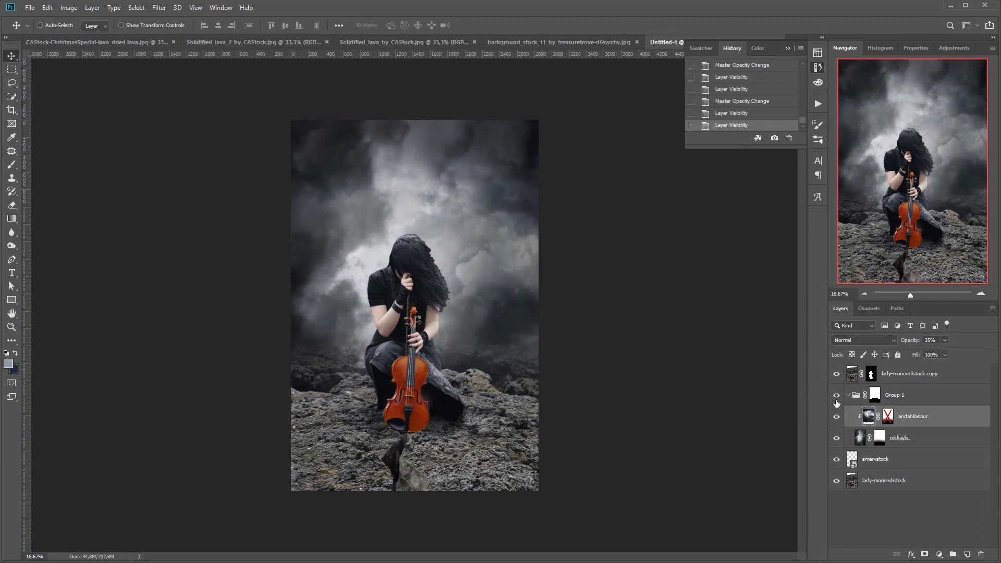
Step: Rename Group 1 to sky and collapse it
double_click(895, 394)
type("sky")
key("Return")
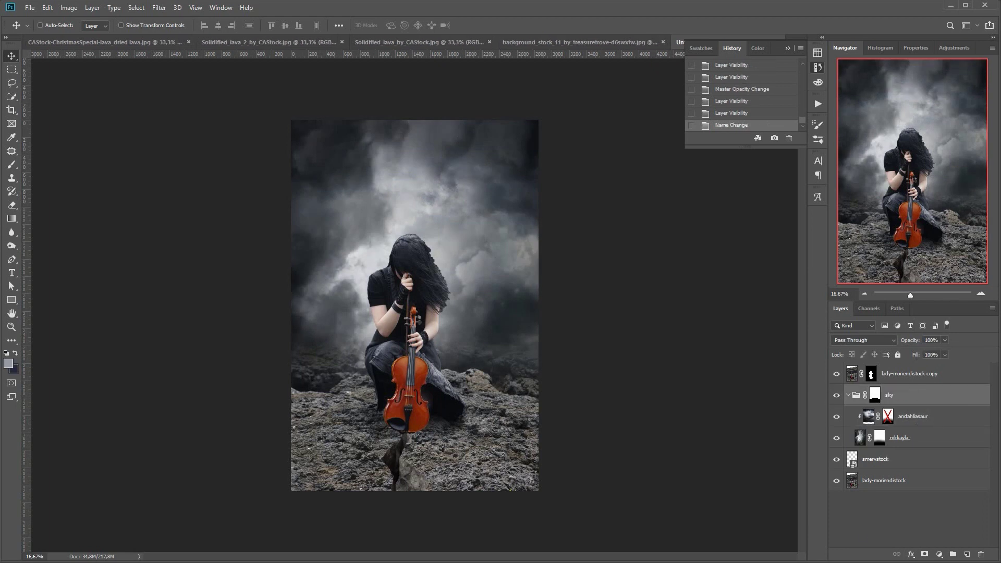
left_click(848, 395)
Step: Add a mask to the smervstock layer and paint out the crack's rough edges below the violin with a 10 px hard round brush
left_click(890, 420)
left_click(980, 294)
left_click(981, 294)
left_click(981, 294)
left_click(981, 294)
left_click(902, 247)
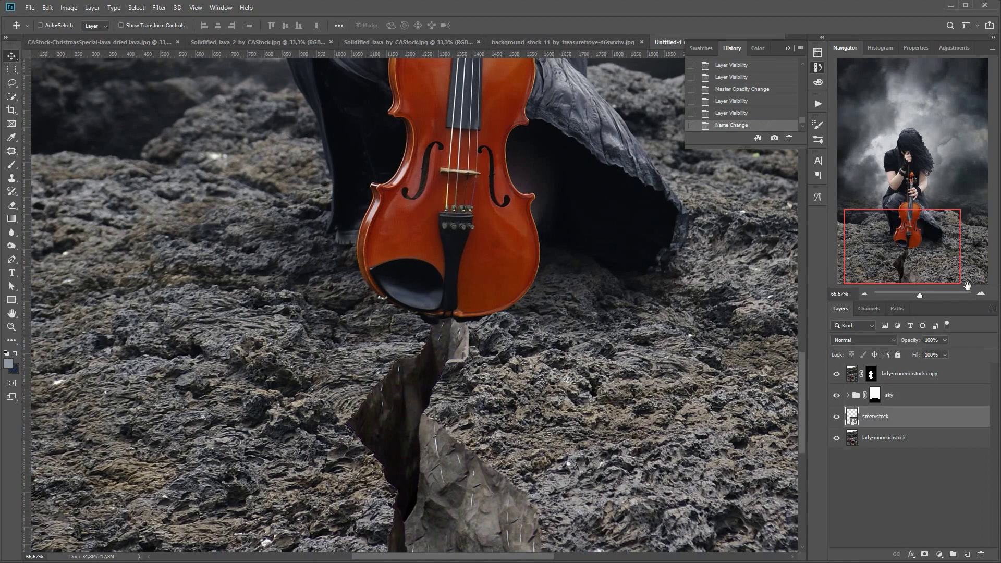
left_click(981, 294)
left_click(924, 554)
left_click(15, 167)
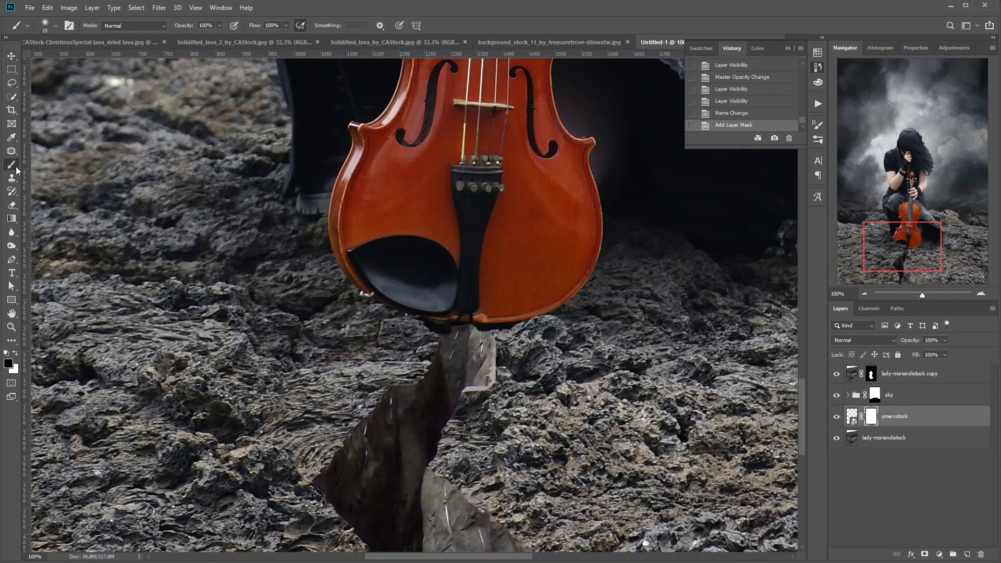
right_click(510, 394)
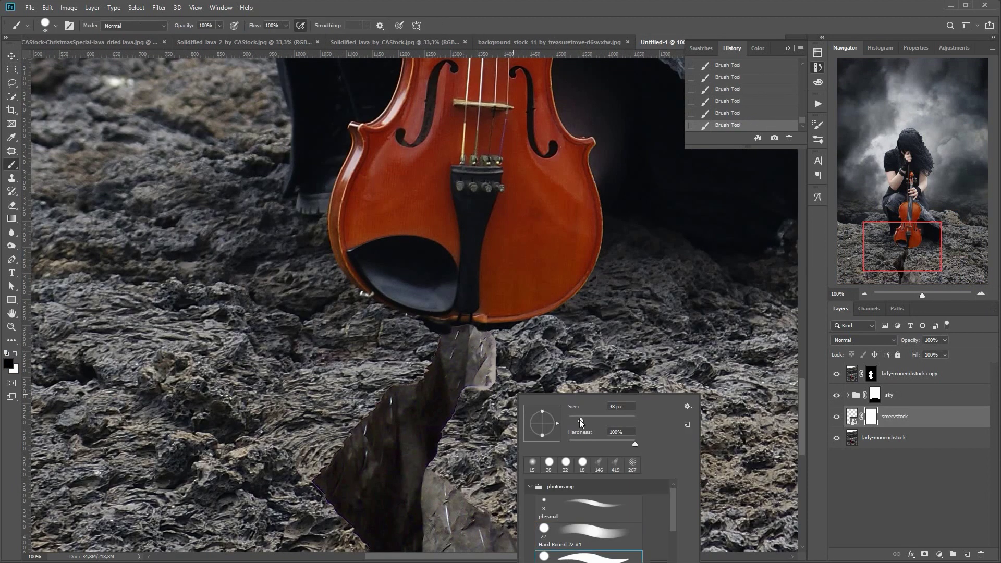
left_click_drag(579, 424, 571, 424)
left_click(468, 392)
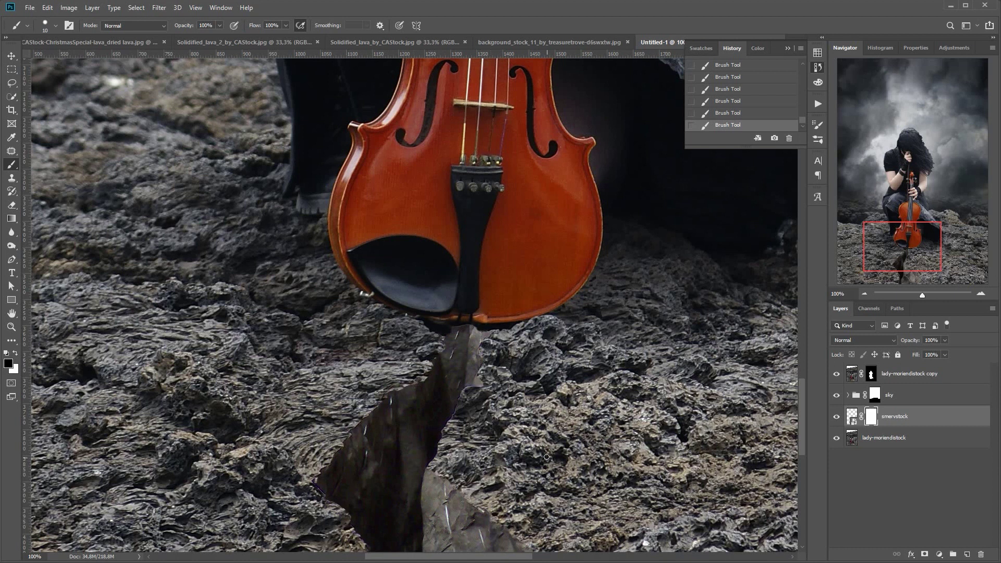
Step: Delete the layer mask from the lady-moriendistock copy layer and clear the selection loaded from it
left_click(921, 382)
left_click(870, 373, "ctrl")
right_click(871, 376)
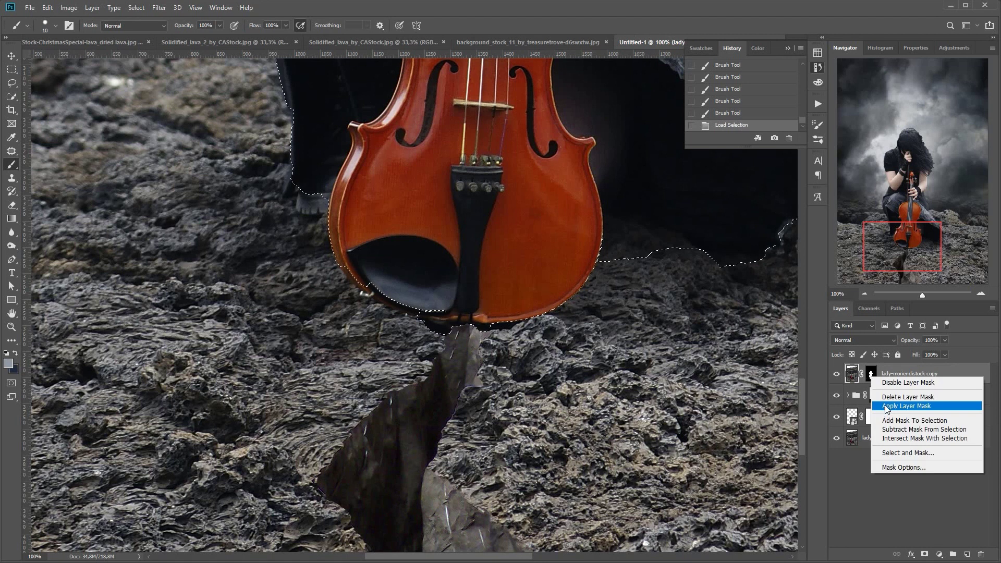
left_click(889, 397)
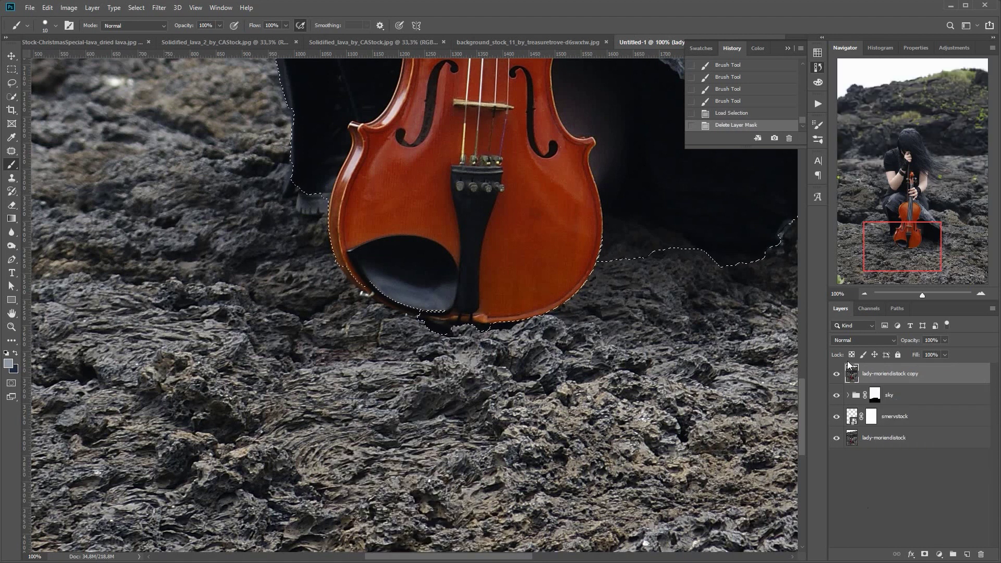
key("ctrl+d")
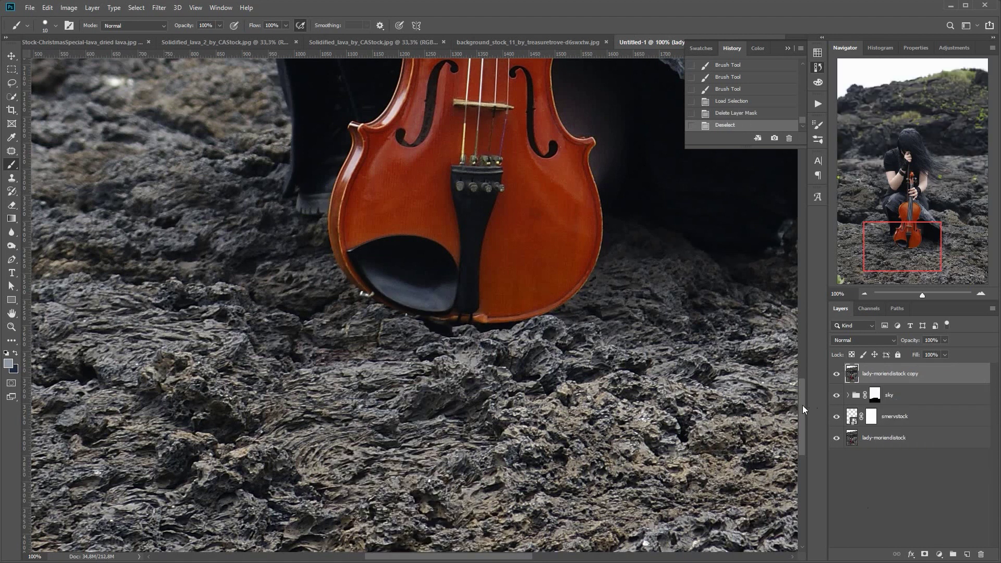
Step: Start a Pen tool path at the violin's bottom edge and trace it leftward around the chin rest's metal clamp
key("p")
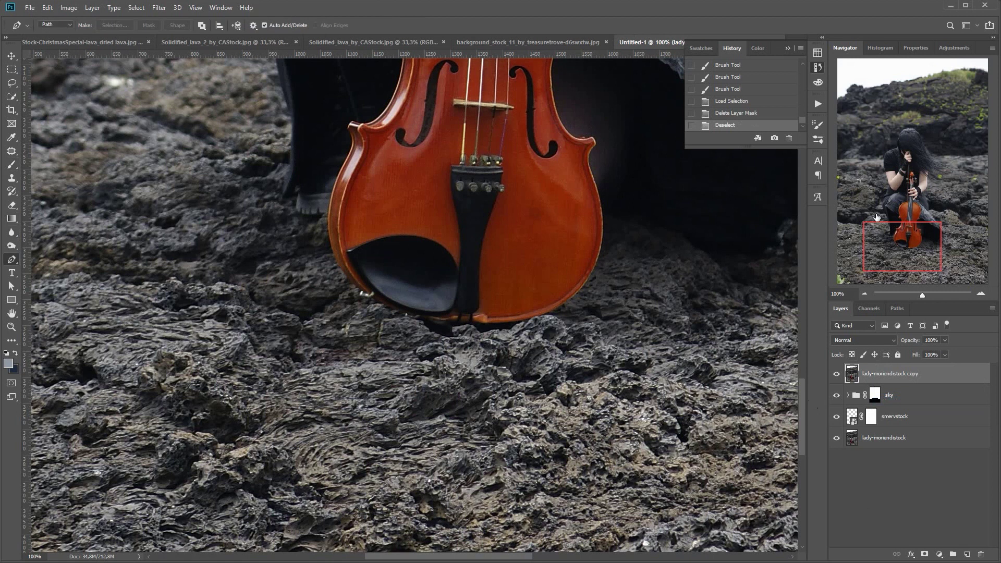
left_click(980, 292)
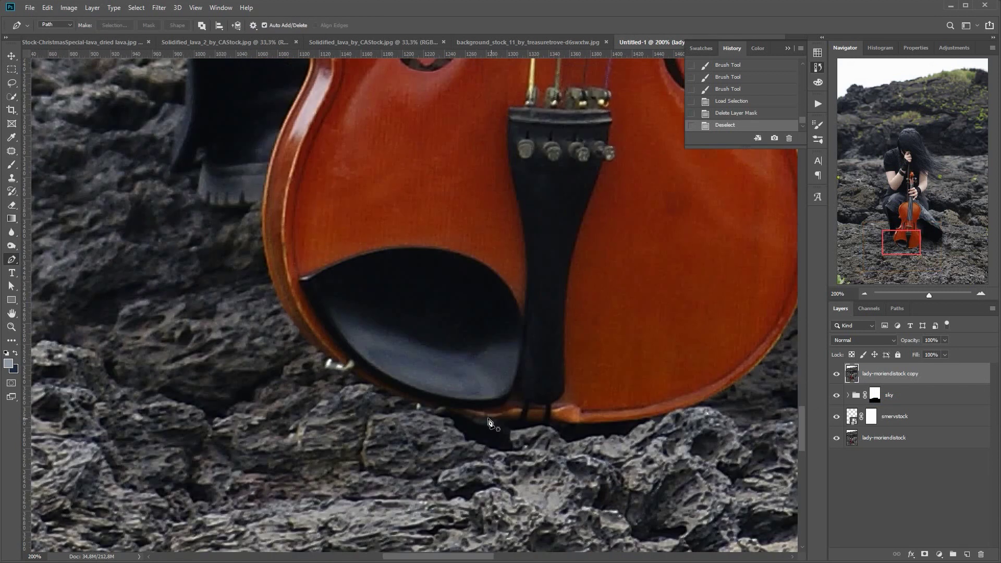
left_click_drag(471, 415, 442, 409)
left_click_drag(408, 399, 396, 394)
left_click_drag(356, 374, 344, 365)
left_click_drag(348, 371, 343, 374)
left_click_drag(337, 371, 329, 371)
Step: Continue the path up the violin body's lower left edge to where it meets the shoe sole
left_click(323, 354)
left_click(278, 295)
left_click(267, 266)
left_click(264, 237)
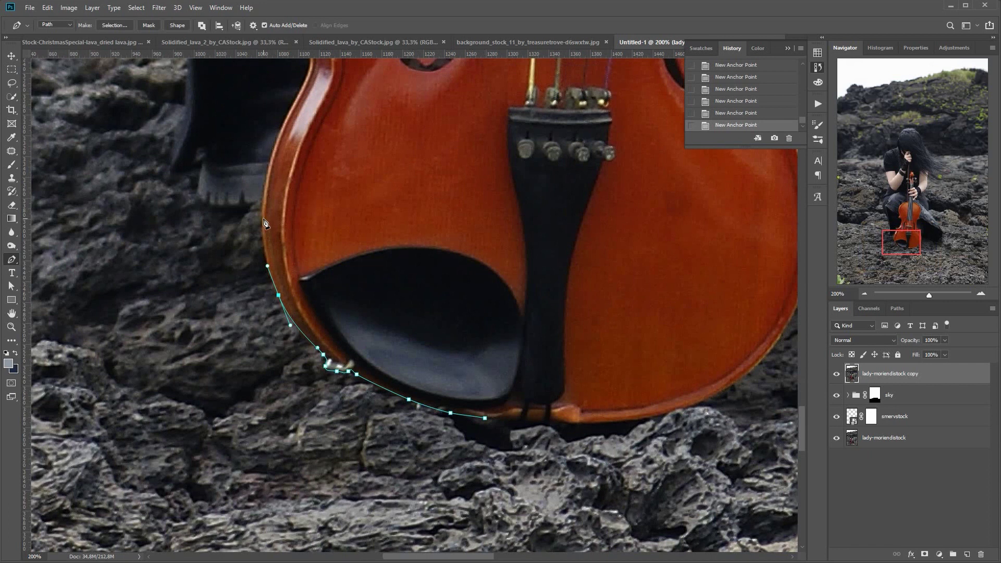
left_click(263, 220)
left_click(263, 201)
Step: Continue the path under and around the shoe sole and up the outer edge of the black trouser leg
left_click_drag(249, 204, 241, 205)
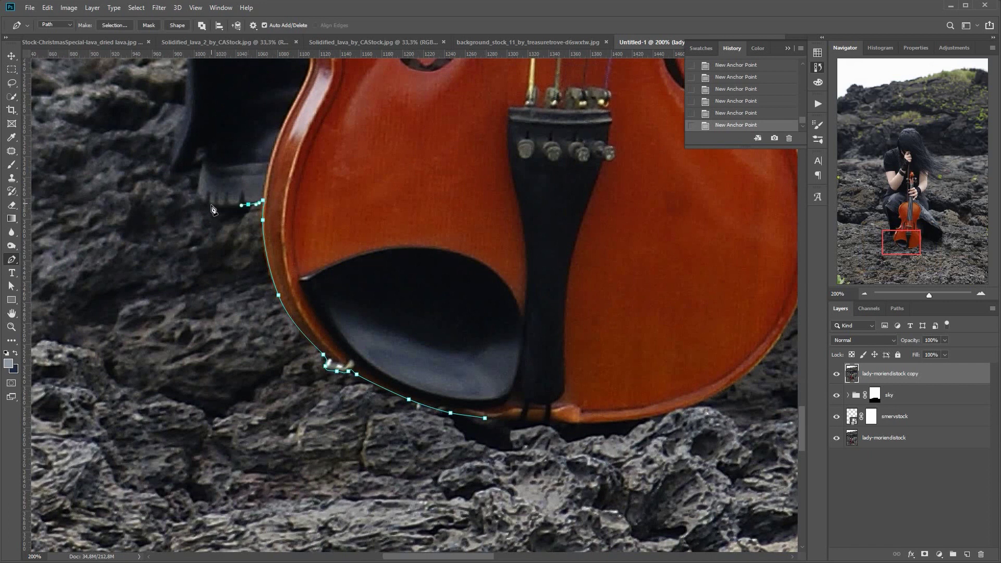
left_click(179, 174)
left_click(172, 155)
left_click_drag(182, 119, 185, 109)
left_click(187, 80)
left_click_drag(913, 239, 910, 217)
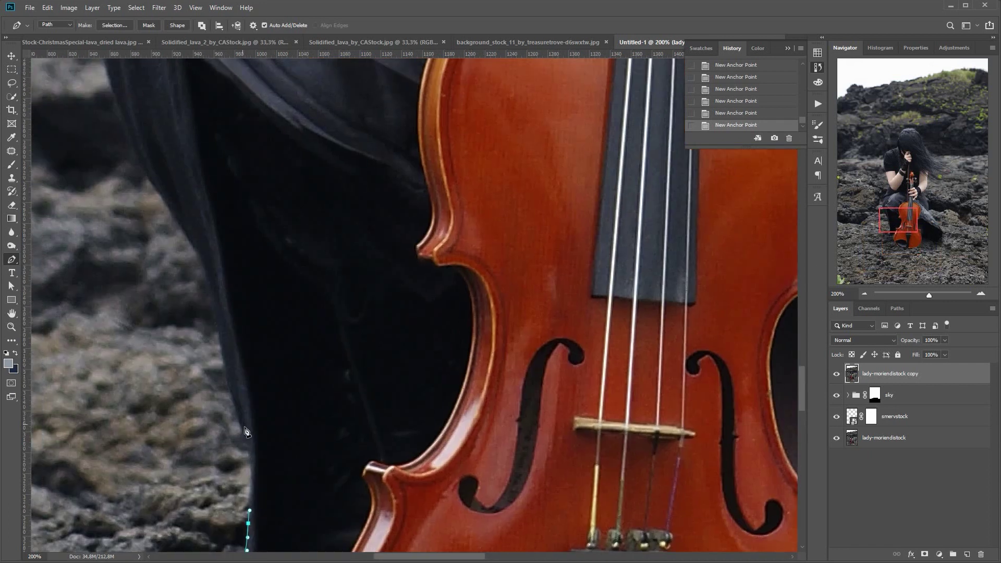
left_click(251, 461)
left_click_drag(226, 362, 221, 327)
left_click_drag(192, 243, 179, 221)
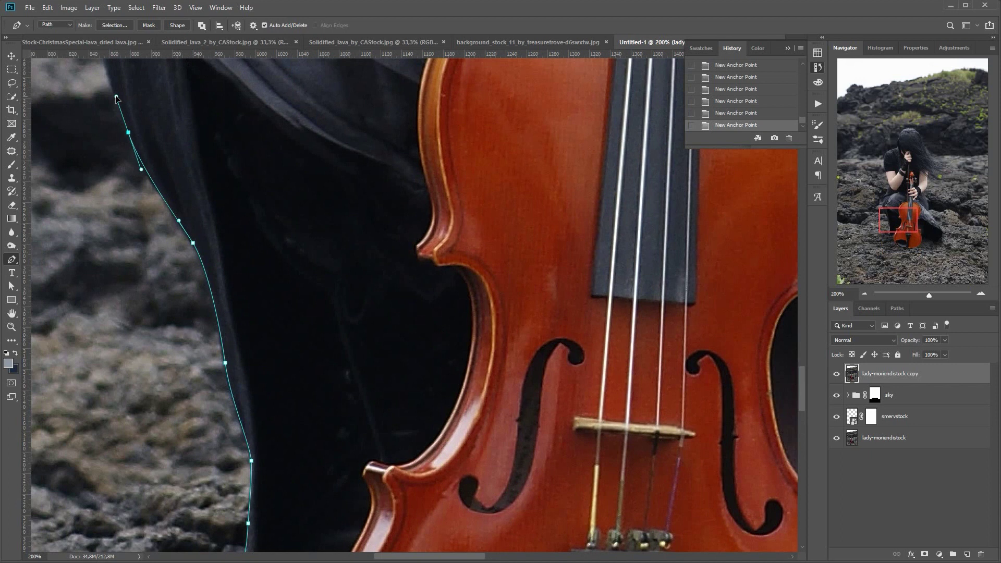
Step: Trace the path around the knee-level cloth and up the side of the shirt to just below the elbow
left_click_drag(896, 212, 889, 189)
left_click_drag(244, 481, 243, 463)
left_click(249, 416)
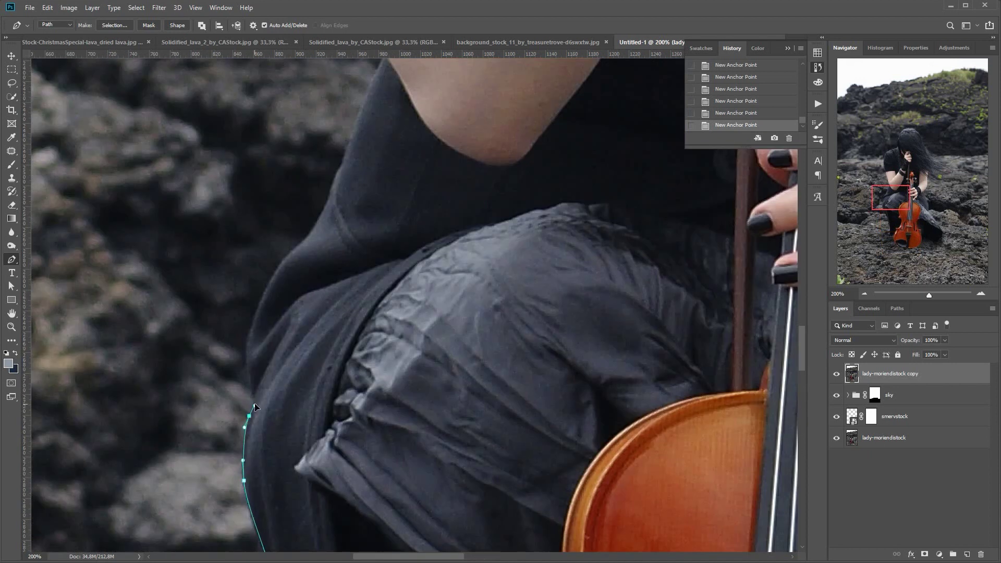
left_click(252, 390)
left_click(253, 326)
left_click(264, 297)
left_click(294, 251)
left_click(314, 234)
left_click_drag(338, 173, 355, 129)
Step: Continue the path up the bare upper arm and along the outer edge of the short black sleeve
left_click_drag(886, 191, 888, 178)
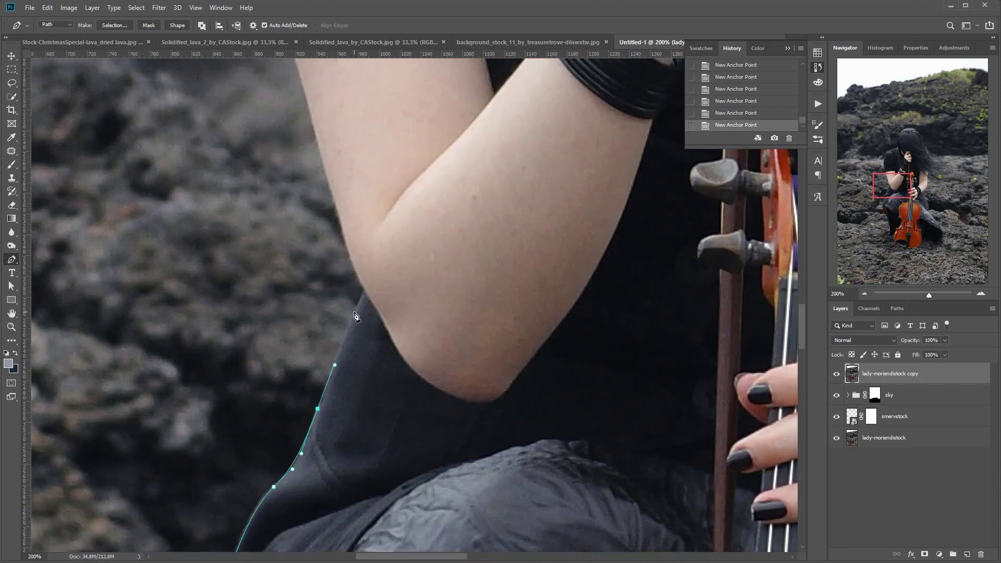
left_click_drag(353, 311, 365, 295)
left_click_drag(300, 79, 295, 57)
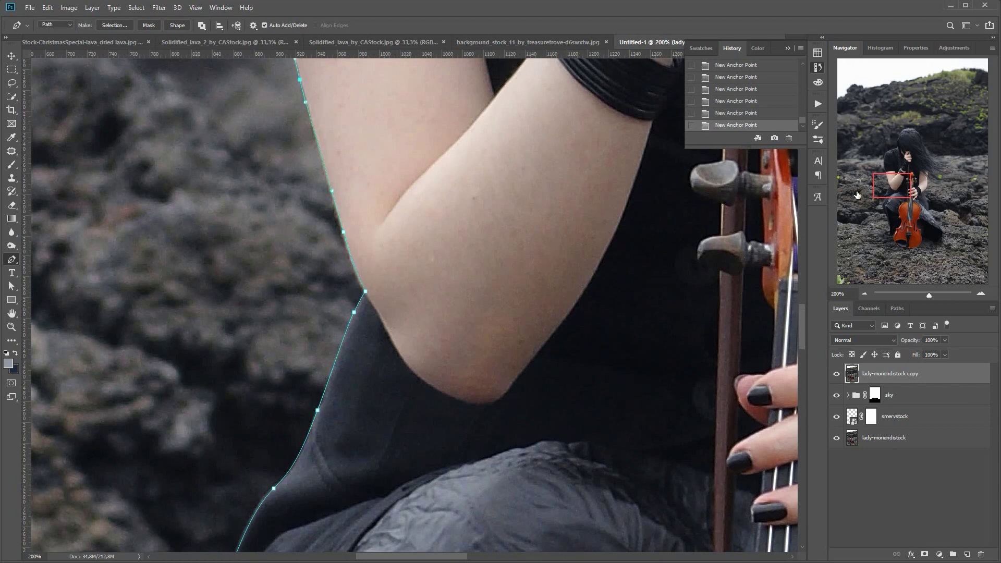
left_click_drag(891, 186, 890, 171)
left_click(285, 241)
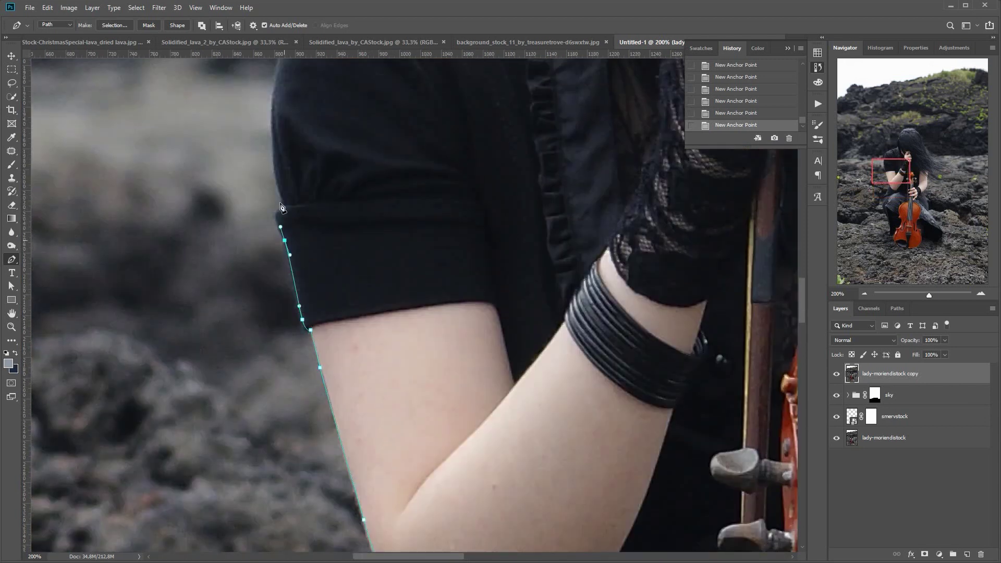
left_click_drag(278, 213, 284, 208)
left_click_drag(272, 140, 272, 118)
Step: Trace the path around the puffed sleeve up to the shoulder seam, undoing the last misplaced anchor points
left_click_drag(896, 164, 897, 149)
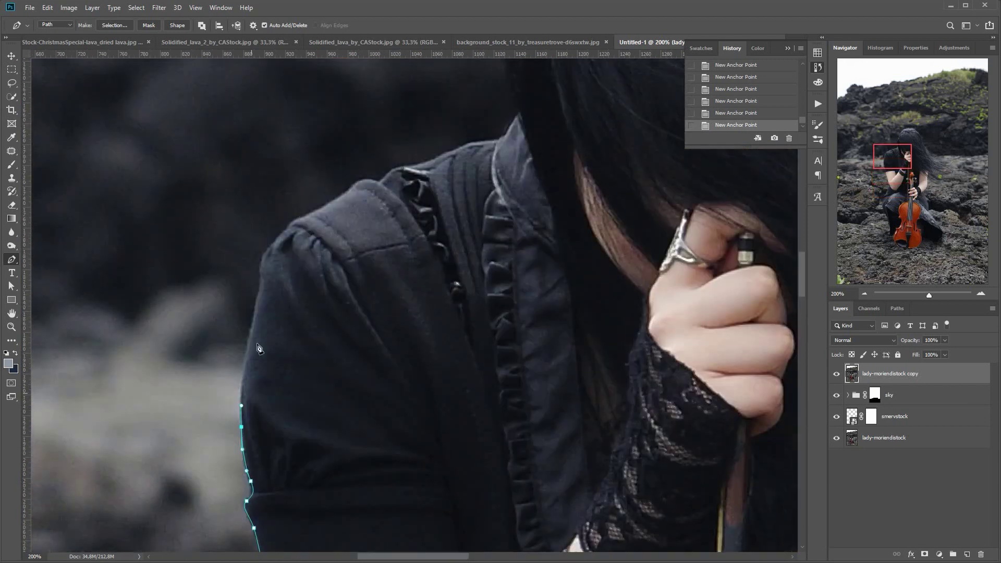
left_click_drag(245, 356, 250, 331)
left_click_drag(261, 289, 268, 250)
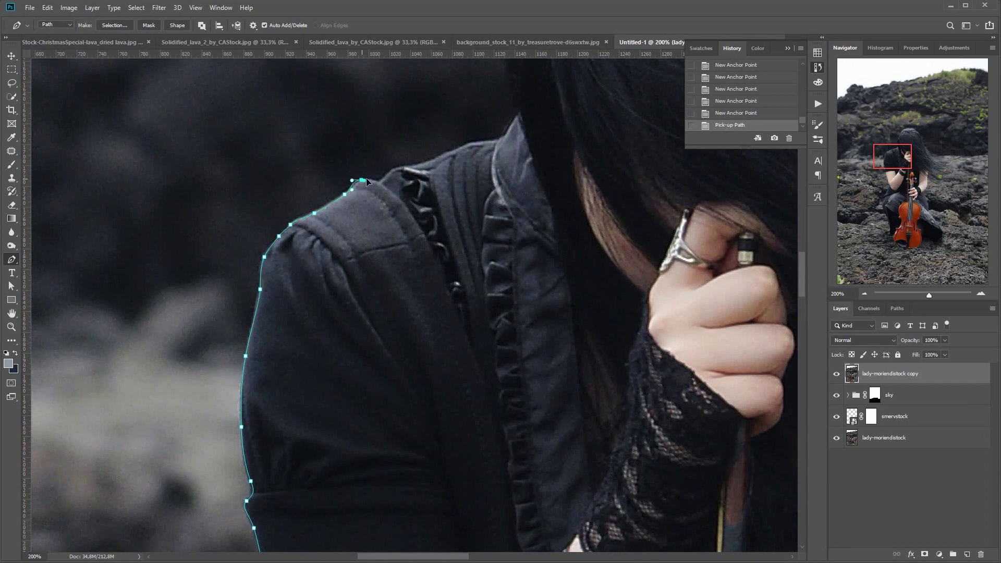
key("ctrl+alt+z")
key("ctrl+alt+z")
key("ctrl+alt+z")
Step: Continue the path from the shoulder seam over the ruffled shoulder and collar to where the hair begins
left_click(354, 181)
left_click(363, 180)
left_click(373, 179)
left_click_drag(427, 162, 502, 140)
left_click(427, 162, "alt")
left_click_drag(512, 127, 516, 93)
Step: Trace the path along the left side of the hair and over the crown of the head
left_click_drag(893, 158, 894, 144)
left_click_drag(464, 302, 467, 279)
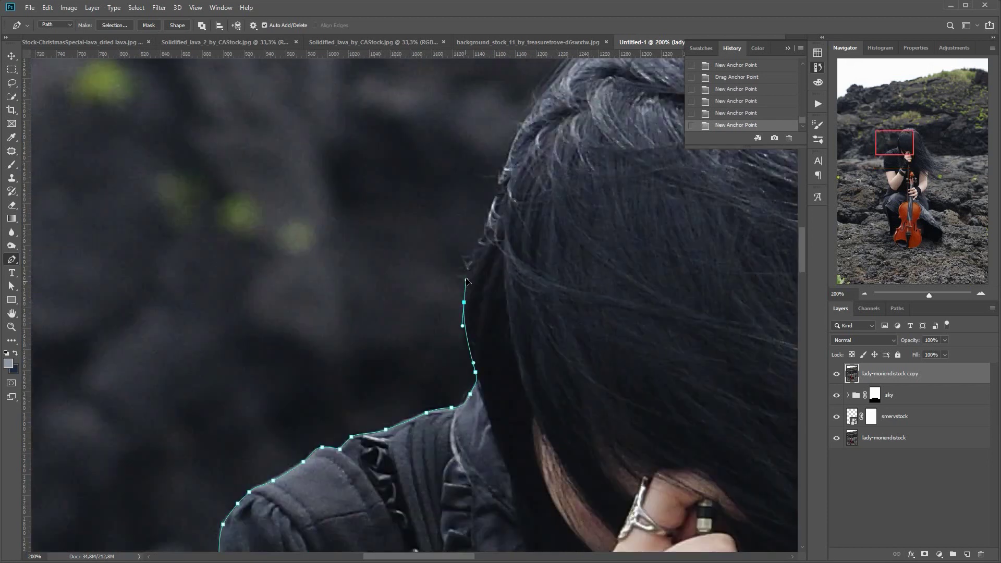
left_click_drag(482, 229, 499, 182)
left_click_drag(894, 141, 899, 134)
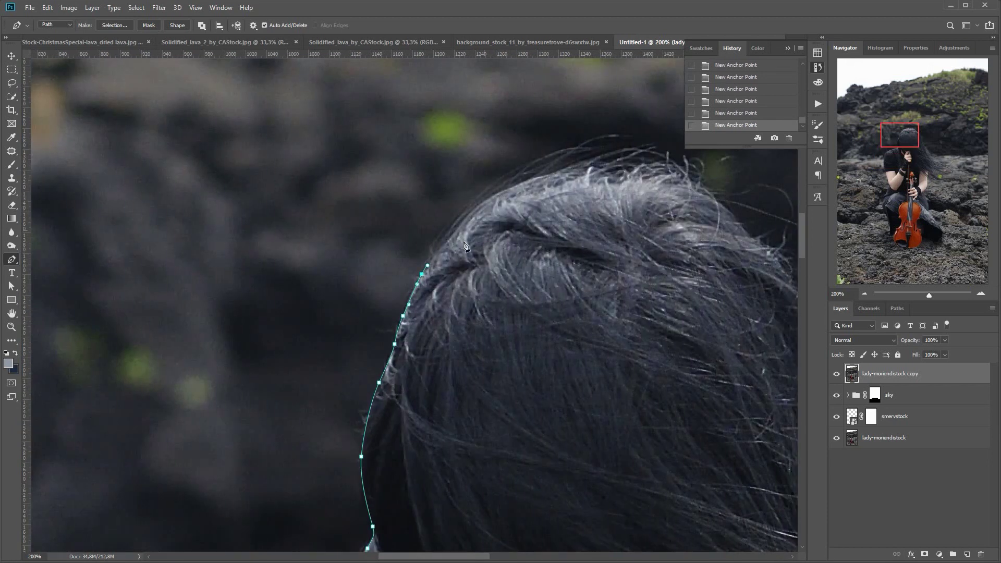
left_click_drag(480, 206, 493, 198)
left_click_drag(525, 183, 595, 165)
left_click_drag(620, 167, 679, 172)
left_click_drag(698, 190, 781, 263)
Step: Continue the path down the right side of the hair along the main mass, leaving out the fine flyaway strands
left_click_drag(900, 135, 915, 142)
left_click_drag(494, 150, 505, 165)
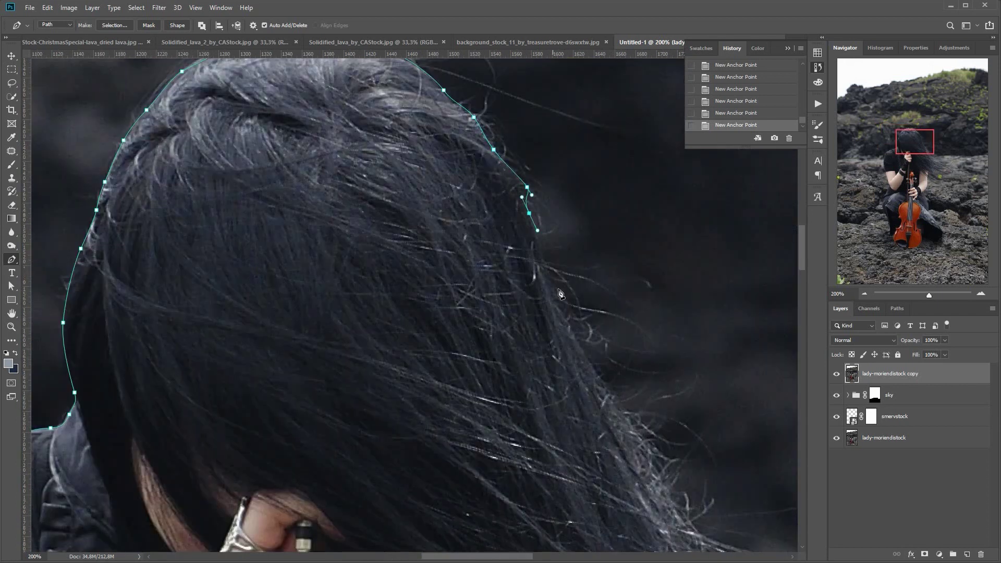
left_click_drag(545, 272, 552, 295)
left_click_drag(576, 340, 590, 365)
left_click_drag(641, 447, 664, 486)
left_click_drag(915, 142, 928, 155)
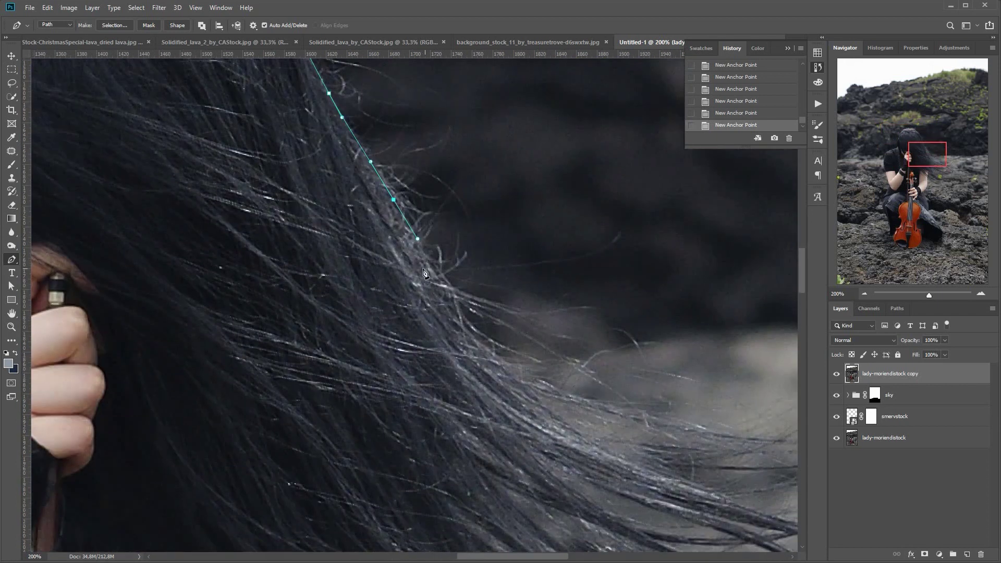
left_click_drag(468, 331, 492, 358)
left_click_drag(647, 470, 683, 484)
Step: Trace the uppermost windblown lock out to its tip and back along its underside into the hair
left_click_drag(930, 160, 940, 165)
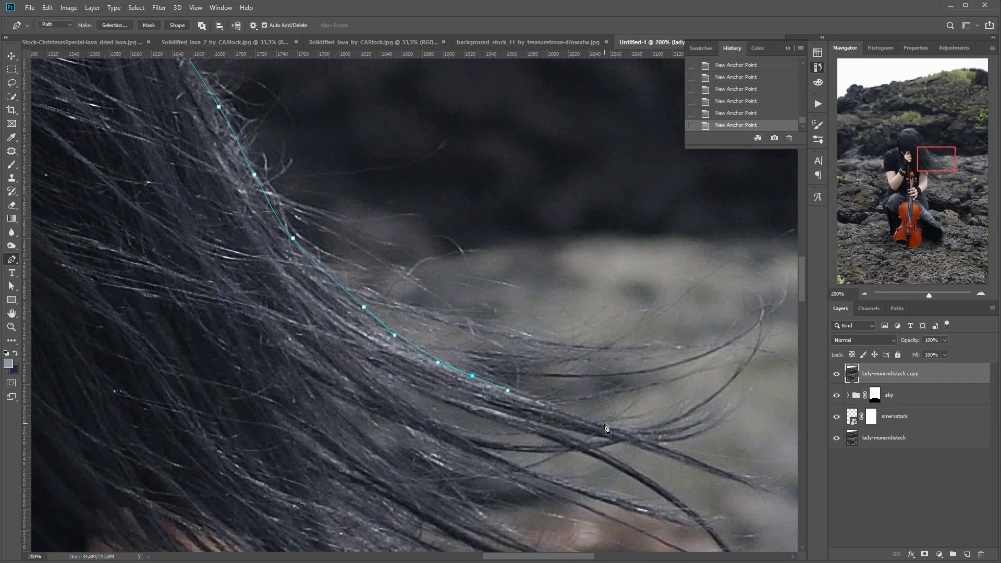
left_click_drag(608, 426, 653, 441)
left_click_drag(738, 474, 756, 482)
left_click(779, 494)
left_click_drag(678, 461, 646, 448)
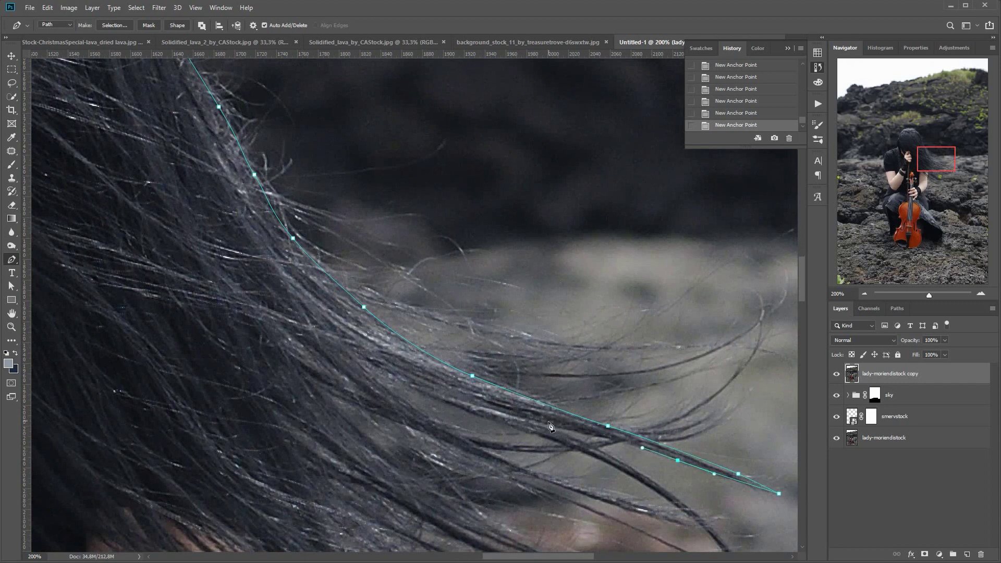
left_click_drag(547, 422, 514, 414)
left_click_drag(458, 394, 440, 389)
Step: Trace the outer edge of the long curved strand down to its tip and adjust the curve near the end
left_click_drag(468, 403, 537, 426)
left_click_drag(609, 456, 642, 474)
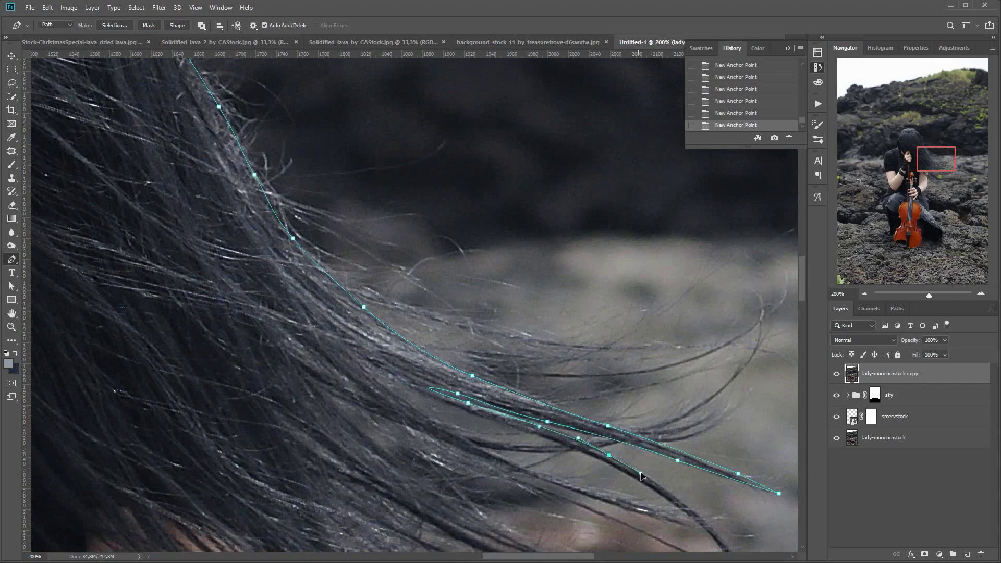
left_click_drag(705, 522, 729, 544)
left_click_drag(933, 159, 934, 171)
left_click_drag(708, 342, 716, 360)
left_click(712, 373)
left_click_drag(692, 322, 664, 287)
left_click(708, 341, "ctrl")
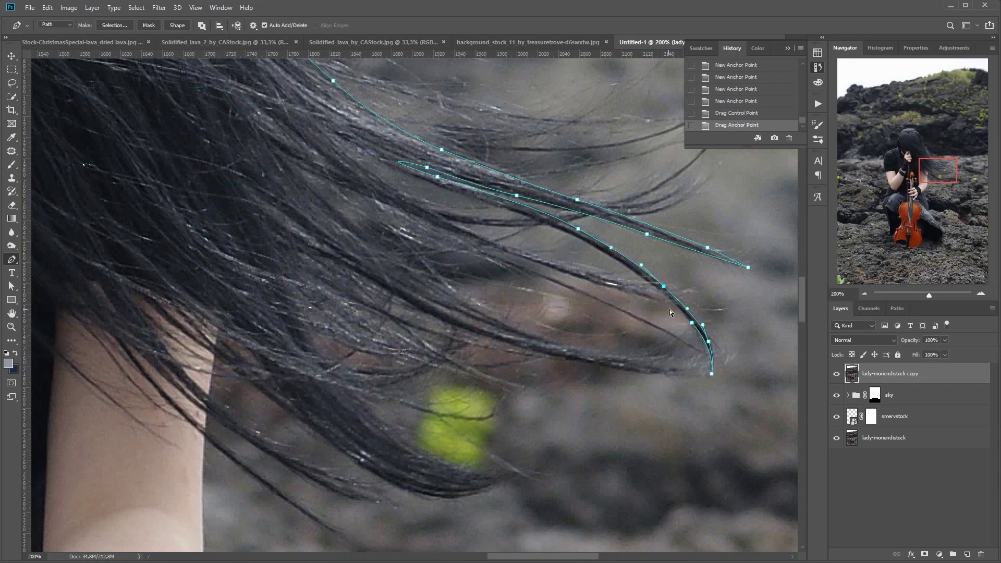
Step: Bring the path back along the curved strand's inner edge and outline the short upswept strand crossing it
left_click_drag(621, 262, 604, 253)
left_click(547, 224)
left_click_drag(425, 178, 384, 178)
left_click_drag(429, 204, 444, 220)
left_click(613, 206)
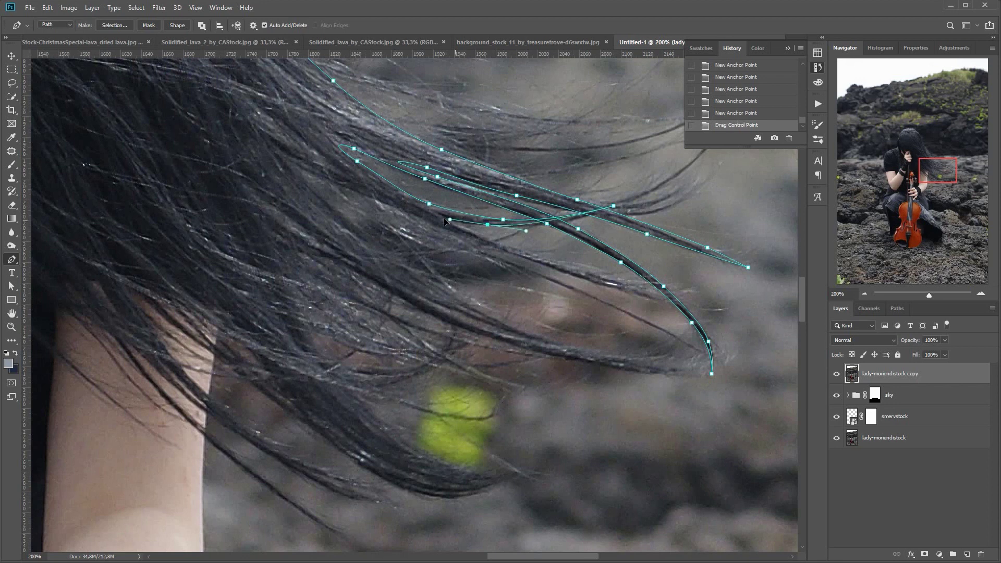
left_click_drag(444, 220, 431, 218)
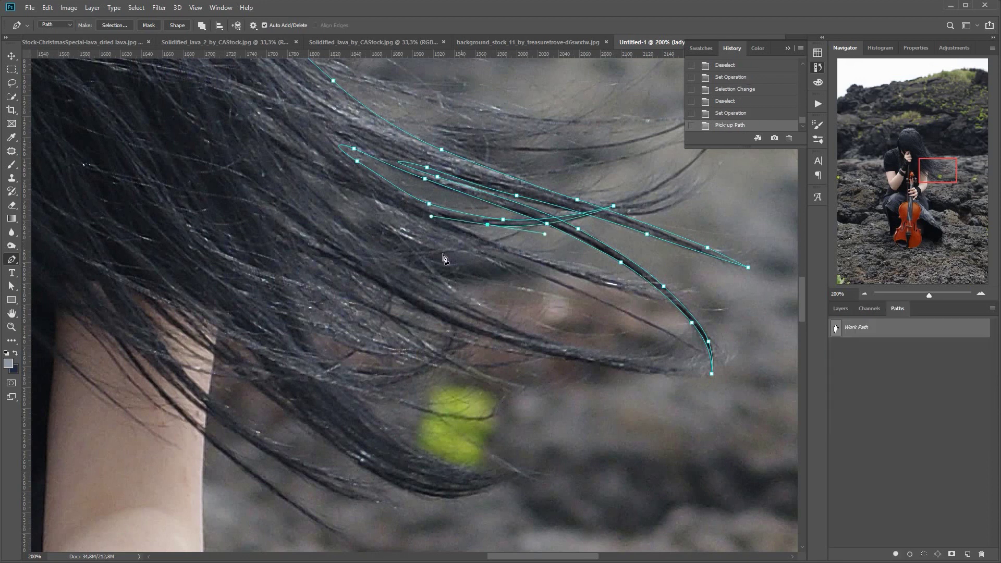
Step: Outline the two thin strands below the crossing, each out to its tip, and return the path into the hair
left_click(449, 221)
left_click_drag(526, 251, 480, 244)
left_click(652, 288)
left_click_drag(502, 258, 554, 278)
left_click_drag(660, 328, 688, 343)
left_click(698, 348)
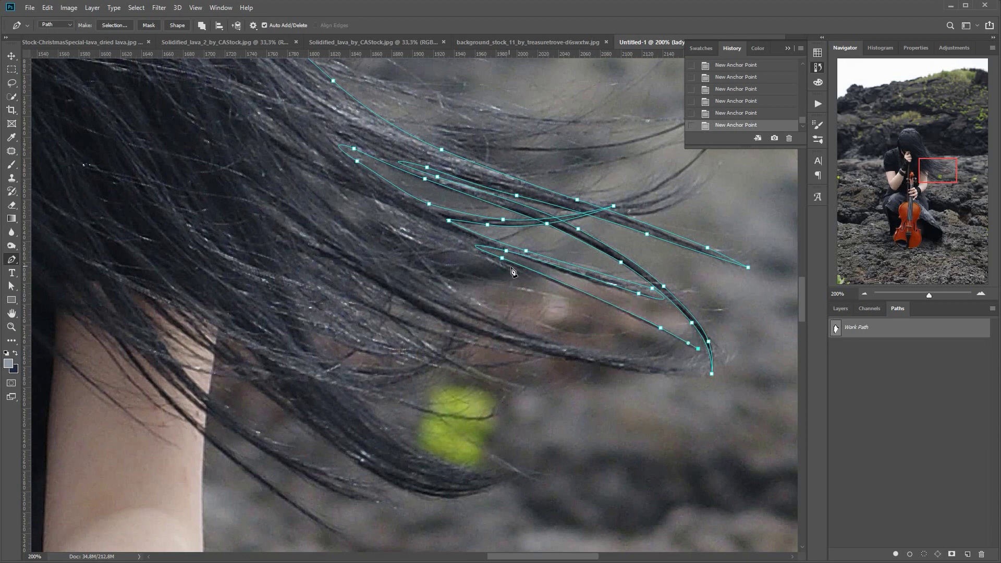
left_click_drag(511, 266, 452, 243)
left_click_drag(381, 208, 360, 199)
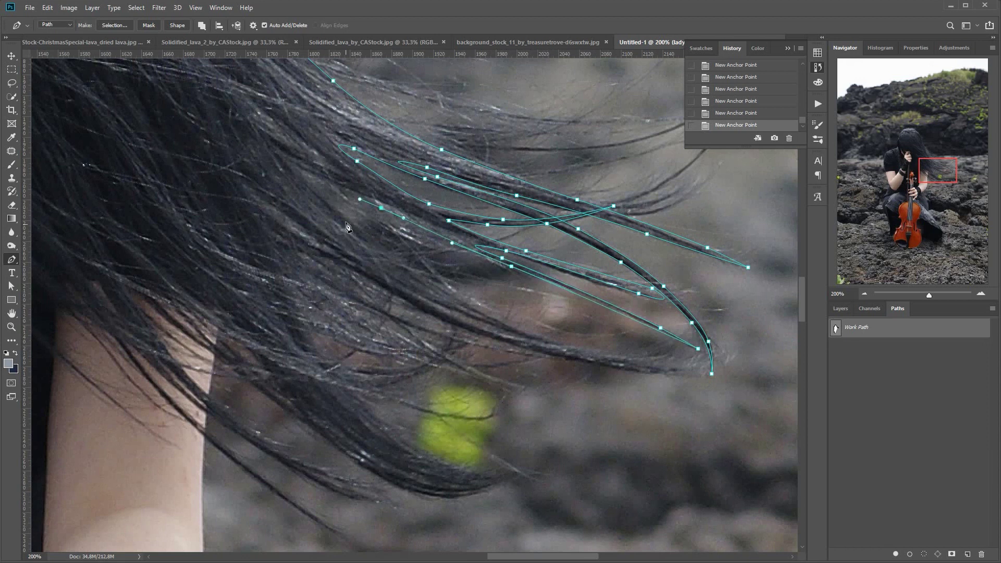
Step: Trace the upper edge of the long sagging lock from deep inside the hair out to its tip
left_click(308, 173)
left_click(335, 213)
left_click(431, 279)
left_click(535, 335)
left_click(577, 348)
left_click(603, 357)
left_click(637, 356)
left_click(671, 357)
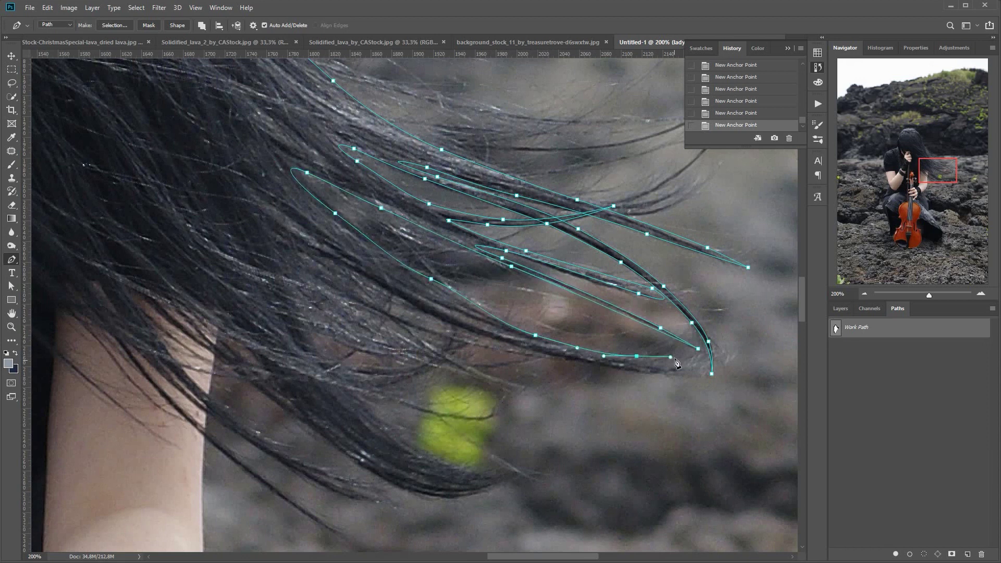
Step: Outline the sagging lock's split tips and return the path along its lower edge into the hair
left_click(675, 347)
left_click_drag(638, 364, 620, 371)
left_click(692, 368)
mouse_move(497, 346)
left_mouse_down()
mouse_move(466, 338)
mouse_move(492, 338)
left_mouse_up()
left_click(322, 255)
left_click(258, 221)
Step: Trace the upper edge of the thick lowest lock past the green plant to its pointed tip
left_click(318, 351)
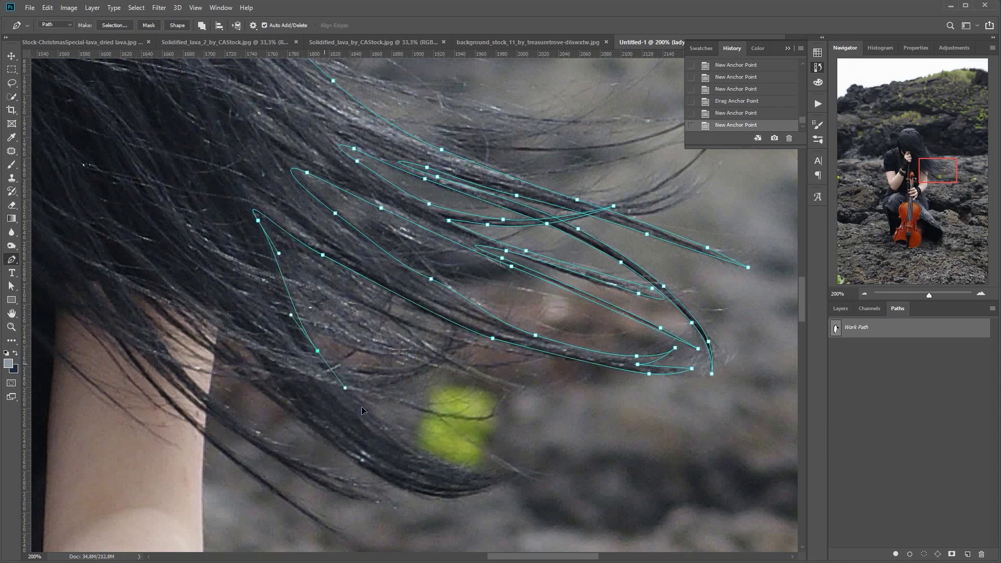
left_click(345, 388)
left_click(373, 424)
left_click(406, 442)
left_click(440, 460)
left_click(527, 474)
left_click_drag(472, 472, 500, 482)
key("ctrl+z")
left_click(544, 471)
Step: Trace the thick lock's underside back toward the arm, undoing and redrawing the last anchor points for a closer fit
left_click_drag(432, 495, 400, 489)
left_click_drag(362, 460, 339, 443)
left_click_drag(305, 422, 263, 394)
left_click_drag(189, 336, 123, 285)
key("ctrl+alt+z")
key("ctrl+alt+z")
key("ctrl+alt+z")
left_click_drag(281, 388, 255, 345)
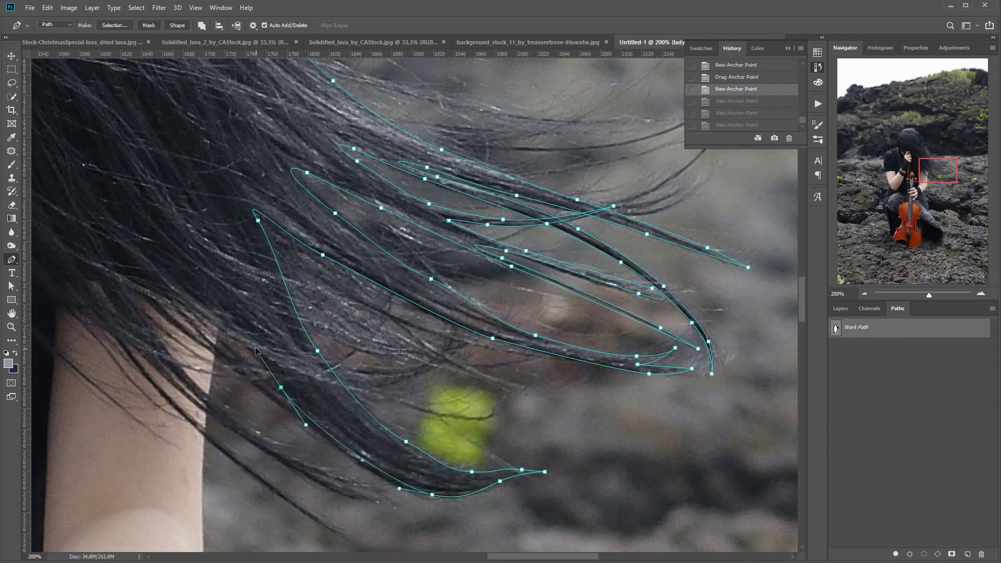
Step: Try to route the path through the hair over the upper arm and around the thin strands hanging across it
left_click_drag(215, 297, 96, 233)
left_click_drag(157, 342, 199, 388)
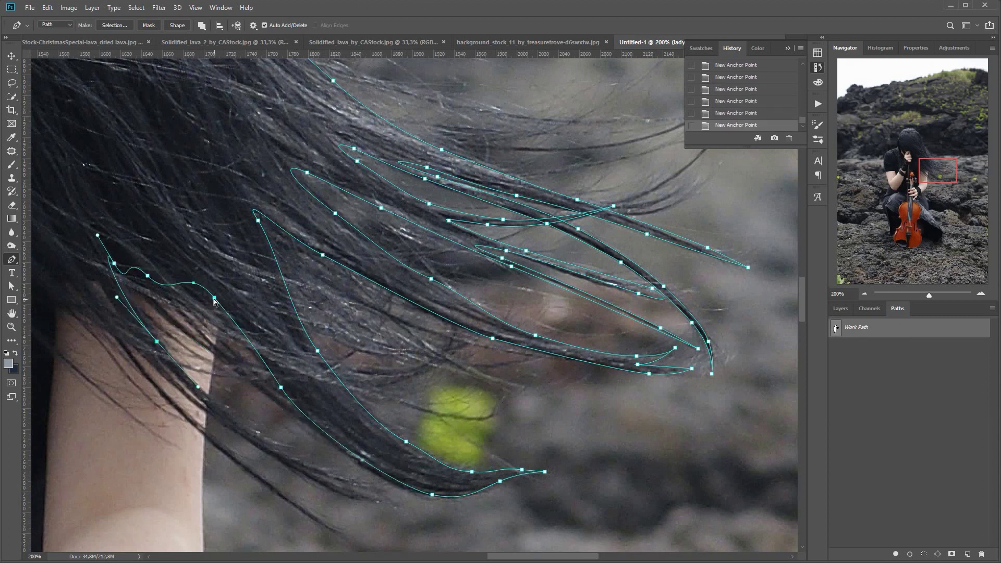
left_click_drag(215, 298, 168, 284)
left_click_drag(133, 293, 143, 284)
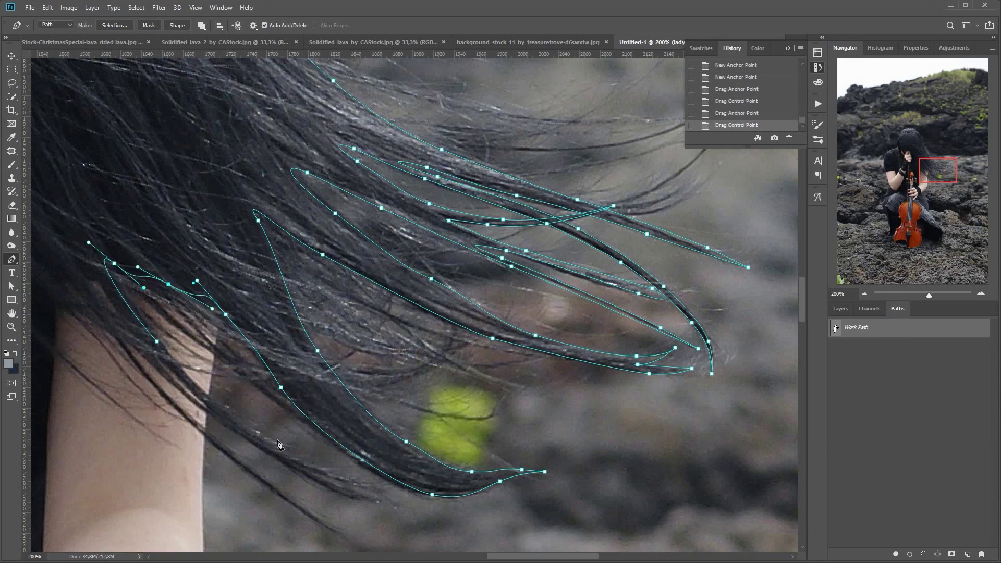
left_click_drag(275, 445, 244, 438)
left_click(378, 499)
left_click_drag(155, 365, 134, 347)
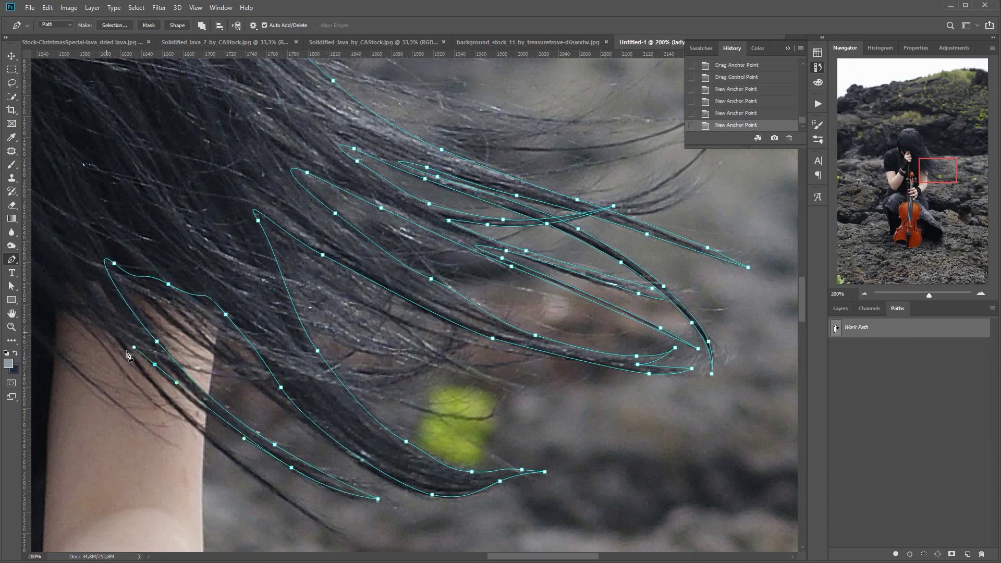
Step: Undo the anchor points and adjustments of the path section drawn across the arm
key("ctrl+alt+z")
key("ctrl+alt+z")
key("ctrl+alt+z")
key("ctrl+alt+z")
key("ctrl+alt+z")
key("ctrl+alt+z")
key("ctrl+alt+z")
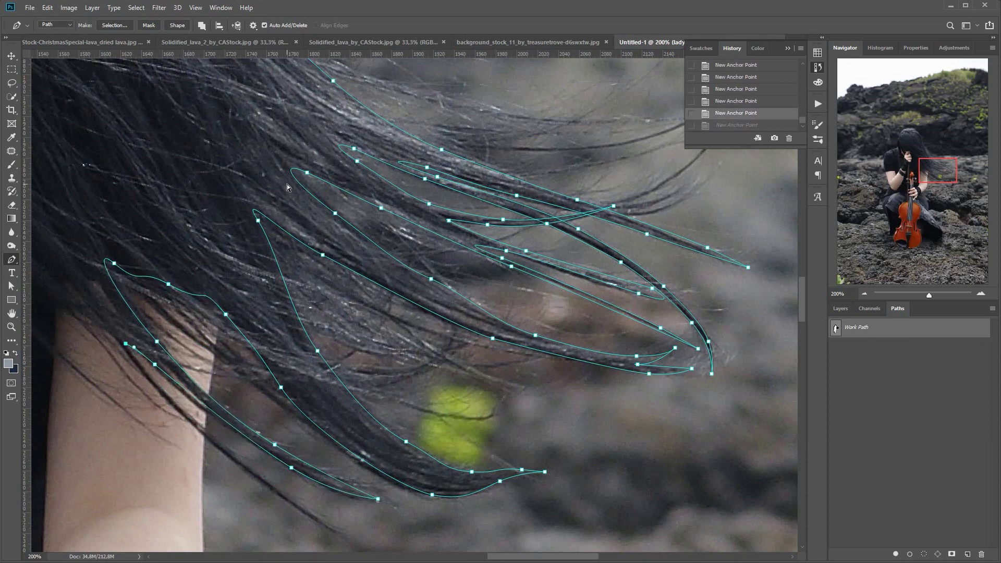
key("ctrl+alt+z")
key("ctrl+alt+z")
key("ctrl+alt+z")
key("ctrl+alt+z")
key("ctrl+alt+z")
key("ctrl+alt+z")
Step: Run the path down the arm's outer edge and outline the short cluster of thin strands extending beside it
left_click_drag(225, 315, 212, 374)
left_click(208, 397)
left_click_drag(278, 450, 348, 490)
left_click_drag(368, 495, 339, 494)
left_click_drag(249, 442, 217, 421)
left_click(206, 412)
left_click(205, 431)
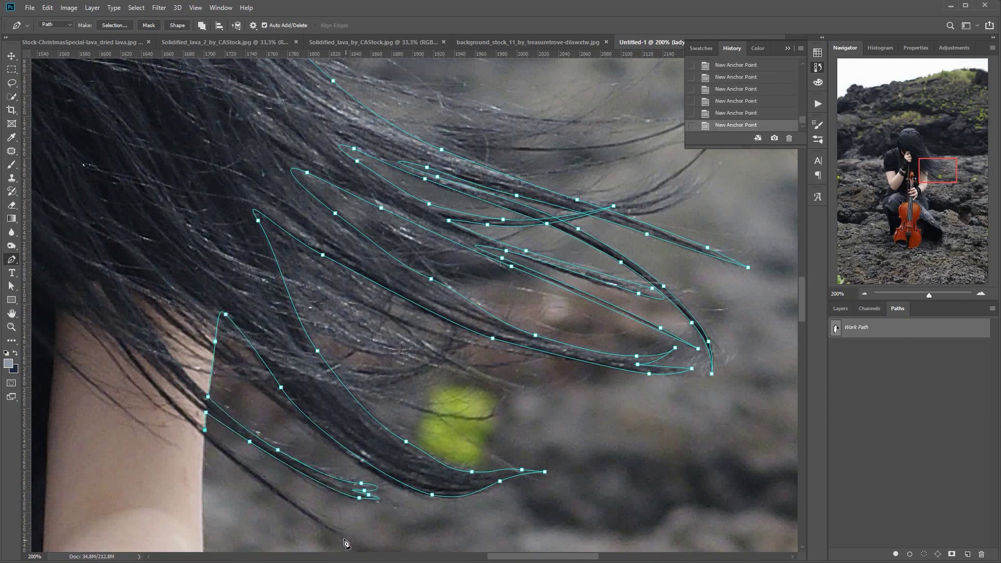
Step: Outline the lowest single thin strand out to its tip and back to the arm, adding anchor points to shape it
left_click(347, 537)
left_click_drag(278, 488, 275, 488)
left_click(204, 439)
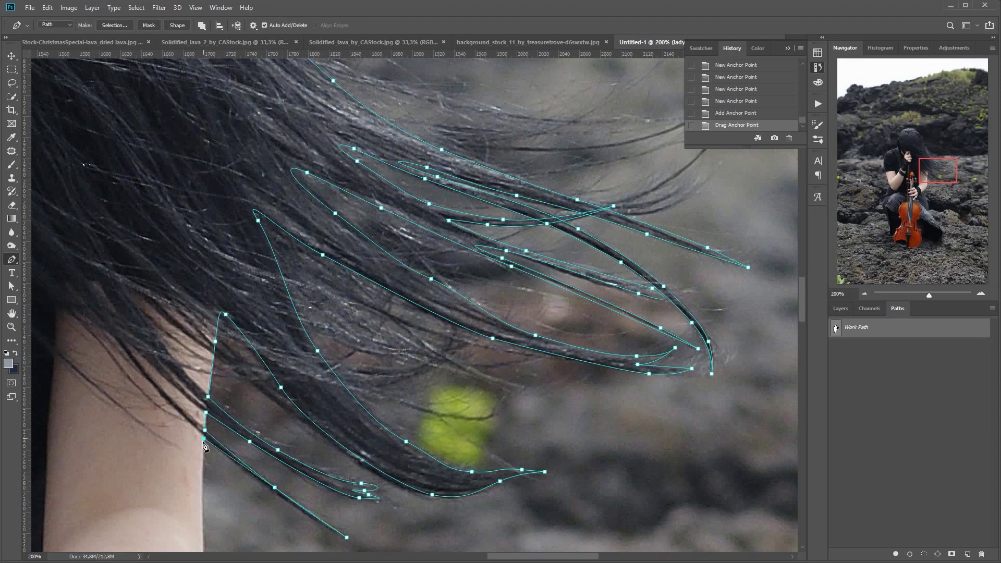
left_click_drag(226, 453, 273, 493)
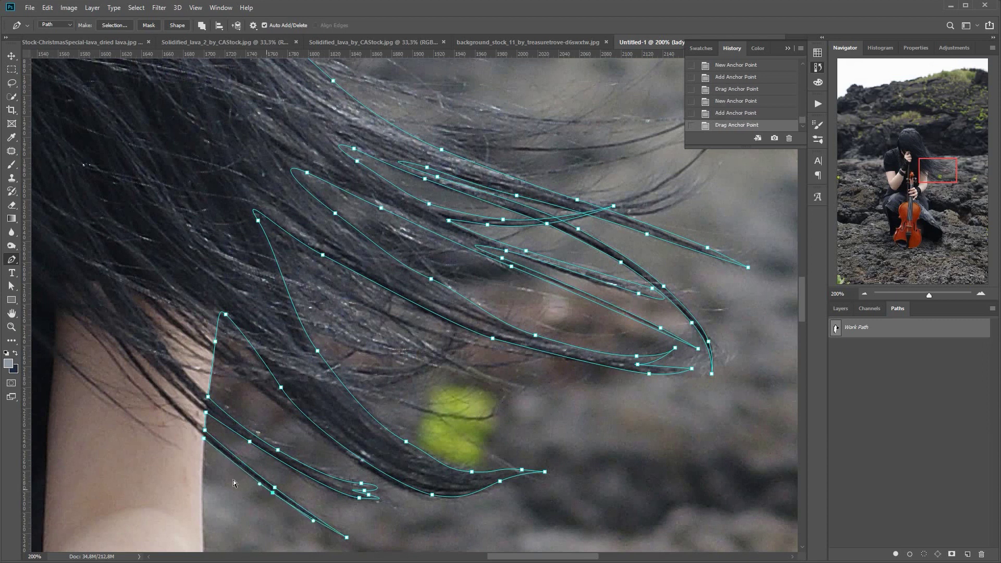
Step: Continue the pen path down the outer edge of the forearm and around the elbow to the clothing
left_click_drag(201, 516, 378, 202)
left_click_drag(370, 287, 362, 331)
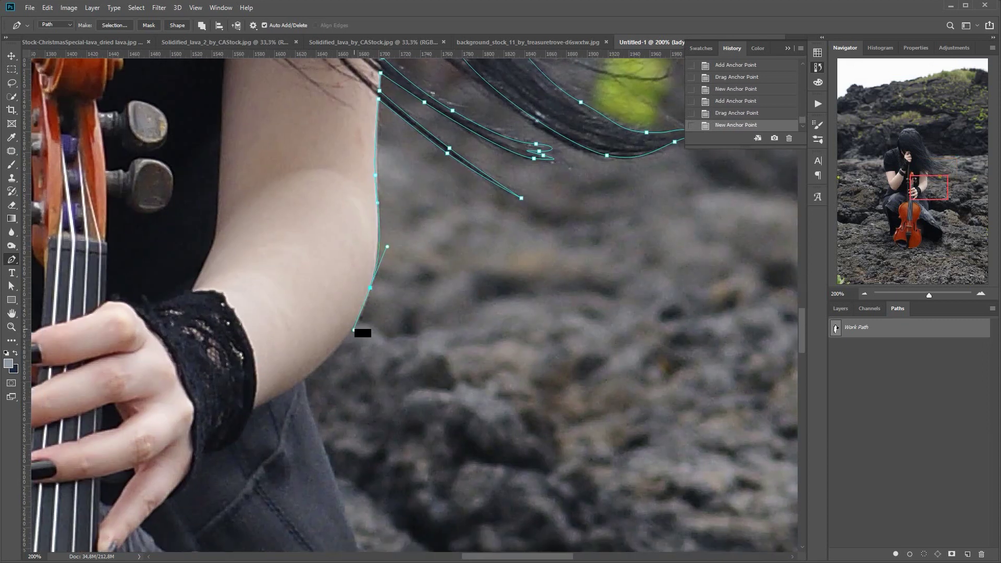
left_click(326, 358)
left_click(303, 379)
Step: Trace the outer edge of the dark vest from the elbow down to where it meets the grey skirt fabric
left_click_drag(331, 464, 345, 514)
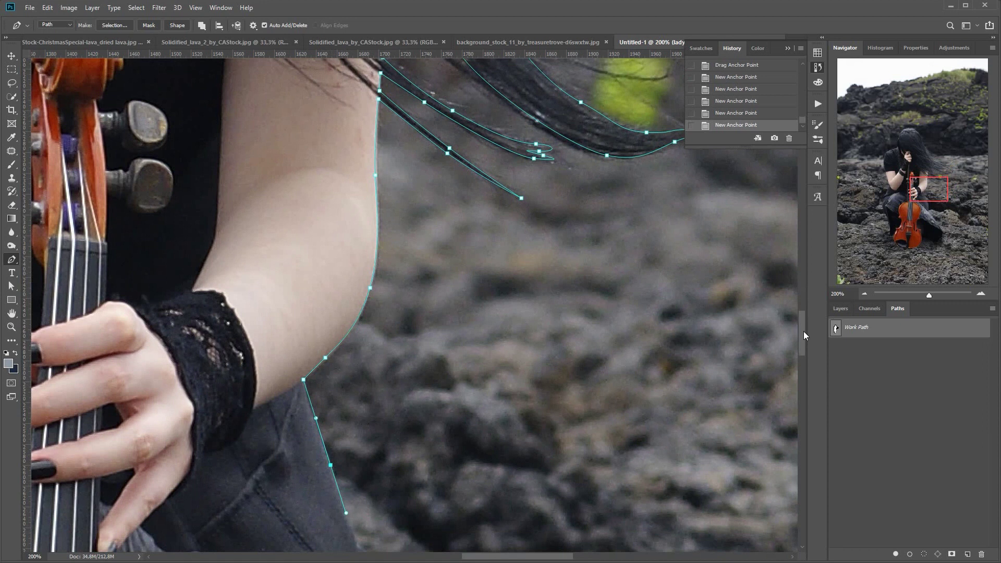
left_click_drag(803, 331, 803, 361)
left_click(359, 212)
left_click_drag(378, 235, 387, 252)
left_click_drag(395, 291, 395, 304)
left_click_drag(398, 319, 401, 331)
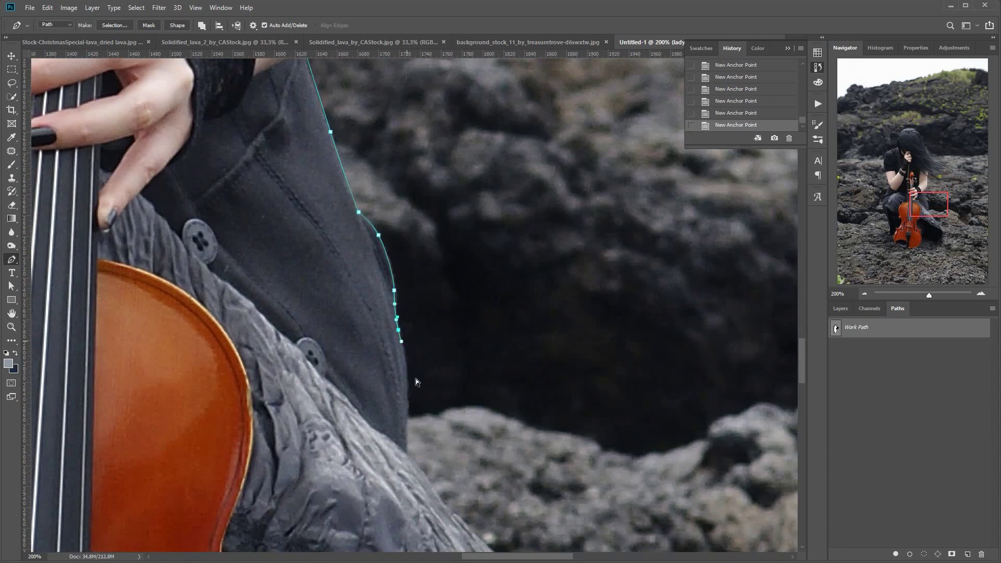
left_click_drag(407, 413, 405, 443)
left_click(408, 454)
Step: Trace the sloping outer edge of the grey skirt fabric down to its hem, adjusting the curve along the way
left_click_drag(929, 204, 931, 219)
left_click_drag(386, 190, 401, 213)
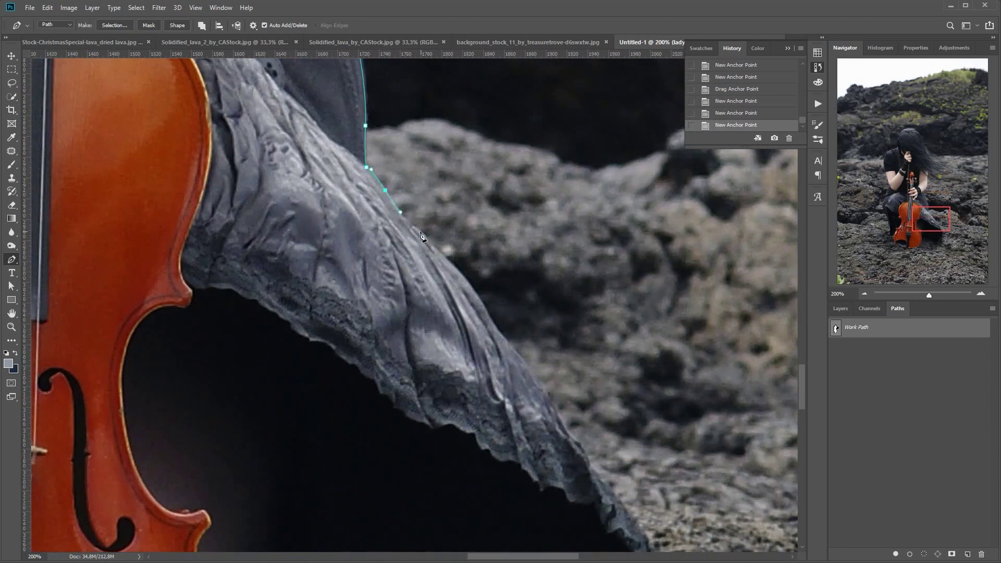
left_click(421, 231)
left_click(466, 281)
left_click(478, 303)
left_click_drag(499, 332, 512, 351)
left_click_drag(466, 282, 459, 271)
left_click(570, 434)
left_click(589, 462)
left_click(614, 490)
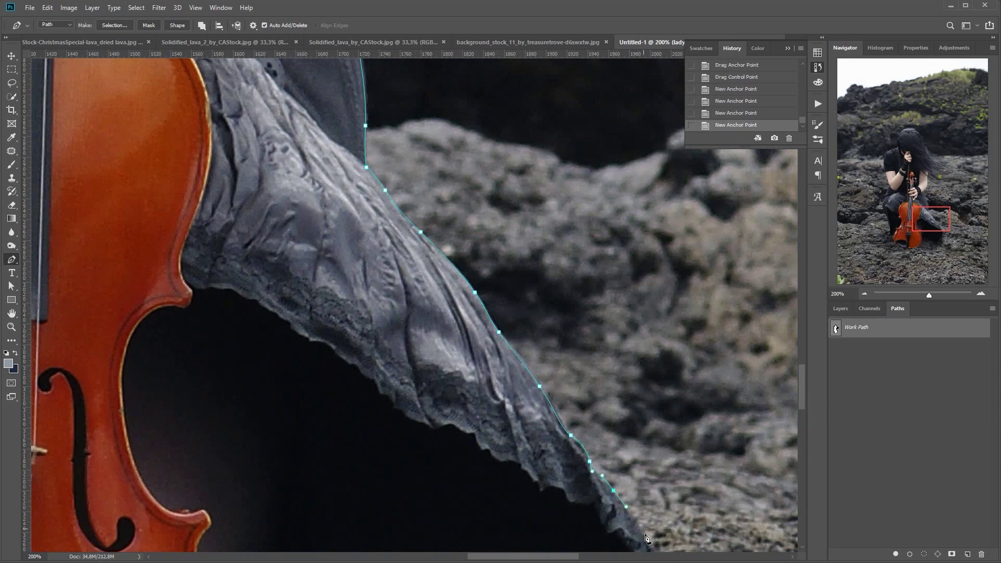
left_click(641, 526)
left_click(649, 546)
Step: Carry the path around the outer end of the skirt and its lower corner on the rock
left_click_drag(934, 228, 937, 243)
left_click_drag(590, 278, 600, 325)
left_click_drag(588, 379, 580, 392)
left_click_drag(560, 414, 536, 445)
left_click_drag(521, 458, 517, 469)
left_click(502, 469)
Step: Trace the bottom edge of the dark fabric along the rock back to the violin body
left_click(471, 463)
left_click(420, 463)
left_click(350, 457)
left_click(316, 430)
left_click(273, 414)
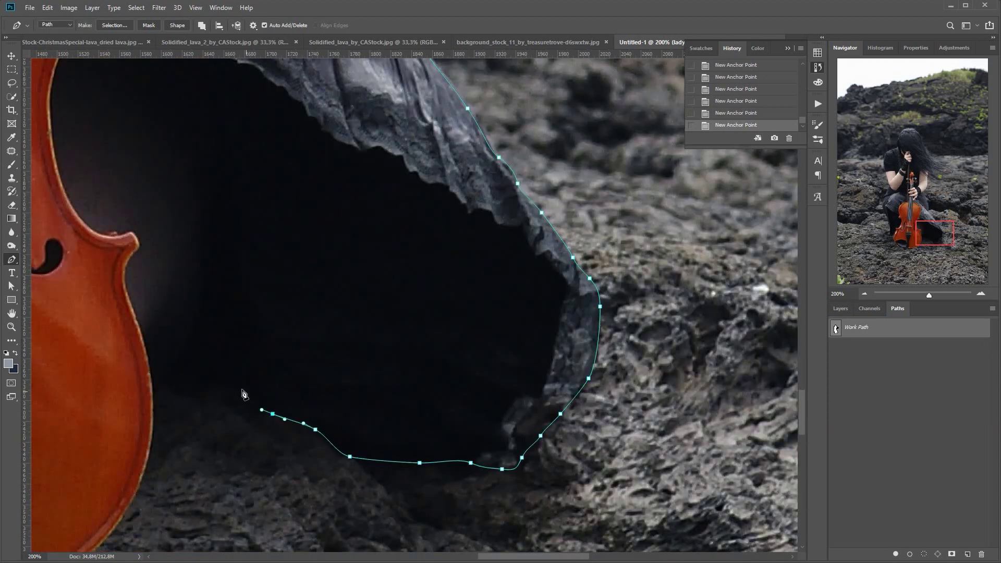
left_click(242, 389)
left_click(175, 387)
Step: Trace the outer curve of the violin's lower body down towards its base
left_click_drag(141, 477, 128, 509)
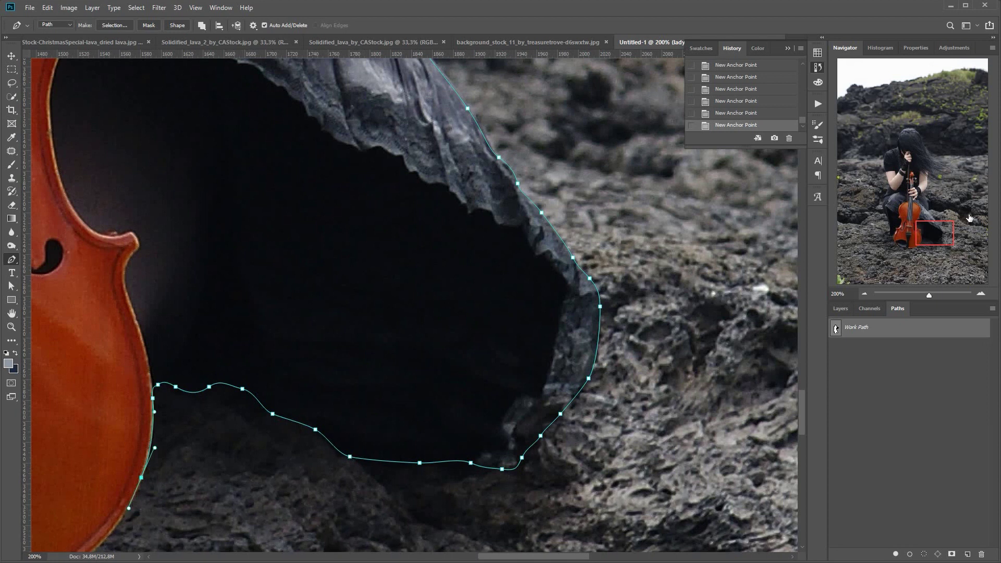
left_click_drag(934, 233, 916, 245)
left_click_drag(456, 327, 419, 349)
left_click(354, 363)
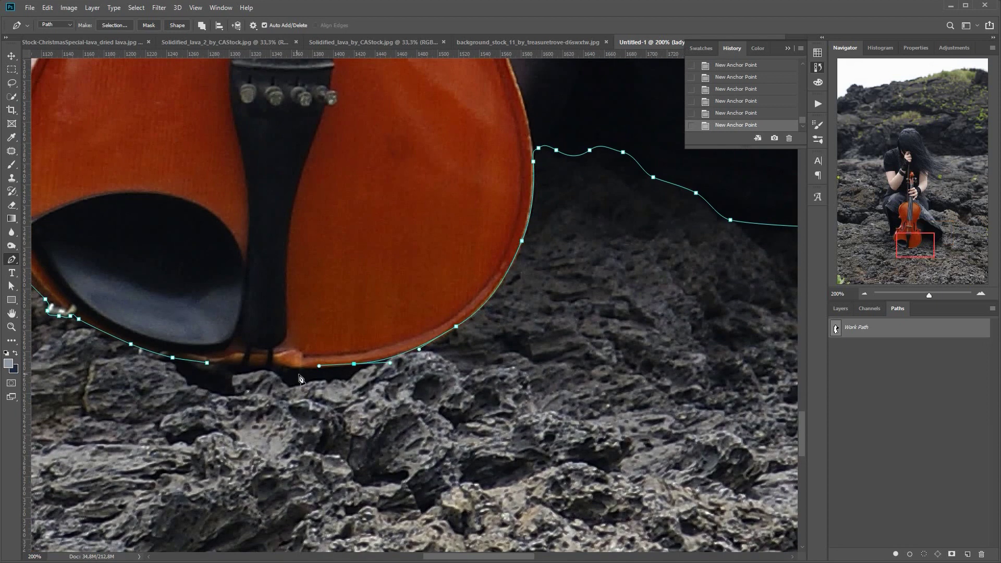
Step: Outline the violin's bottom edge around the end pin, close the path at its start and adjust the closing anchor point
left_click(300, 368)
left_click(282, 369)
left_click(257, 369)
left_click(244, 370)
left_click(237, 371)
left_click(227, 371)
left_click(221, 373)
left_click(207, 364)
left_click_drag(207, 363, 205, 369)
Step: Save the work path under a name and add a layer mask and vector mask to the lady-moriendistock copy layer
double_click(866, 327)
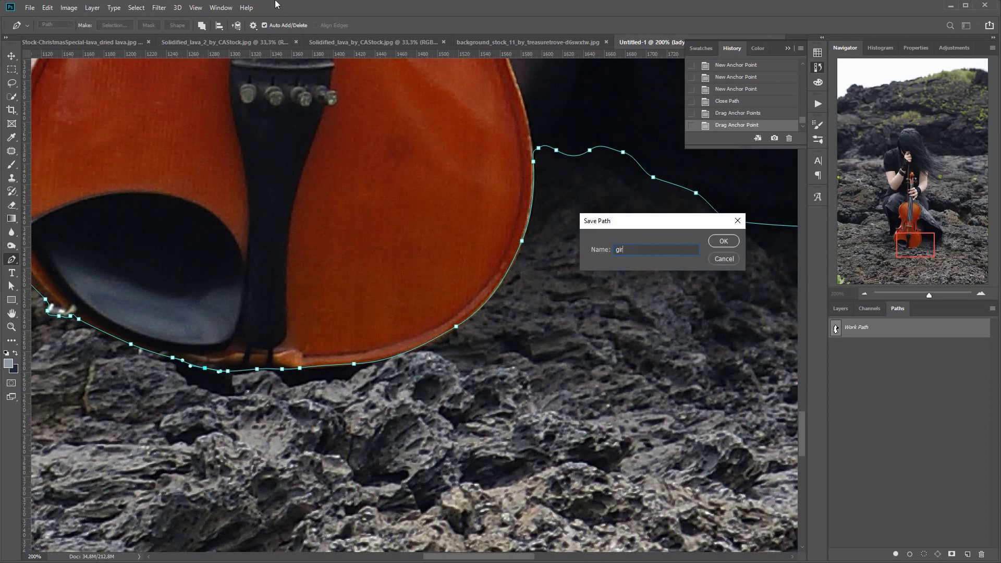
key("Return")
left_click(840, 308)
left_click(924, 555)
left_click(924, 555)
Step: Create a new layer directly above the sky group and choose the hair / fur brush at 31 px
left_click(865, 294)
left_click(865, 294)
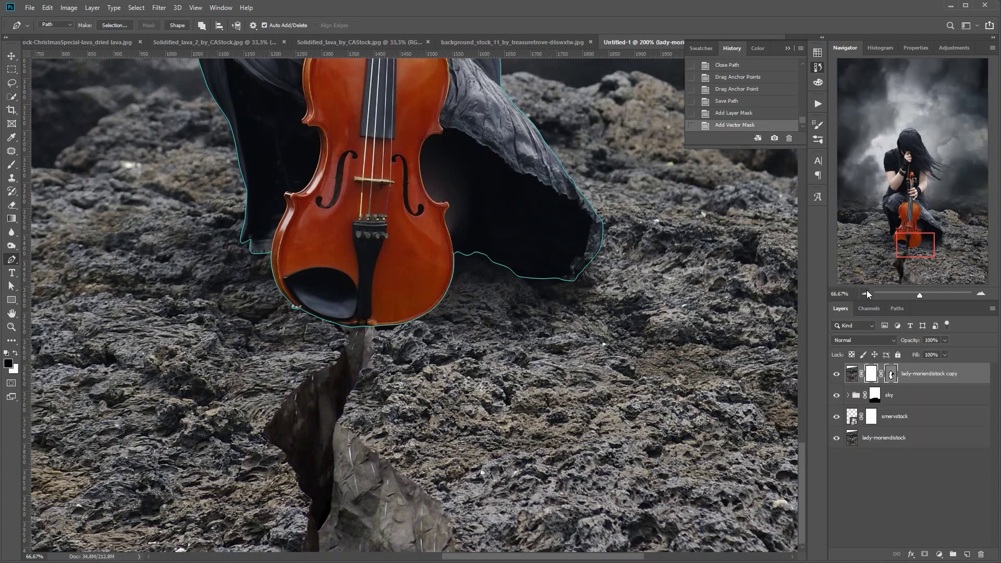
left_click(865, 293)
left_click(865, 293)
left_click(865, 294)
left_click(865, 294)
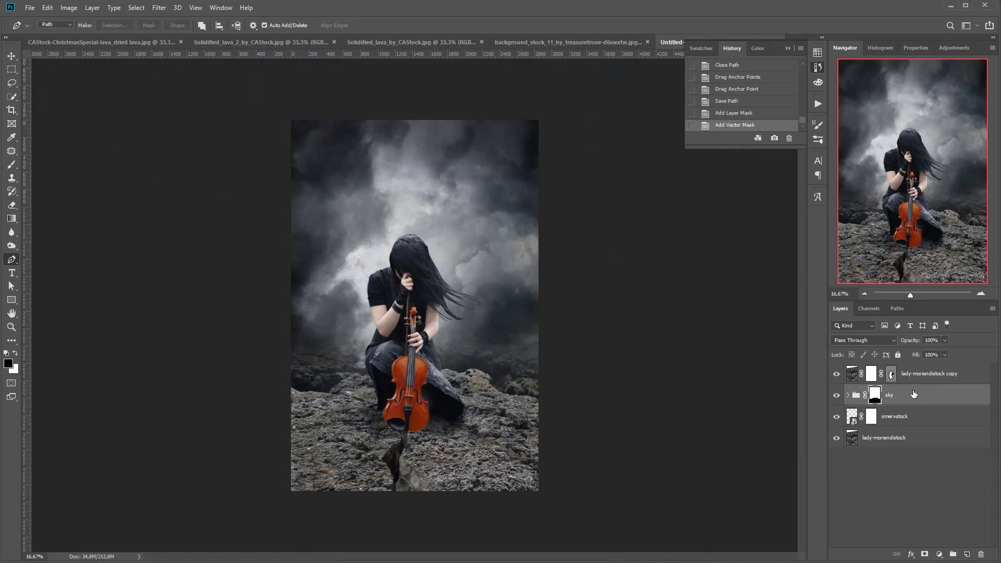
left_click(966, 554)
key("b")
right_click(417, 292)
left_click(434, 486)
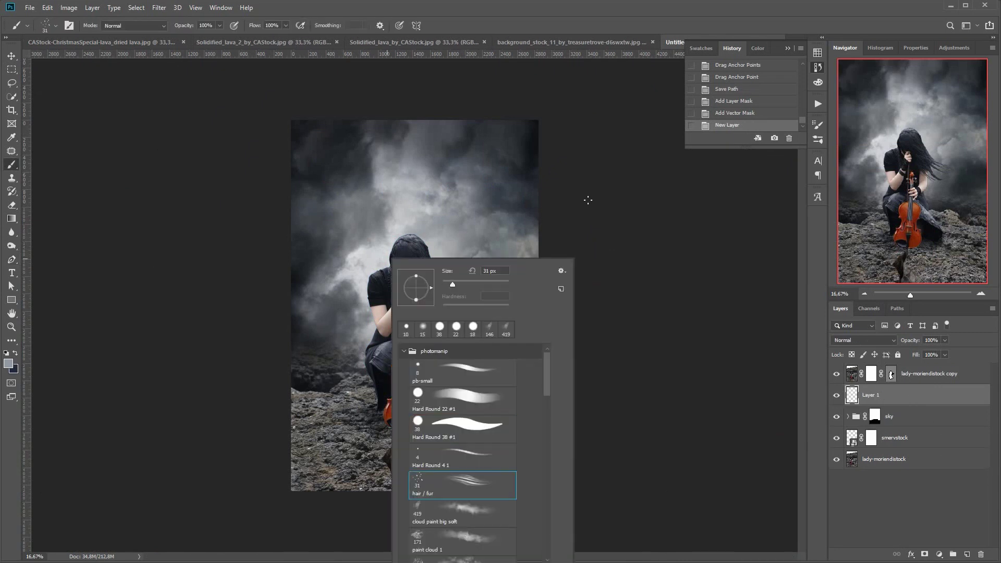
left_click(588, 200)
Step: Disable the cutout's vector mask to examine the original hair, and enable it again
left_click(981, 294)
left_click(981, 294)
left_click(981, 294)
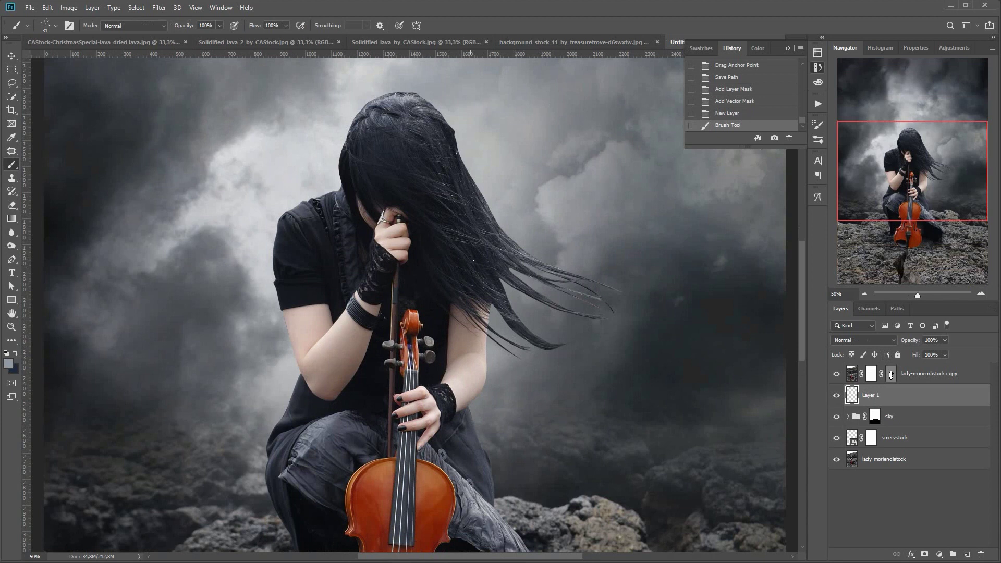
left_click(891, 374, "shift")
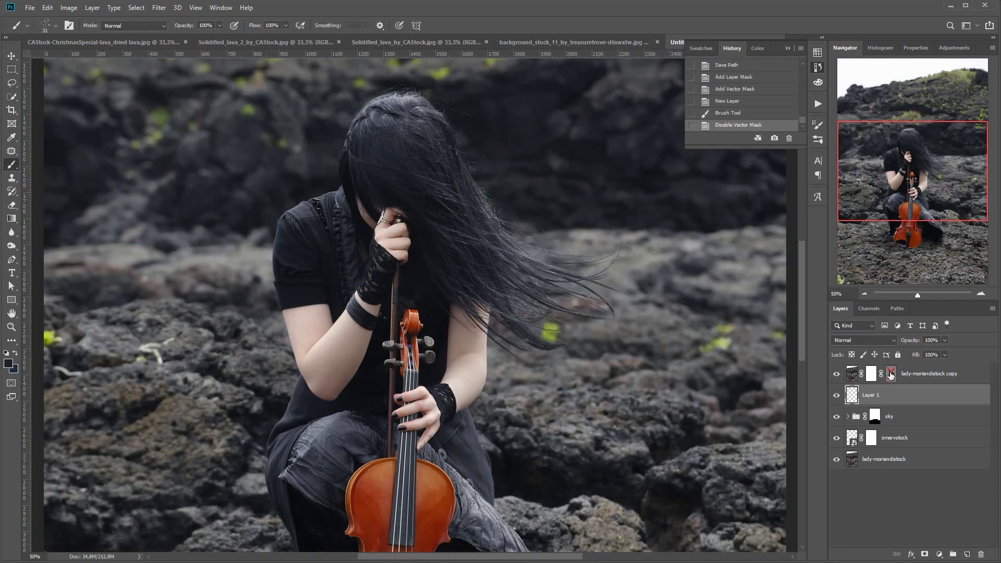
left_click(891, 374, "shift")
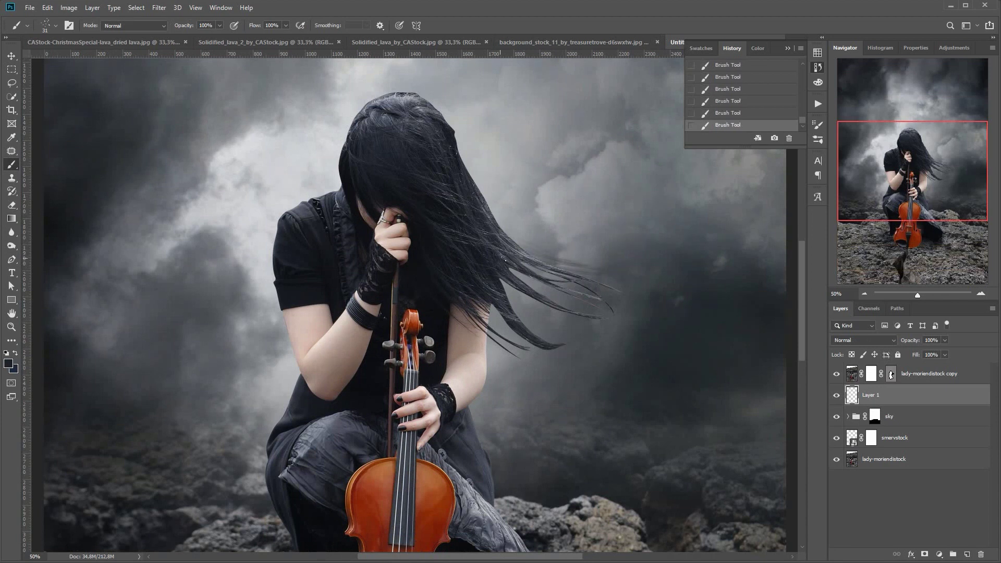
Step: Paint dark strands with the hair / fur brush around the blown hair tips, down the outer edge and over the crown
left_click_drag(578, 299, 599, 307)
left_click_drag(529, 272, 606, 291)
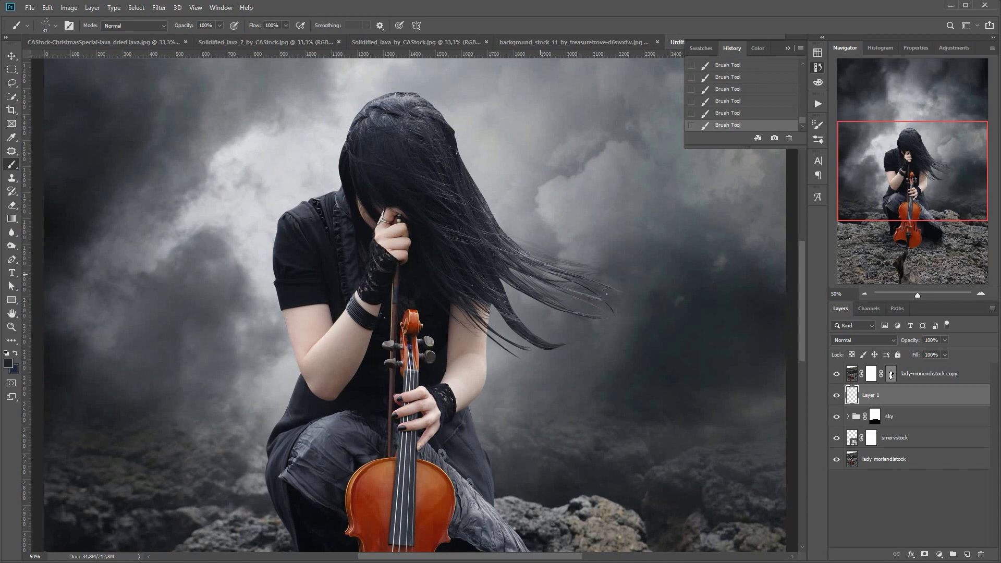
mouse_move(511, 269)
left_mouse_down()
mouse_move(555, 288)
mouse_move(544, 312)
mouse_move(567, 317)
mouse_move(508, 327)
mouse_move(521, 353)
left_mouse_up()
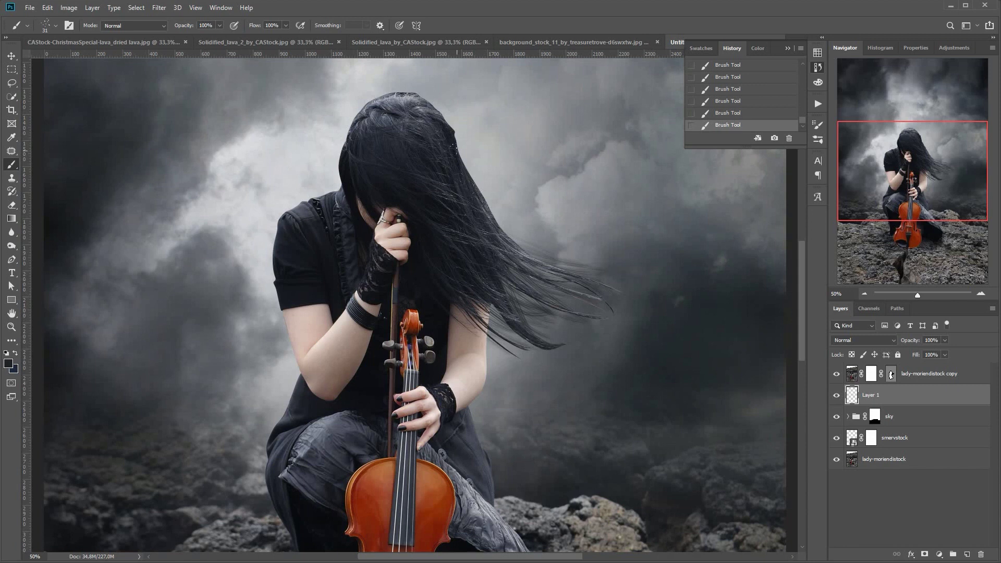
left_click_drag(456, 140, 479, 188)
left_click_drag(428, 100, 495, 218)
mouse_move(478, 180)
left_mouse_down()
mouse_move(519, 241)
mouse_move(609, 285)
mouse_move(595, 274)
left_mouse_up()
left_click_drag(543, 274, 576, 302)
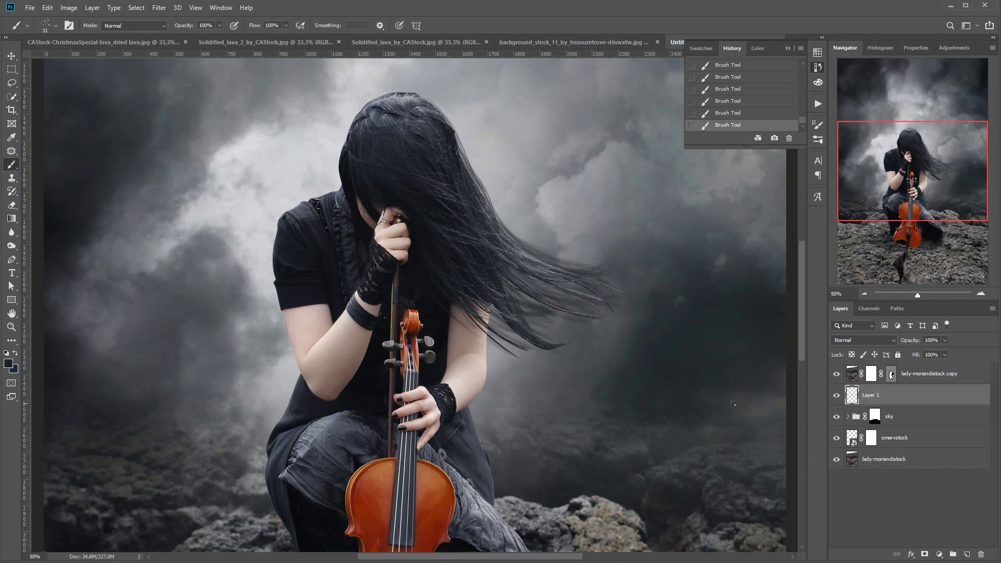
left_click_drag(417, 94, 459, 140)
mouse_move(376, 88)
left_mouse_down()
mouse_move(441, 108)
mouse_move(471, 143)
mouse_move(482, 189)
mouse_move(530, 234)
left_mouse_up()
Step: Undo the latest hair strokes, try another strand along the outer edge of the hair, and undo it too
key("ctrl+z")
key("ctrl+z")
key("ctrl+z")
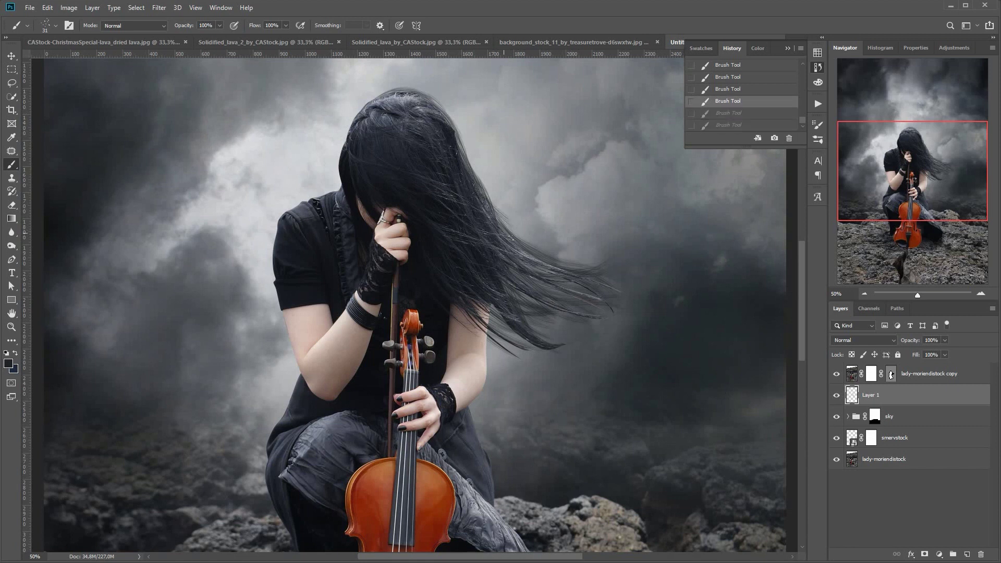
key("ctrl+z")
key("ctrl+z")
left_click_drag(471, 165, 523, 232)
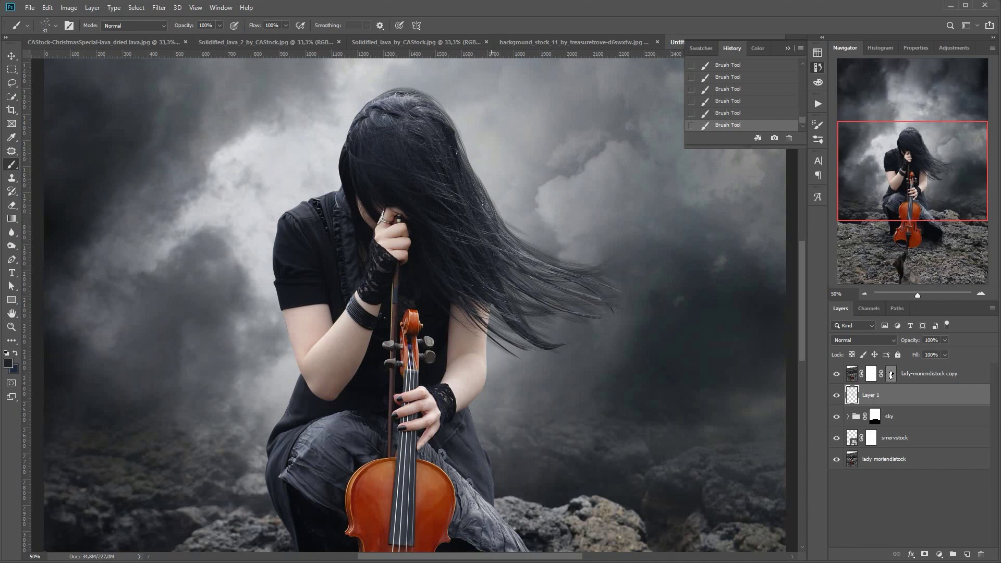
key("ctrl+z")
key("ctrl+z")
key("ctrl+z")
Step: Reduce the hair / fur brush to 10 px and paint finer strands along the hair's outer edge on a new layer
right_click(688, 467)
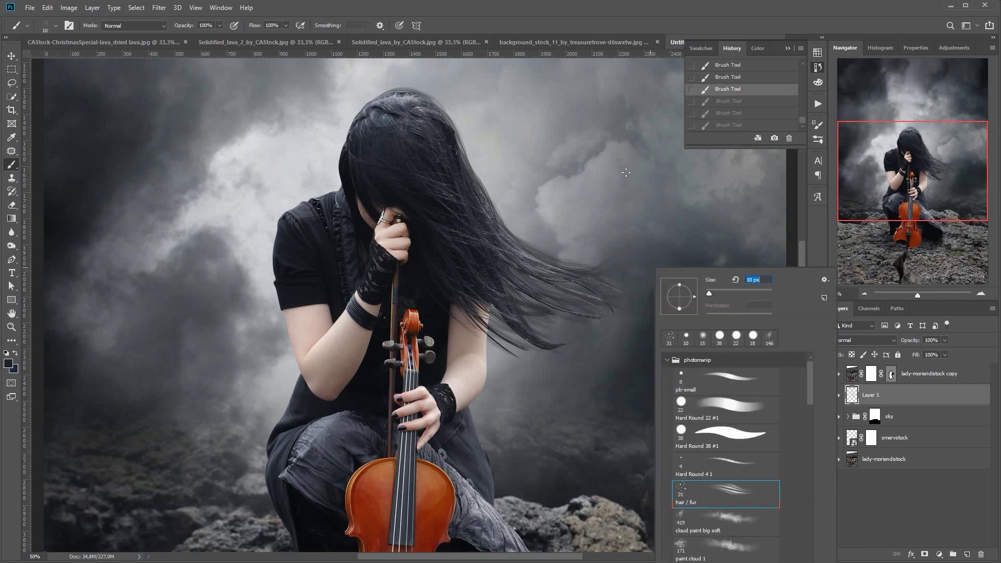
left_click(966, 555)
left_click_drag(526, 239, 539, 247)
left_click_drag(491, 207, 545, 249)
left_click_drag(498, 216, 558, 256)
left_click_drag(511, 230, 575, 263)
left_click_drag(527, 245, 586, 267)
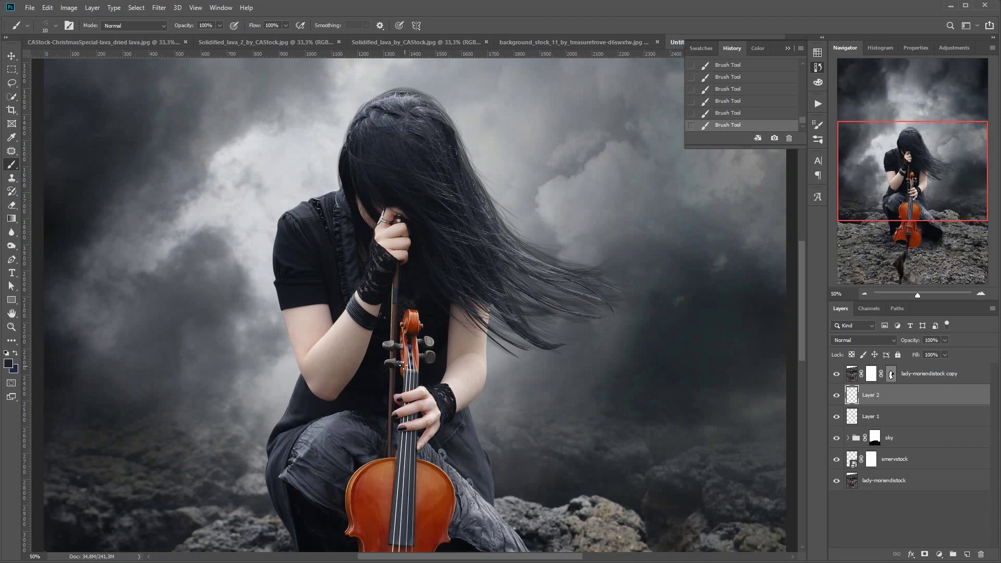
Step: Add another new layer directly below the woman cutout and switch to a very small hard round brush
left_click(967, 554)
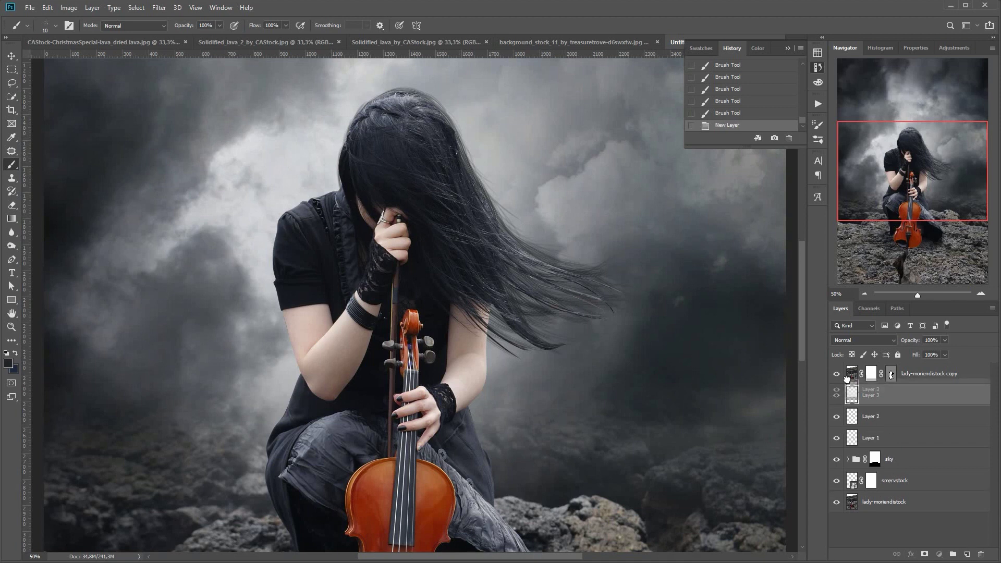
key("ctrl+bracketright")
key("ctrl+bracketleft")
right_click(617, 259)
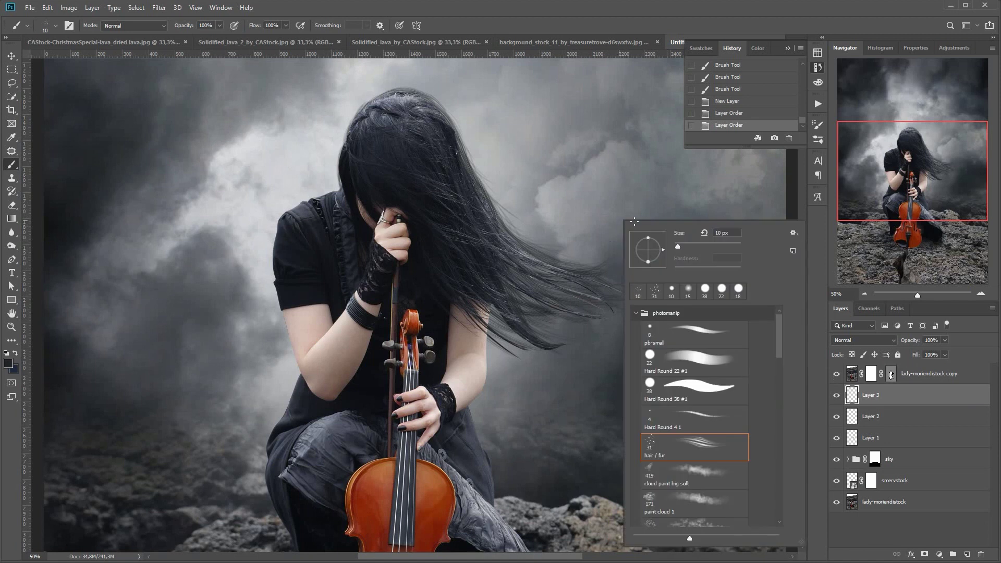
left_click(697, 412)
left_click(660, 364)
left_click_drag(680, 246, 676, 246)
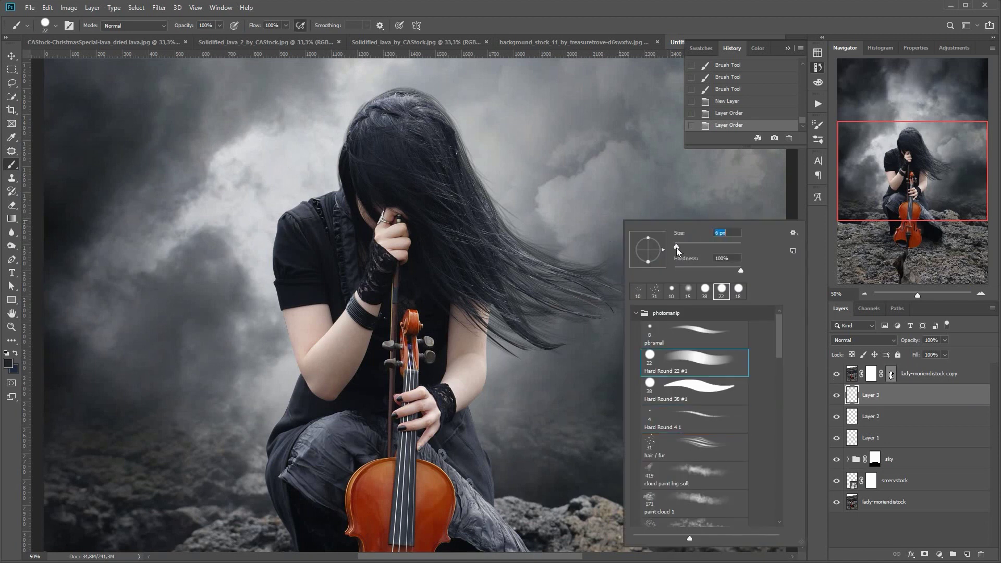
Step: Sample the dark hair colour and paint single thin strands down the hair's outer edge
left_click(457, 226, "alt")
left_click_drag(460, 137, 477, 169)
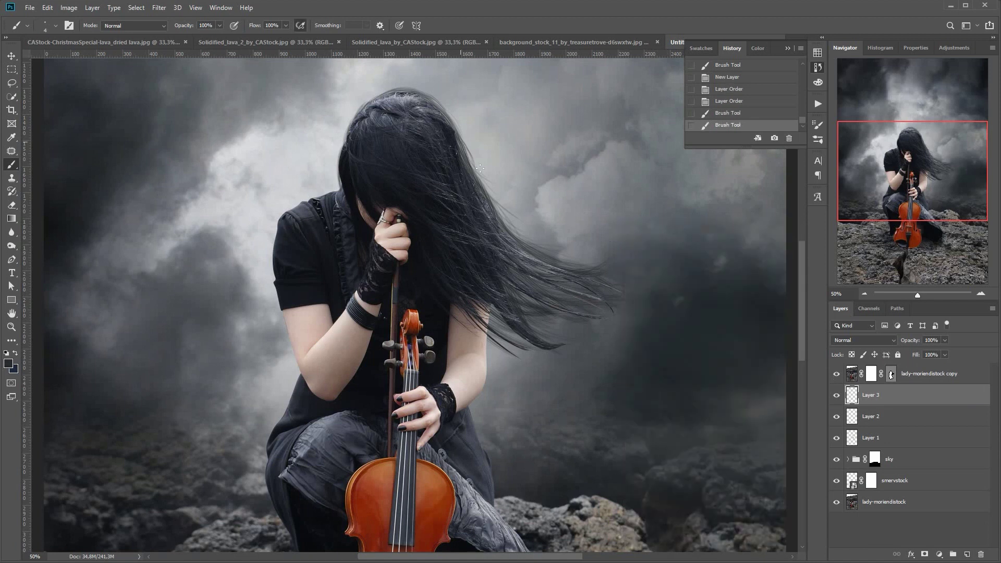
left_click_drag(460, 140, 516, 222)
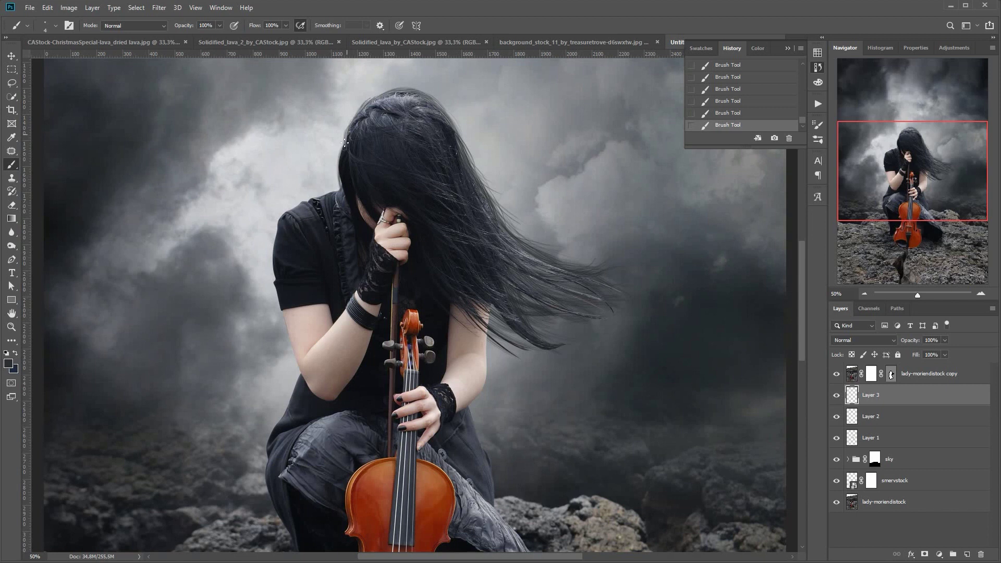
Step: Try painting strands along the hair edge beside the face and undo the last strokes
left_click_drag(340, 152, 342, 186)
key("ctrl+alt+z")
key("ctrl+alt+z")
key("ctrl+alt+z")
key("ctrl+alt+z")
key("ctrl+alt+z")
key("ctrl+alt+z")
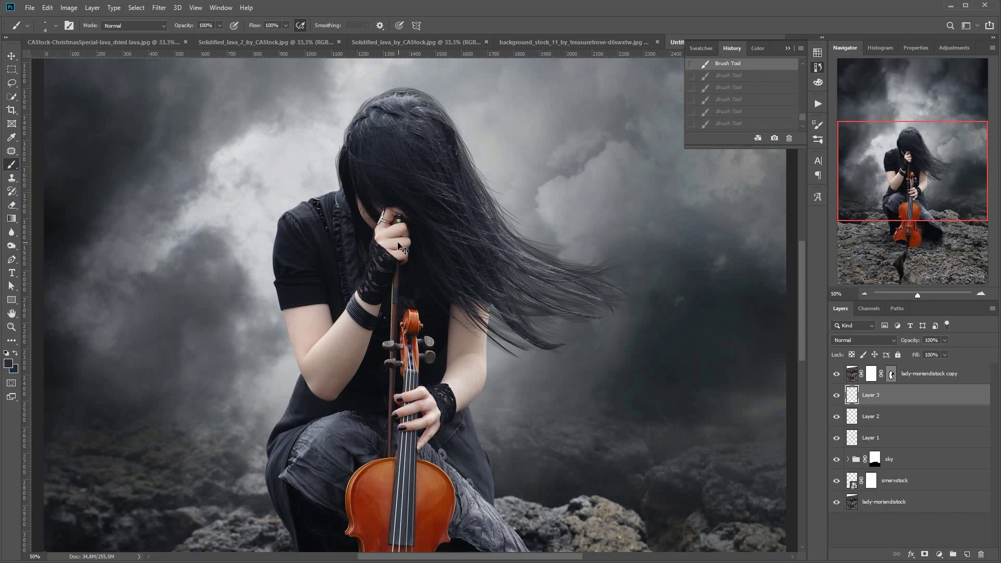
Step: Erase the excess painted strands along the hair edge beside the face
left_click(12, 207)
left_click_drag(340, 151, 336, 167)
left_click_drag(336, 146, 336, 166)
left_click_drag(337, 147, 336, 169)
left_click_drag(338, 143, 336, 162)
left_click_drag(337, 142, 338, 182)
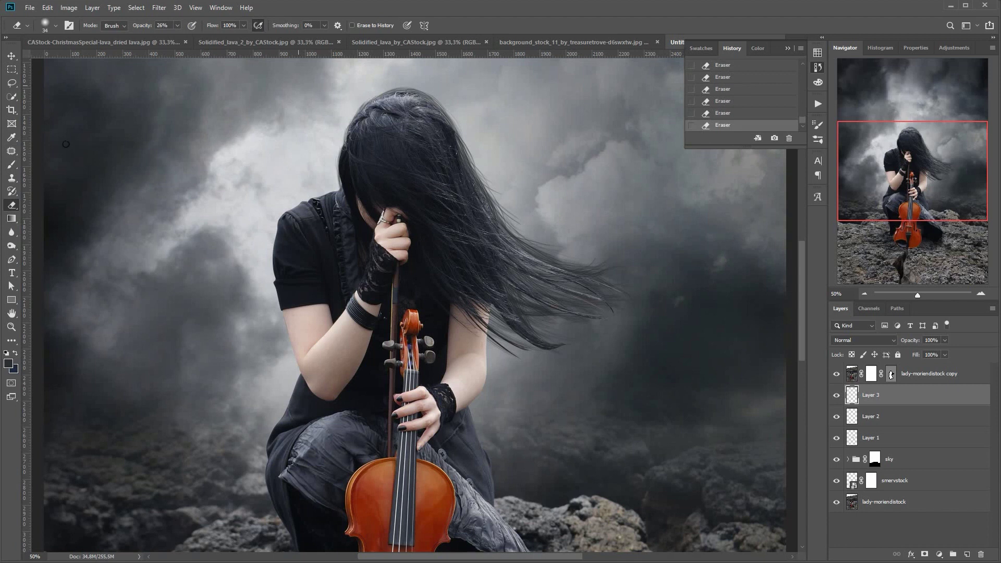
Step: Repaint short thin strands along the hair edge beside the face with the small brush
left_click(12, 167)
left_click_drag(351, 126, 342, 151)
left_click_drag(349, 130, 342, 159)
left_click_drag(346, 134, 338, 168)
left_click_drag(344, 149, 342, 153)
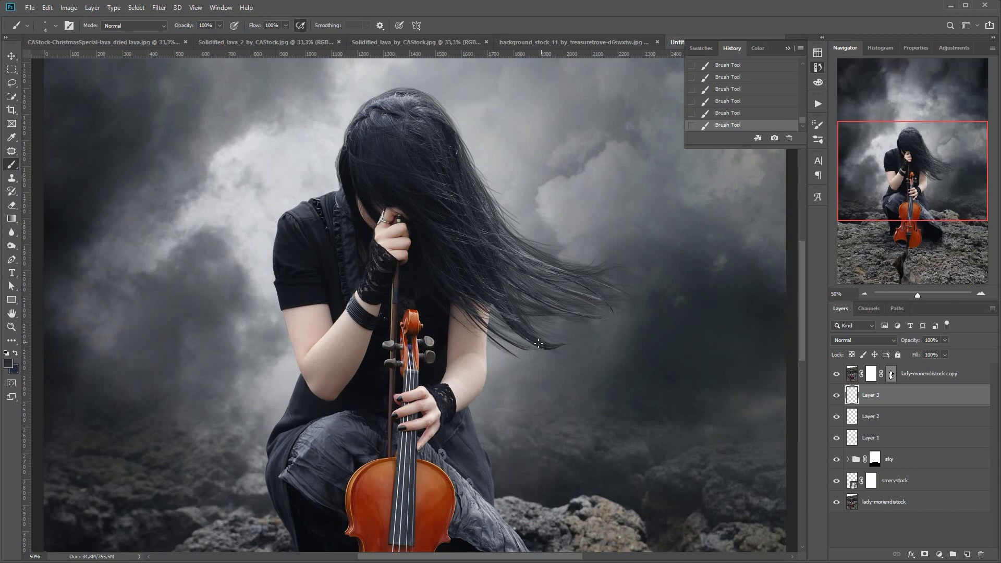
Step: Undo the last brush strokes and paint thin strands along the lower hair section beside the arm
key("ctrl+z")
key("ctrl+z")
key("ctrl+z")
key("ctrl+z")
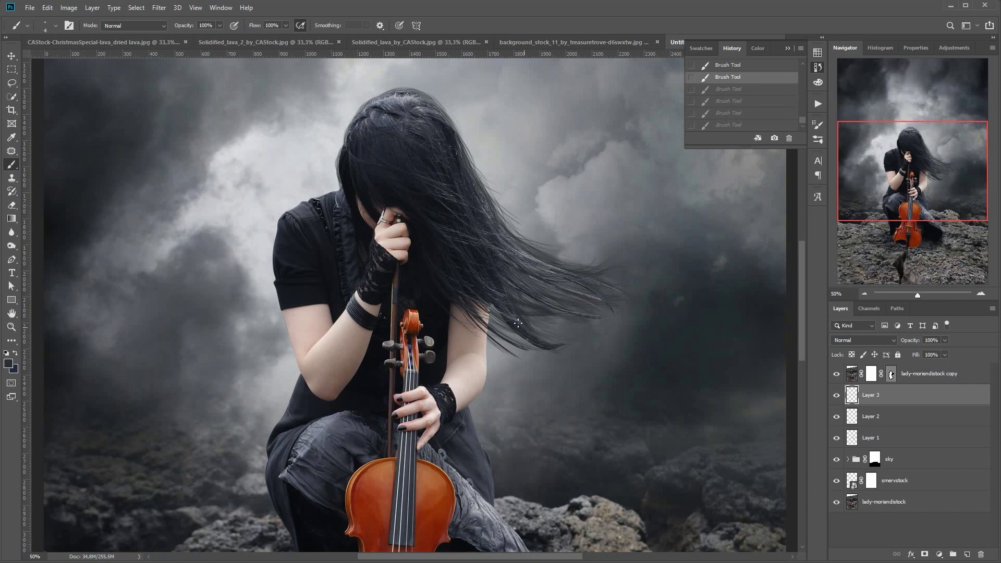
left_click_drag(483, 311, 516, 355)
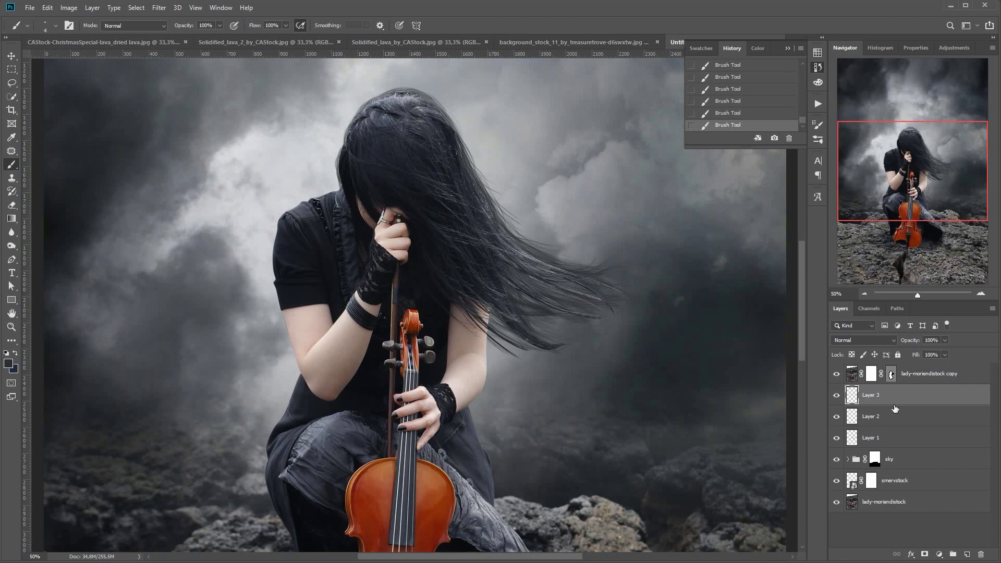
Step: Touch up the hair's lower edge on the cutout's layer mask with a 23 px hard round brush in black
left_click(870, 373)
right_click(181, 225)
left_click(243, 249)
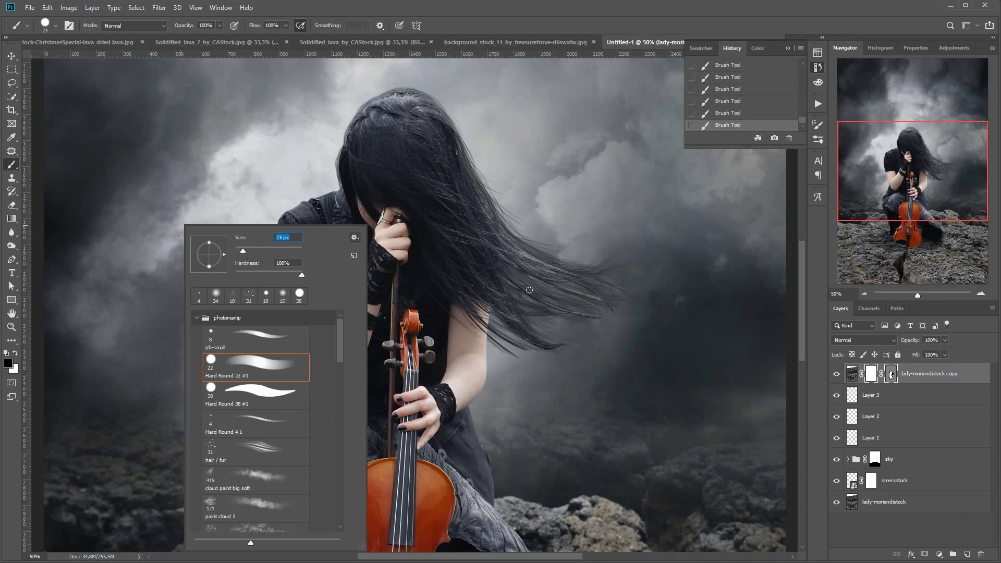
left_click(549, 343)
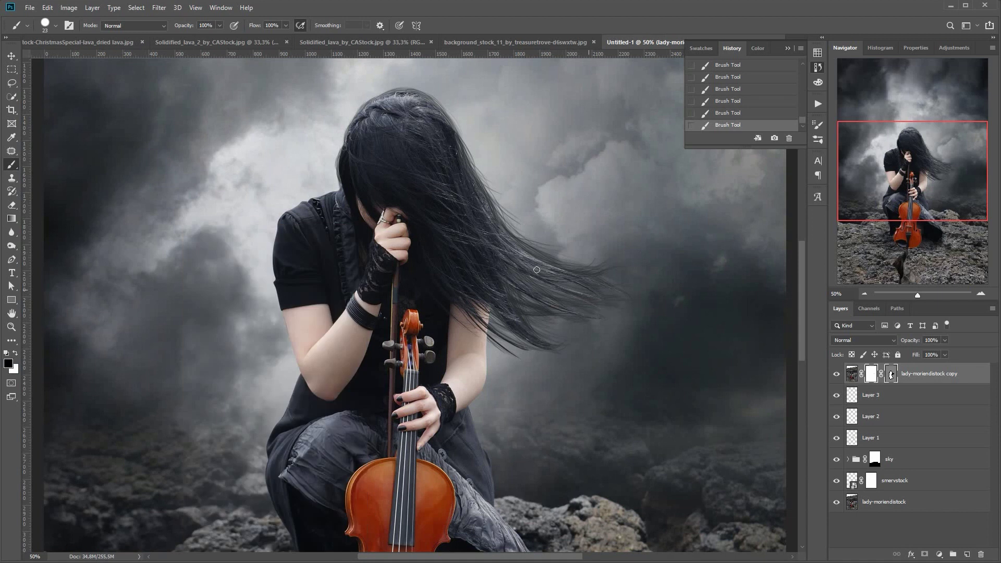
left_click_drag(496, 311, 499, 314)
Step: Paint short thin strands along the hair's lower edge over the arm on a new layer with a 3 px brush
left_click(966, 554)
right_click(319, 233)
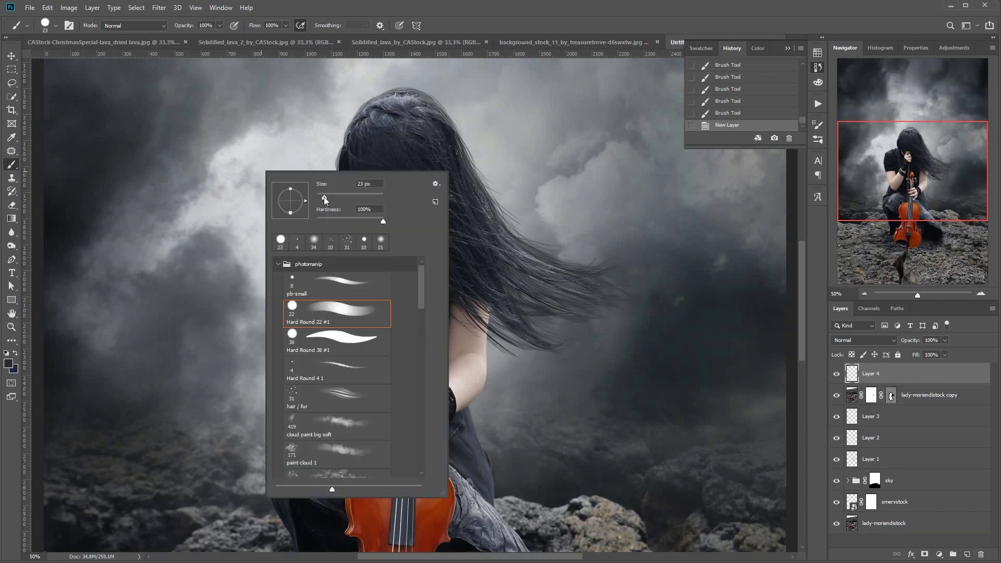
left_click_drag(323, 196, 317, 196)
key("Return")
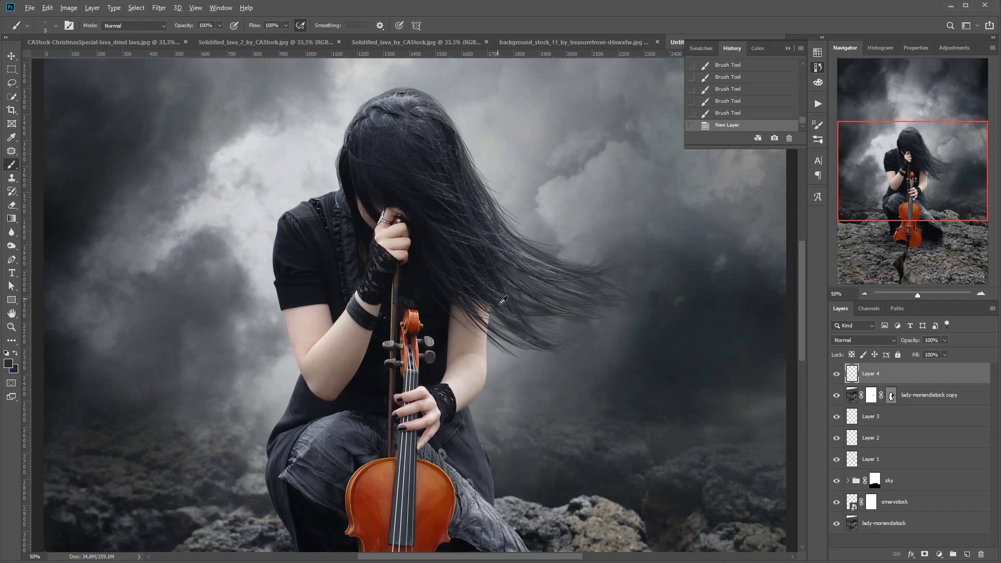
left_click_drag(478, 301, 491, 318)
left_click_drag(482, 303, 493, 318)
Step: Group the woman's cutout and painted hair layers and name the group "woman"
left_click(871, 459, "shift")
key("ctrl+g")
double_click(869, 369)
type("woman")
key("Return")
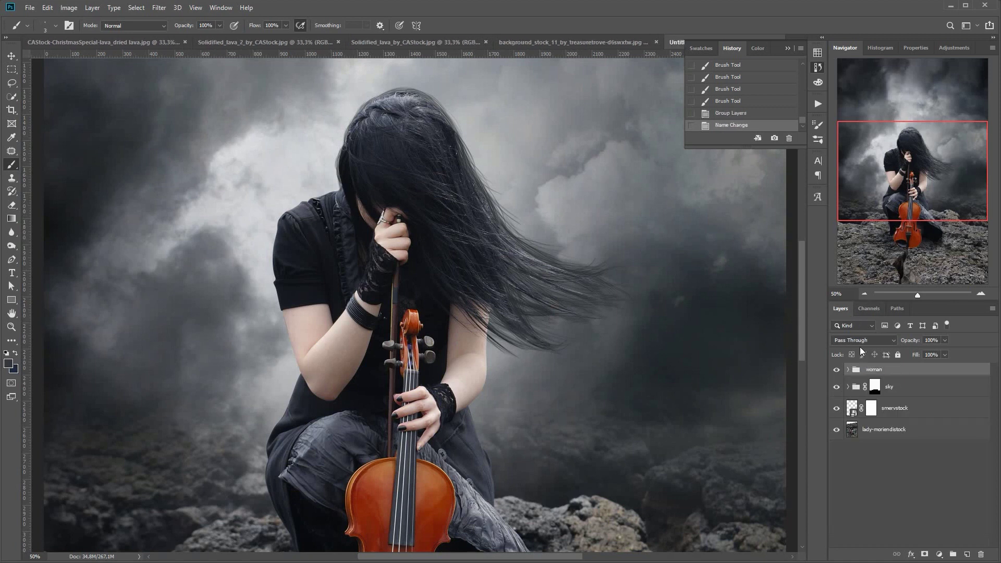
Step: Close the lava and background stock documents, discarding the changes to the background stock
left_click(864, 294)
left_click(865, 293)
left_click(864, 294)
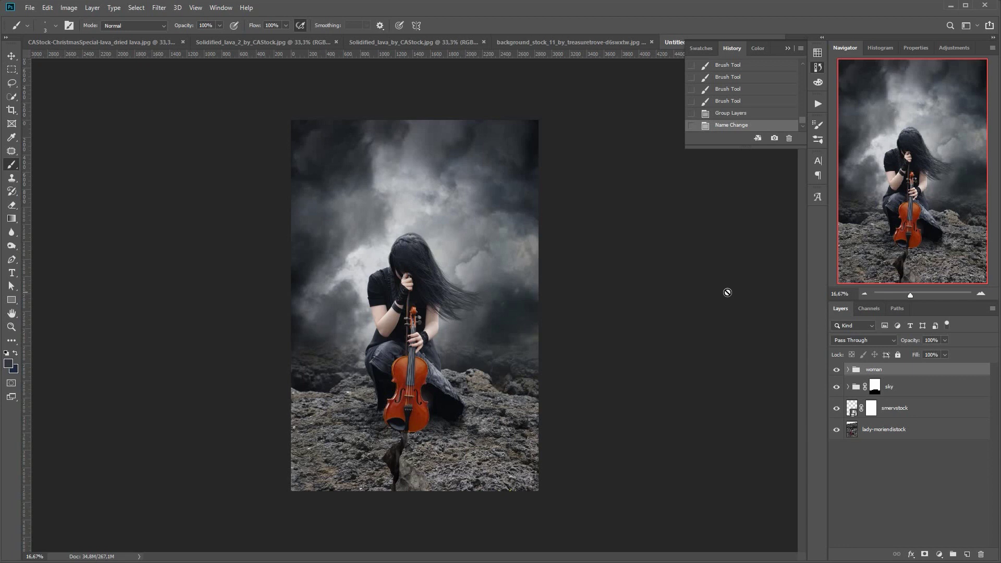
left_click(182, 42)
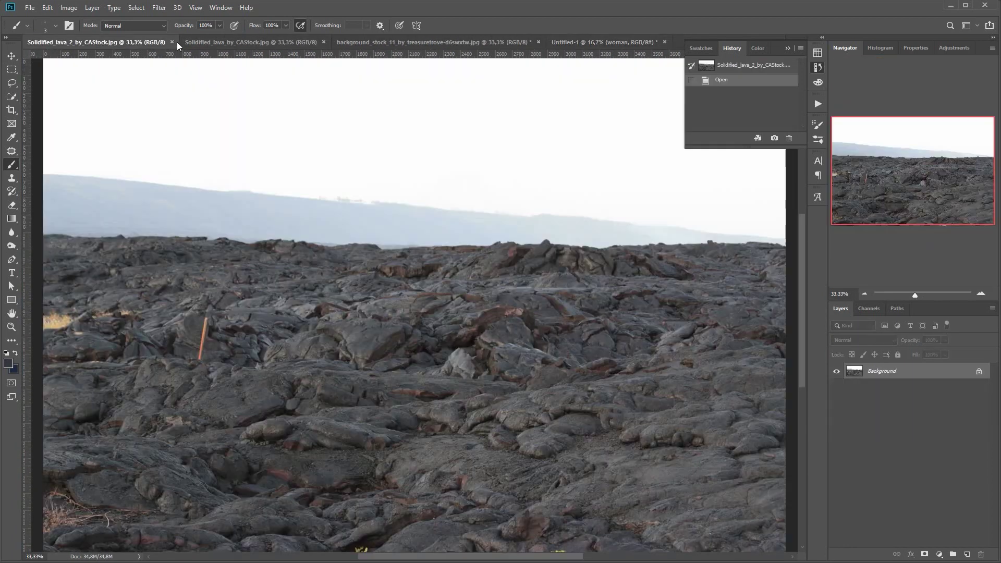
left_click(172, 42)
left_click(163, 43)
left_click(228, 43)
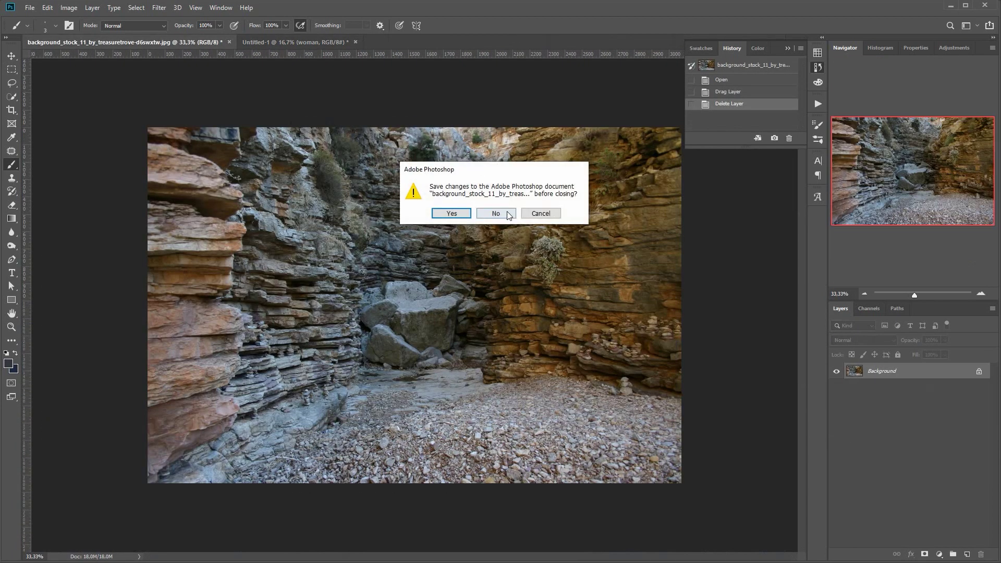
left_click(506, 214)
Step: Save the composite as a Photoshop document named "gone"
left_click(30, 8)
left_click(47, 124)
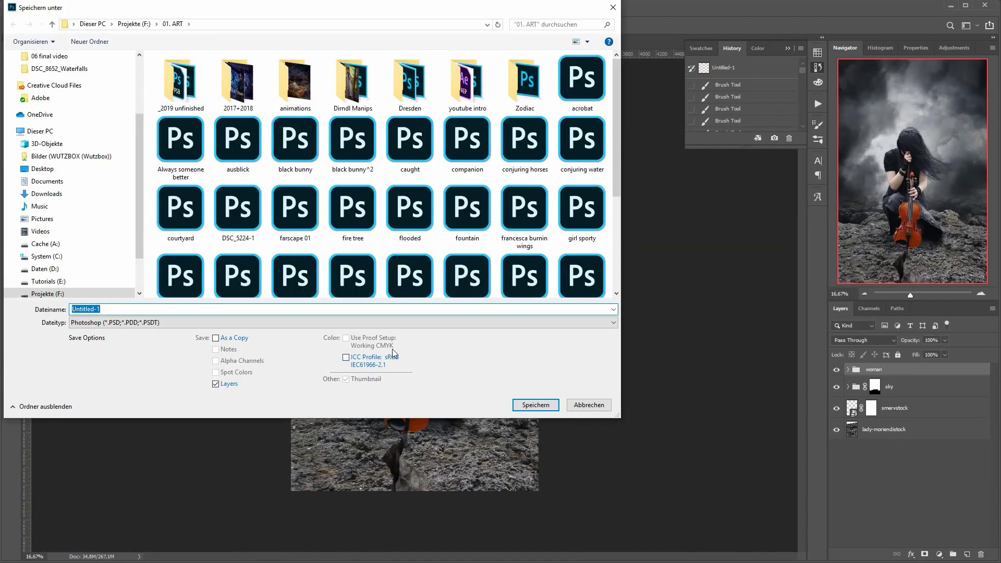
type("gone")
key("Return")
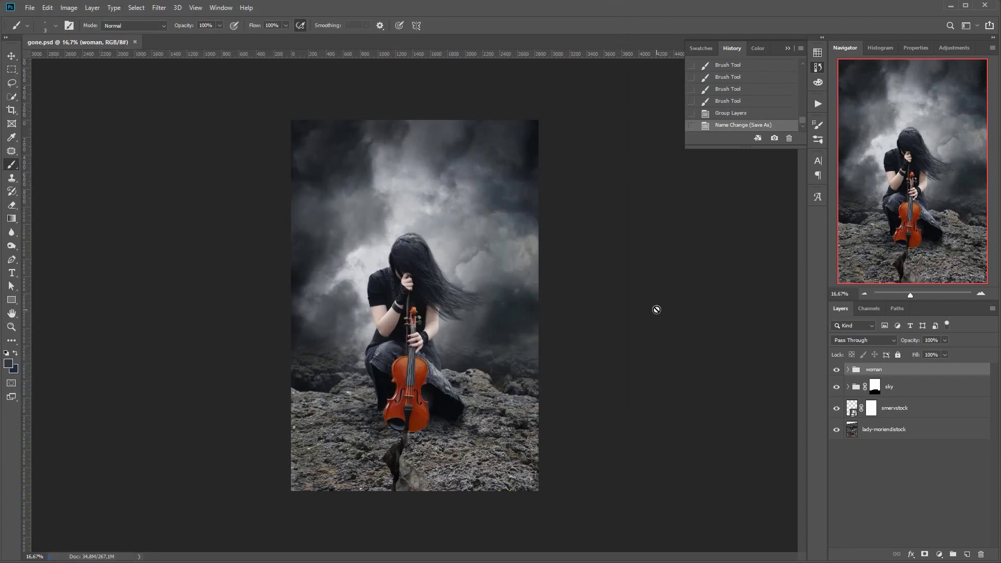
Step: Paint shadows on the rock beneath the woman and violin on a new Multiply layer with a 55 px brush at 0% hardness
left_click(933, 409)
left_click(967, 554)
right_click(363, 337)
left_click_drag(418, 363, 436, 362)
left_click_drag(485, 386, 417, 386)
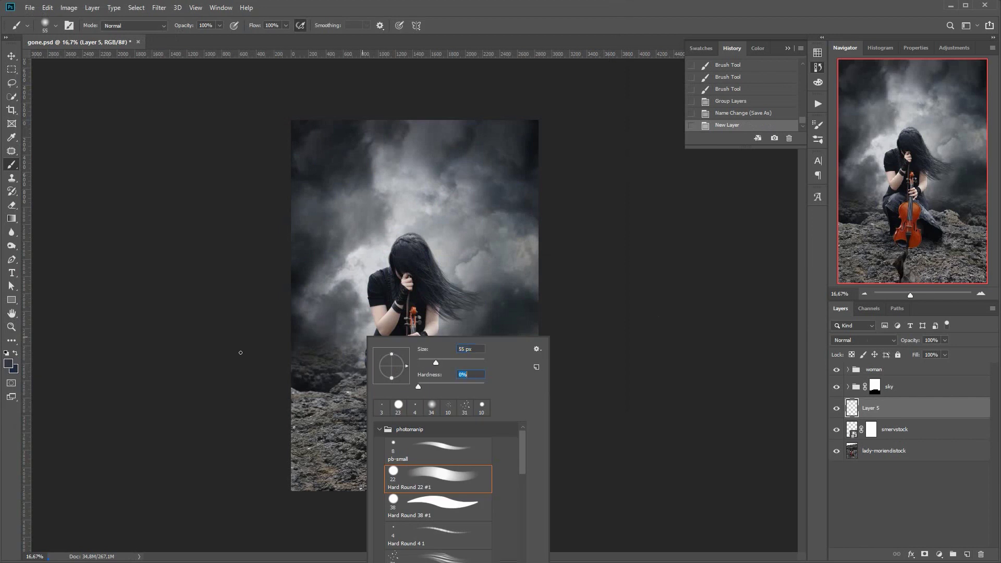
left_click(240, 353)
left_click(855, 340)
mouse_move(394, 432)
left_mouse_down()
mouse_move(412, 431)
mouse_move(397, 432)
left_mouse_up()
left_click(847, 366)
mouse_move(404, 436)
left_mouse_down()
mouse_move(412, 431)
mouse_move(405, 438)
left_mouse_up()
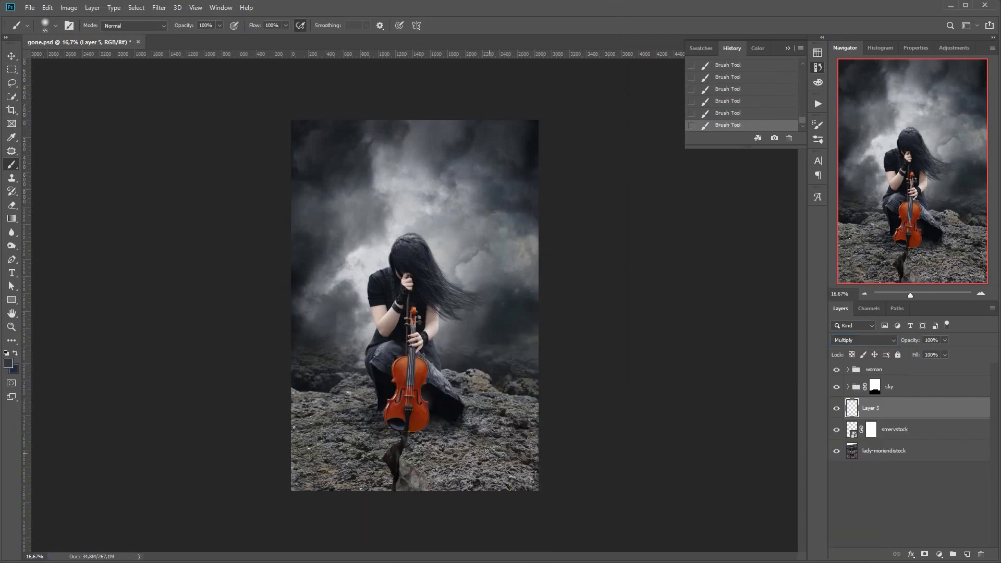
Step: Set the shadow layer's opacity to 72% and try clipping it to the layer below
left_click_drag(946, 340, 913, 361)
left_click(836, 408)
left_click(836, 408)
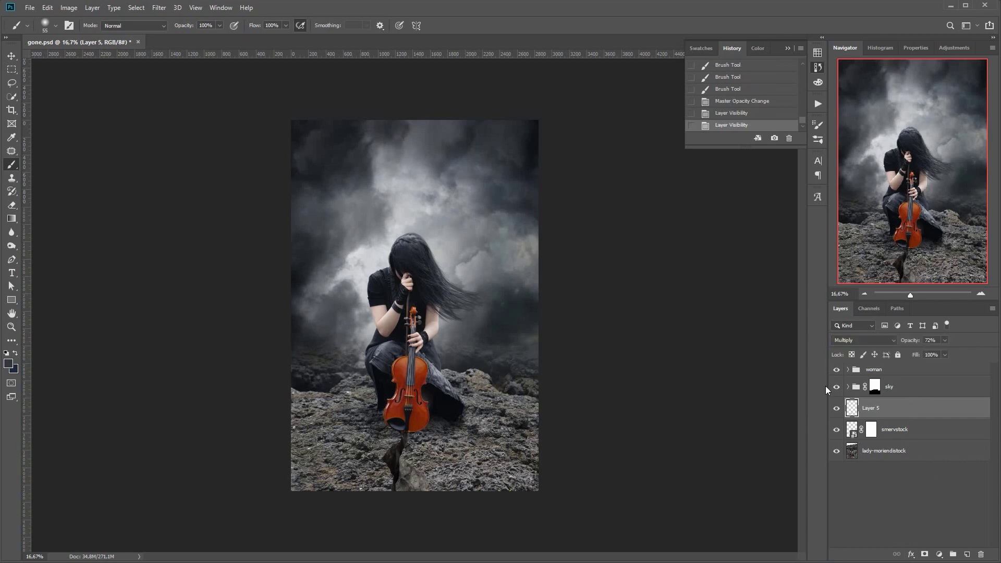
left_click(855, 417, "alt")
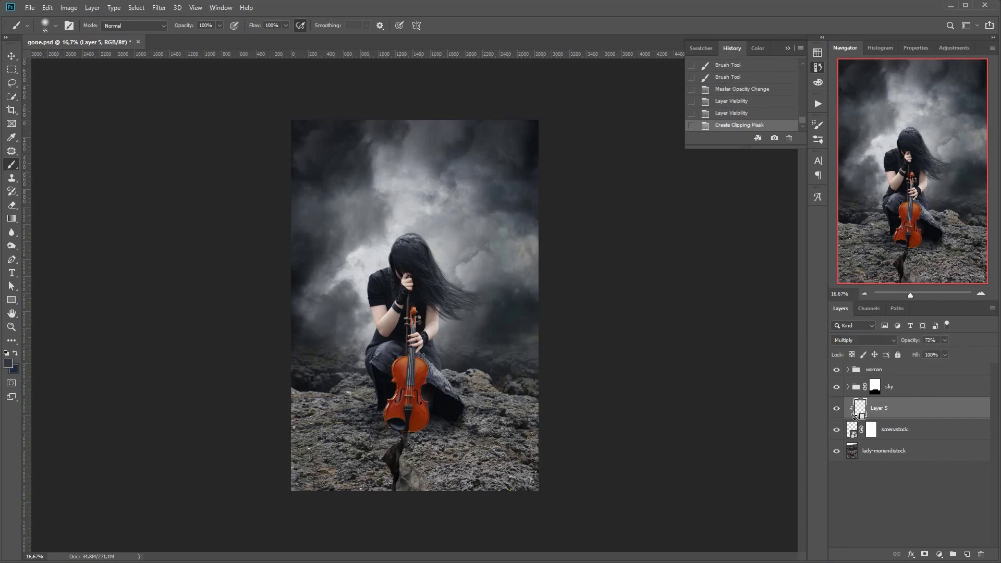
left_click(855, 417, "alt")
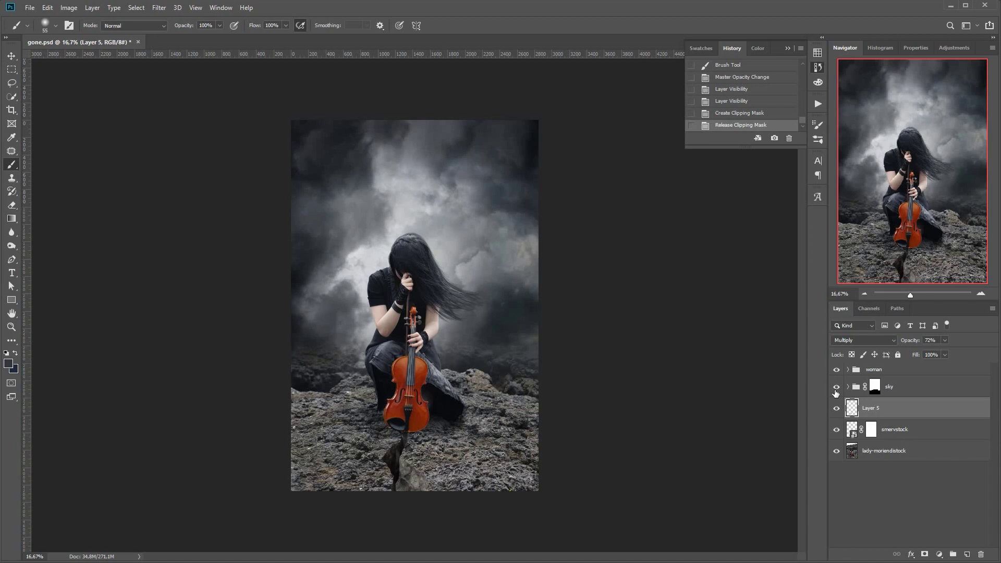
Step: Add a Curves adjustment above the woman group that darkens the midtones from input 143 to output 100 and lowers the white output
left_click(919, 372)
left_click(867, 384)
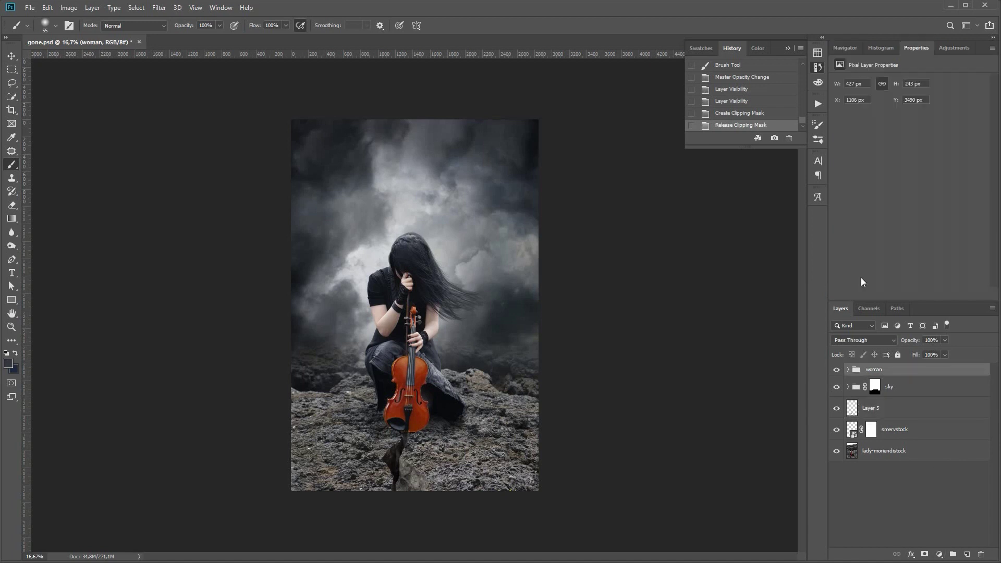
left_click_drag(919, 171, 930, 184)
left_click_drag(858, 230, 858, 226)
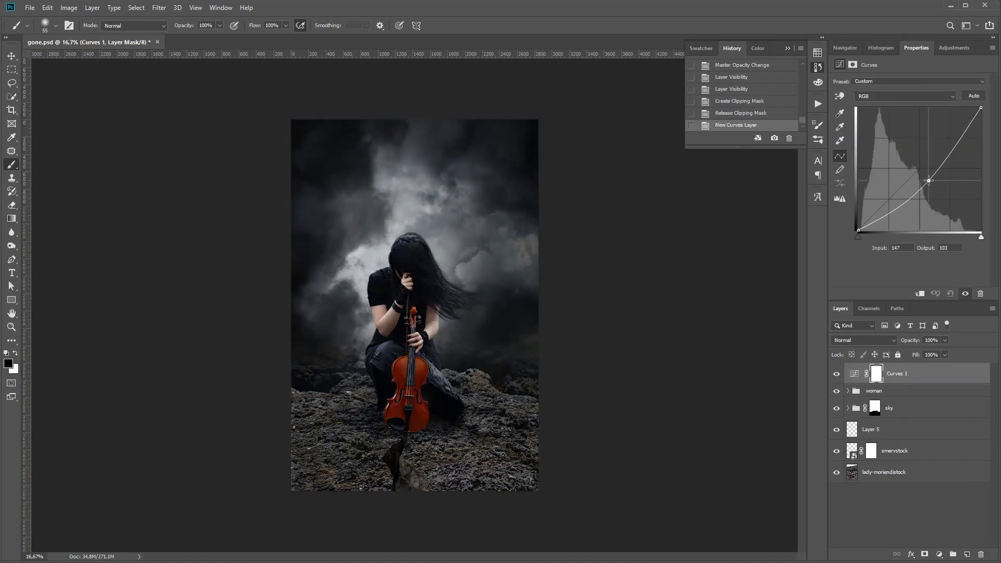
left_click_drag(981, 108, 982, 120)
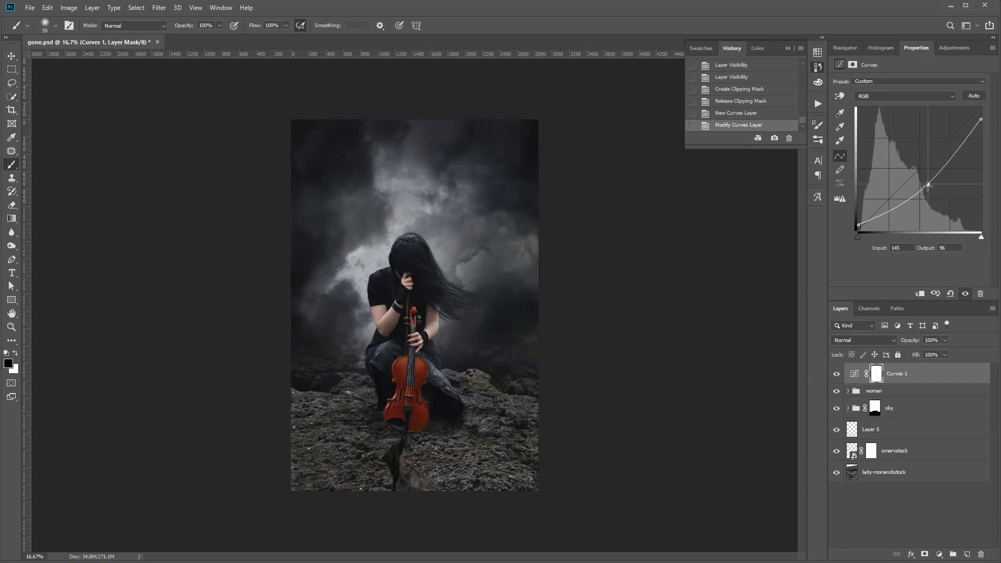
left_click_drag(928, 181, 927, 183)
left_click(836, 373)
left_click(836, 373)
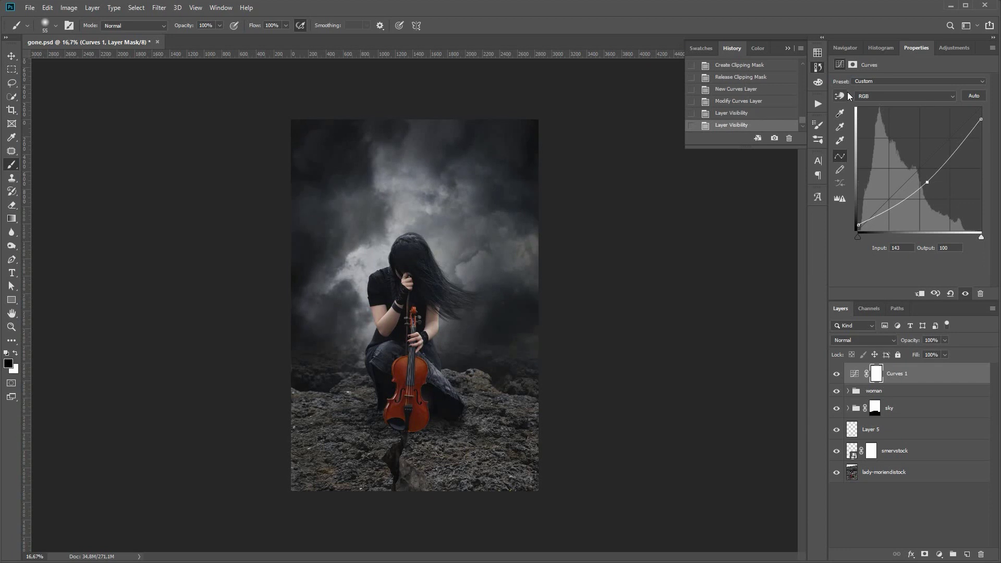
Step: Duplicate the Curves layer and give its mask an inverted radial gradient that darkens only the image edges around the woman
left_click_drag(964, 375, 967, 554)
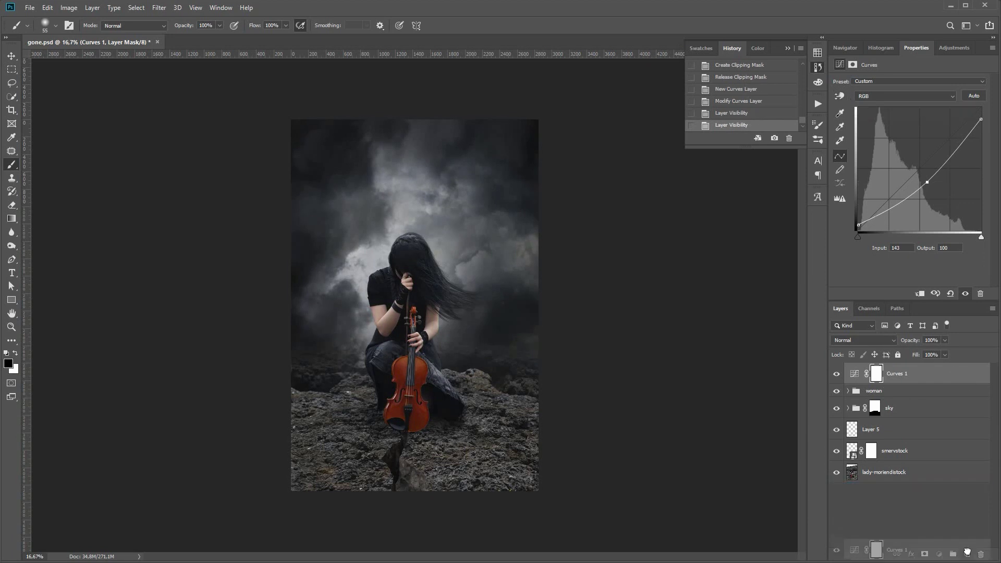
left_click(10, 222)
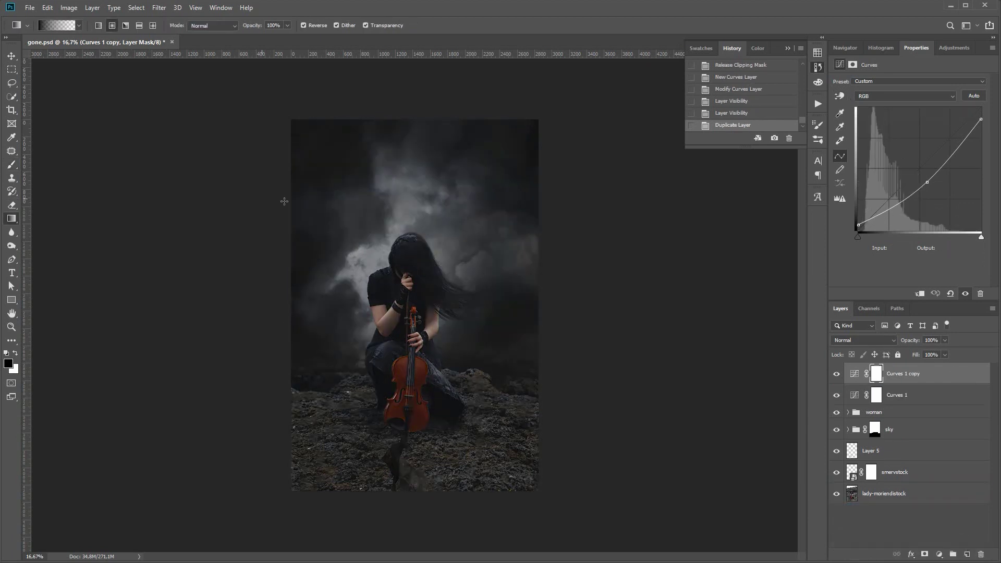
left_click_drag(408, 284, 408, 552)
key("ctrl+i")
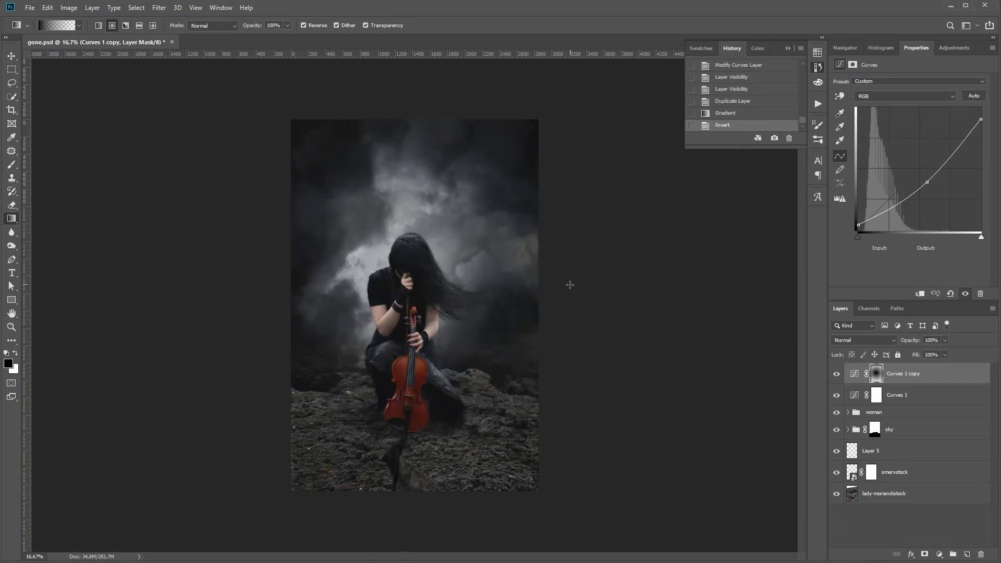
left_click(836, 373)
left_click(836, 374)
Step: Darken the duplicated Curves adjustment further by lowering its white output and midtones, with the black output at 9
left_click_drag(928, 183, 929, 183)
left_click_drag(983, 119, 984, 133)
left_click_drag(929, 184, 931, 191)
left_click_drag(858, 225, 859, 226)
left_click(836, 373)
left_click(837, 373)
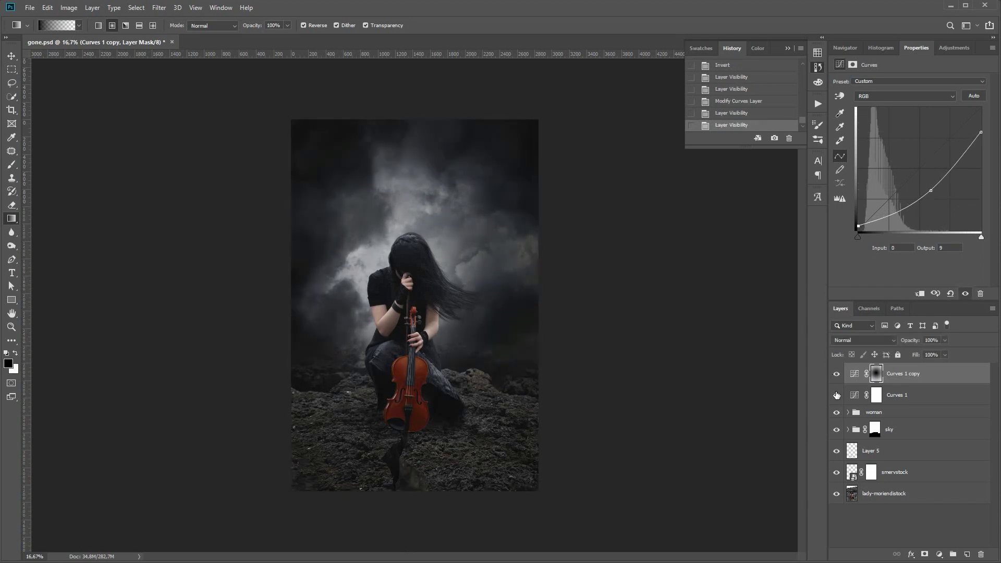
left_click(837, 374)
left_click(836, 373)
Step: Lower the white output of the original Curves layer and set its midtone point to input 144, output 95
left_click(907, 395)
left_click_drag(981, 108, 982, 131)
left_click_drag(927, 182, 928, 184)
left_click_drag(858, 224, 856, 222)
left_click_drag(928, 184, 928, 185)
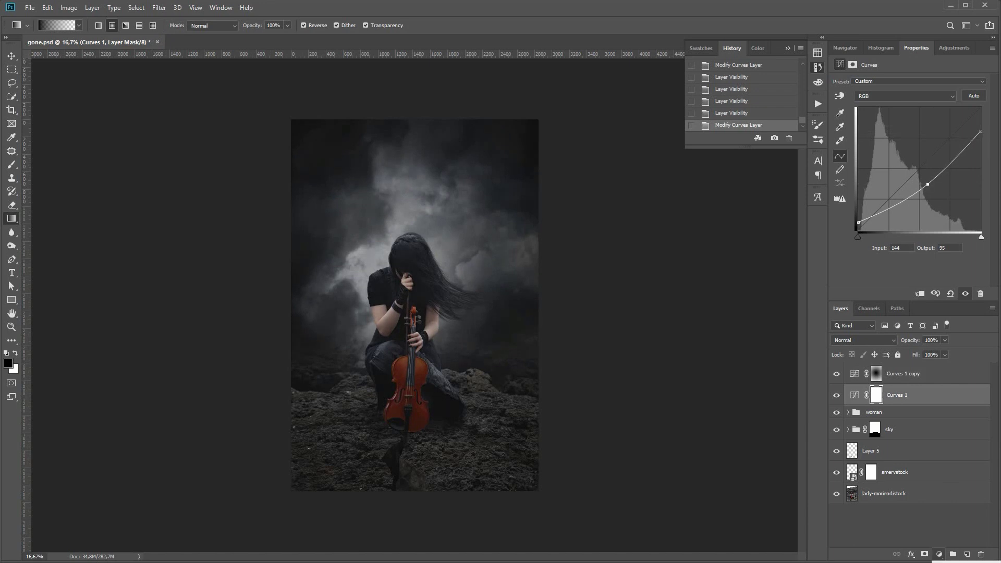
Step: Add a Selective Color layer on top with Reds at cyan +38, magenta +98, yellow -63 and black -21
left_click(959, 562)
left_click_drag(854, 397, 865, 366)
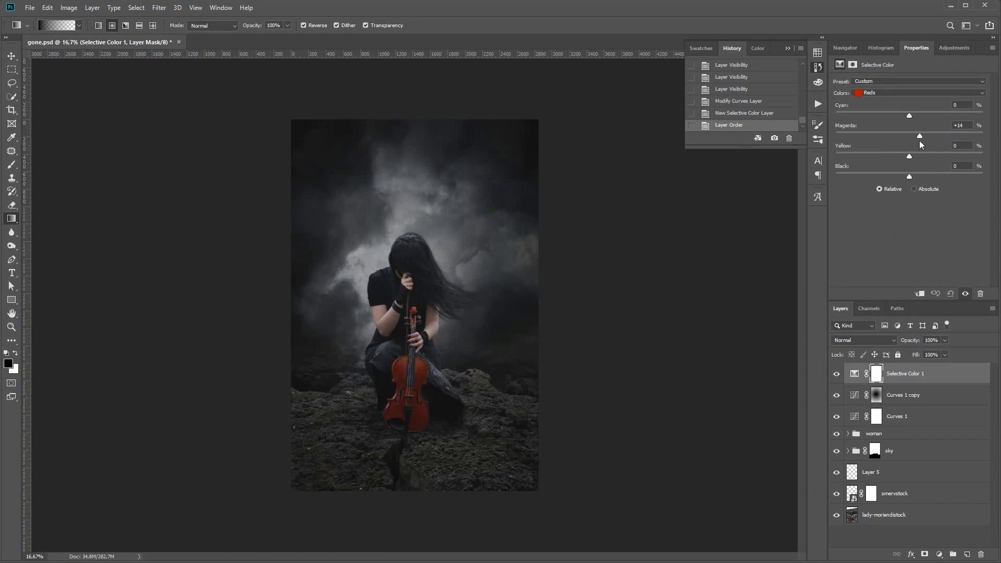
left_click_drag(920, 142, 915, 142)
key("s")
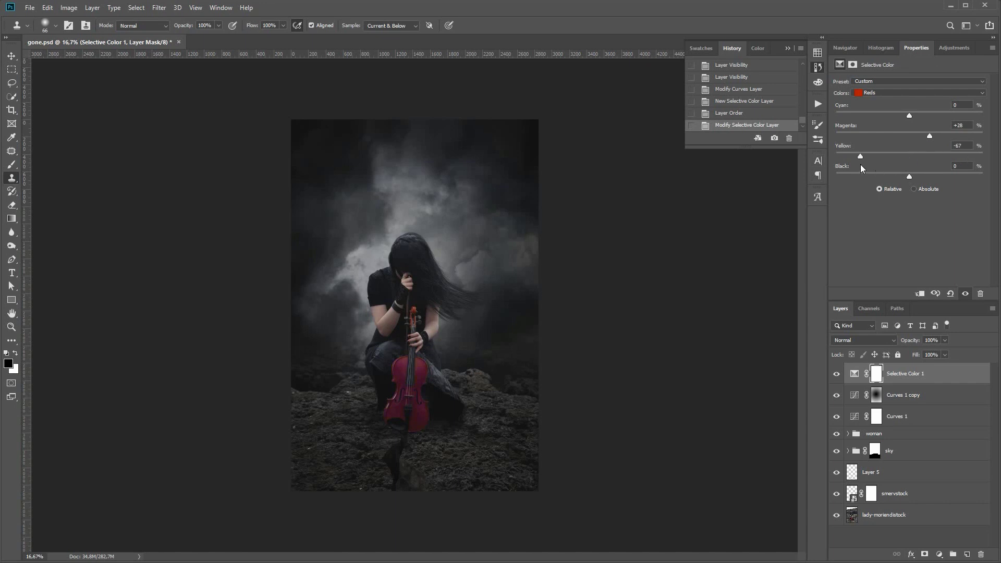
left_click_drag(910, 176, 894, 176)
left_click_drag(930, 136, 981, 137)
Step: Lasso the violin's body and scroll and replace the Selective Color layer's mask with one from that selection
key("l")
mouse_move(414, 302)
left_mouse_down()
mouse_move(405, 327)
mouse_move(415, 330)
mouse_move(419, 309)
mouse_move(413, 304)
mouse_move(415, 339)
mouse_move(389, 372)
mouse_move(387, 427)
mouse_move(413, 436)
mouse_move(433, 400)
mouse_move(416, 355)
left_mouse_up()
right_click(877, 379)
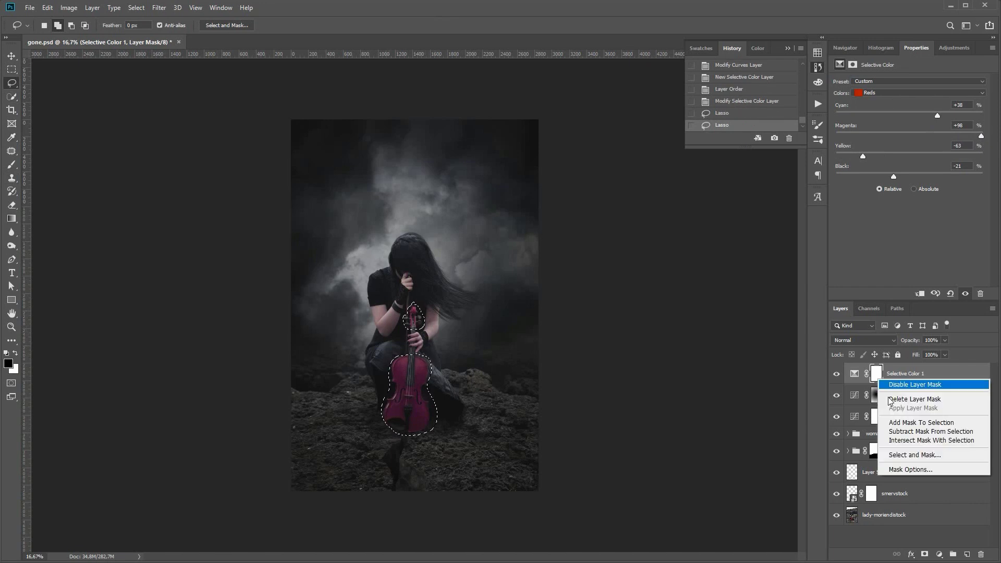
left_click(891, 400)
left_click(925, 555)
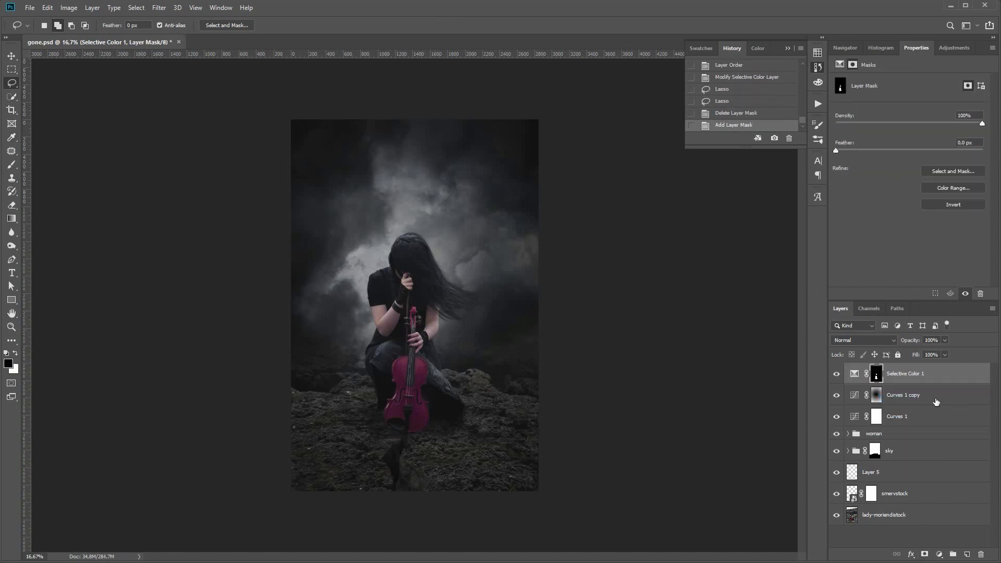
Step: Set the Selective Color Neutrals to cyan -3, magenta +9, yellow -6 and black -1
left_click(854, 374)
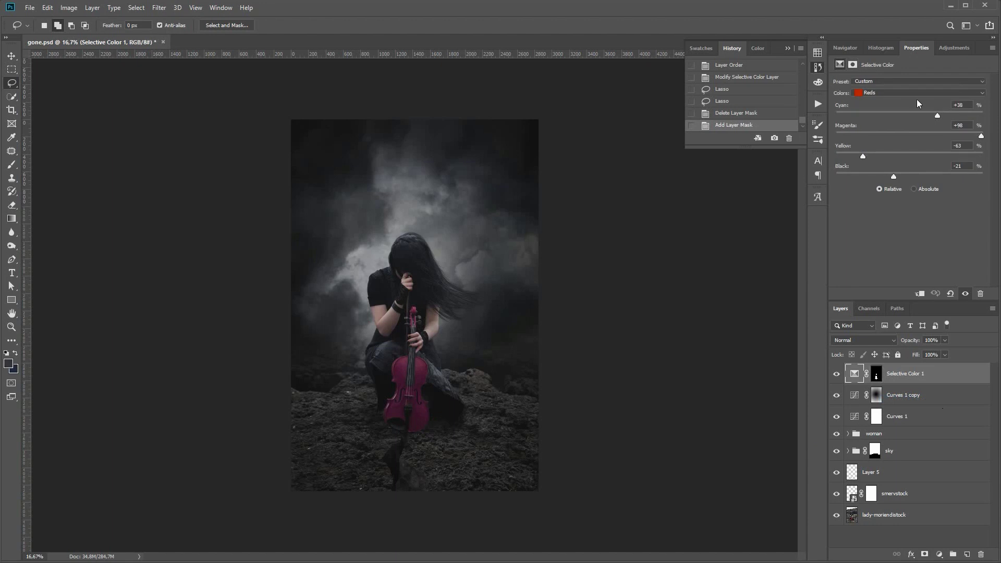
left_click(932, 93)
left_click(918, 174)
left_click_drag(910, 135, 899, 155)
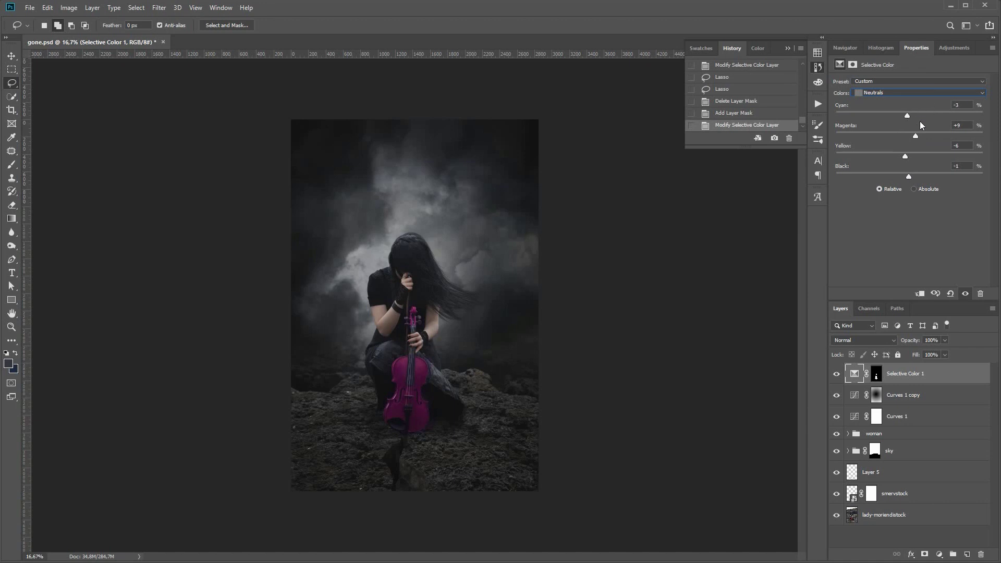
Step: Try the Selective Color Blacks, reset their changed value to 0, and set the Whites to yellow +4 and black +21
left_click(883, 90)
left_click(910, 179)
left_click_drag(913, 176, 909, 137)
type("0")
left_click(918, 93)
left_click(887, 143)
left_click_drag(904, 176, 925, 176)
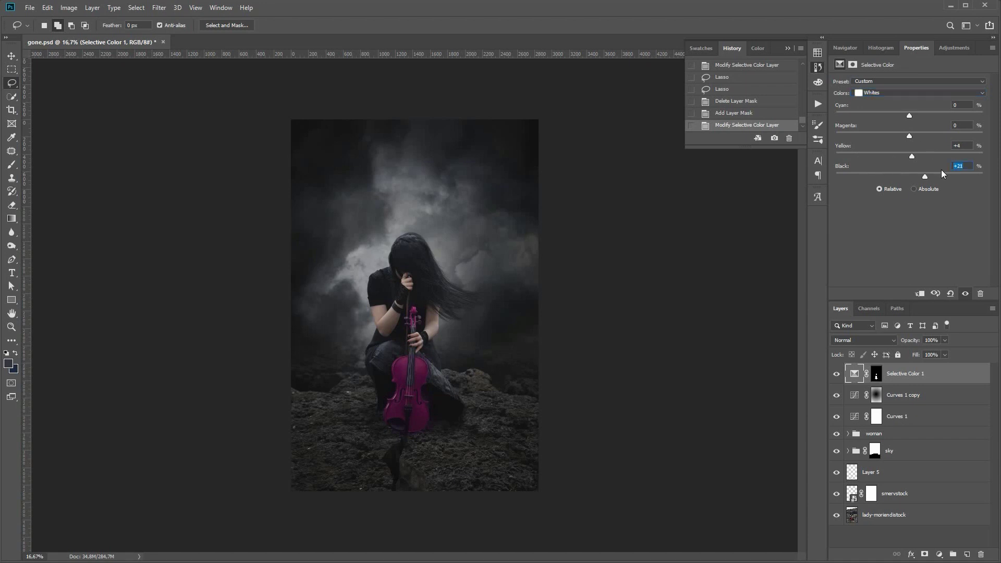
Step: Test the remaining Selective Color ranges, including Blues, and set the Cyans to black +55
left_click(926, 99)
left_click(909, 137)
left_click_drag(931, 141, 915, 138)
left_click(933, 93)
left_click(911, 133)
left_click(911, 93)
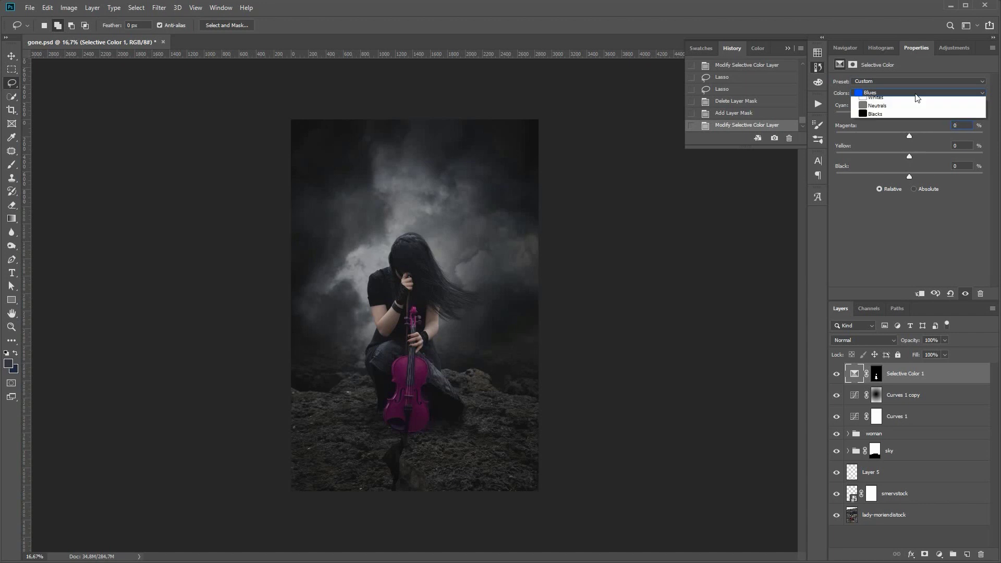
left_click(910, 133)
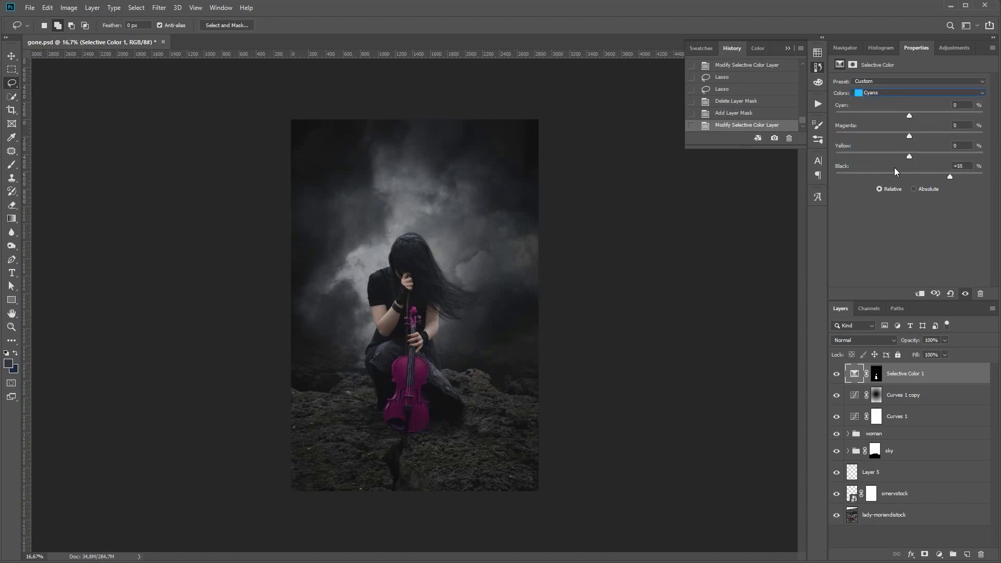
left_click(919, 93)
left_click(921, 124)
Step: Set the Selective Color Yellows to cyan +21, magenta +25, yellow -45 and black -18, and compare the violin with and without the adjustment
left_click(896, 95)
left_click(907, 114)
left_click_drag(910, 136, 927, 135)
left_click(925, 115)
left_click(836, 375)
left_click(837, 374)
left_click(837, 374)
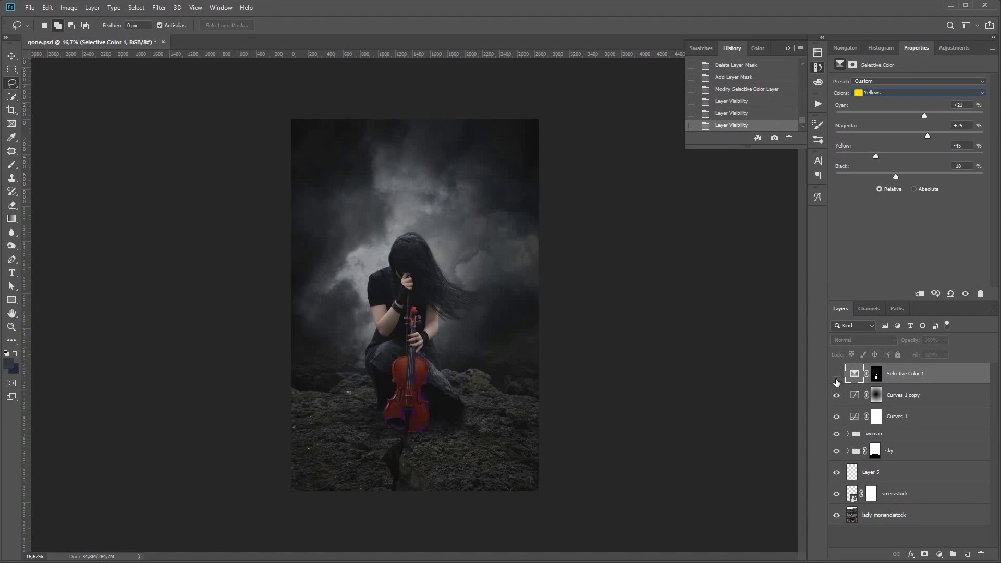
left_click(837, 374)
Step: Paint black on the Selective Color mask around the bow and violin pegs with a 55 px soft brush to remove the colour spill
left_click(878, 375)
left_click(845, 47)
left_click(980, 293)
left_click(981, 294)
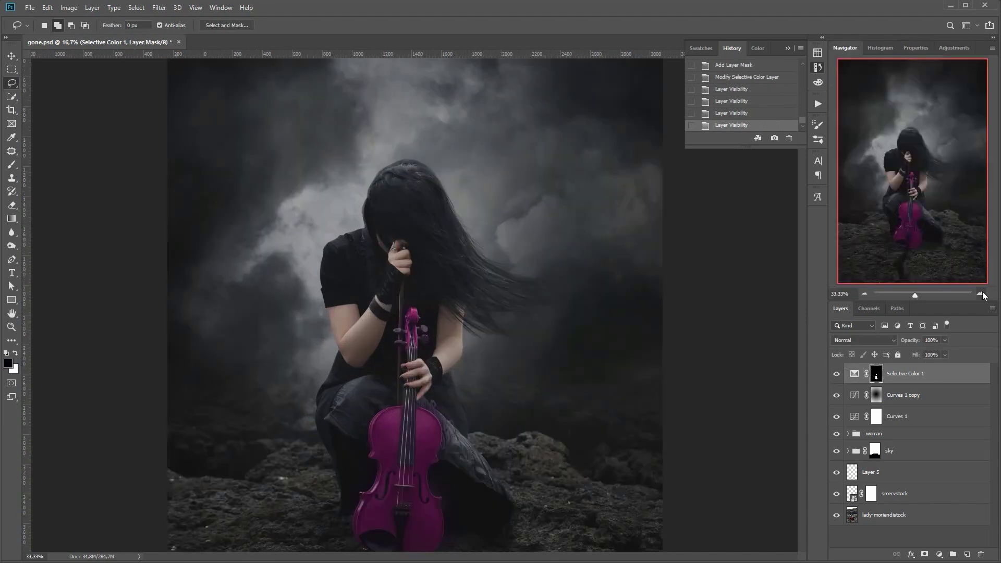
left_click(981, 293)
left_click(981, 293)
left_click(981, 294)
left_click_drag(919, 190, 913, 201)
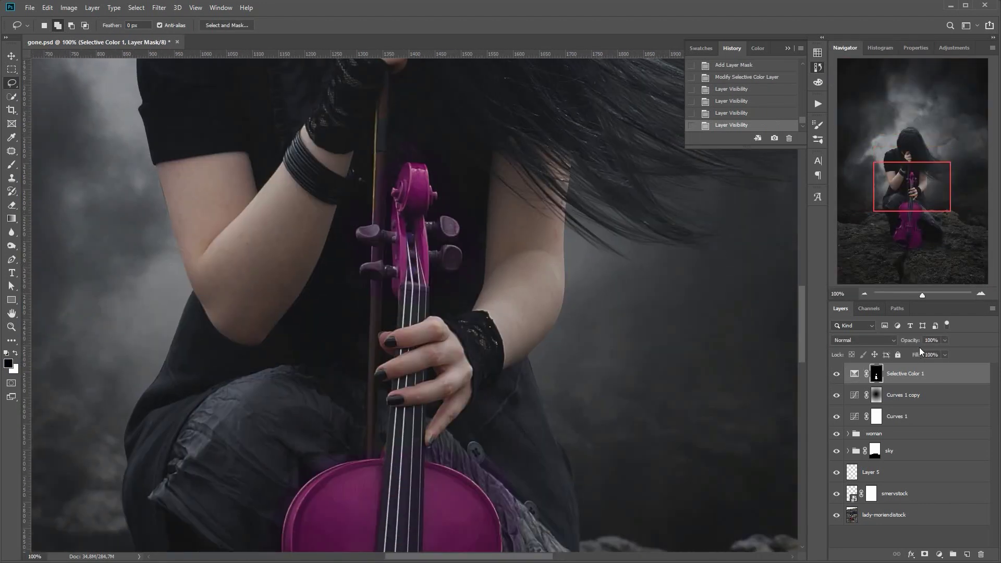
key("b")
right_click(354, 334)
mouse_move(361, 229)
left_mouse_down()
mouse_move(371, 284)
mouse_move(371, 234)
left_mouse_up()
left_click_drag(371, 234, 373, 269)
left_click_drag(372, 270, 380, 287)
left_click_drag(381, 287, 378, 250)
left_click_drag(378, 250, 378, 185)
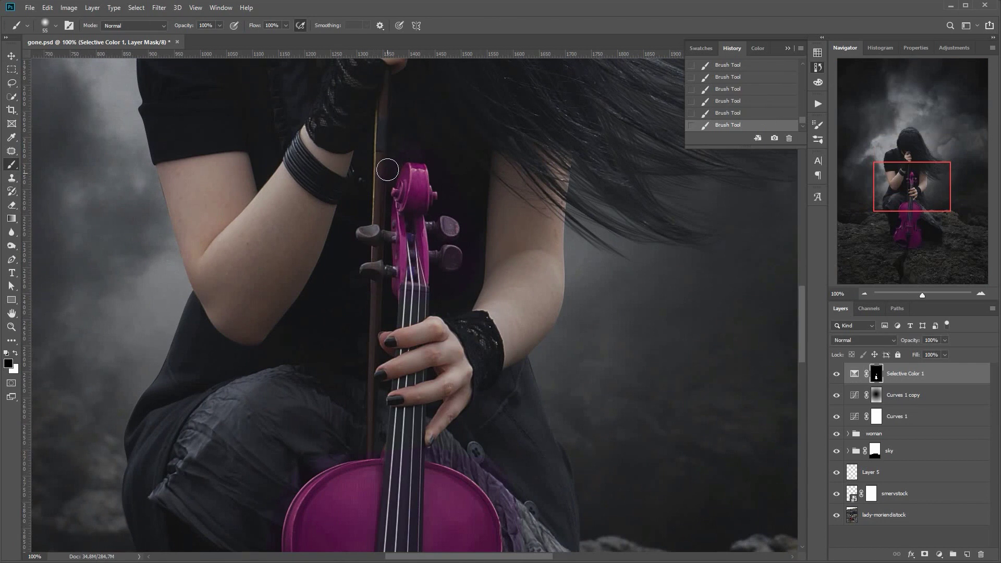
Step: Mask the purple tint off the tuning pegs and dark background beside the violin's scroll on the far side from the bow
mouse_move(468, 225)
left_mouse_down()
mouse_move(439, 224)
mouse_move(441, 308)
mouse_move(464, 316)
mouse_move(451, 250)
mouse_move(468, 266)
left_mouse_up()
right_click(413, 326)
left_click_drag(484, 361, 472, 360)
left_click_drag(411, 233, 411, 275)
key("x")
key("x")
key("x")
Step: Remove the purple spill from the skirt beside the violin's neck on the Selective Color mask
right_click(480, 440)
left_click(558, 452)
left_click(472, 453)
key("x")
mouse_move(479, 458)
left_mouse_down()
mouse_move(408, 433)
mouse_move(447, 432)
left_mouse_up()
Step: Refine the Selective Color mask along the violin body's edges with a 26 px hard round brush, alternating black and white
right_click(268, 520)
left_click(385, 439)
left_click(321, 413)
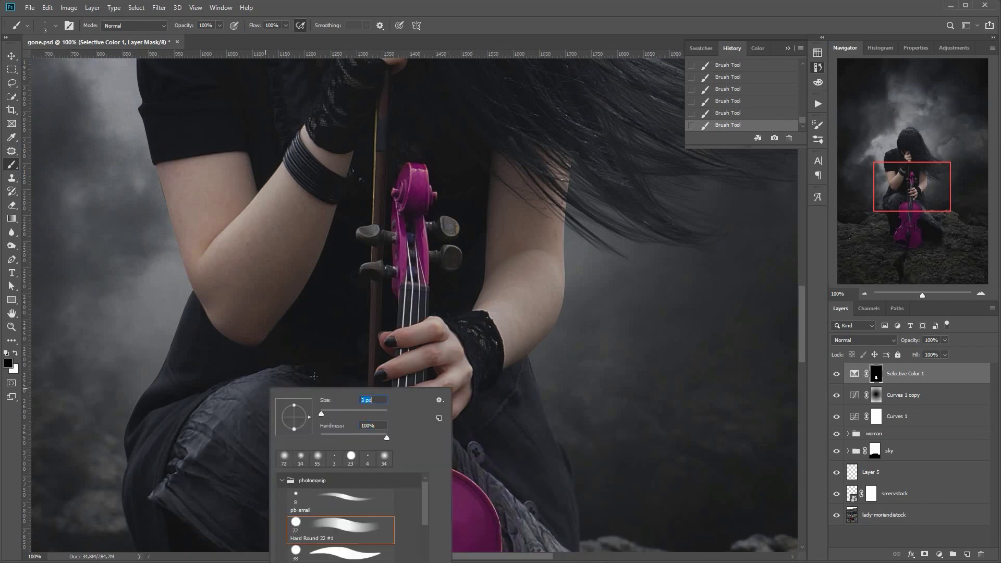
left_click(324, 285)
key("x")
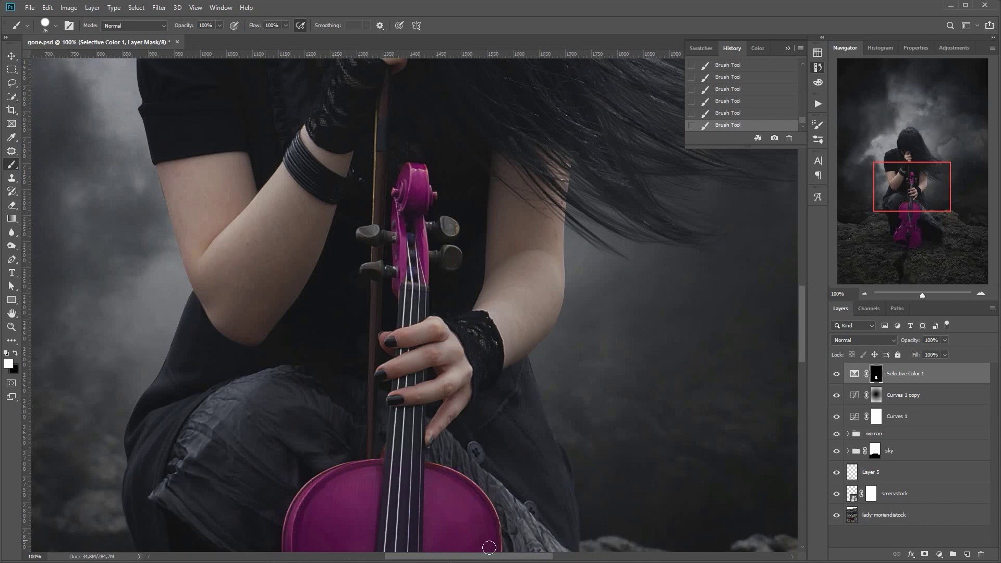
left_click_drag(922, 185, 918, 220)
key("x")
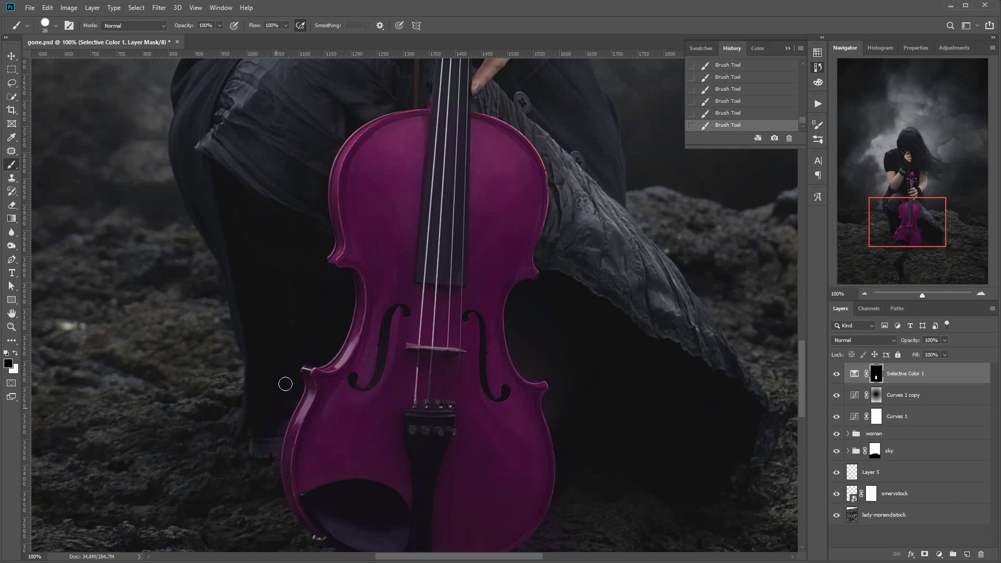
left_click_drag(920, 216, 919, 230)
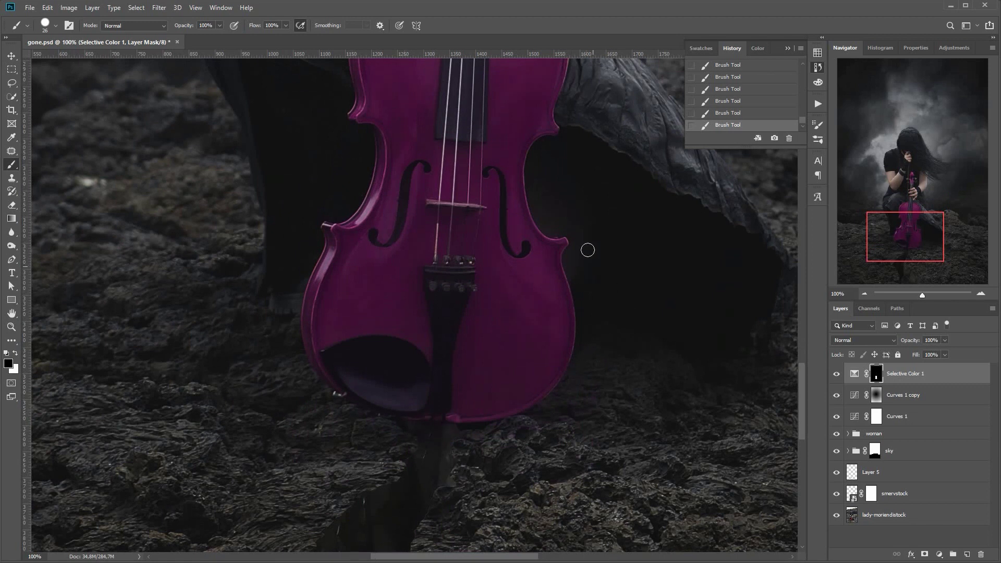
Step: Compare the whole image with and without the Selective Color adjustment
left_click(865, 293)
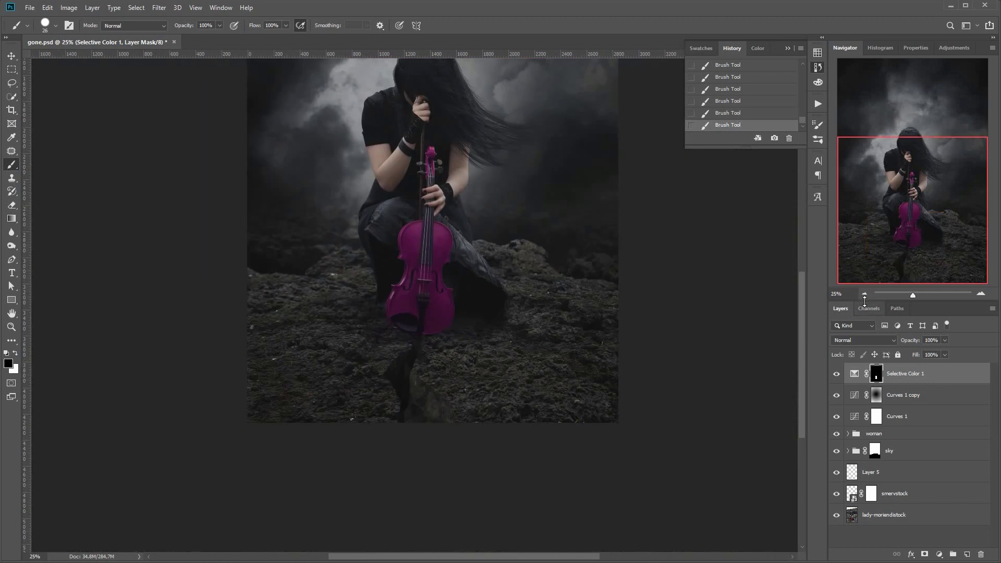
left_click(836, 374)
left_click(837, 374)
left_click(837, 373)
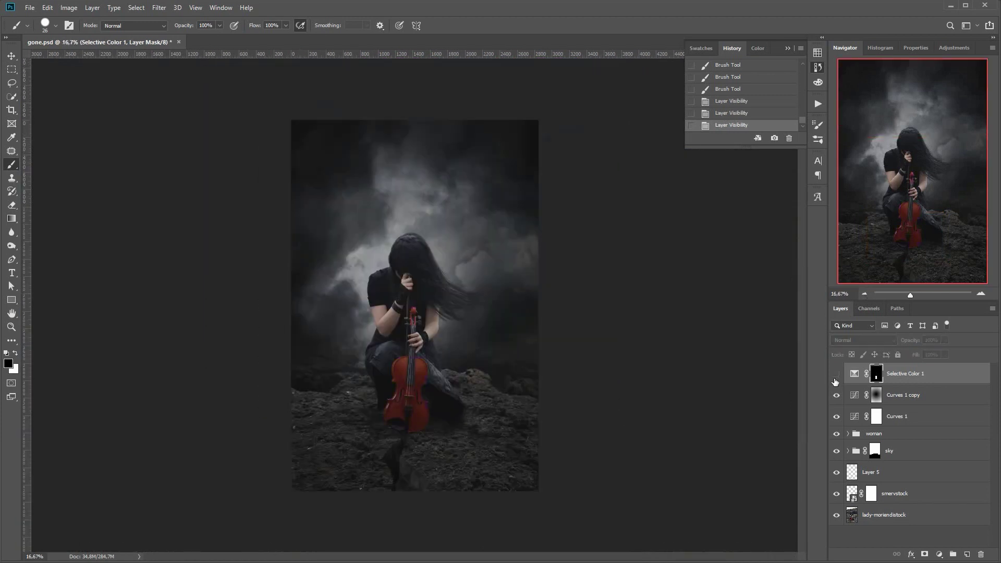
left_click(837, 374)
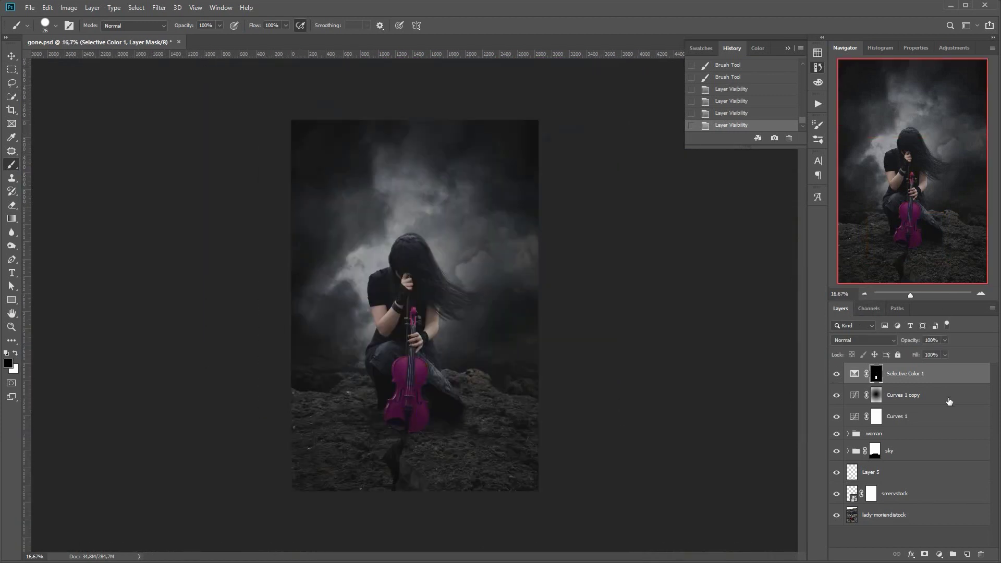
Step: Add a Color Balance adjustment above Selective Color 1 and set its Midtones to red +4 and blue +11
left_click(938, 441)
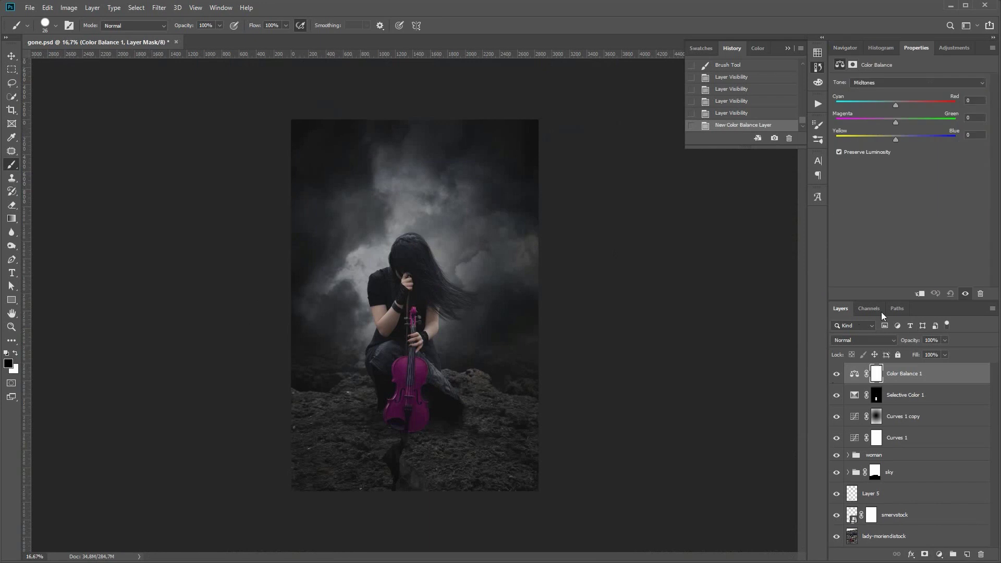
left_click_drag(896, 105, 899, 105)
mouse_move(897, 140)
left_mouse_down()
mouse_move(900, 121)
mouse_move(902, 139)
mouse_move(893, 140)
left_mouse_up()
Step: Fine-tune the Color Balance Highlights sliders and set the Shadows to magenta -2 with the other two values at 0
left_click(896, 83)
left_click(897, 107)
left_click_drag(895, 122, 890, 105)
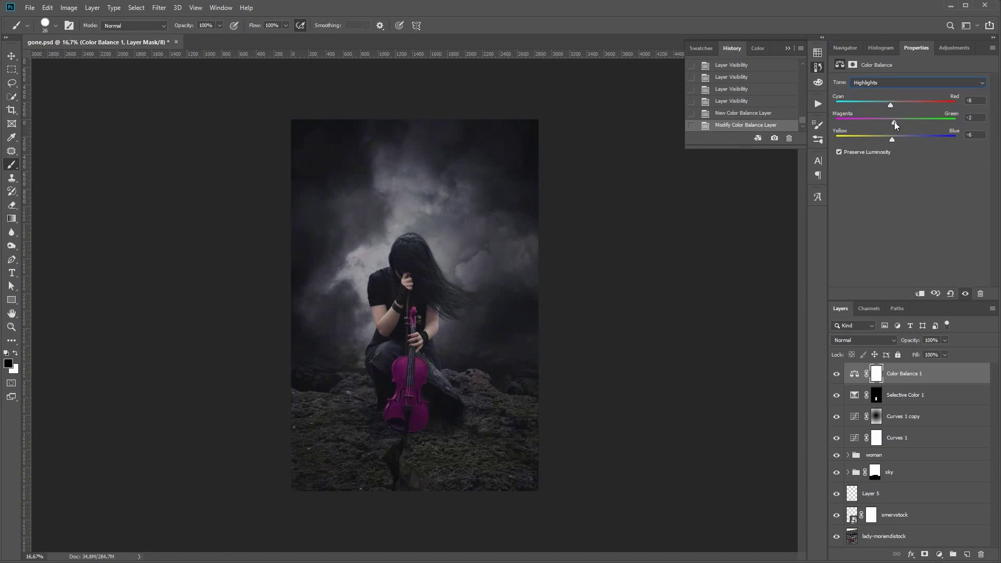
left_click_drag(898, 143, 897, 124)
left_click(890, 82)
left_click(890, 92)
left_click_drag(896, 104, 900, 104)
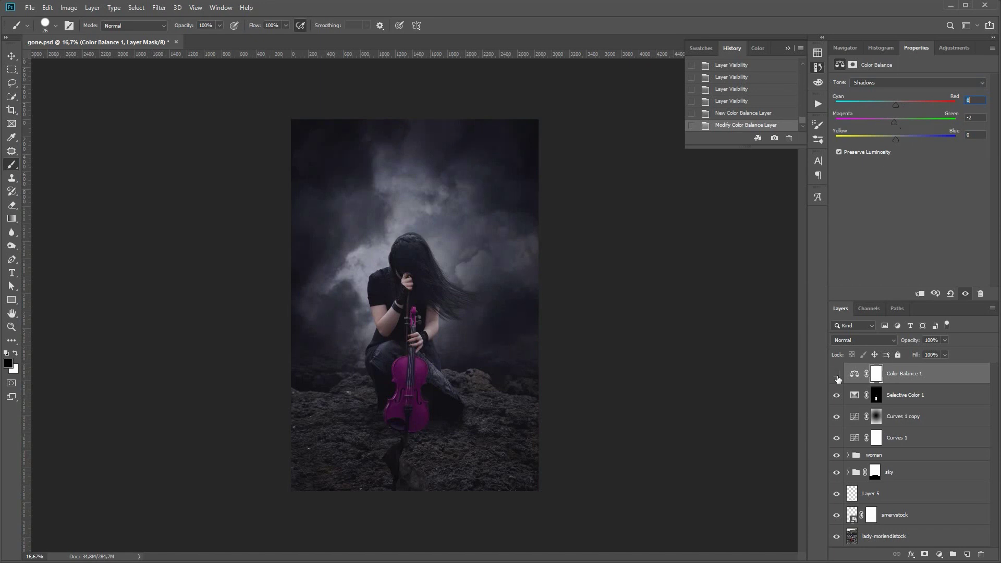
Step: Compare the image with and without Color Balance 1 and reduce that layer's opacity to 73%
left_click(837, 374)
left_click(837, 374)
left_click(836, 375)
left_click(836, 374)
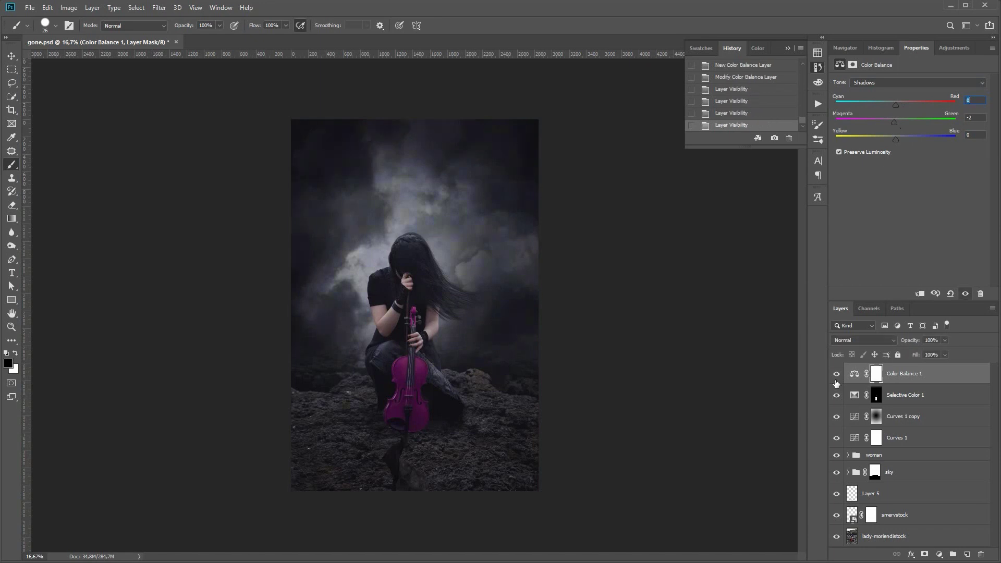
left_click(837, 376)
left_click(837, 376)
left_click(932, 353)
left_click(837, 375)
left_click(837, 375)
key("Return")
Step: Check the Color Balance effect again by toggling the layer and set its opacity to 75%
left_click(854, 374)
left_click(837, 374)
left_click(836, 374)
left_click(837, 375)
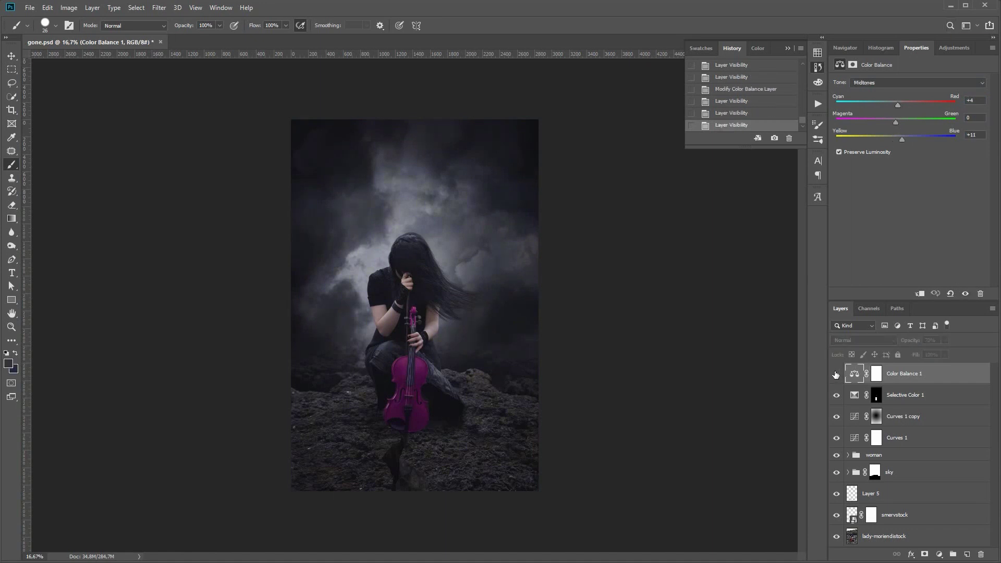
left_click(836, 375)
left_click(945, 340)
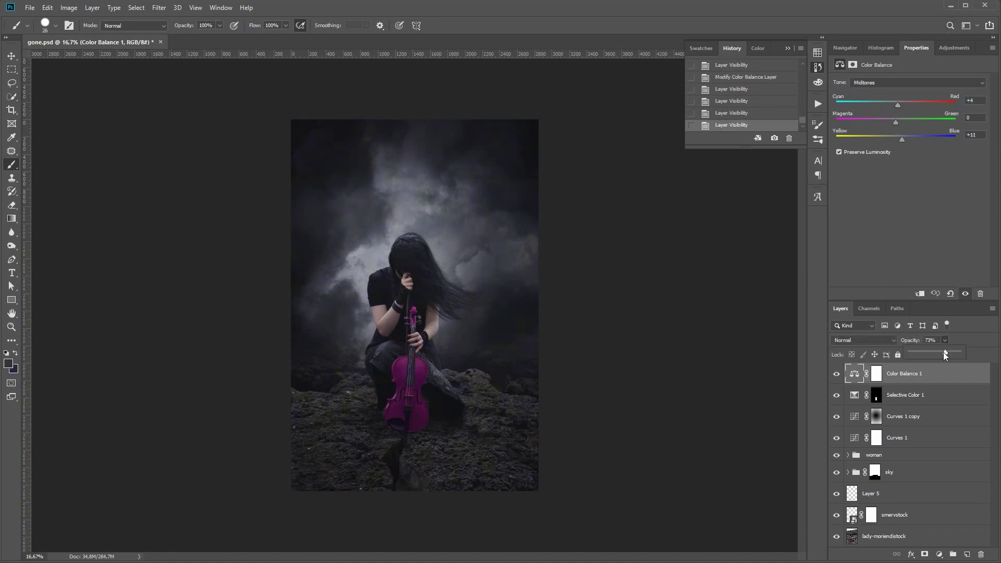
left_click_drag(945, 356, 948, 380)
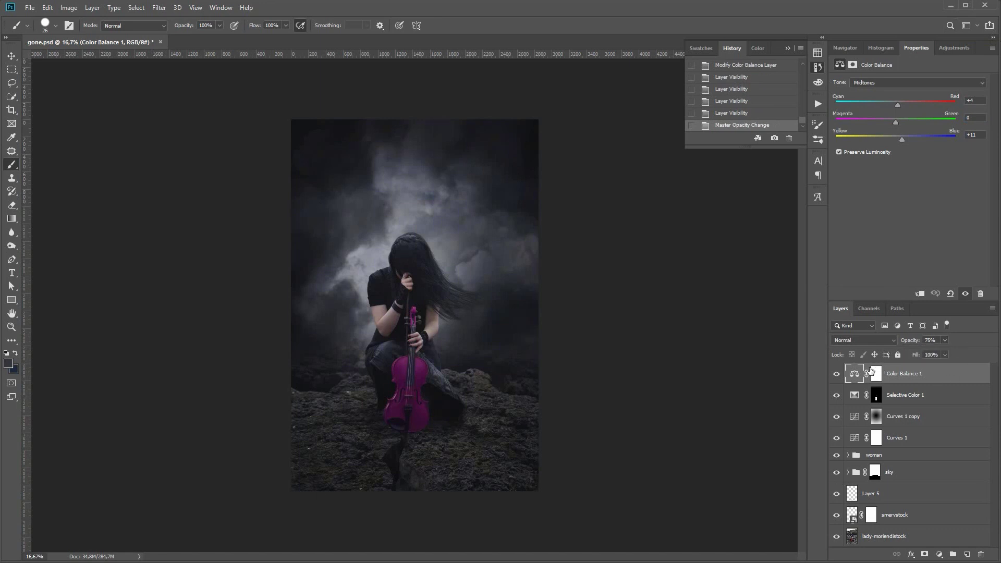
Step: Group the Color Balance 1 and Selective Color 1 layers and compare the image with and without the group
left_click(837, 416)
left_click(836, 417)
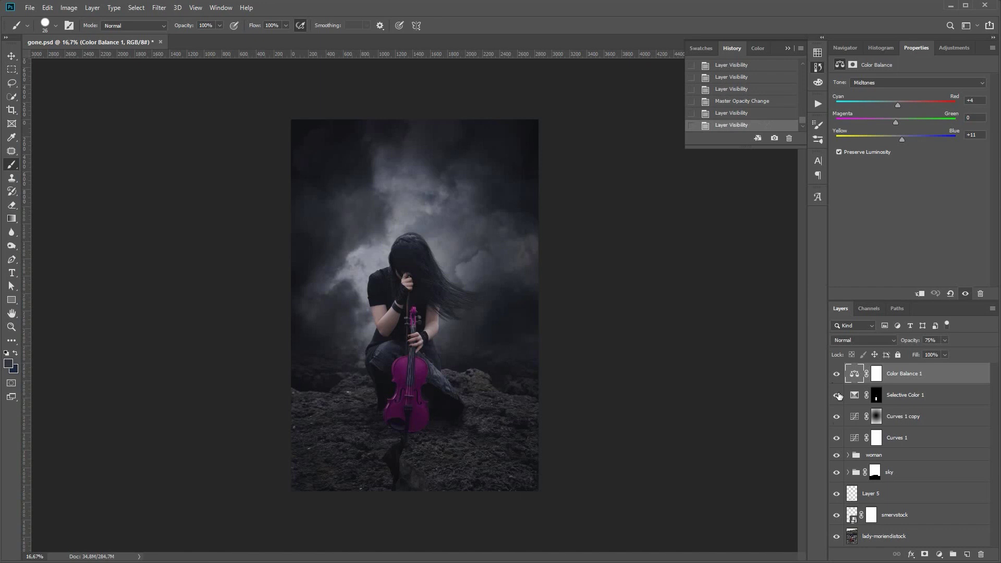
left_click(837, 395)
left_click(836, 395)
left_click(961, 399, "shift")
key("ctrl+g")
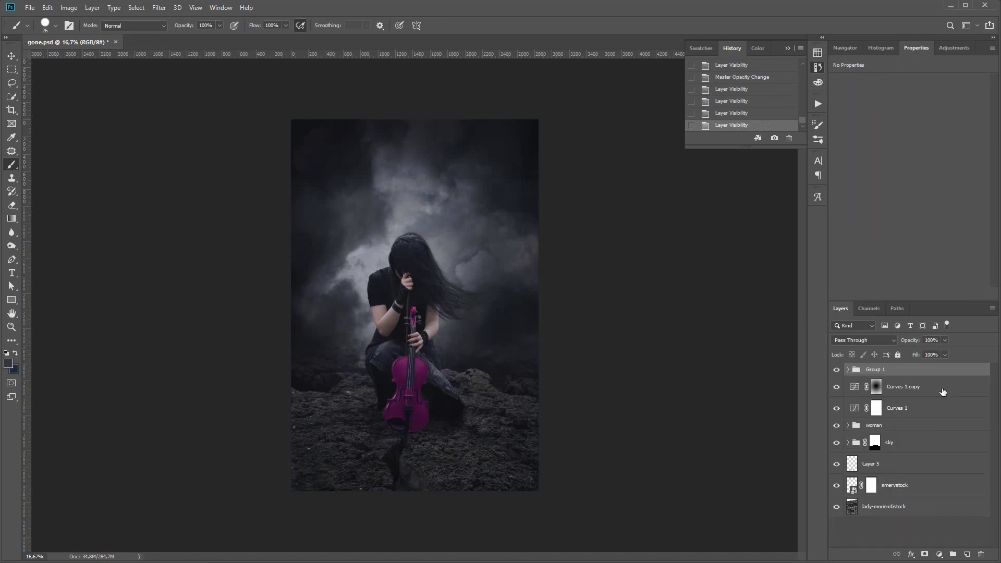
left_click(836, 369)
left_click(836, 369)
Step: Group the Curves 1 and Curves 1 copy layers, and undo the attempted reordering of the new group
left_click(913, 387)
left_click(913, 410, "shift")
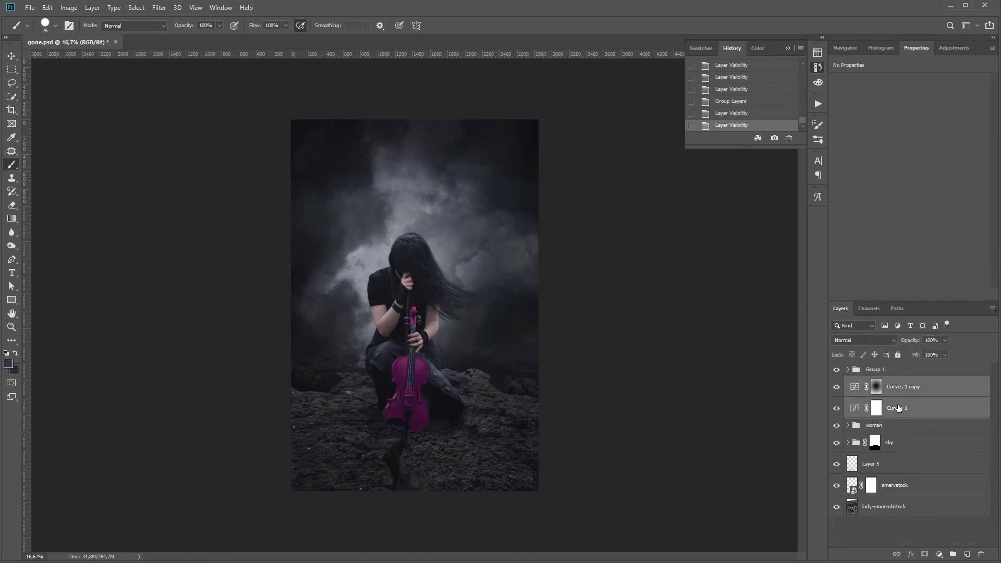
key("ctrl+g")
left_click_drag(881, 383, 850, 364)
key("ctrl+z")
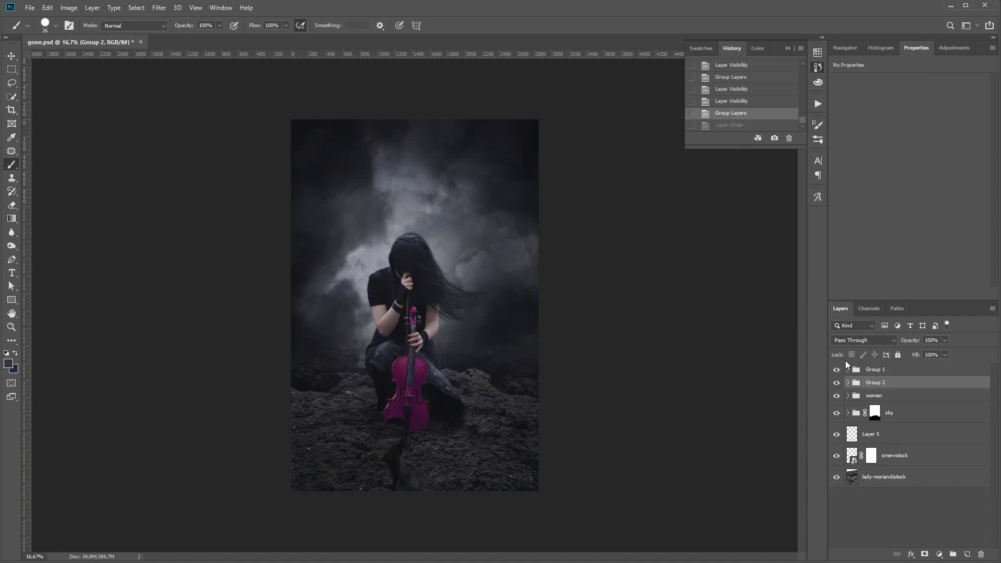
Step: Raise the black point of the Blue channel in Curves 1 to output 5 and compare it with the previous state
left_click(848, 383)
left_click(863, 399)
left_click(864, 422)
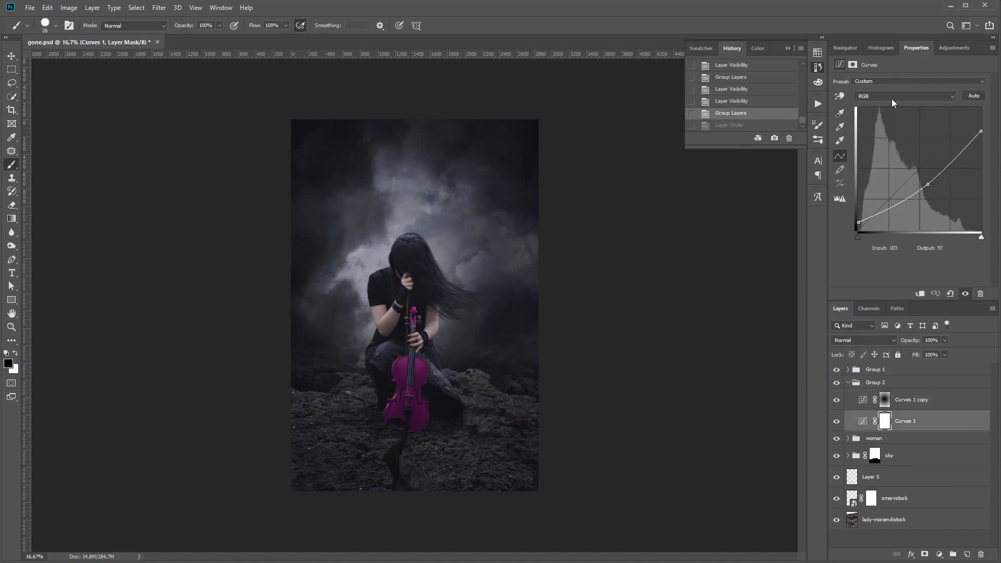
left_click(892, 99)
left_click(885, 114)
left_click(885, 97)
left_click(884, 122)
left_click(883, 97)
left_click(881, 128)
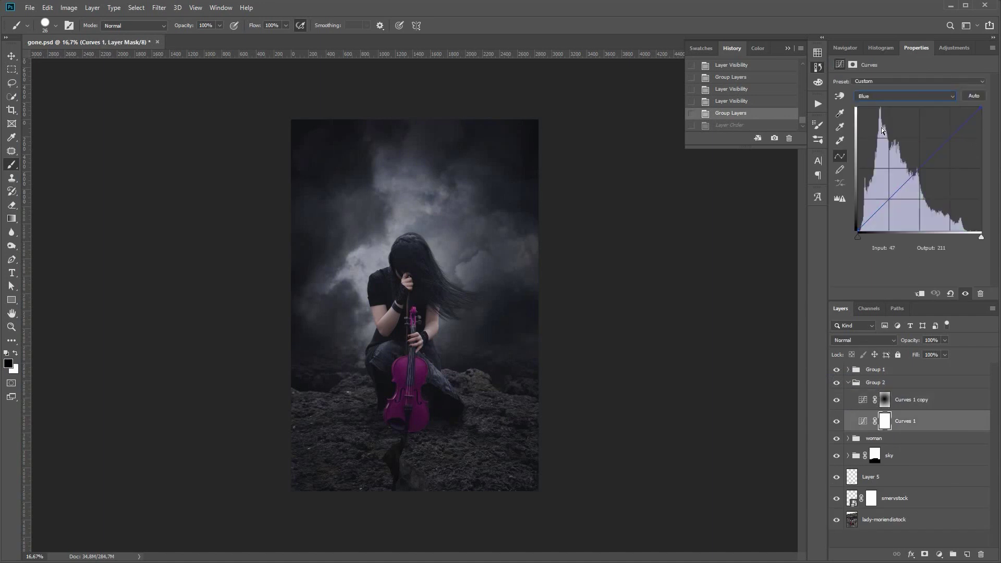
left_click_drag(858, 230, 847, 227)
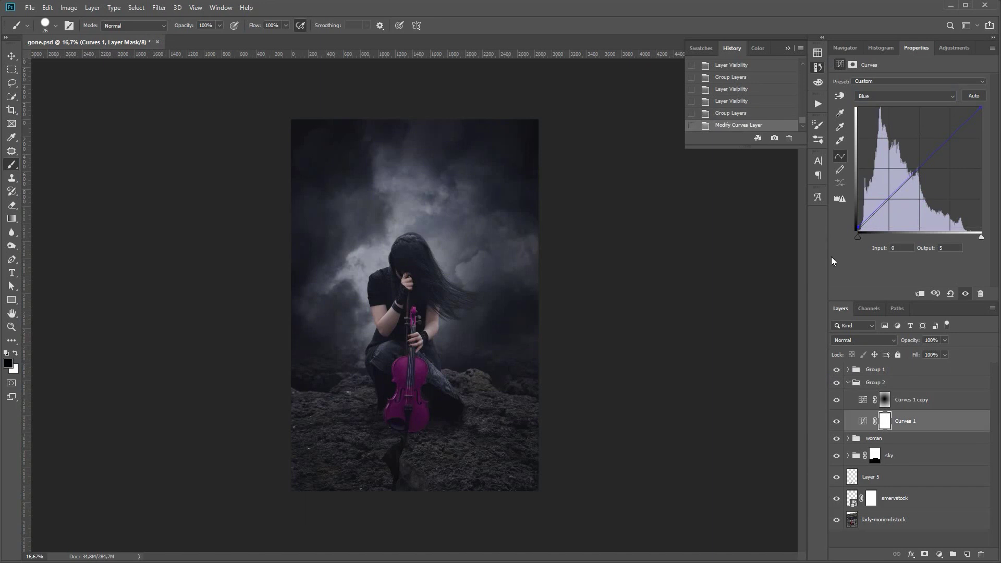
left_click(732, 115)
left_click(732, 125)
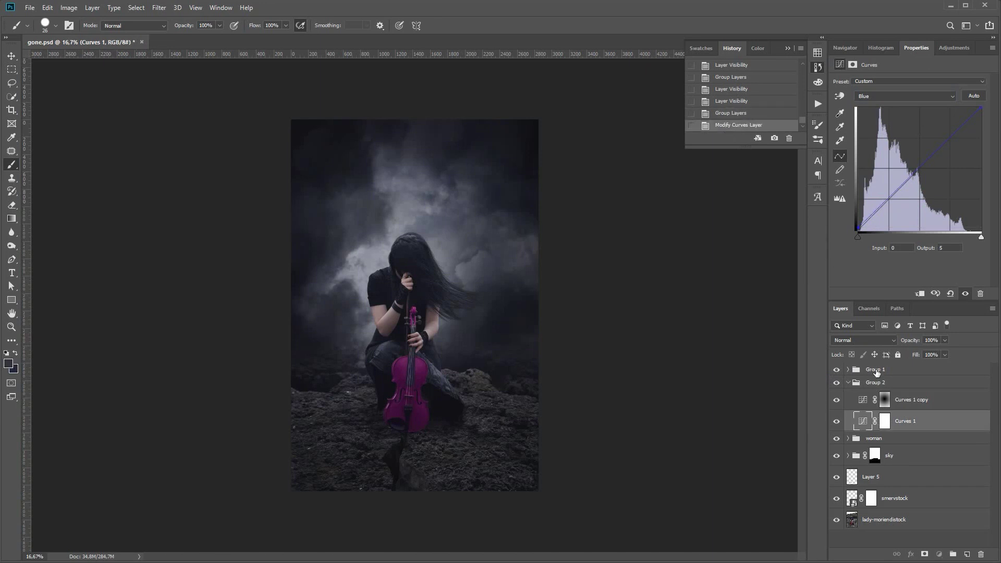
Step: Hide Group 1, raise the Blue channel's black point in Curves 1 further, and check the result with the group toggled
left_click(837, 370)
left_click(885, 421)
left_click(898, 96)
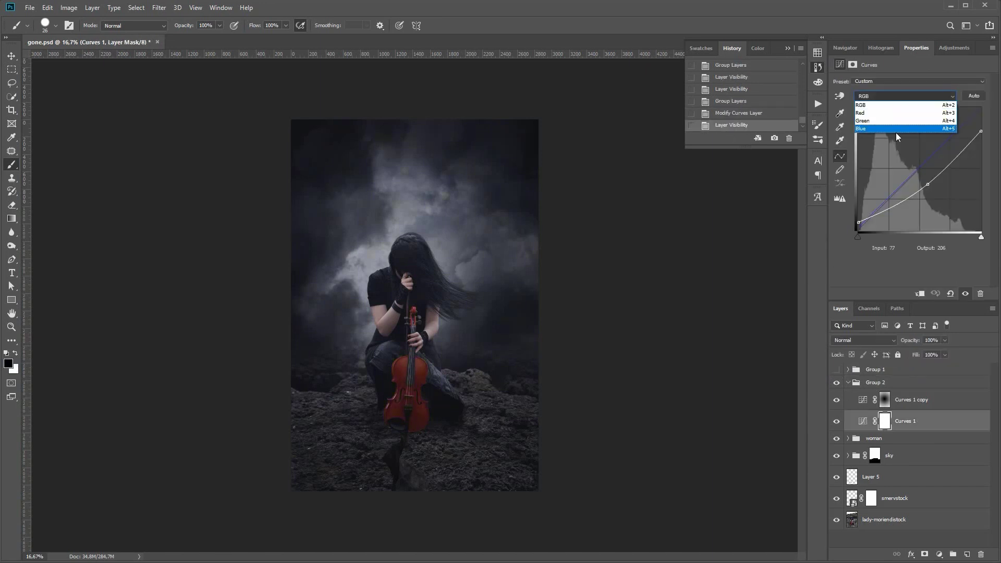
left_click(893, 129)
left_click_drag(858, 230, 834, 217)
left_click(836, 371)
left_click(837, 371)
Step: Move Selective Color 1 below Curves 1 in Group 2 and delete Group 1 with its Color Balance layer
left_click(848, 370)
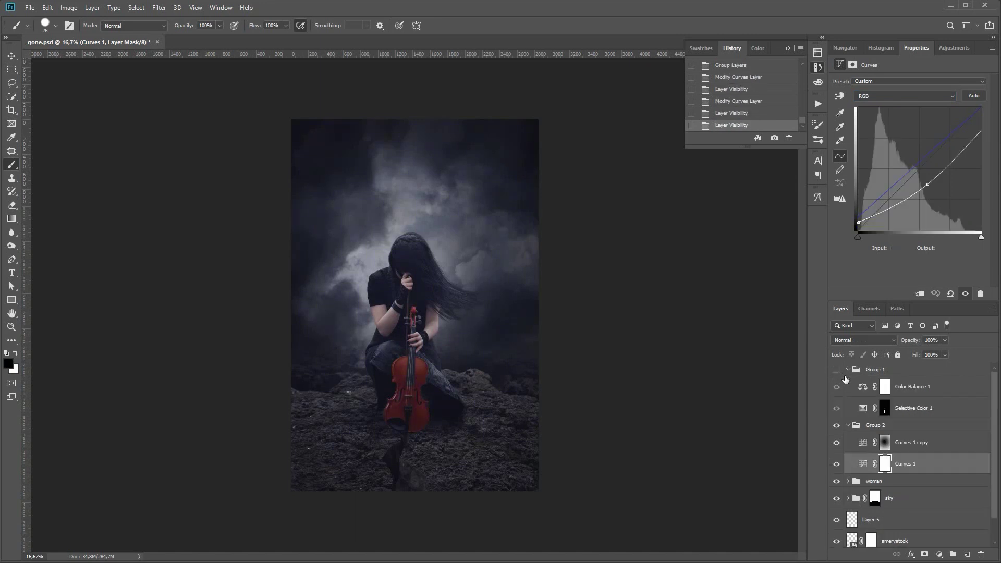
left_click(837, 370)
left_click(837, 387)
left_click(836, 371)
left_click(836, 371)
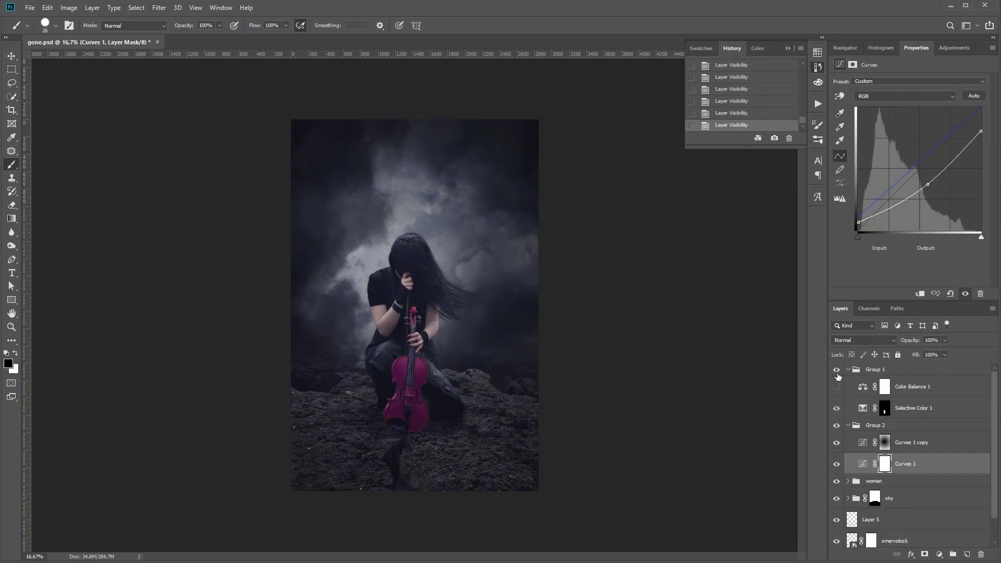
left_click_drag(862, 410, 859, 471)
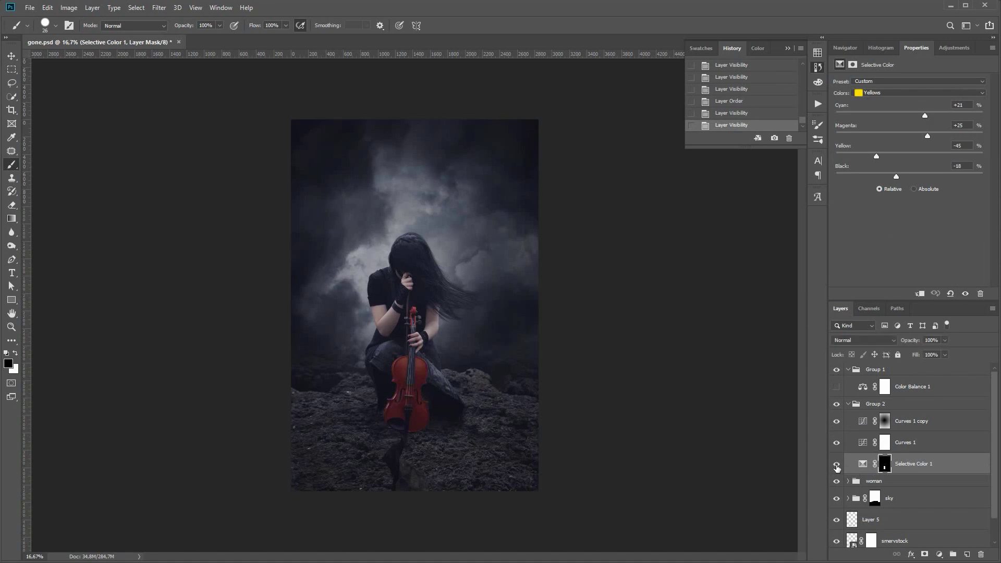
left_click_drag(934, 375, 981, 554)
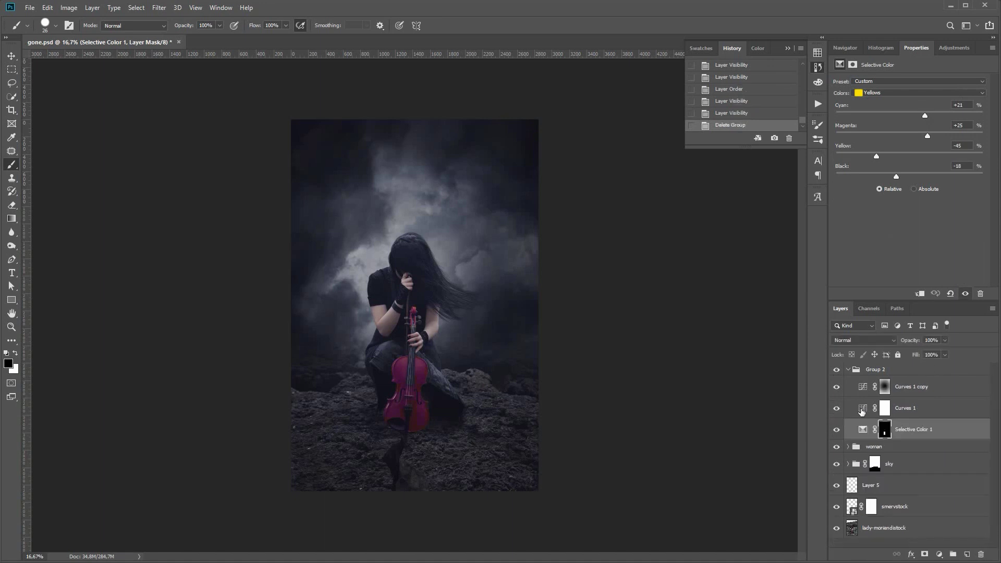
Step: Compare the image with and without Curves 1 and with and without the whole of Group 2
left_click(863, 409)
left_click(837, 408)
left_click(837, 409)
left_click(836, 370)
left_click(837, 371)
Step: Duplicate Selective Color 1 to try a different stacking order, and delete the extra Selective Color layer
left_click(912, 429)
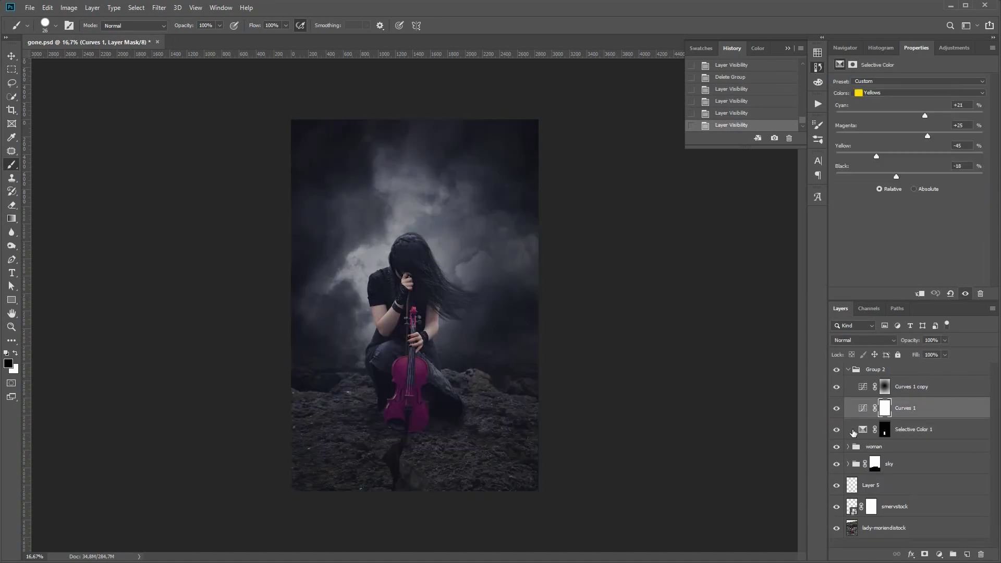
left_click_drag(912, 430, 967, 554)
left_click_drag(866, 434, 981, 555)
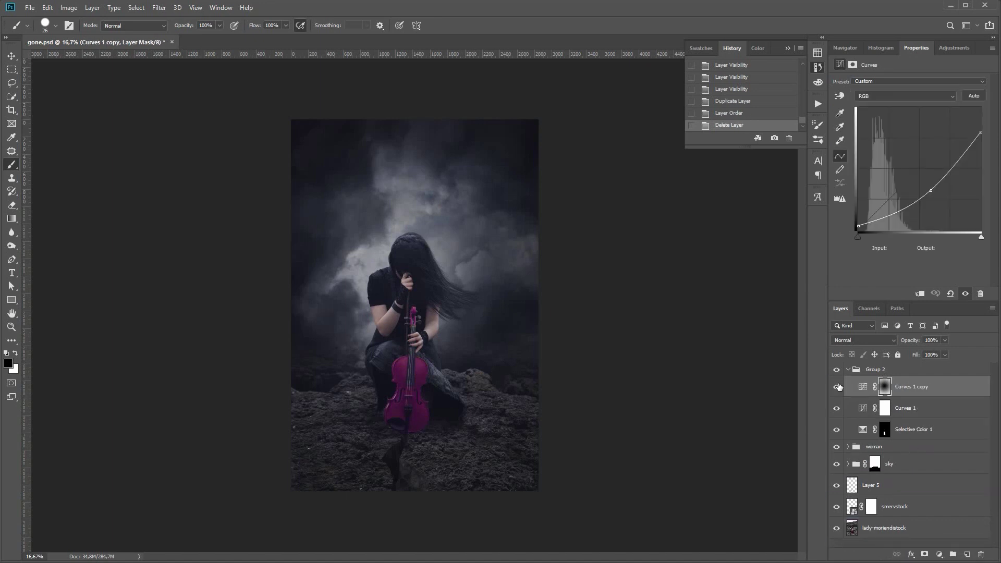
Step: In Curves 1 copy, try the Red channel's black point at input 21 and raise the Blue channel's black point to output 12
left_click(837, 386)
left_click(837, 386)
left_click(906, 95)
left_click(909, 114)
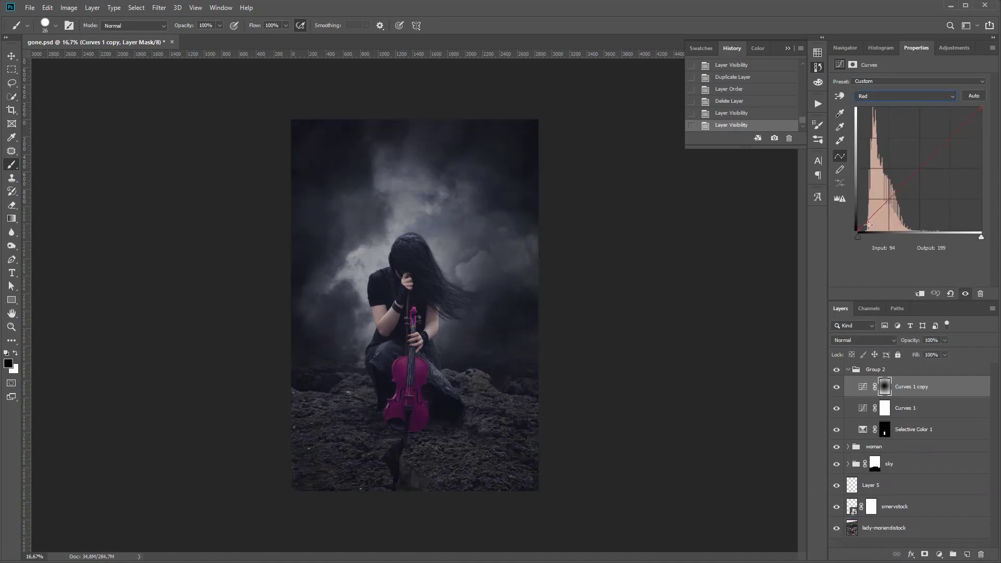
left_click_drag(851, 216, 852, 233)
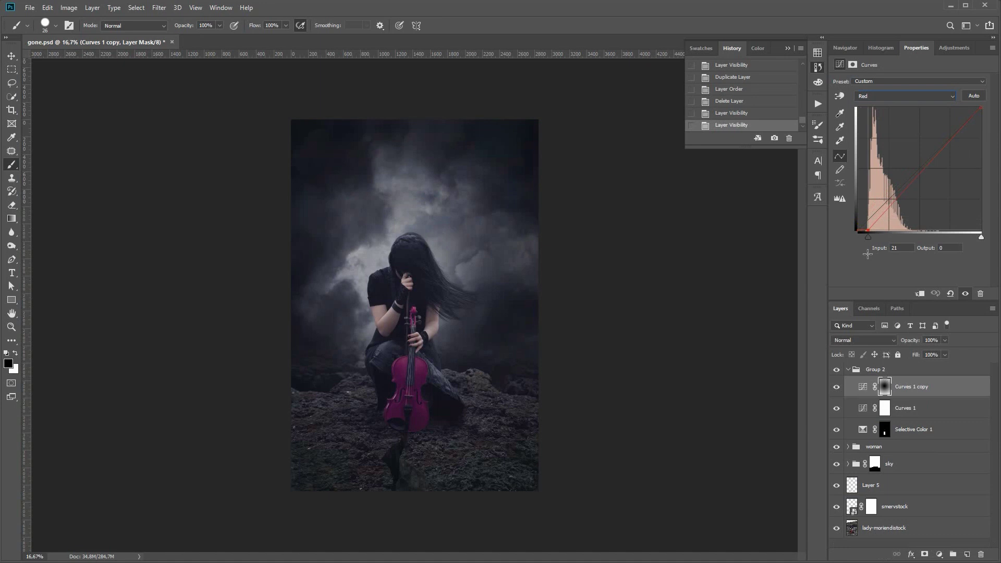
left_click(906, 96)
left_click_drag(857, 233, 855, 223)
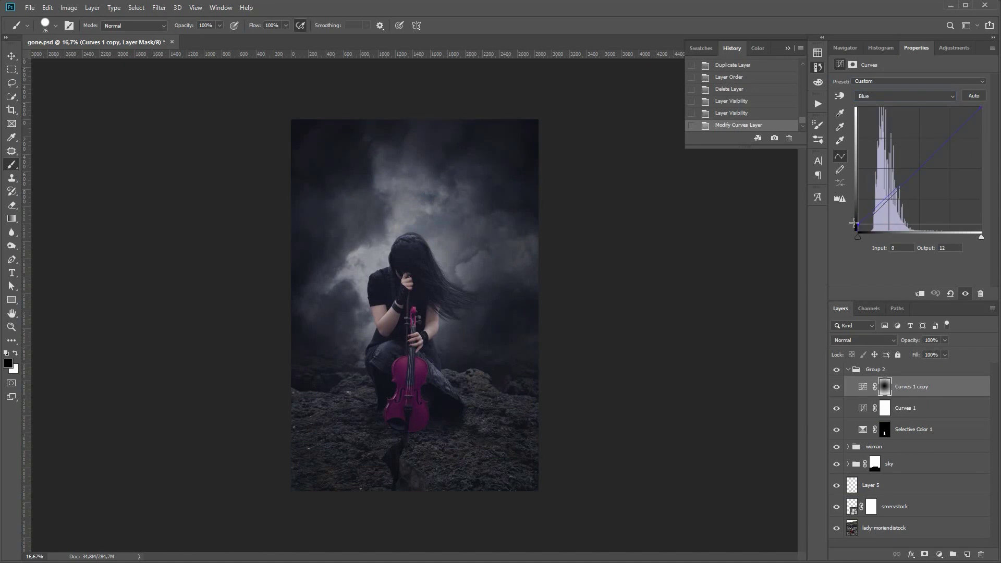
Step: Adjust the Blue channel's shadow and midtone points in Curves 1 copy
mouse_move(981, 107)
left_mouse_down()
mouse_move(936, 108)
mouse_move(980, 108)
mouse_move(980, 117)
mouse_move(980, 107)
left_mouse_up()
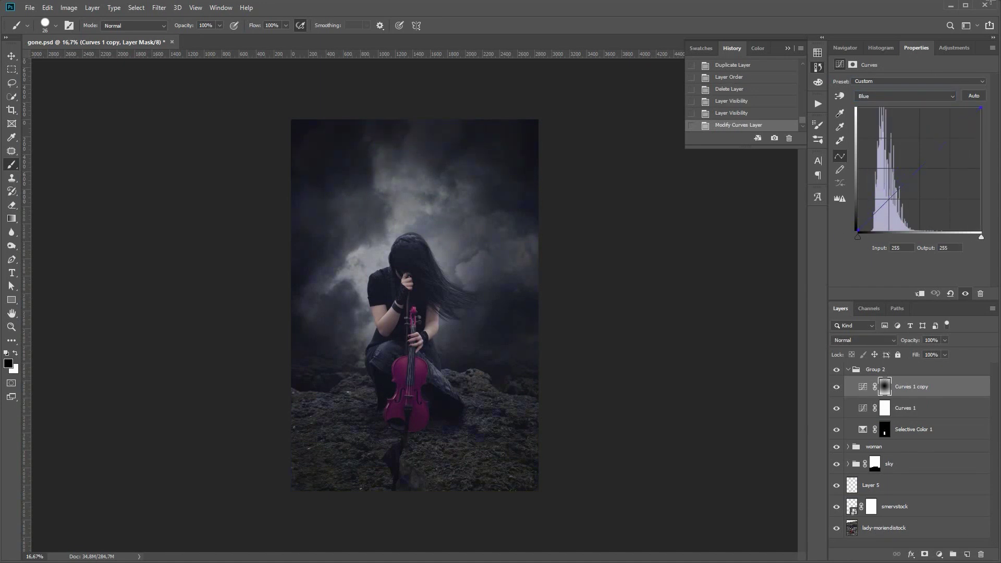
left_click_drag(911, 176, 879, 206)
left_click(905, 407)
Step: Rename Group 2 as colour, collapse it, and compare the image with and without the group
double_click(876, 369)
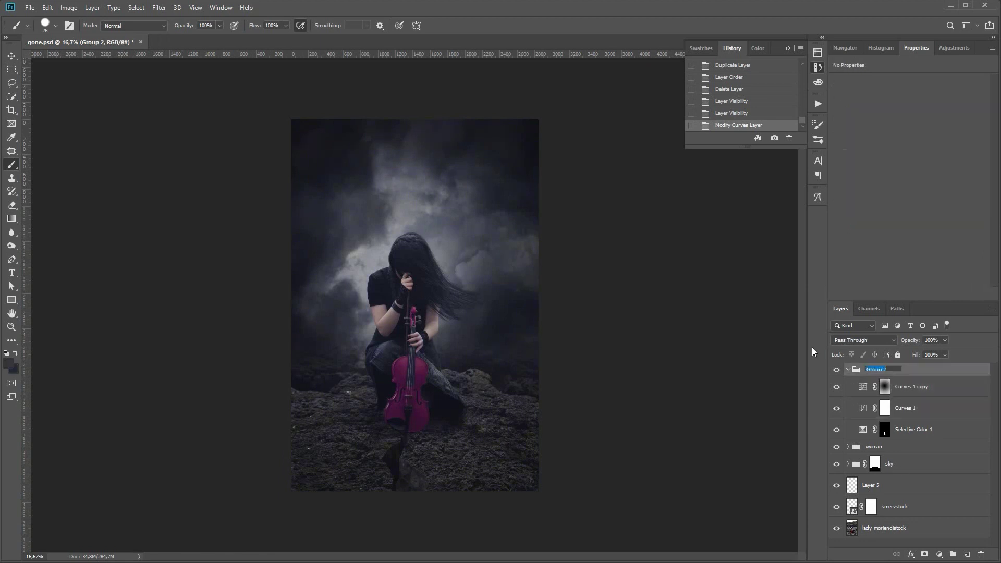
type("colour")
key("Return")
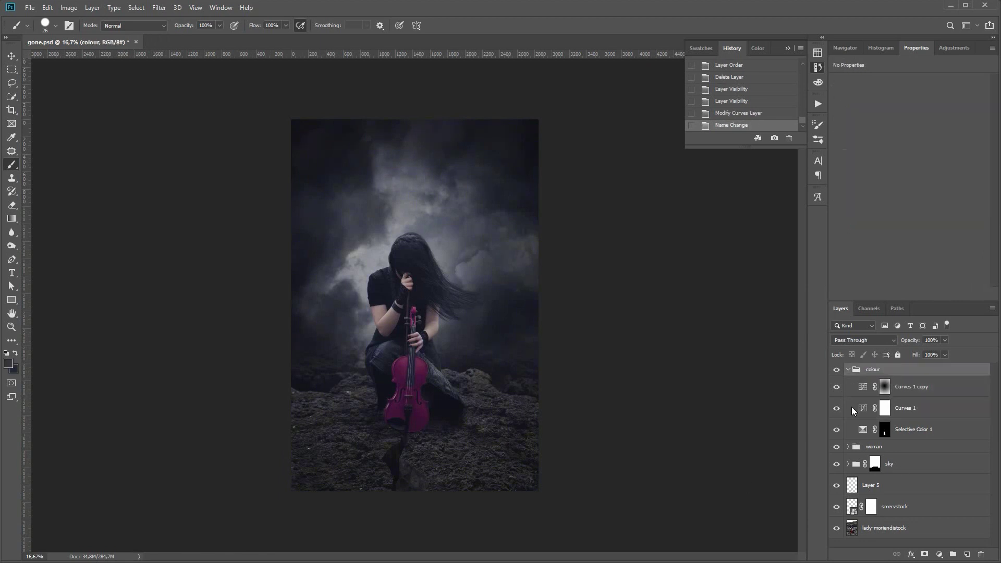
left_click(849, 369)
left_click(836, 369)
left_click(837, 369)
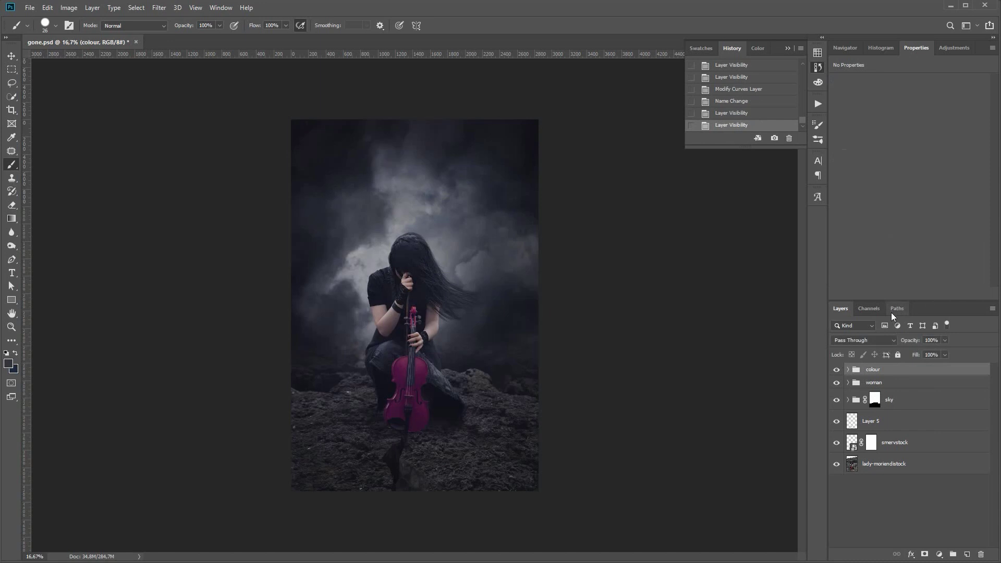
Step: In Curves 1, lower the RGB curve's white point and midtone point, and add an upper point at input 201, output 139
left_click(848, 369)
left_click(866, 408)
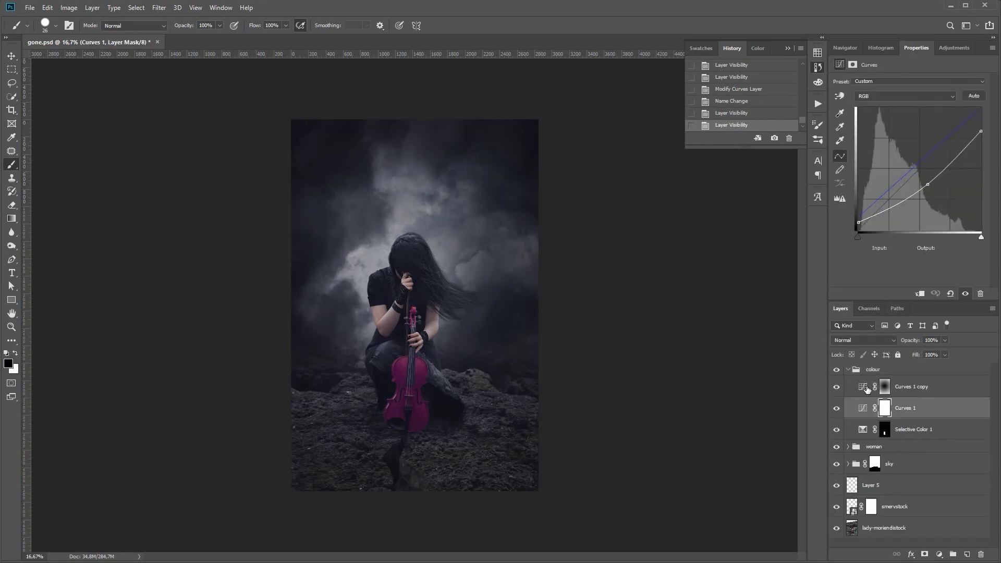
left_click_drag(982, 132, 980, 141)
left_click(928, 185)
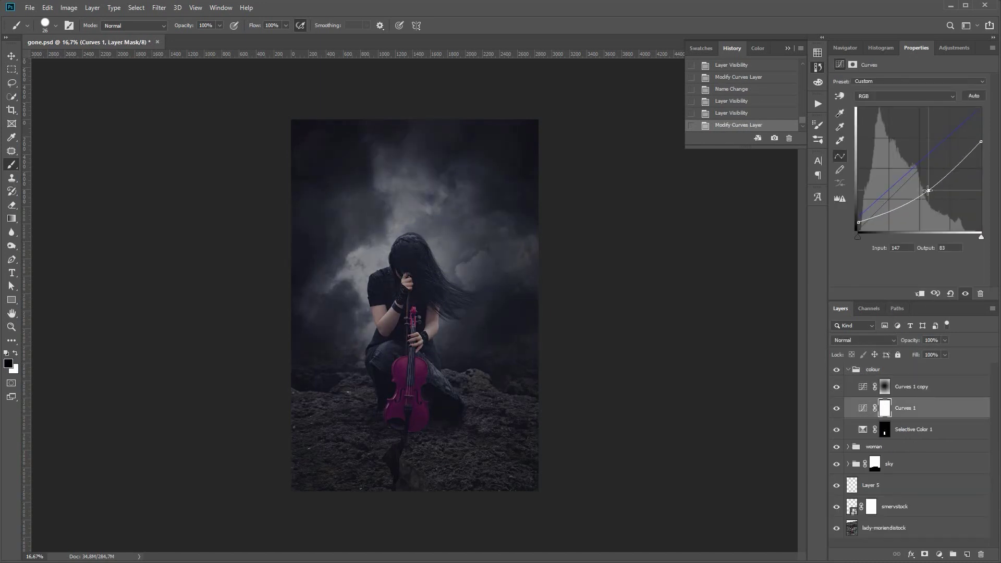
left_click_drag(928, 185, 910, 199)
left_click_drag(958, 165, 954, 163)
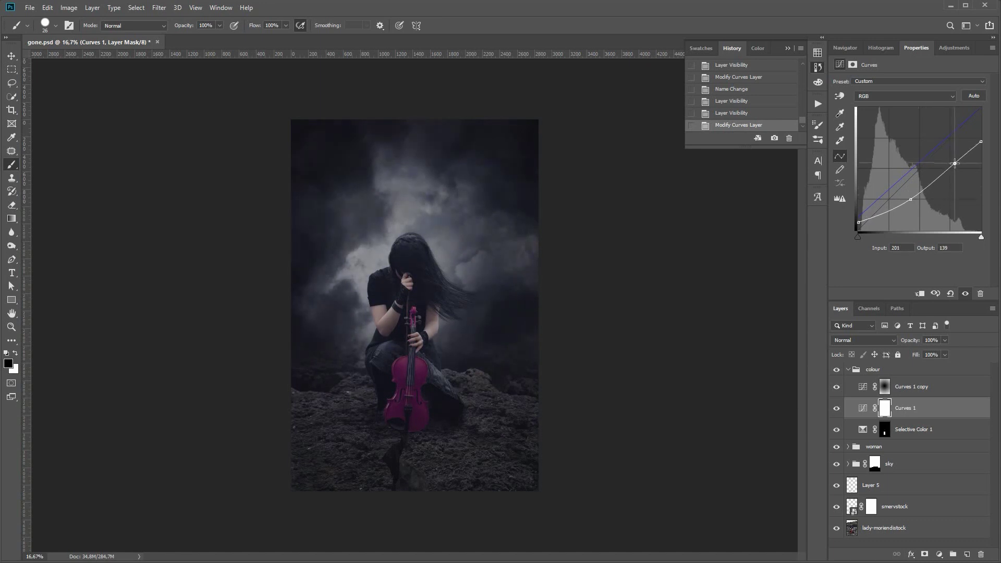
Step: Remove the upper point from the Curves 1 RGB curve, set its white point to output 189, and compare before and after
left_click(744, 113)
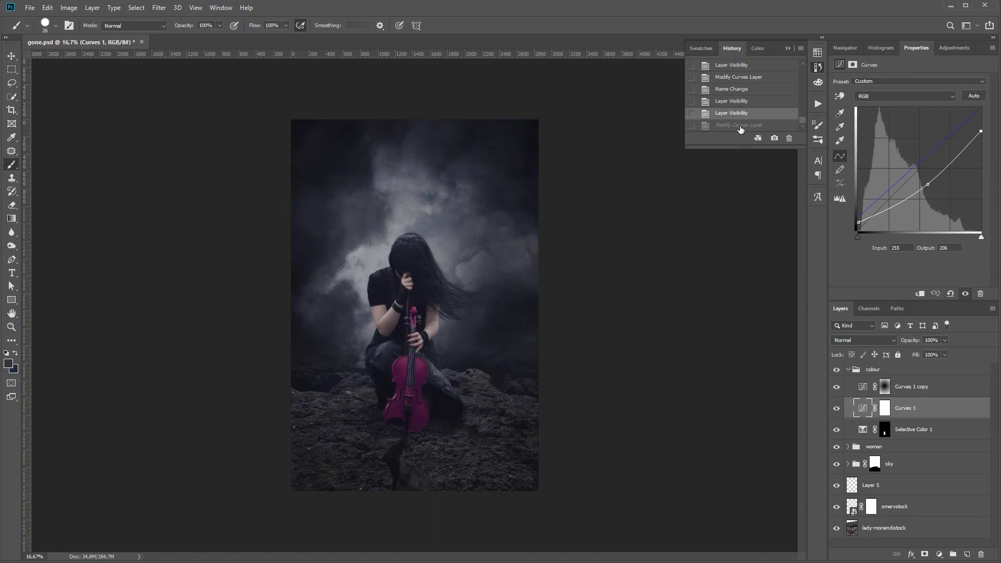
left_click(741, 125)
left_click_drag(955, 163, 994, 158)
left_click(981, 142)
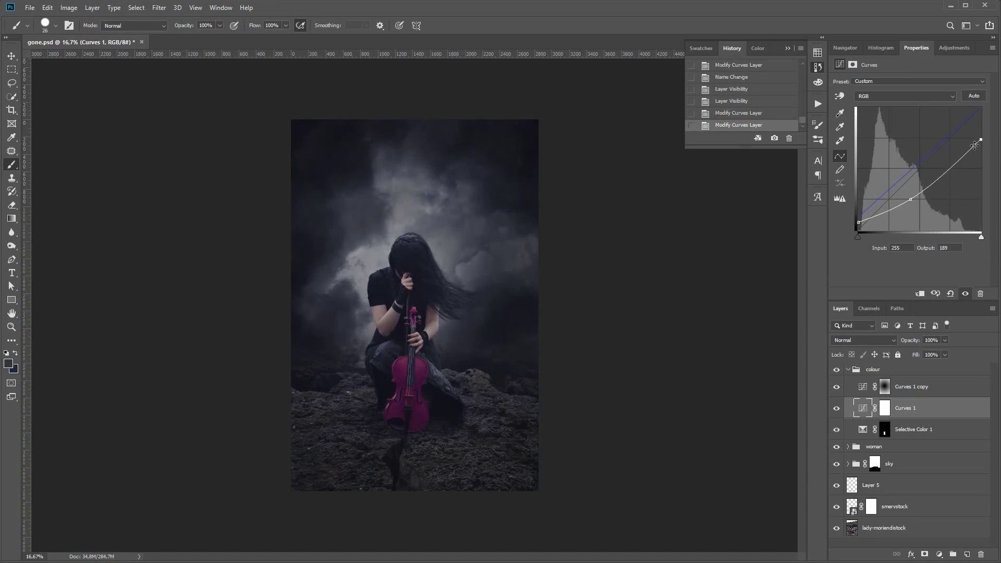
left_click(750, 103)
left_click(736, 126)
left_click(849, 371)
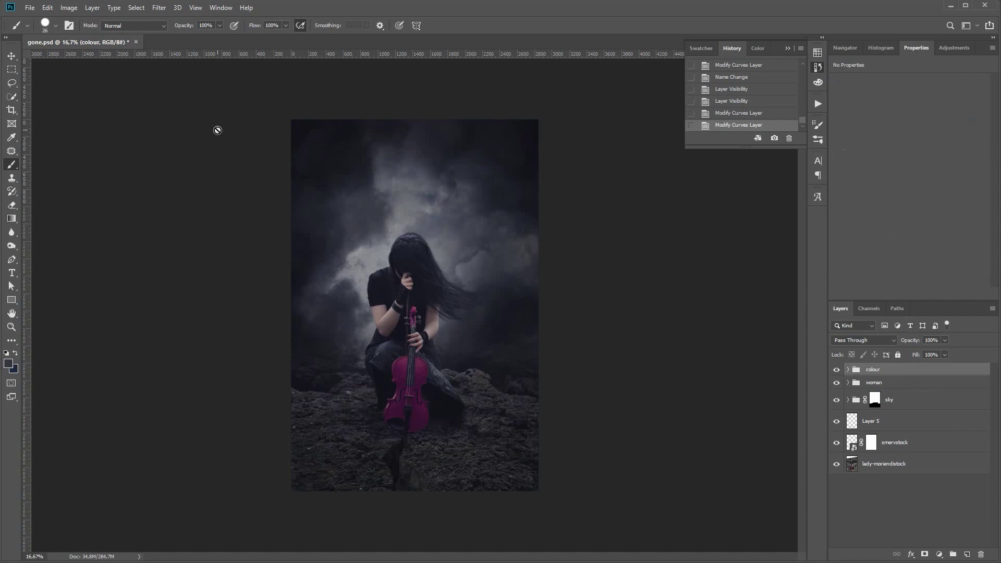
Step: Switch to Bridge, look through the 04. Fire folder and open Magic_fire_03_by_Ayelie_stock.jpg in Photoshop
left_click(31, 8)
left_click(40, 113)
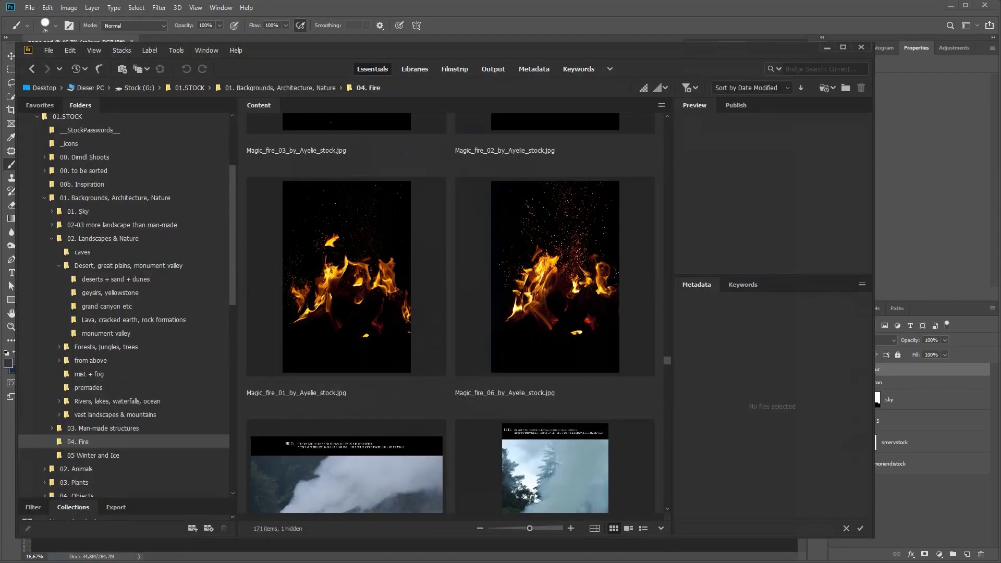
left_click(567, 295)
scroll(553, 332, "up", 1)
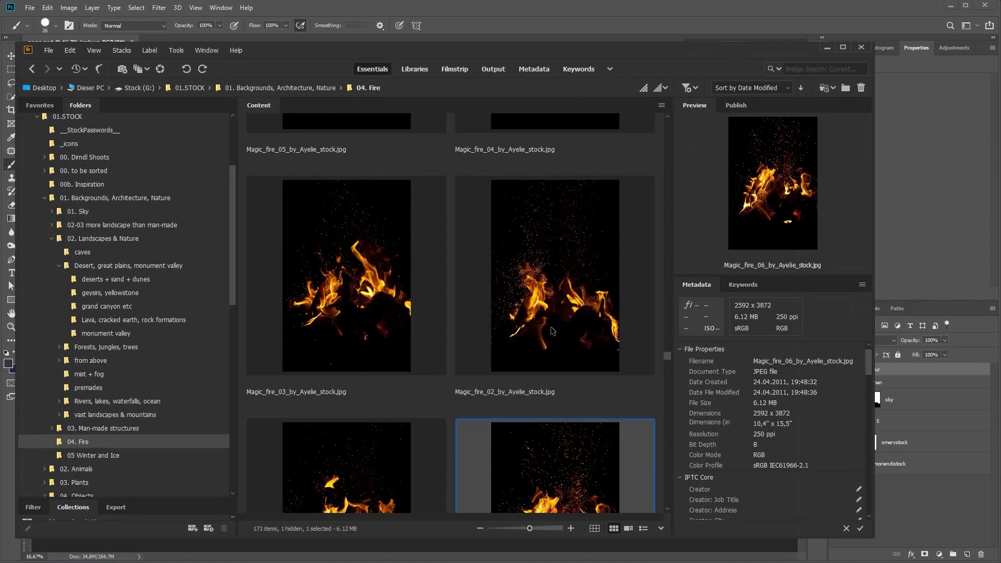
double_click(319, 282)
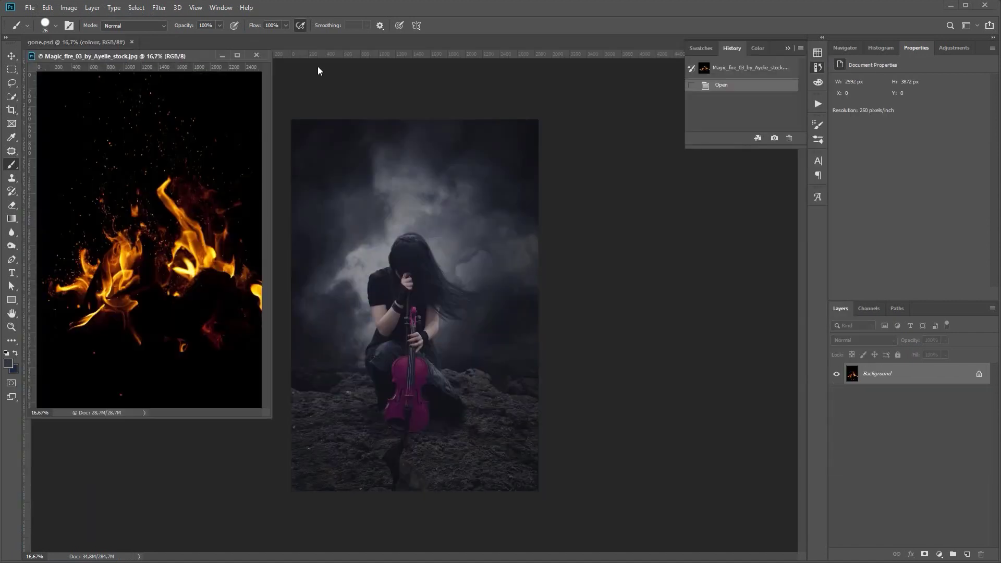
Step: Copy the fire photo into gone.psd as a layer named ayelie-stock and close the fire document
key("v")
left_click_drag(228, 230, 359, 249)
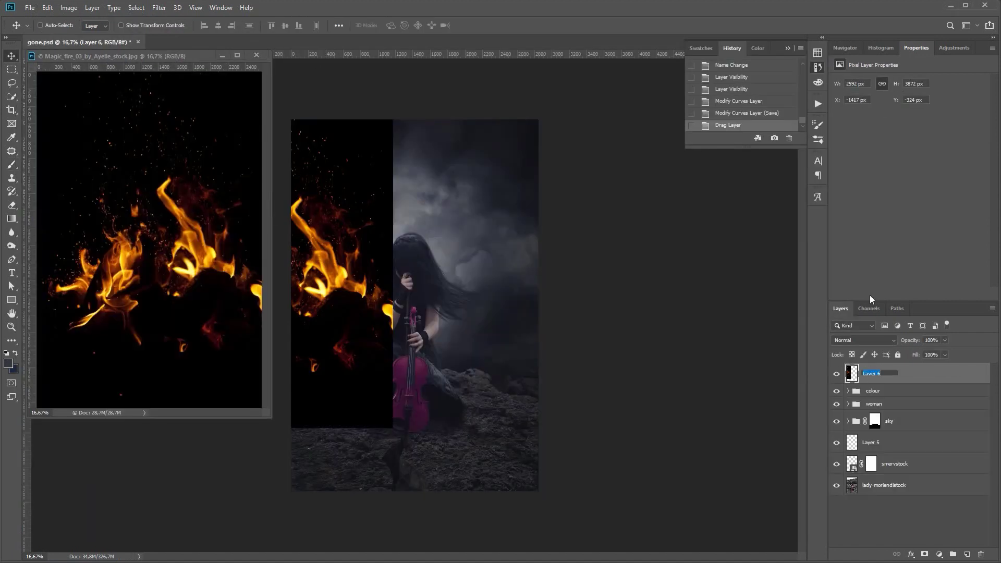
type("ayelie-stock")
key("Return")
left_click(256, 55)
Step: Set the ayelie-stock layer's blend mode to Screen and move the flames over the violinist and the rocks
left_click(865, 341)
left_click(851, 420)
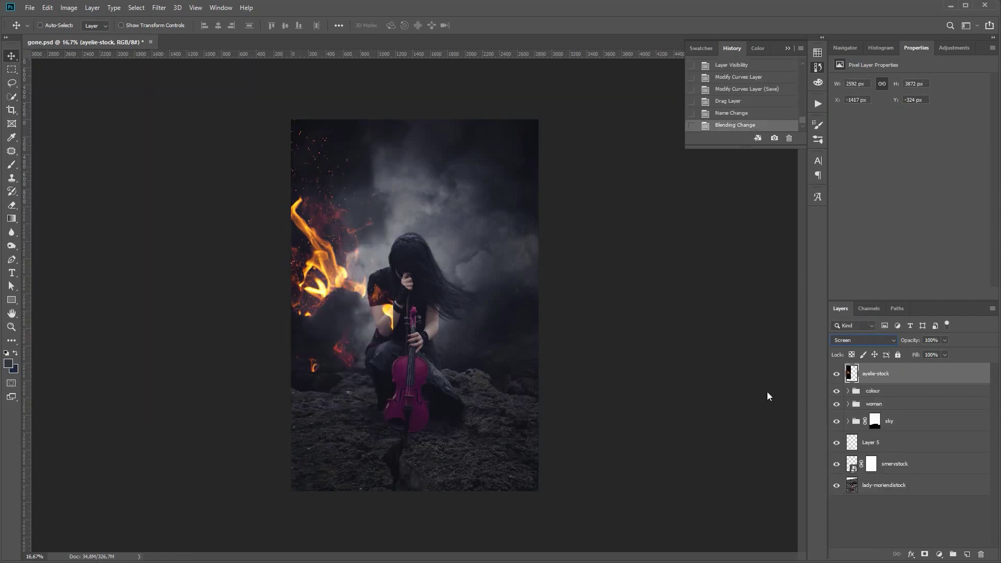
left_click_drag(231, 238, 360, 291)
left_click_drag(408, 298, 423, 316)
Step: Apply Levels to the ayelie-stock layer with the shadow input at 12 to darken the fire's background
key("ctrl+l")
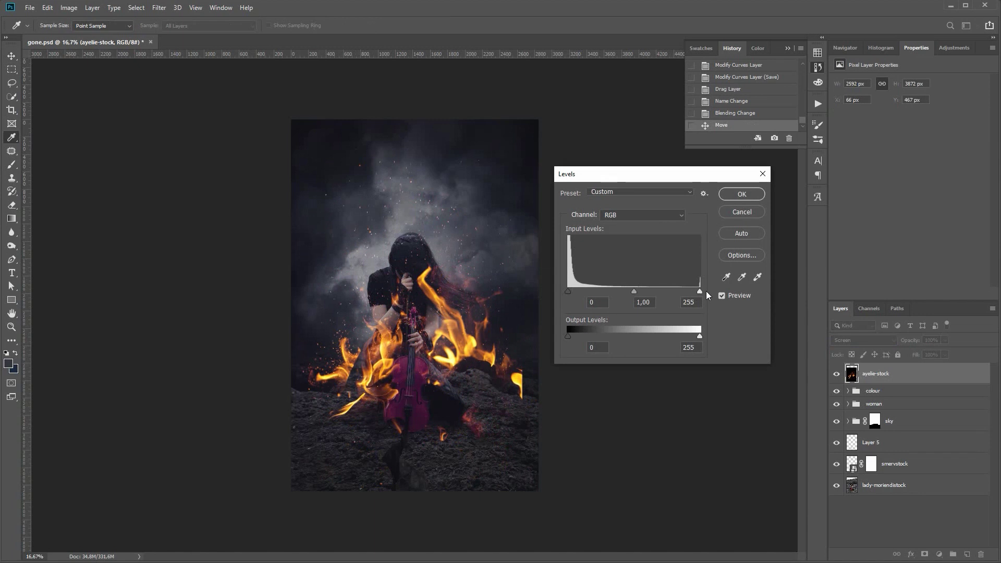
left_click_drag(568, 291, 577, 293)
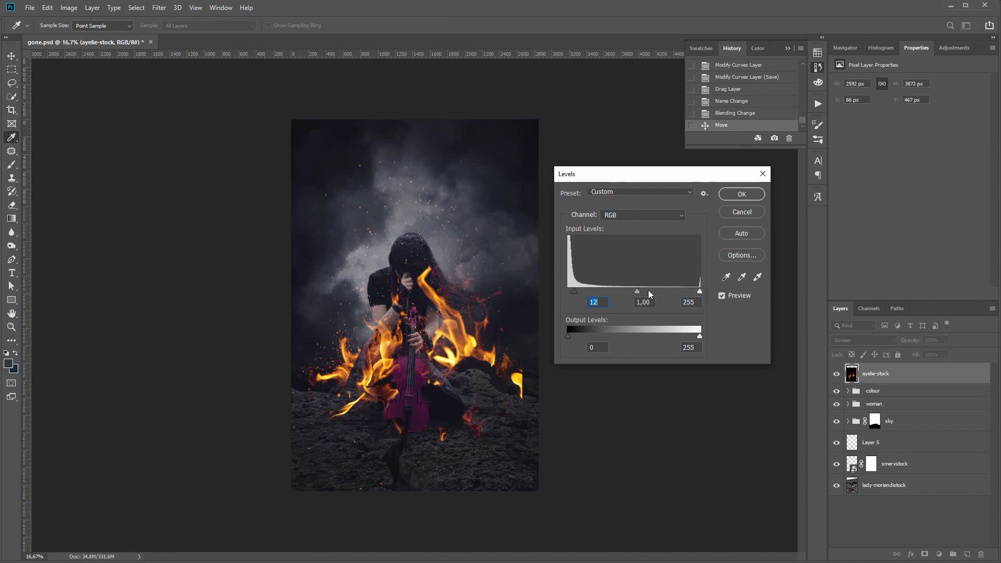
key("Return")
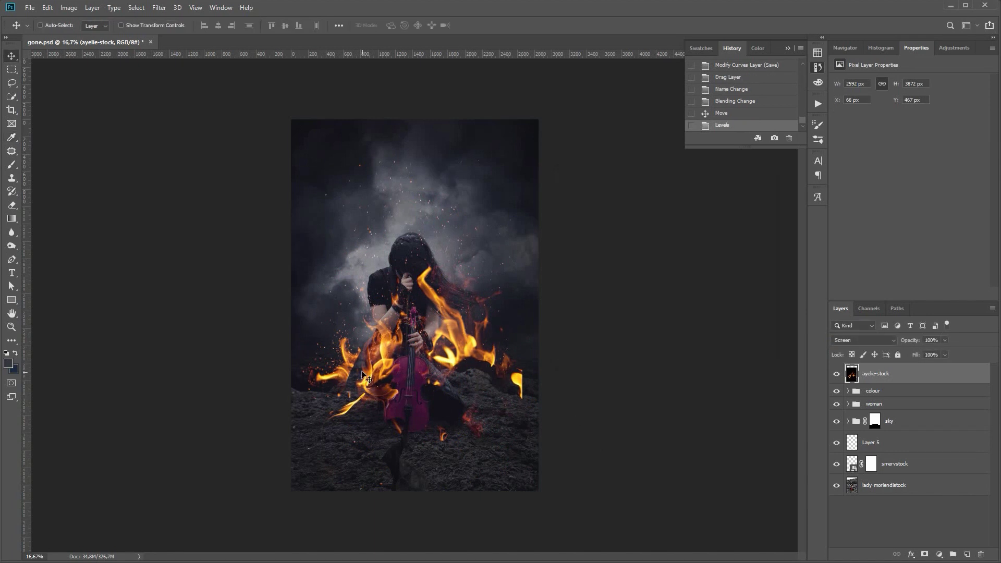
Step: Mask ayelie-stock to a lassoed flame beside the violin and convert the layer to a Smart Object, keeping the layer mask
left_click(12, 83)
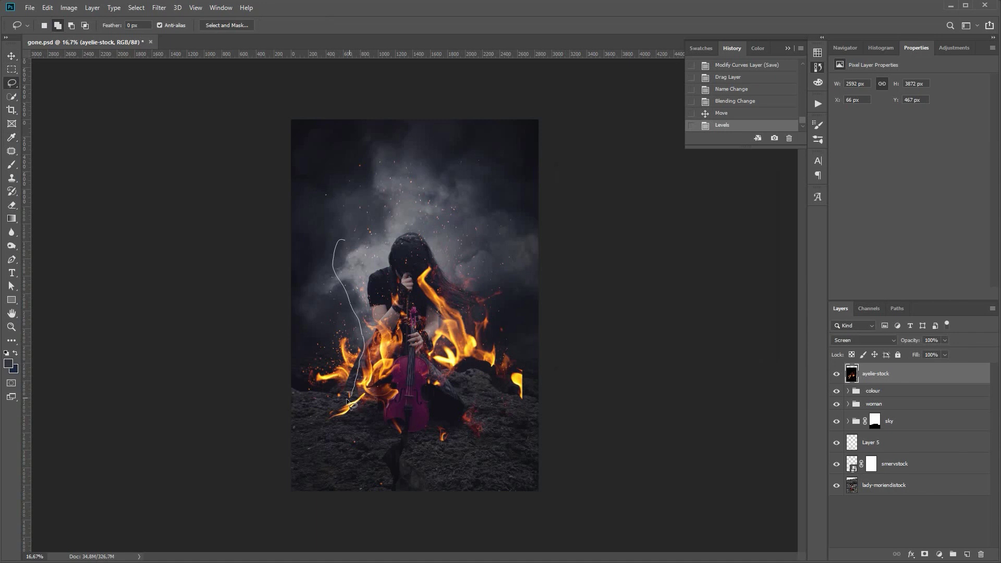
left_click_drag(410, 462, 410, 330)
mouse_move(437, 259)
left_mouse_down()
mouse_move(322, 222)
mouse_move(344, 258)
mouse_move(350, 230)
left_mouse_up()
left_click(925, 554)
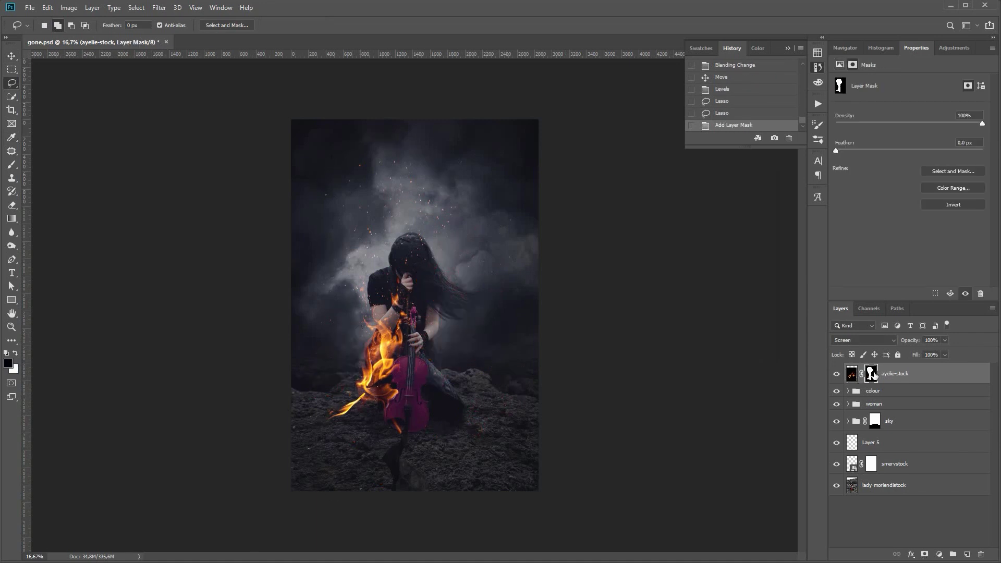
mouse_move(873, 374)
left_mouse_down()
mouse_move(873, 391)
mouse_move(871, 374)
left_mouse_up()
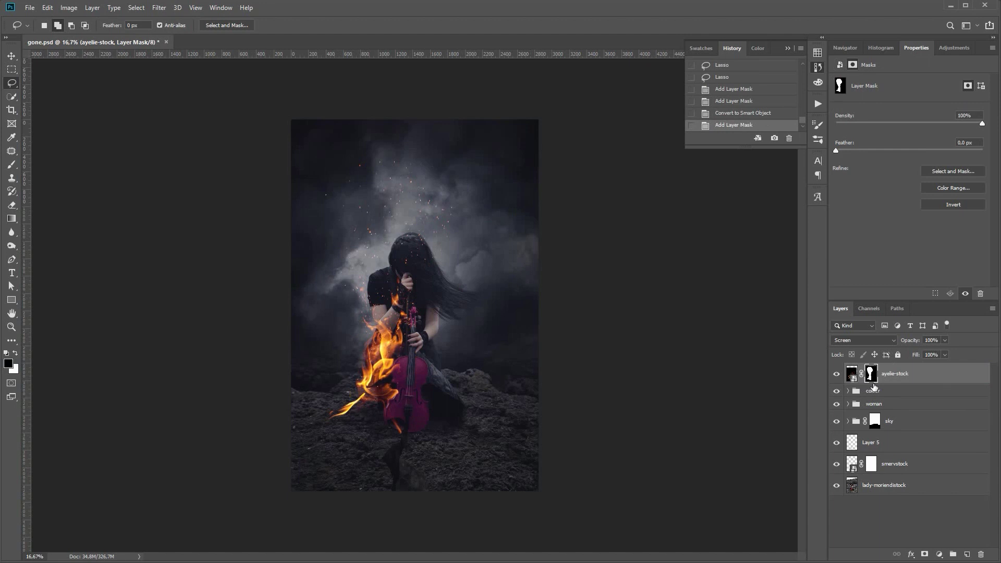
Step: Scale the masked flame to 46.35%, rotate it -24.86° and place it on the rock at the image's lower edge
key("v")
left_click_drag(401, 348, 429, 436)
key("ctrl+t")
left_click_drag(541, 270, 421, 451)
left_click_drag(349, 538, 398, 470)
left_click_drag(513, 391, 490, 368)
left_click_drag(431, 467, 420, 459)
left_click_drag(519, 360, 511, 350)
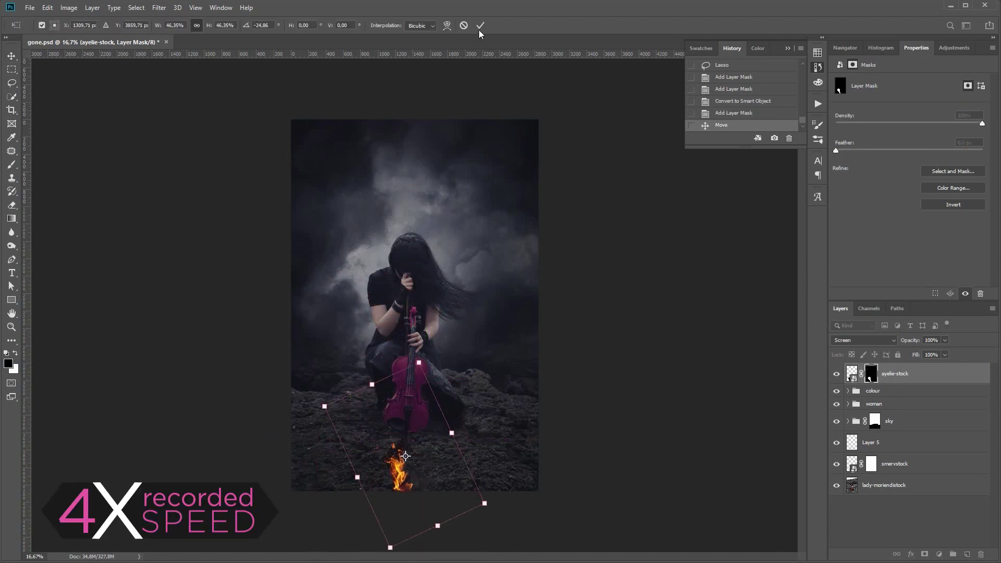
key("Return")
left_click_drag(419, 484, 416, 486)
Step: Zoom to 25% and move the flame up over the dark crack just beneath the violin
left_click(845, 48)
left_click(981, 294)
left_click_drag(914, 217, 916, 237)
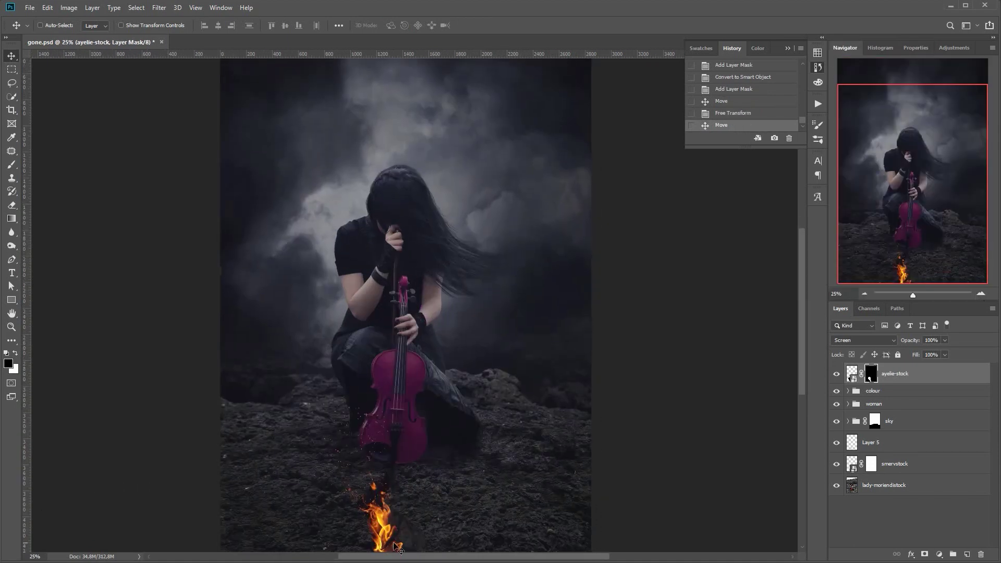
mouse_move(399, 545)
left_mouse_down()
mouse_move(394, 525)
mouse_move(427, 522)
left_mouse_up()
Step: Create a group whose inverted mask hides a lassoed rock area beside the crack, and move ayelie-stock into it
left_click(12, 83)
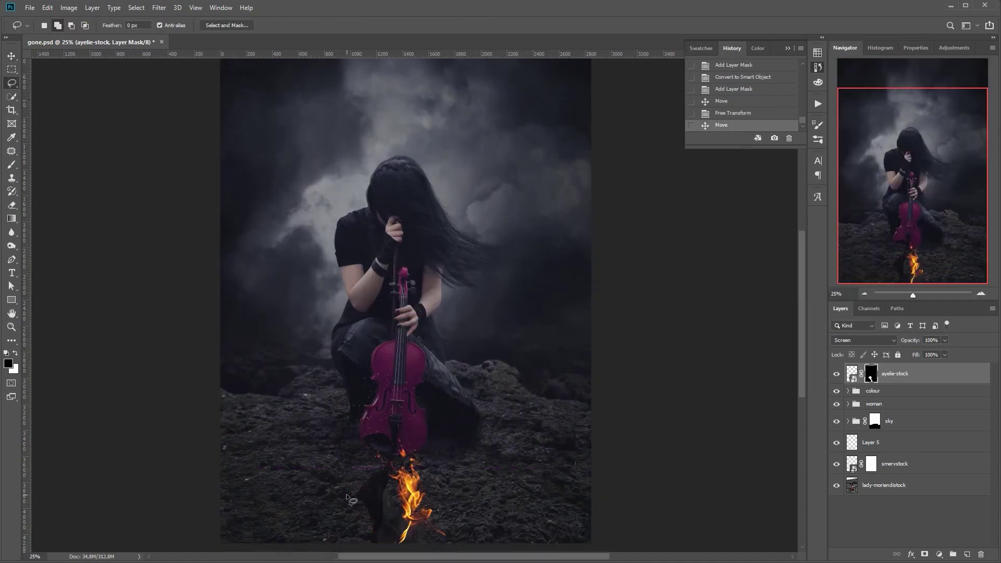
left_click_drag(367, 554, 338, 496)
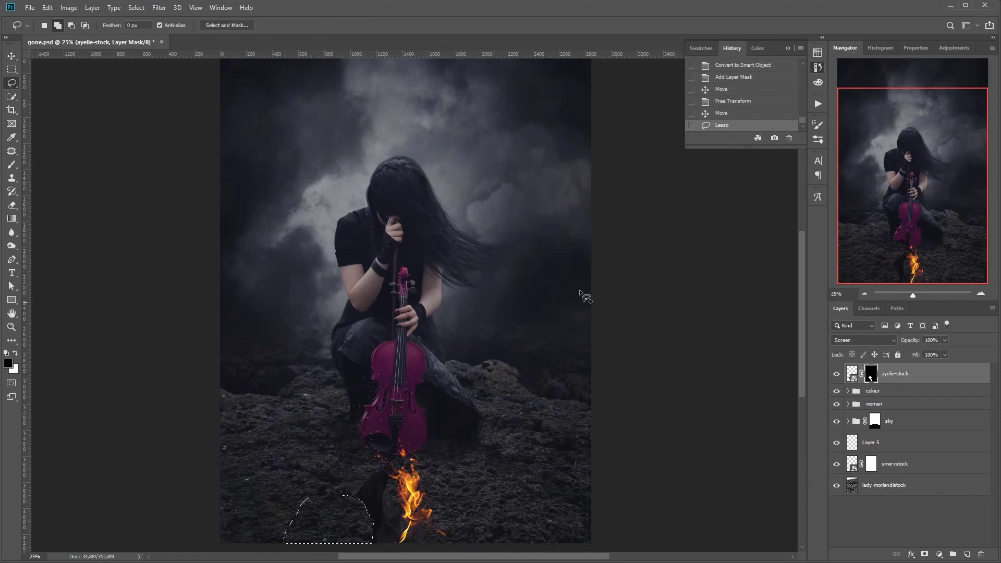
left_click(952, 554)
left_click(925, 554)
key("ctrl+i")
left_click_drag(852, 394, 853, 391)
Step: Flip the flame horizontally and reposition it below the violin
key("v")
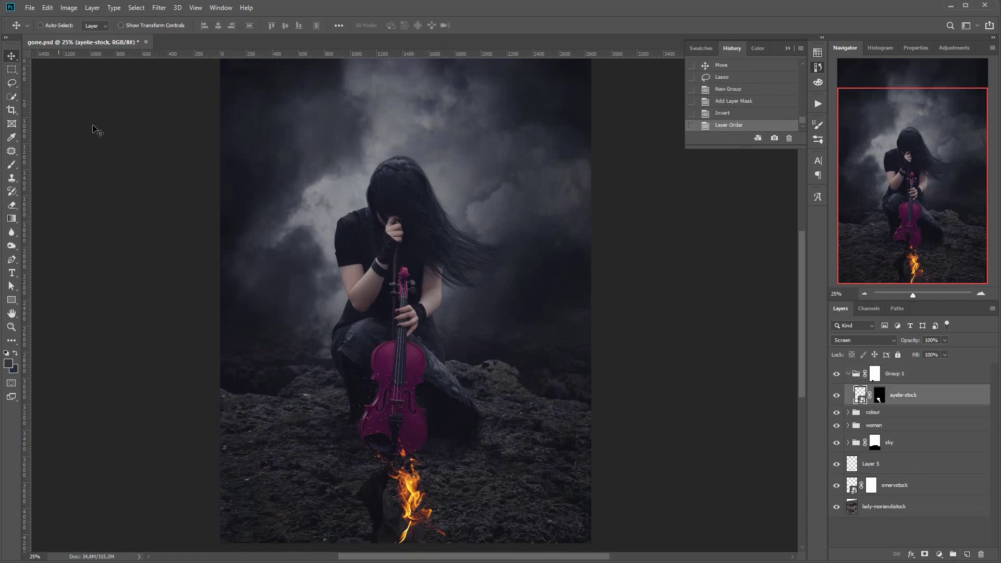
left_click_drag(419, 496, 389, 521)
left_click(48, 7)
left_click(198, 313)
mouse_move(460, 543)
left_mouse_down()
mouse_move(424, 500)
mouse_move(447, 466)
left_mouse_up()
Step: Lasso the rock patch on the other side of the crack, fill it with black on Group 1's mask, and deselect
key("l")
left_click(875, 374)
left_click(47, 7)
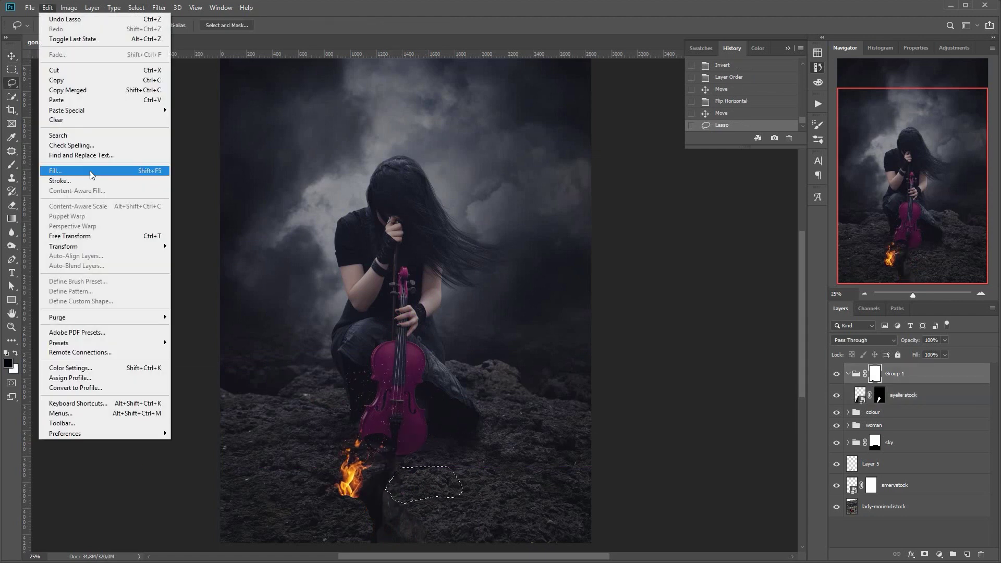
left_click(92, 171)
left_click(732, 205)
key("ctrl+d")
Step: Reposition the flame over the crack, inspecting its layer mask and temporarily disabling it while placing the flame
left_click(904, 395)
key("v")
left_click_drag(531, 425, 557, 460)
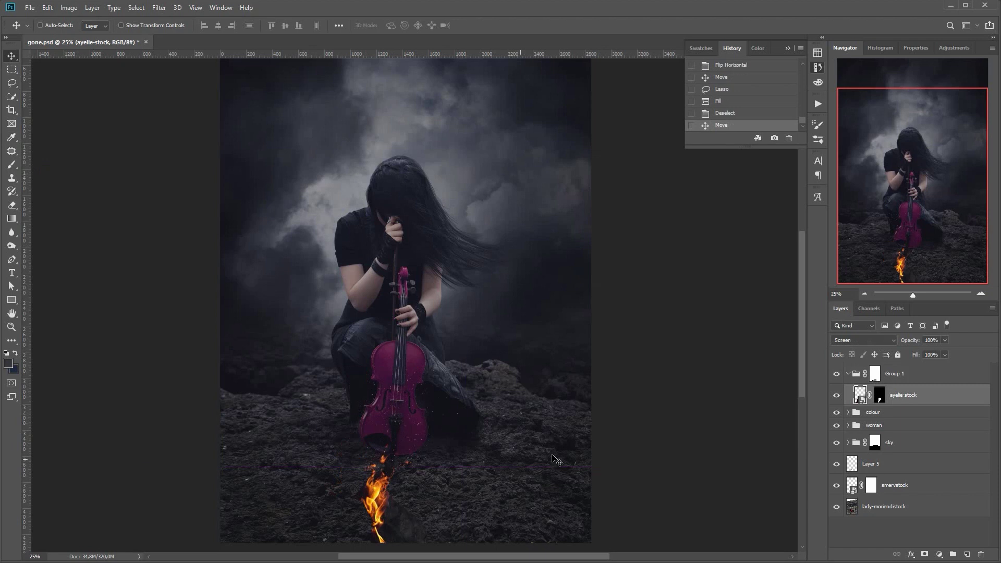
left_click(879, 400, "alt")
left_click(879, 400, "alt")
left_click(879, 400, "shift")
mouse_move(378, 517)
left_mouse_down()
mouse_move(386, 495)
mouse_move(431, 539)
mouse_move(359, 491)
mouse_move(368, 521)
left_mouse_up()
left_click_drag(408, 510, 378, 490)
left_click(880, 399, "shift")
Step: Rotate the flame counterclockwise with Free Transform and fit it into the crack at the image's lower edge
key("ctrl+t")
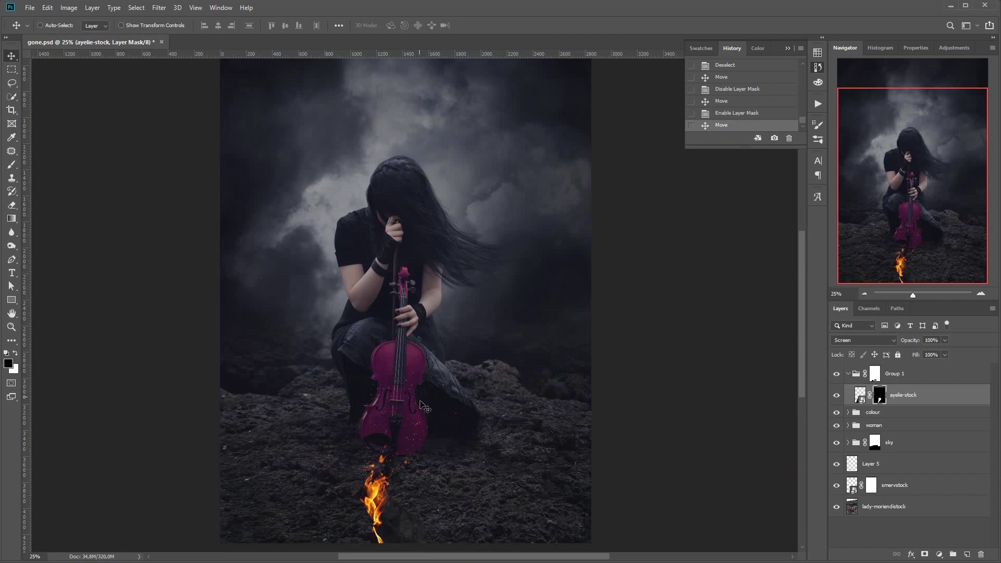
left_click_drag(477, 322, 381, 286)
left_click_drag(368, 470, 358, 493)
left_click_drag(378, 496, 378, 499)
left_click_drag(456, 433, 466, 426)
left_click(481, 25)
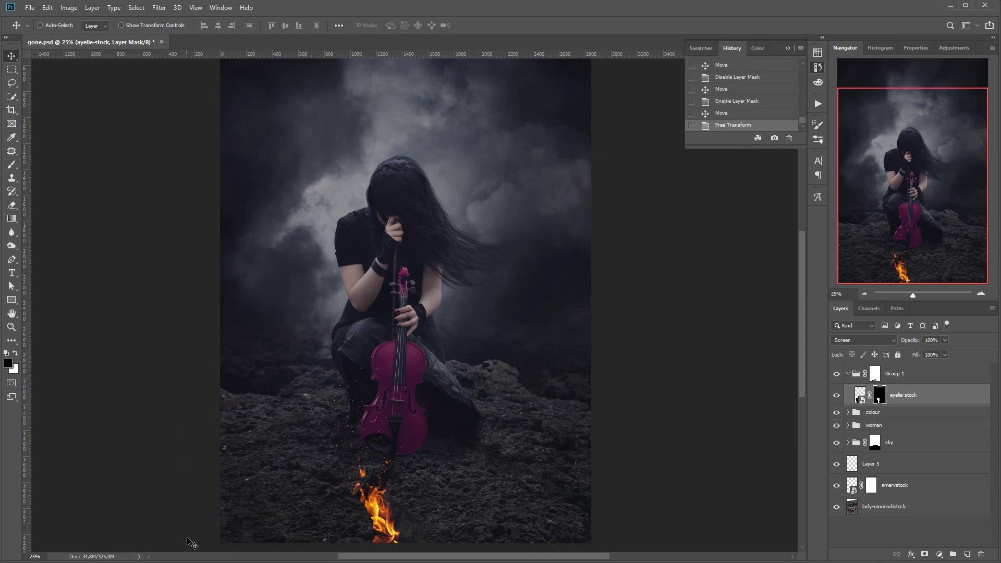
Step: Switch to Bridge, open another campfire photo and copy it into Group 1 above the ayelie-stock layer
key("alt+Tab")
left_click(551, 438)
left_click_drag(668, 357, 666, 354)
double_click(343, 298)
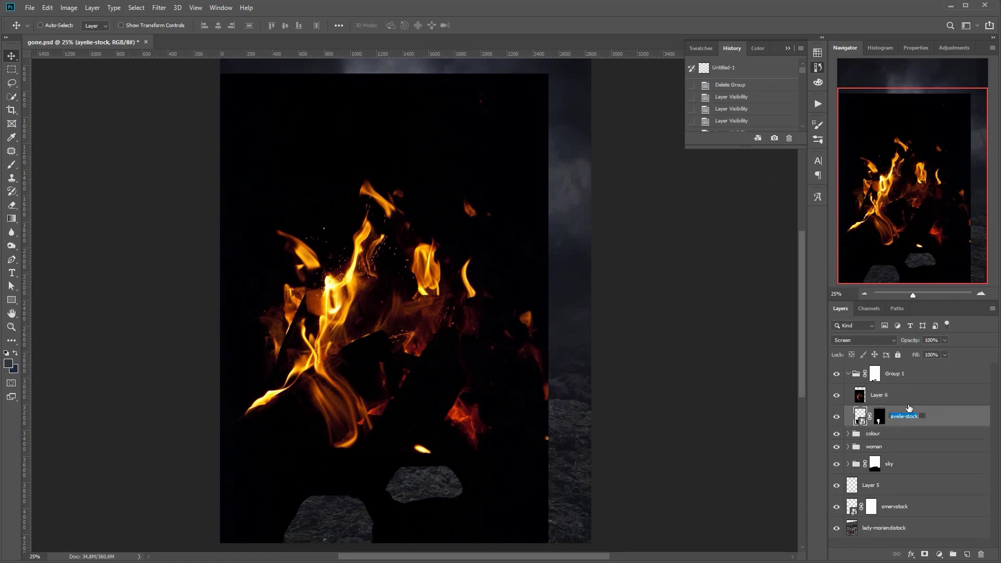
Step: Rename Layer 6 as ayelie-stock and set its blend mode to Screen
double_click(886, 395)
type("ayelie-stock")
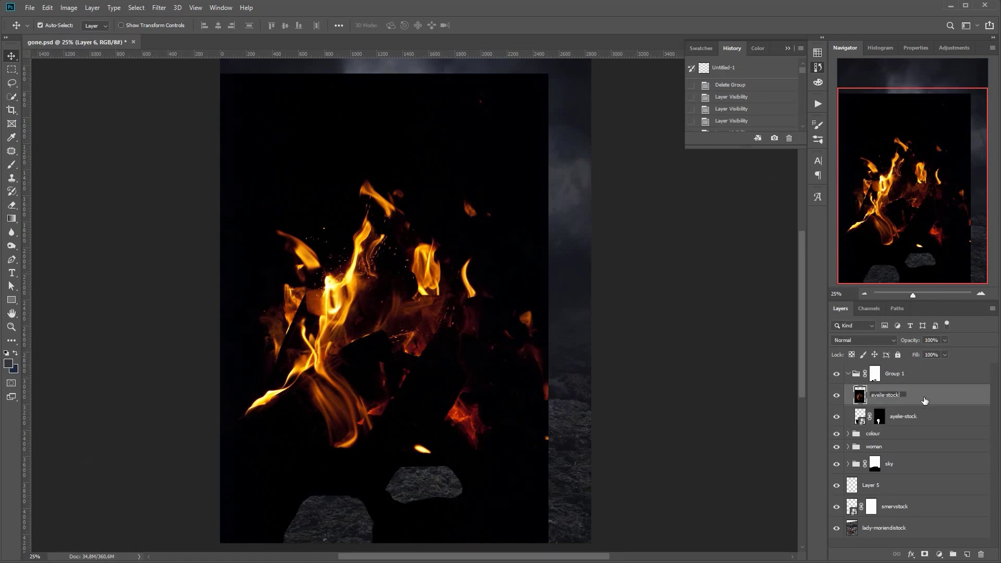
key("Return")
left_click(881, 340)
left_click(894, 427)
Step: Apply Levels with the shadow input at 10 to the new fire layer and convert it to a Smart Object
key("ctrl+l")
left_click_drag(568, 293, 572, 295)
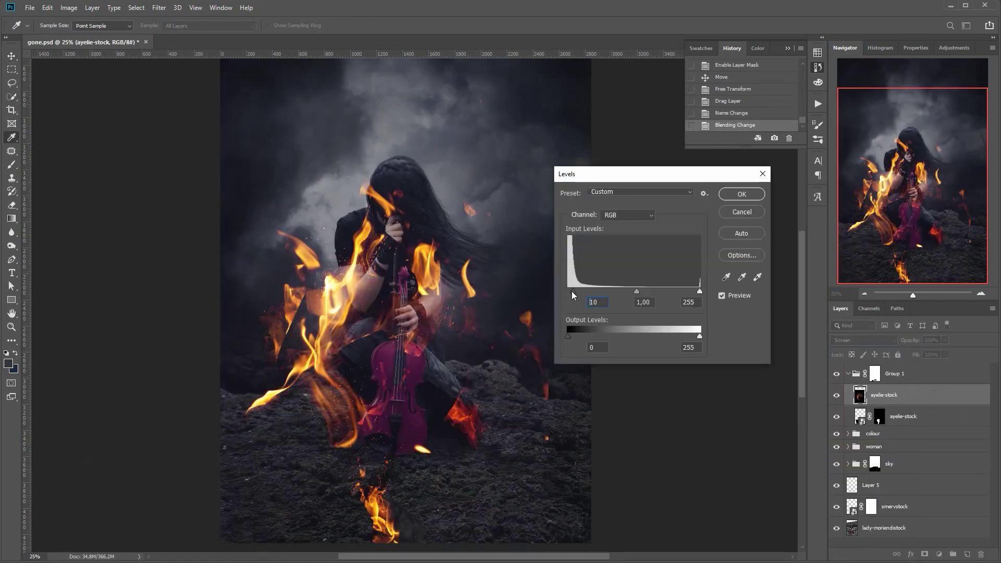
left_click(741, 198)
right_click(902, 404)
left_click(866, 382)
Step: Outline the long flame in the new fire layer with a freehand Lasso selection and isolate it with a layer mask
left_click(11, 84)
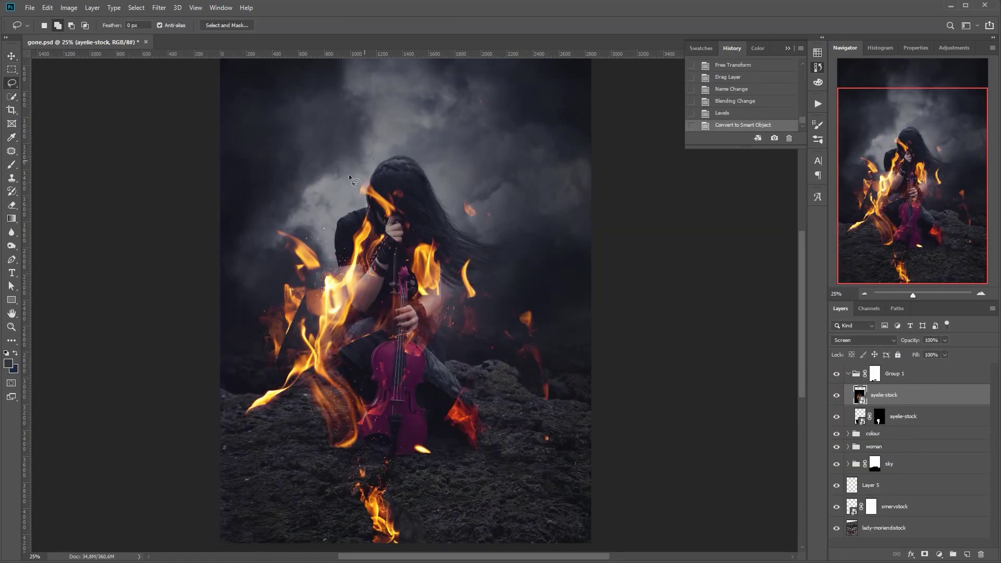
mouse_move(374, 160)
left_mouse_down()
mouse_move(306, 306)
mouse_move(278, 412)
mouse_move(389, 256)
mouse_move(376, 162)
left_mouse_up()
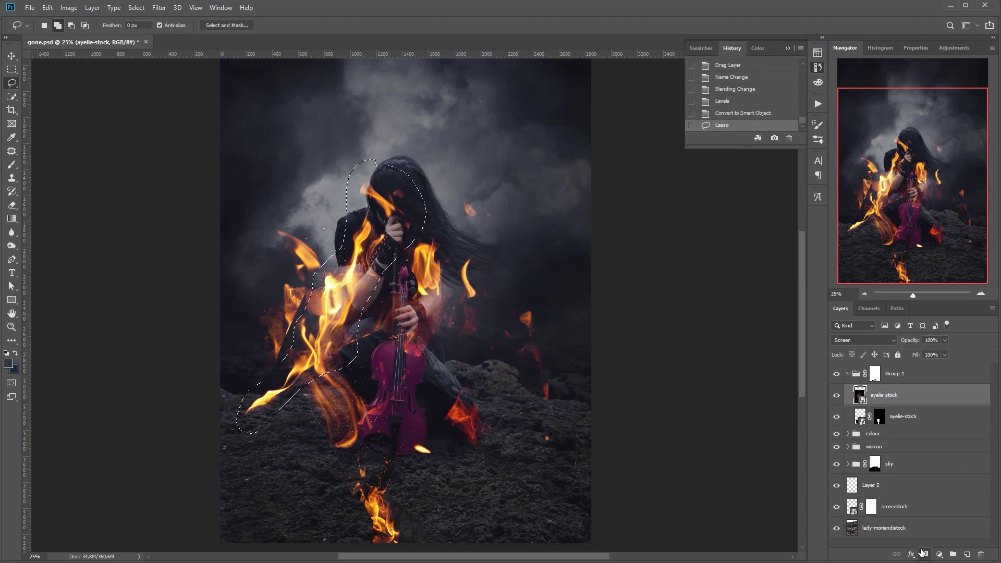
left_click(925, 555)
Step: Free-transform the masked flame to 40.28%, flip it vertically, rotate it and place it over the crack below the violin
left_click(12, 57)
key("ctrl+t")
left_click_drag(550, 71, 426, 468)
left_click(47, 8)
left_click(235, 388)
left_click_drag(315, 476, 409, 465)
left_click_drag(471, 382, 455, 368)
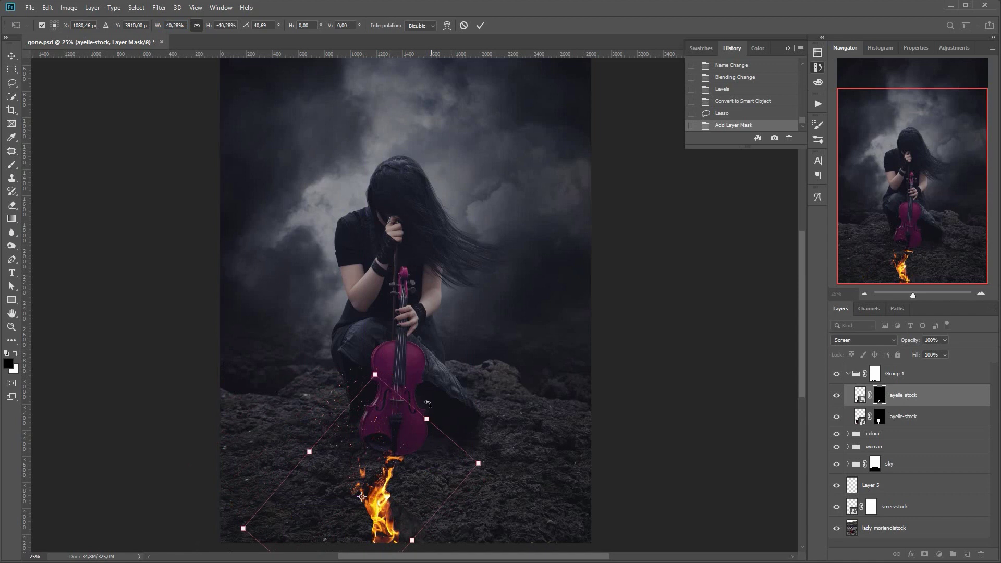
Step: Fine-tune the flame's rotation and position so that it follows the crack, and apply the transform
left_click_drag(412, 449, 417, 449)
left_click_drag(461, 368, 442, 356)
left_click_drag(441, 443, 448, 442)
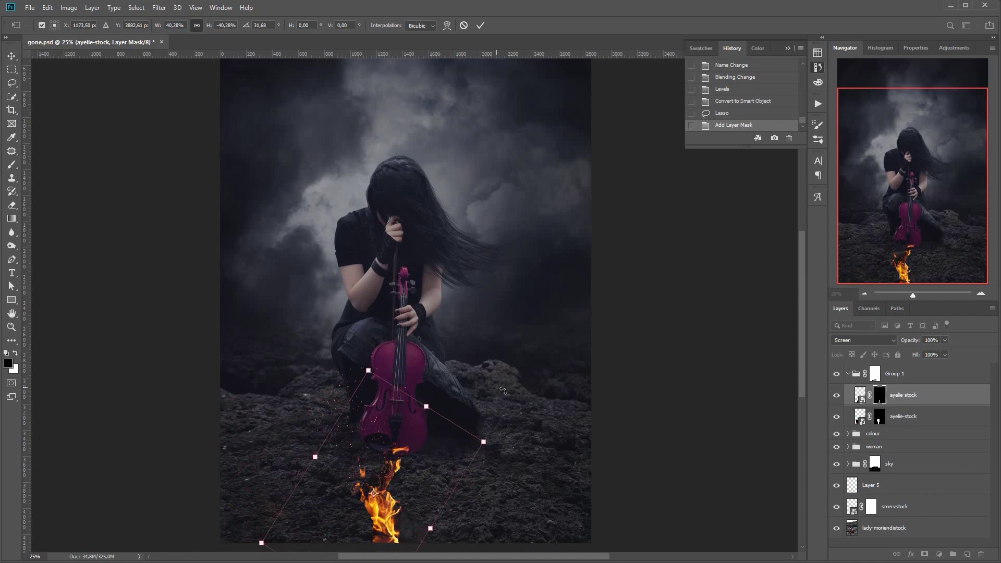
left_click_drag(463, 385, 472, 392)
left_click_drag(454, 436, 452, 439)
left_click_drag(472, 388, 485, 405)
left_click_drag(420, 486, 408, 483)
key("Return")
Step: Lasso the stray flame tip over the violin's base, fill it on the layer mask to hide it, and deselect
left_click_drag(398, 427, 389, 448)
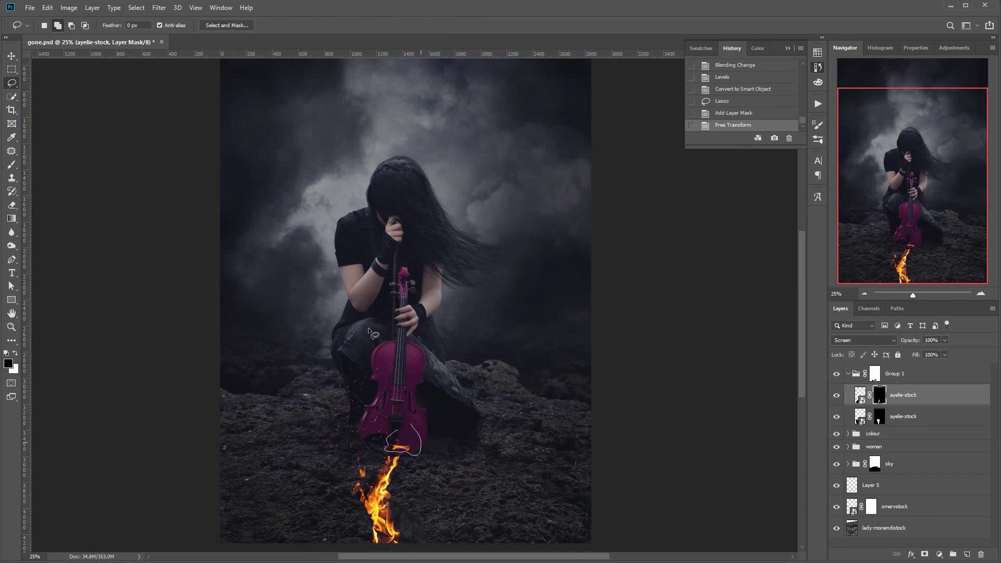
left_click(48, 7)
left_click(55, 171)
key("Return")
key("ctrl+d")
key("v")
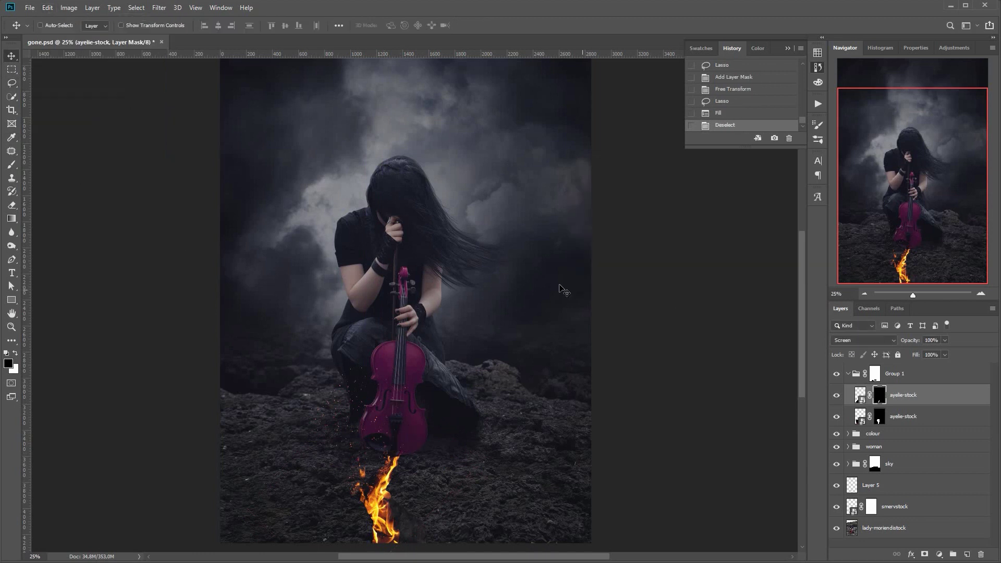
Step: Hide the lower ayelie-stock layer and use Free Transform to rotate and reposition the upper flame along the crack
left_click(836, 416)
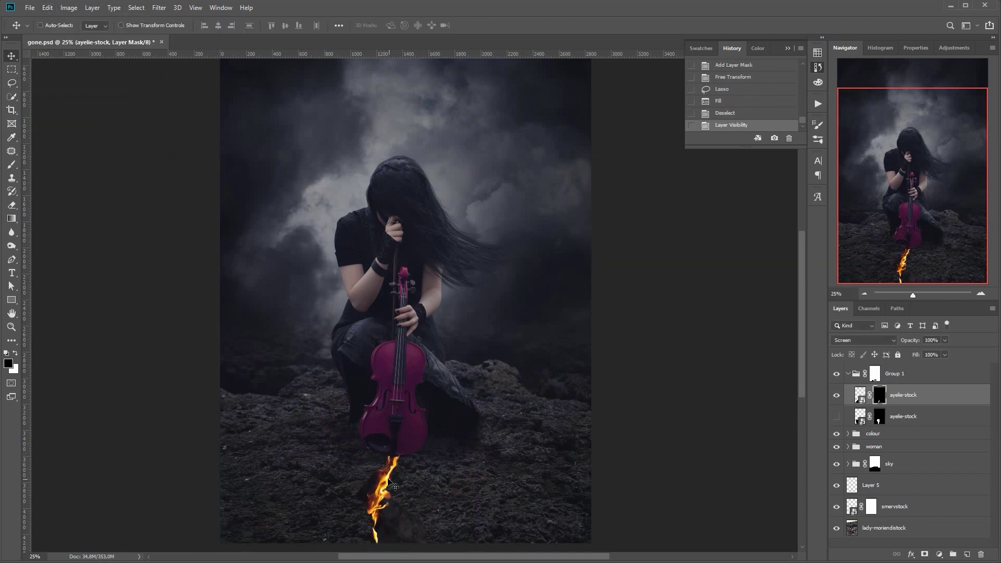
key("ctrl+t")
left_click_drag(484, 363, 553, 294)
left_click_drag(460, 454, 417, 500)
left_click_drag(532, 349, 516, 331)
left_click_drag(424, 481, 363, 548)
left_click(480, 25)
Step: Fade the upper flame's lower end on its mask with a foreground-to-transparent gradient, and show the lower ayelie-stock layer again
left_click(13, 219)
key("ctrl+z")
left_click(99, 25)
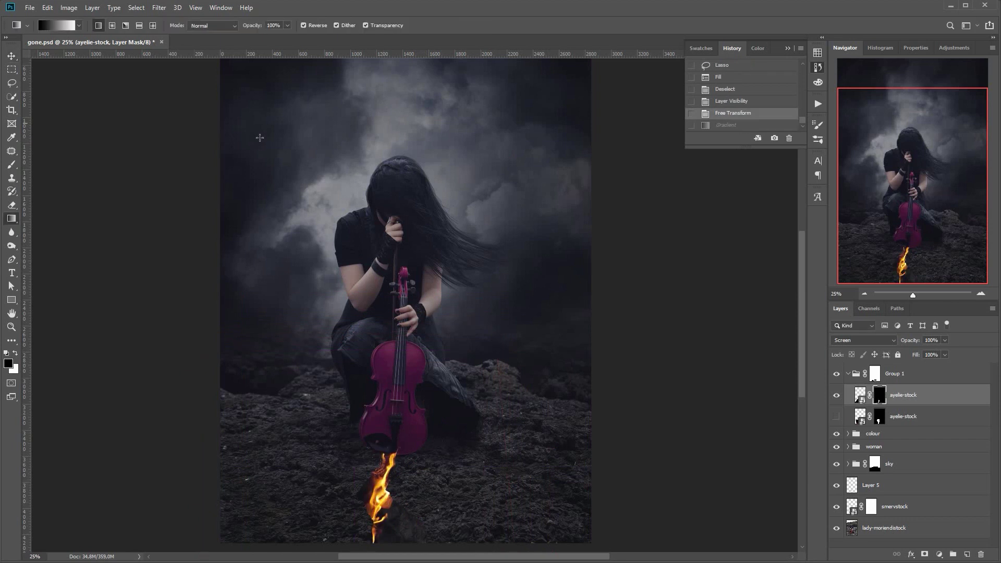
left_click_drag(388, 489, 381, 536)
key("ctrl+z")
left_click(78, 25)
left_click(40, 46)
left_click(836, 416)
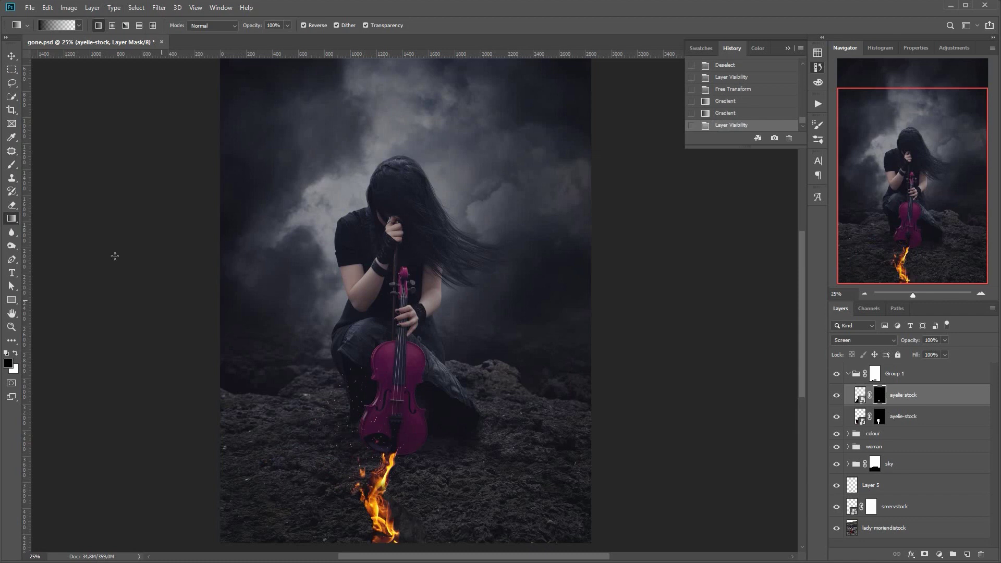
Step: Brush the upper flame's mask to blend it, and paint out the stray sparks beside the violin on the lower flame's mask
key("b")
left_click_drag(375, 492, 375, 499)
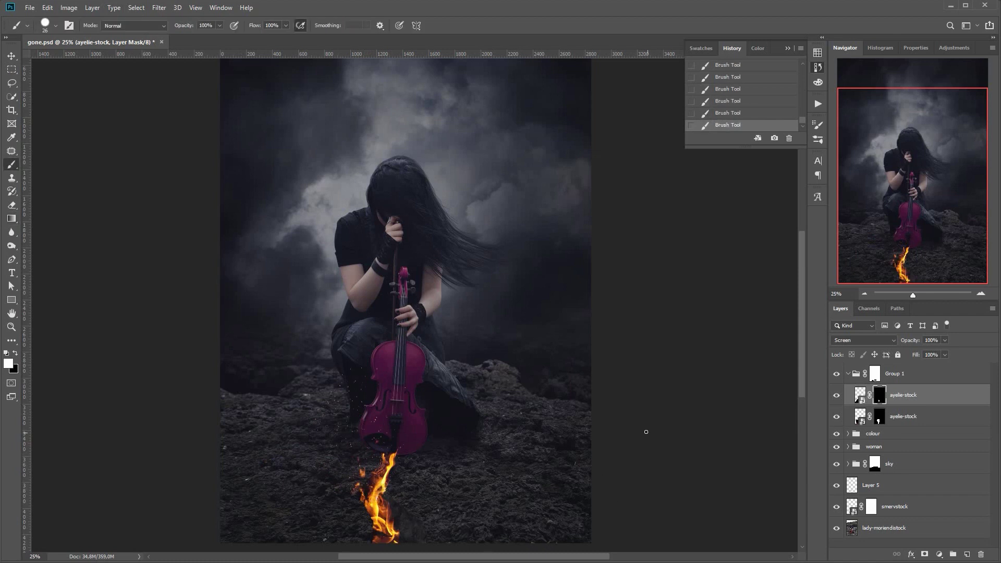
left_click(959, 418)
left_click(881, 420)
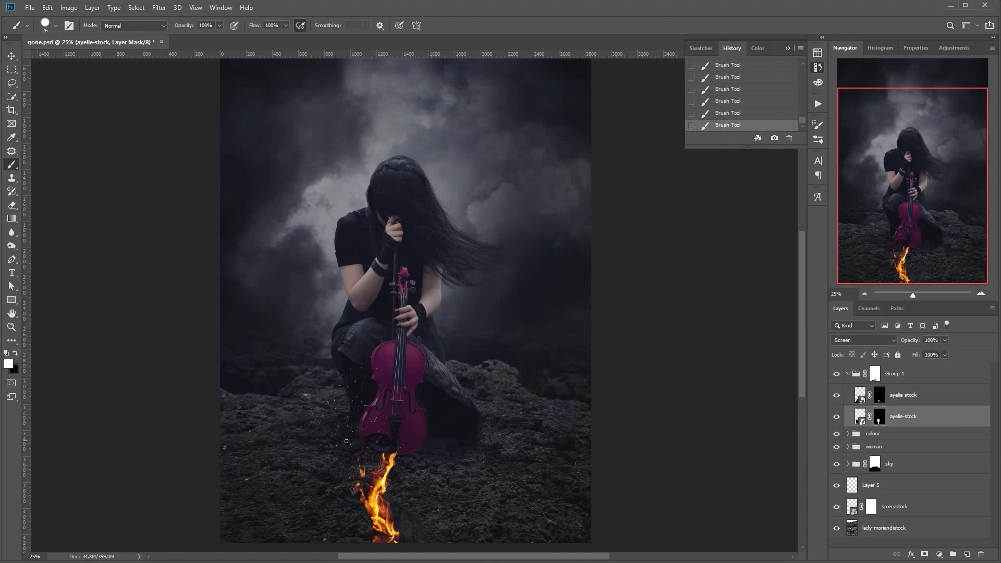
right_click(320, 409)
double_click(388, 480)
left_click(322, 405)
key("x")
Step: Nudge the lower ayelie-stock flame slightly to the right within the crack
key("v")
key("Right")
key("Right")
key("Right")
key("Right")
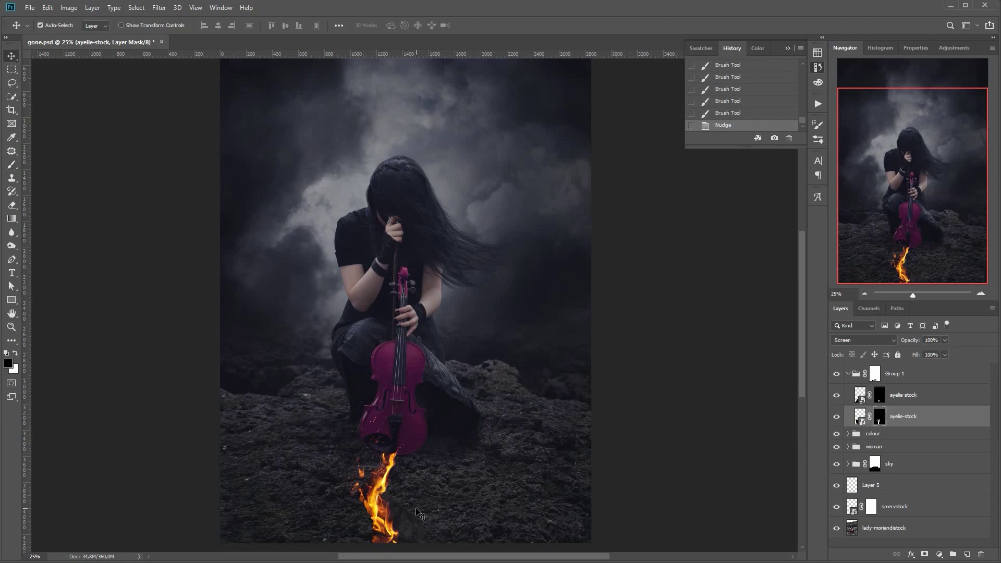
Step: Switch to Bridge, open another fire photo with flying sparks and copy it into Group 1 of the composite
key("alt+Tab")
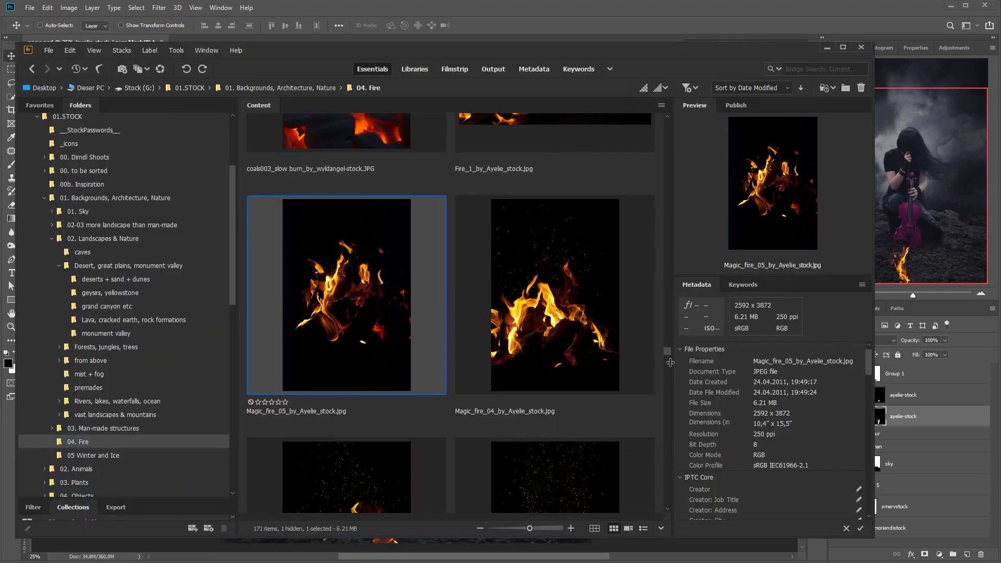
scroll(670, 362, "down", 2)
double_click(626, 443)
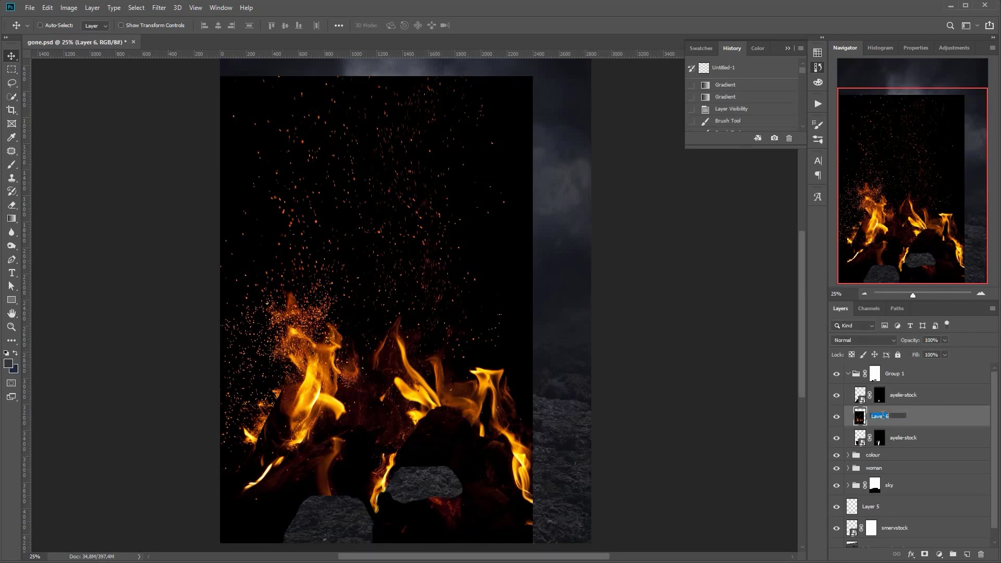
Step: Rename Layer 6 as ayelie-stock, set its blend mode to Screen and move it to the top of Group 1
left_click(863, 340)
left_click(859, 424)
left_click_drag(859, 424, 874, 376)
Step: Apply Levels with the shadow input at 9 to the spark fire layer and convert it to a Smart Object
key("ctrl+l")
left_click_drag(568, 292, 574, 292)
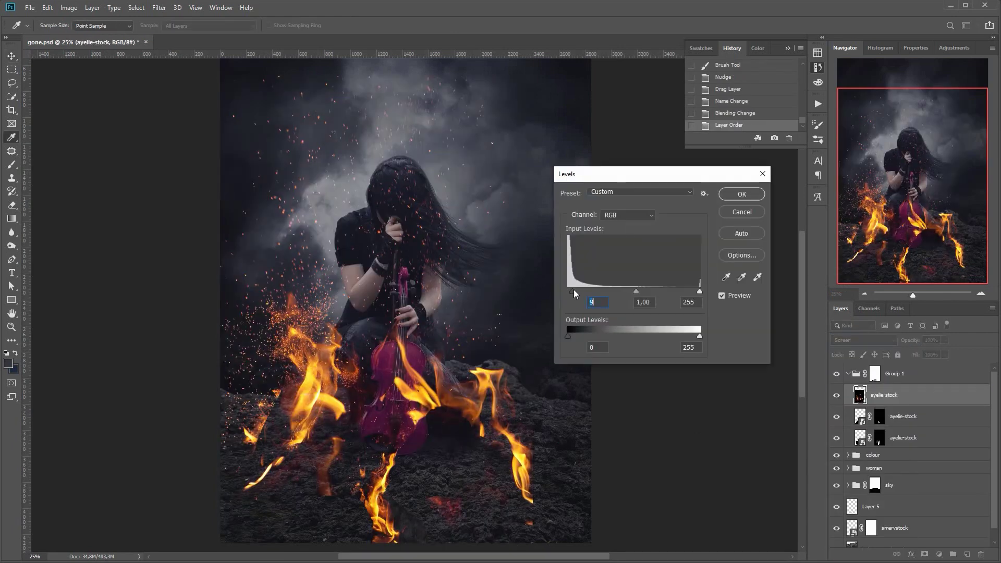
key("Return")
right_click(884, 395)
left_click(830, 453)
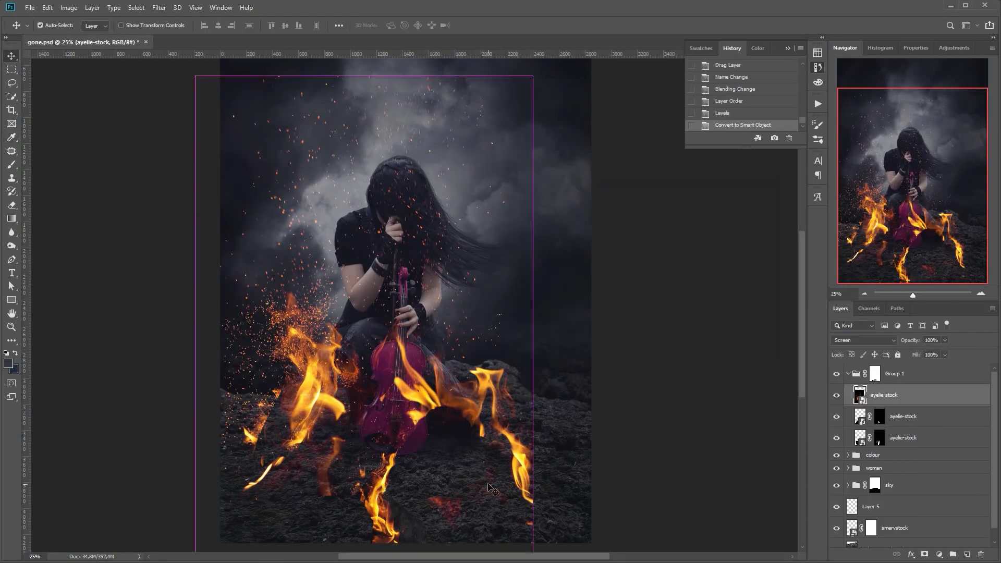
Step: Scale the spark fire down over the crack at the image's lower edge, move its layer above Group 1 and adjust its position
key("ctrl+t")
left_click_drag(195, 77, 363, 331)
left_click_drag(443, 481, 361, 533)
left_click(379, 25)
left_click_drag(859, 391, 843, 362)
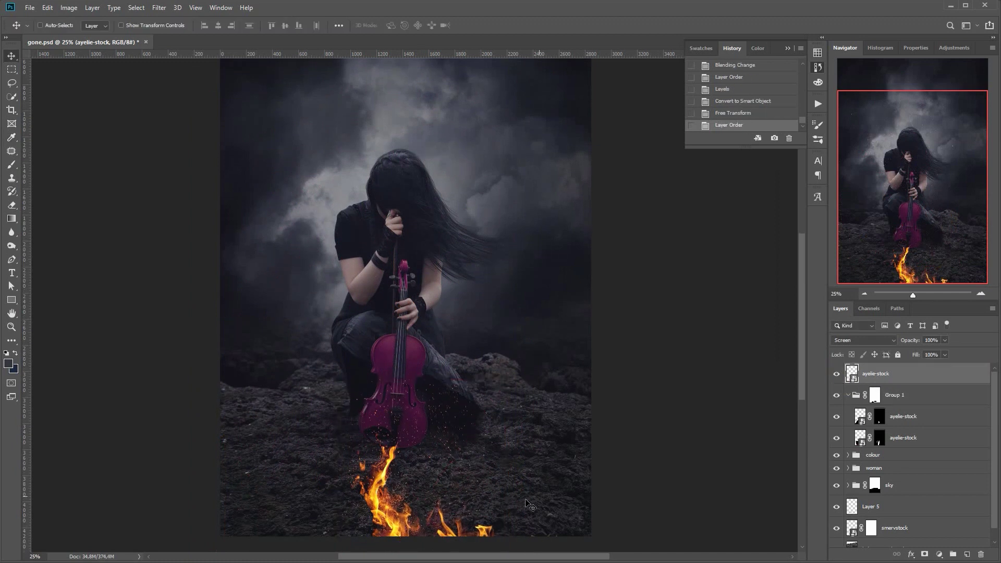
left_click_drag(407, 520, 422, 539)
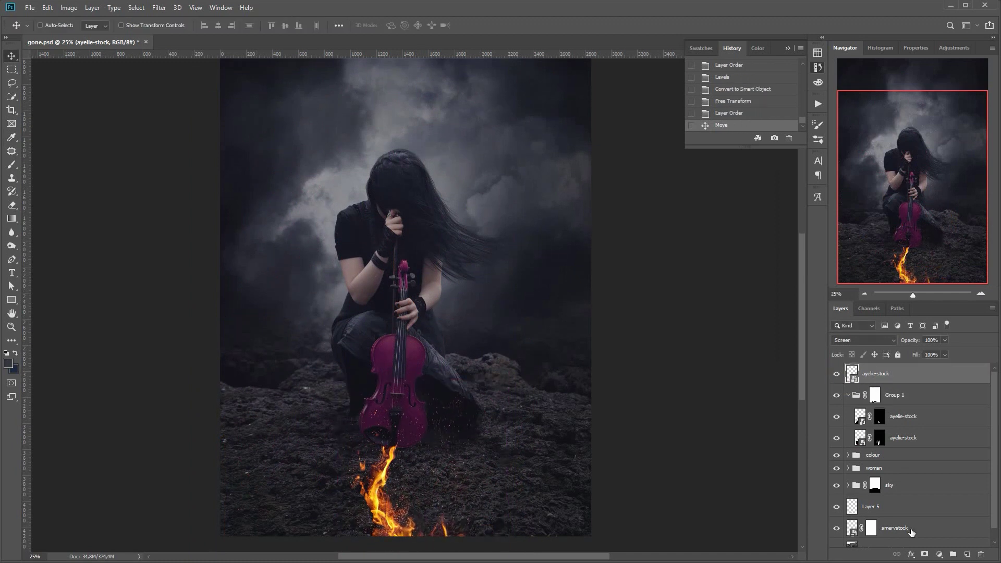
Step: Add a layer mask to the spark fire layer and brush away the excess flames and sparks with black
left_click(925, 554)
left_click(11, 165)
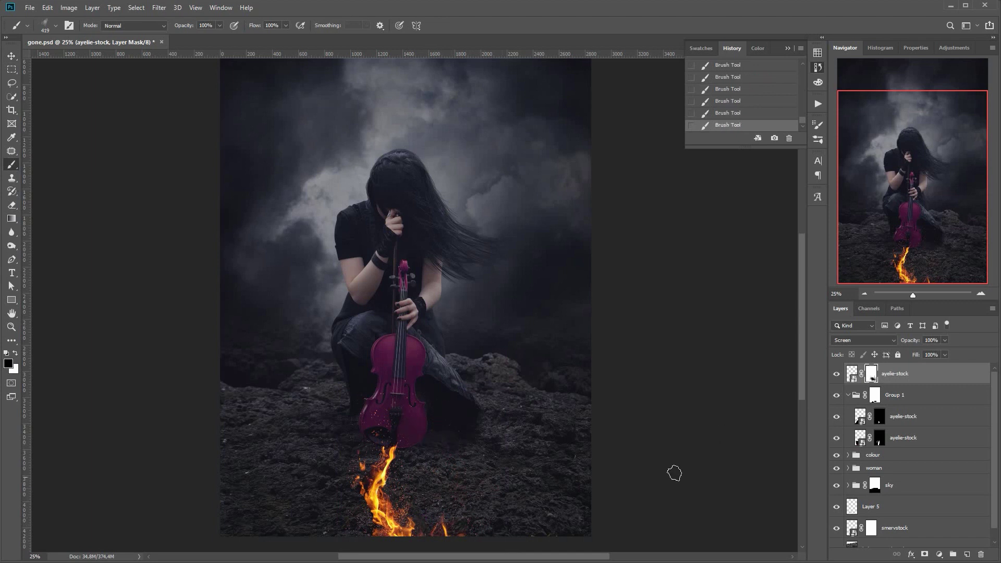
Step: Group the flame layers and Group 1 into a new group named FIRE and check the group's visibility
left_click(837, 417)
left_click(837, 417)
left_click(880, 438)
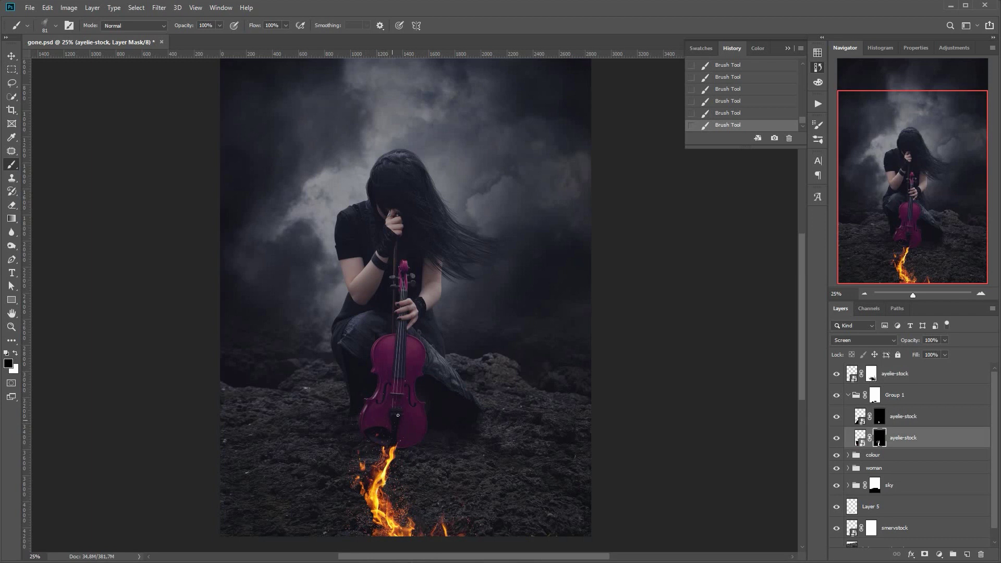
left_click(929, 378, "shift")
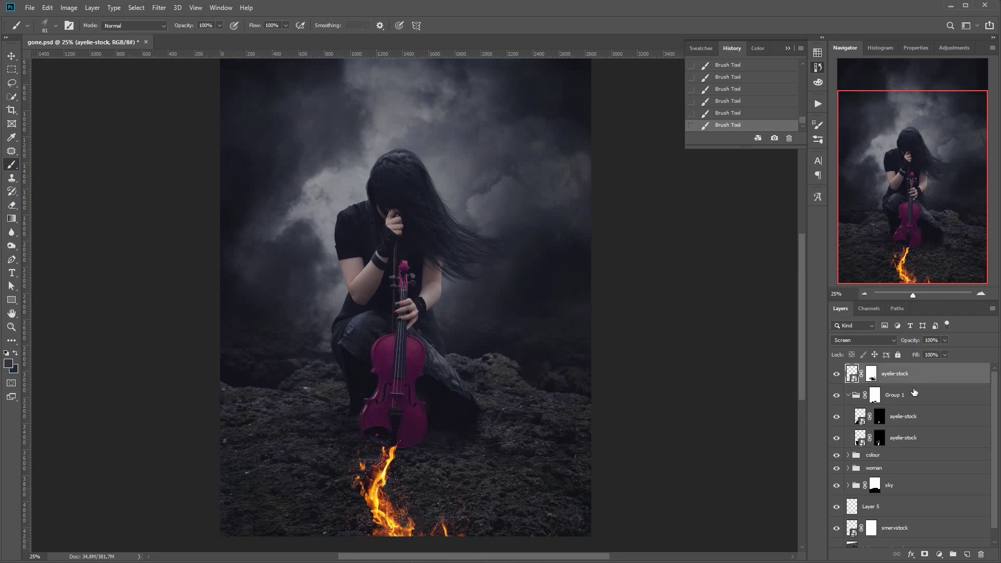
key("ctrl+g")
type("FIRE")
key("Return")
left_click(837, 370)
left_click(837, 369)
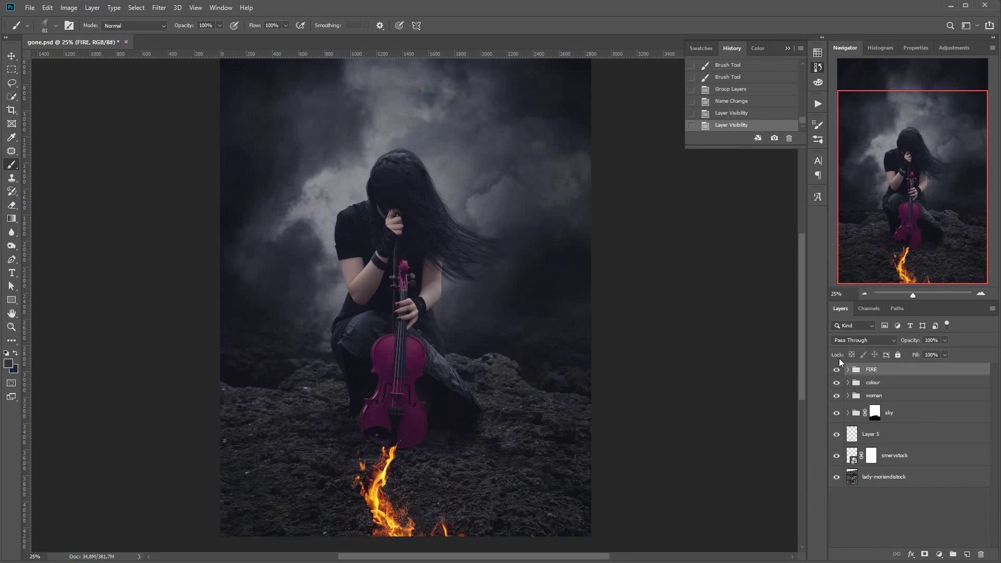
Step: Expand the FIRE group and compare the image with and without its top ayelie-stock flame layer
left_click(848, 369)
left_click(860, 387)
left_click(836, 387)
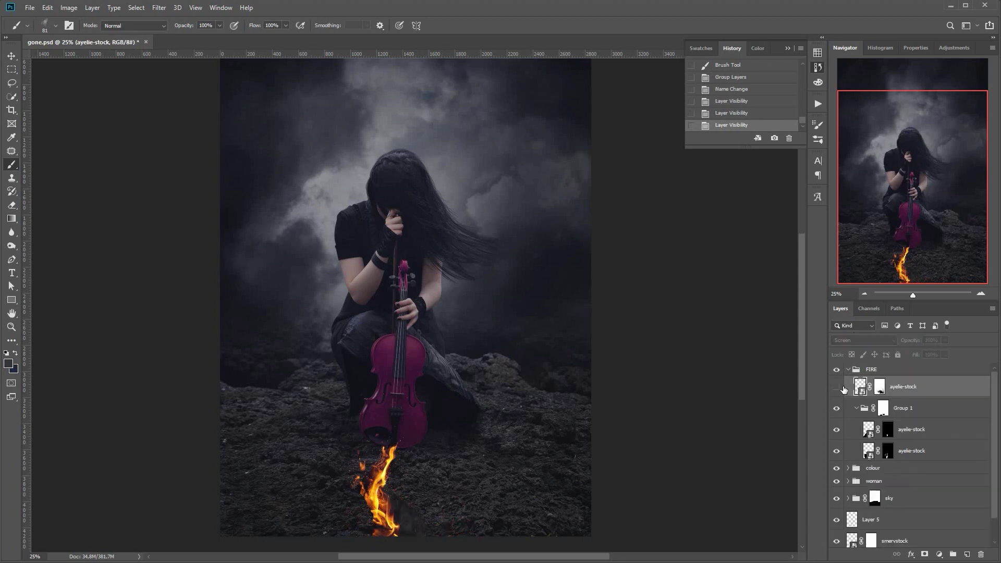
left_click(837, 387)
left_click(837, 387)
left_click(837, 387)
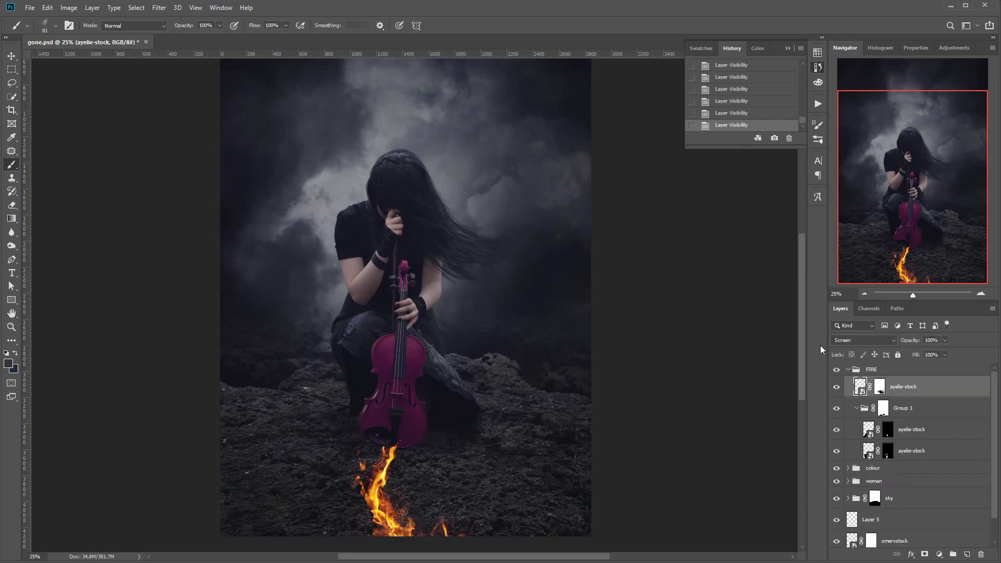
Step: Switch to Bridge, open Magic_fire_01_by_Ayelie_stock.jpg and bring it into gone.psd as a layer named ayelie-stock
key("alt+Tab")
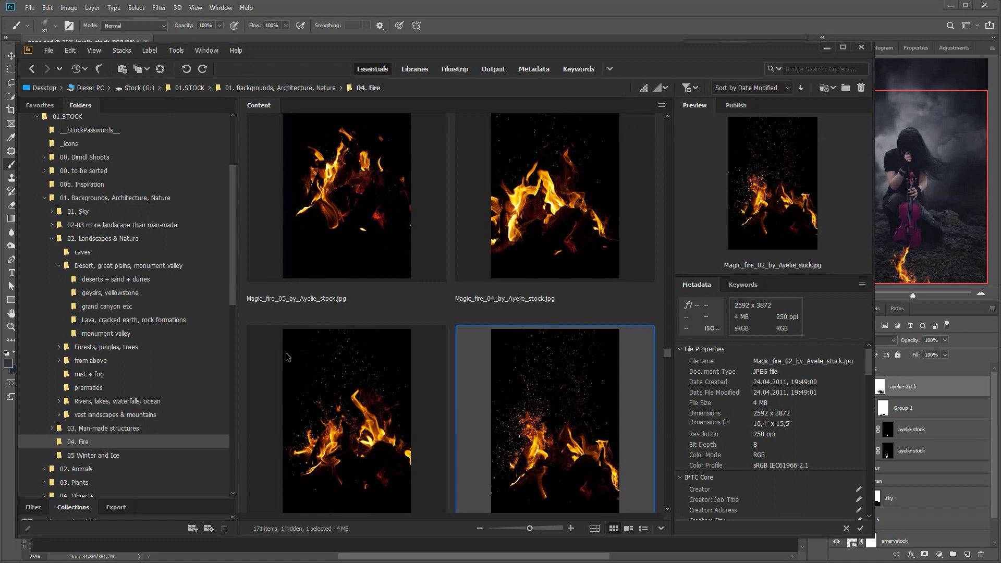
scroll(288, 357, "down", 3)
double_click(377, 419)
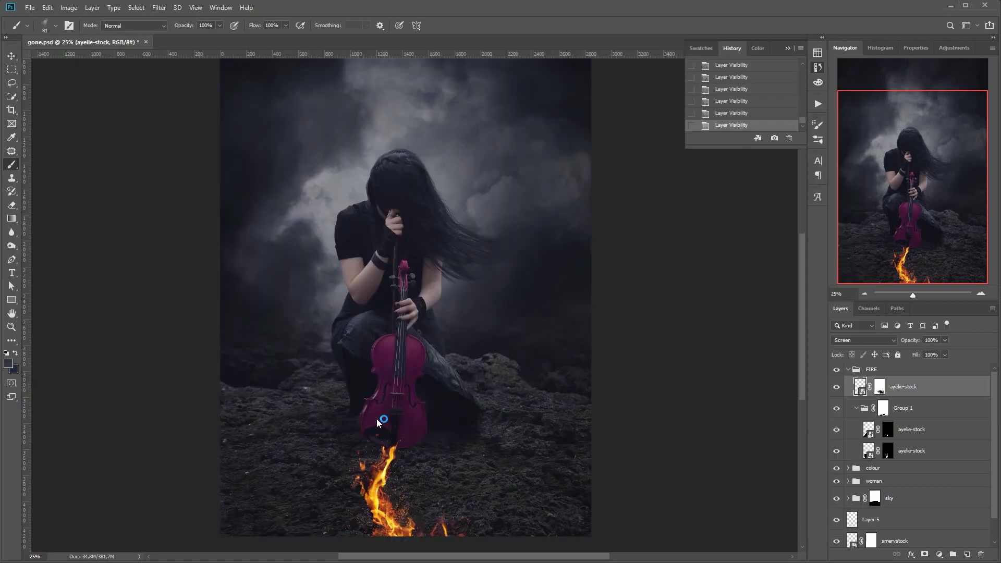
left_click(12, 57)
left_click_drag(157, 151, 344, 210)
left_click(265, 55)
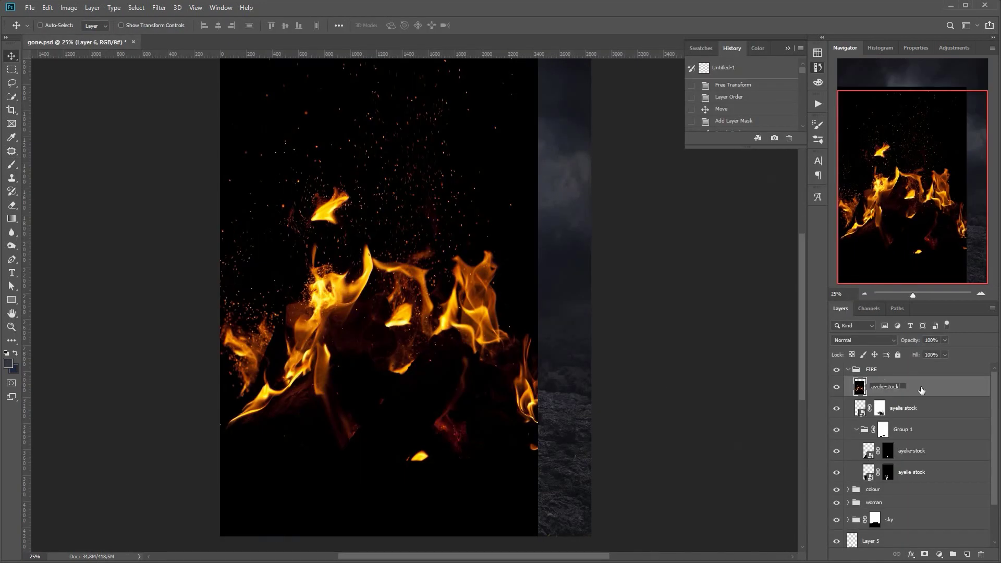
key("Return")
Step: Set the new fire layer's blend mode to Screen and apply a Levels adjustment to it
left_click(864, 339)
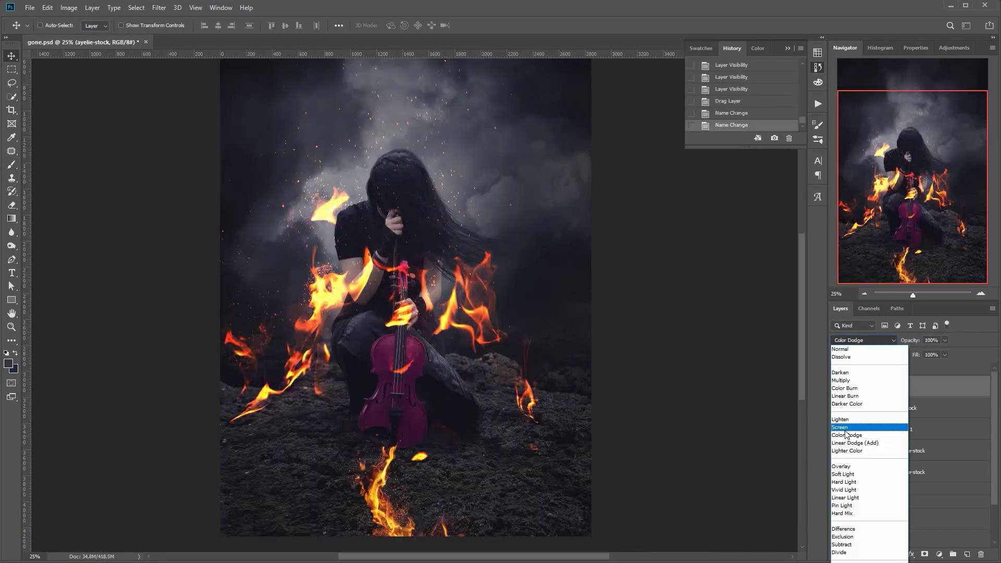
left_click(844, 427)
key("ctrl+l")
key("Return")
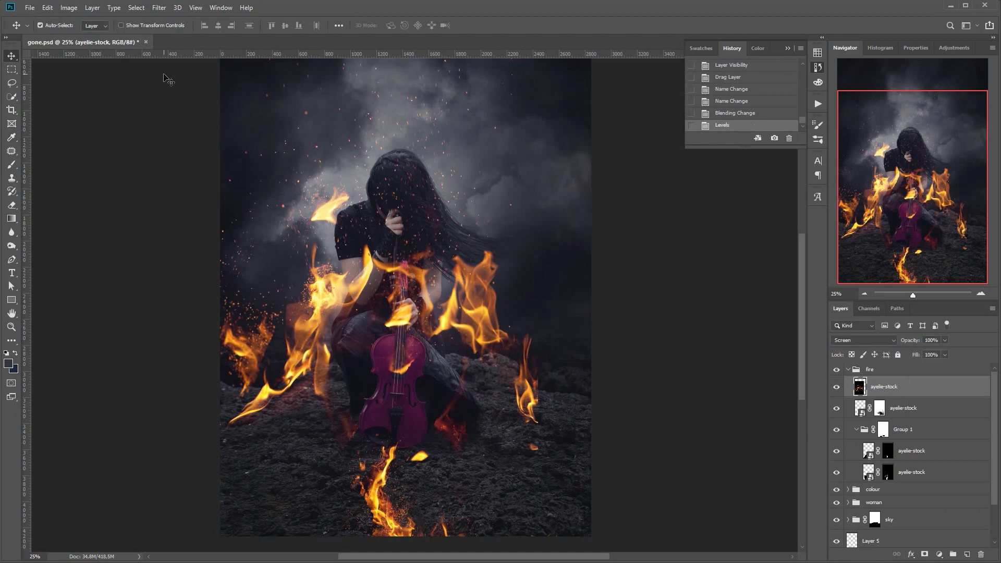
Step: Convert the new fire layer to a Smart Object and transform it so its flames burn in the image's lower-right corner
left_click(159, 8)
left_click(166, 31)
key("ctrl+t")
left_click_drag(575, 531, 642, 354)
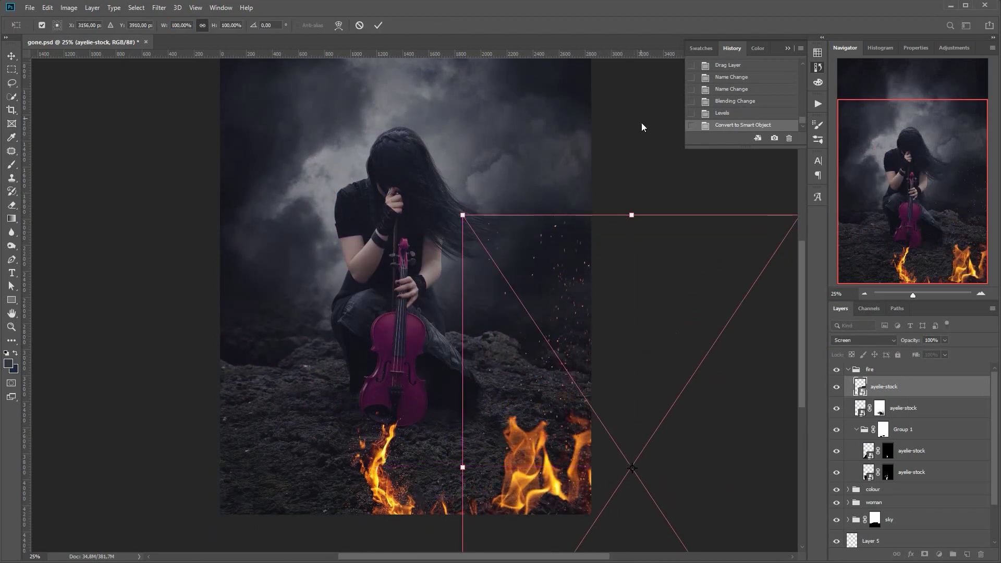
left_click_drag(584, 472, 576, 509)
mouse_move(631, 343)
left_mouse_down()
mouse_move(616, 352)
mouse_move(631, 343)
left_mouse_up()
left_click(377, 26)
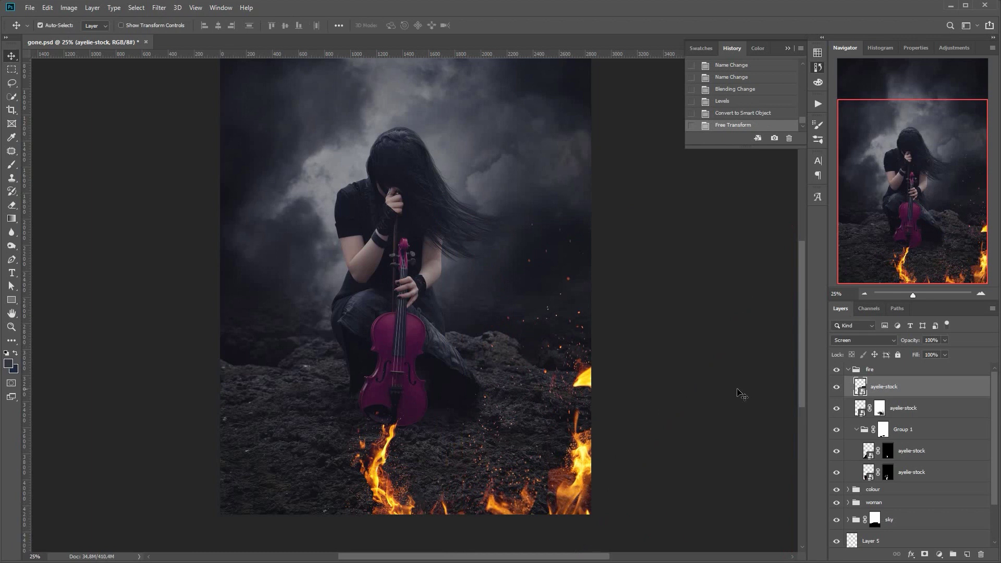
Step: Refine the fire layer's placement in the lower-right corner and compare it with the earlier history states
key("ctrl+t")
left_click_drag(675, 318, 654, 325)
key("Return")
key("ctrl+z")
key("ctrl+z")
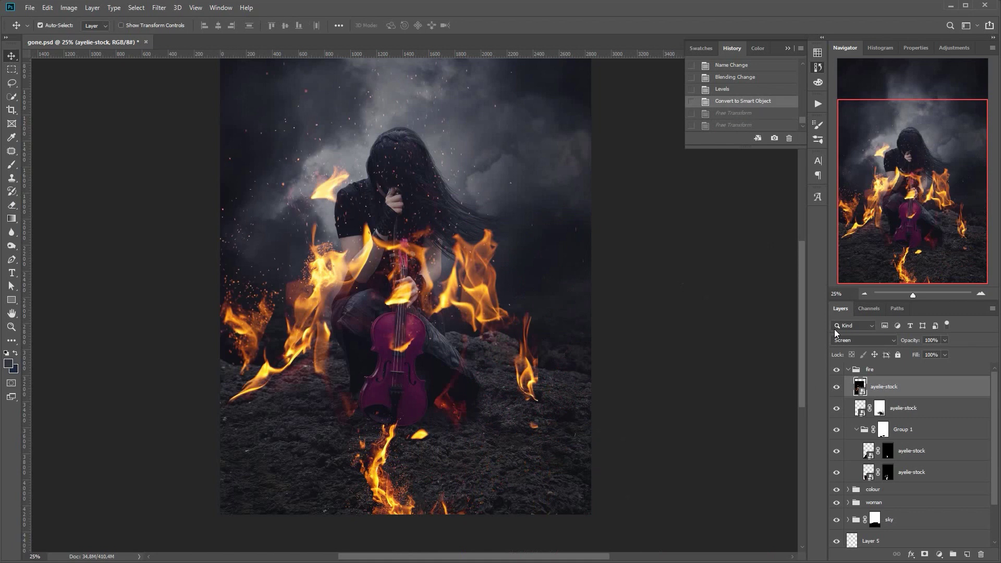
left_click(725, 127)
Step: Duplicate the fire layer, flip the copy horizontally and place it higher along the image's right edge
key("ctrl+j")
key("ctrl+t")
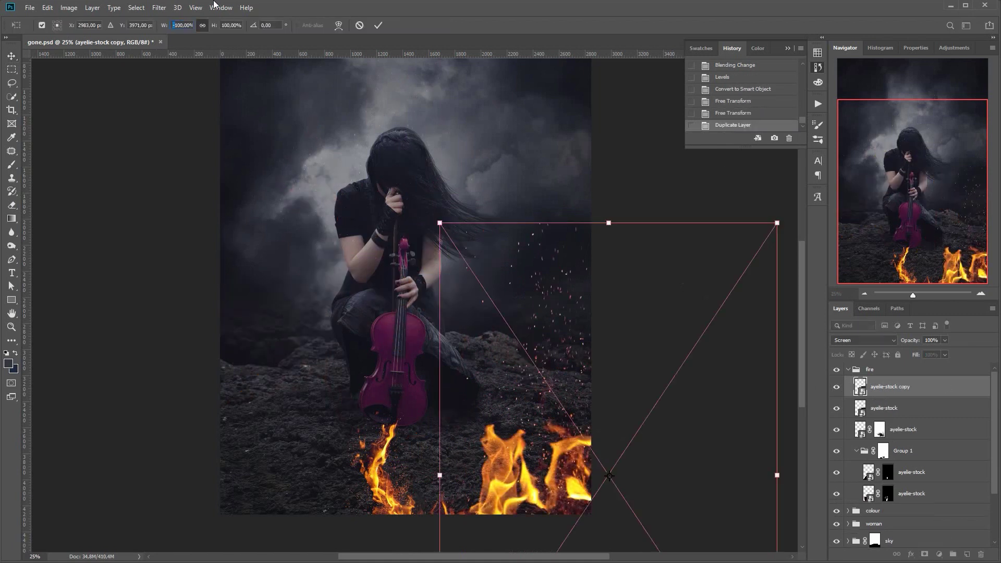
left_click_drag(583, 478, 587, 359)
key("Return")
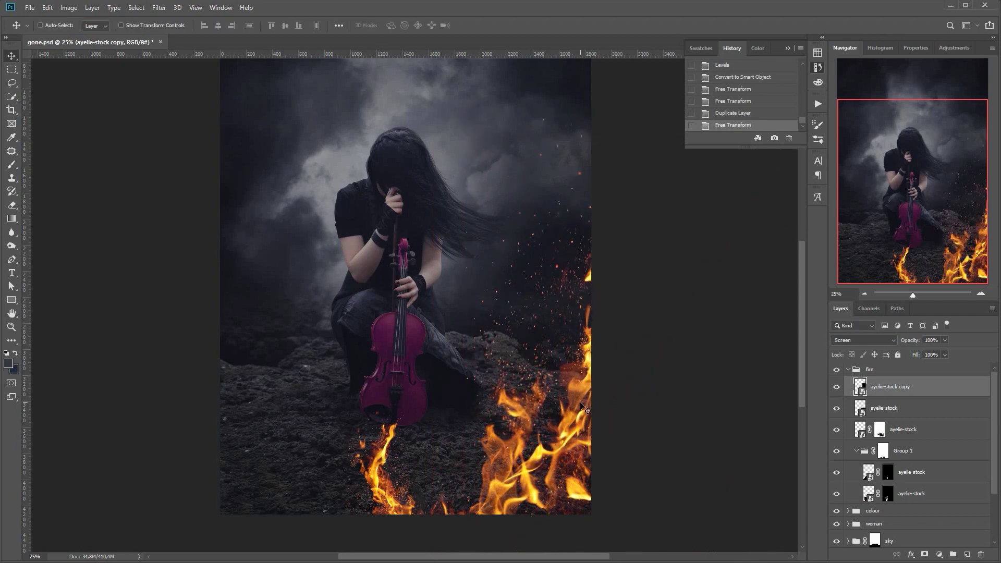
Step: Scale the fire copy down to about 60% and reposition it around the image's right edge
key("ctrl+t")
left_click_drag(473, 109, 608, 311)
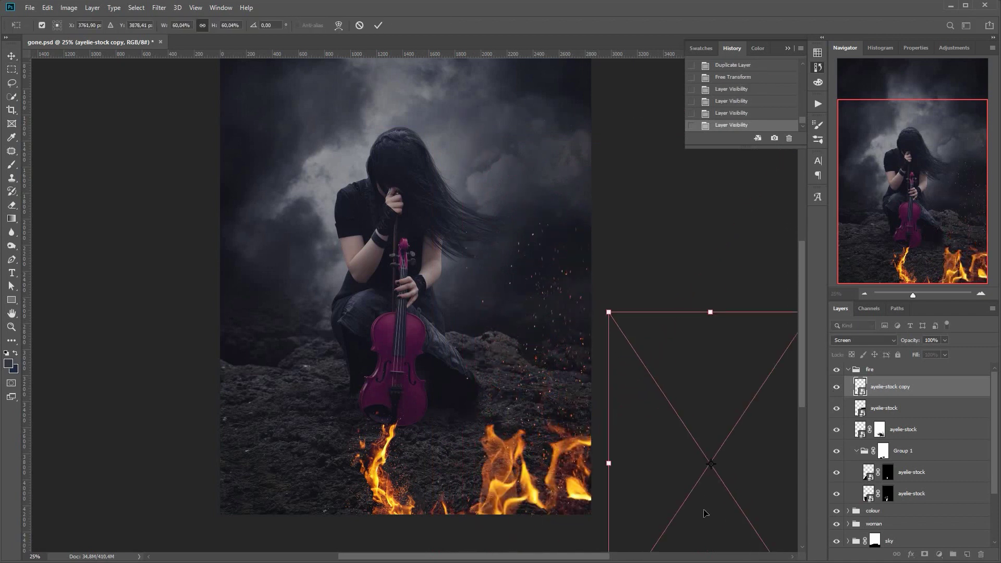
left_click_drag(704, 511, 584, 433)
left_click_drag(692, 232, 754, 140)
left_click_drag(615, 390, 597, 439)
left_click_drag(751, 175, 701, 147)
left_click_drag(620, 462, 608, 449)
left_click_drag(678, 148, 707, 70)
left_click_drag(590, 243, 583, 283)
key("Return")
Step: Hide the fire copy and mask the original ayelie-stock layer with a gradient that fades the sparks above the flames
left_click(886, 409)
left_click(836, 390)
left_click(836, 391)
left_click(836, 391)
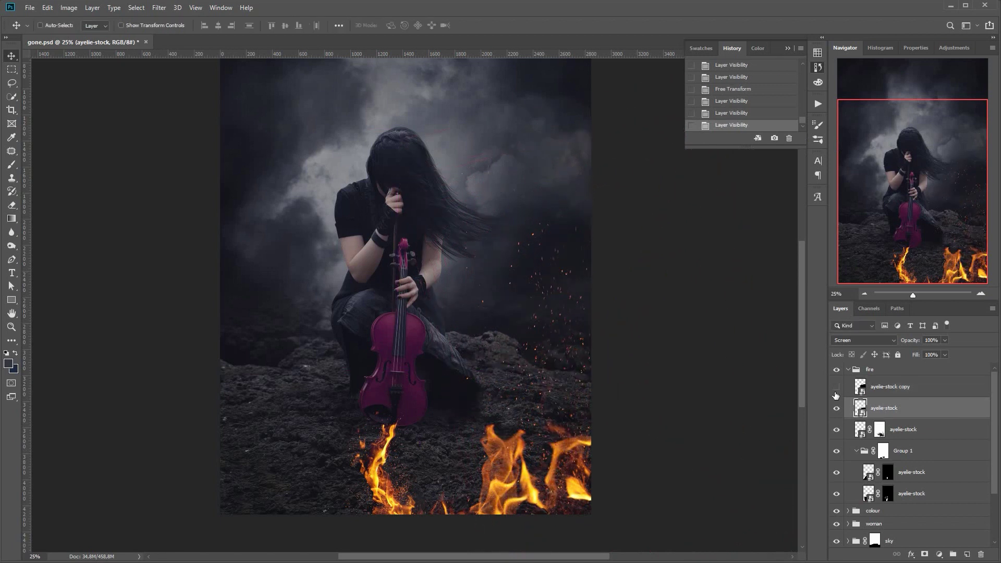
left_click(925, 554)
key("g")
left_click_drag(541, 437, 510, 269)
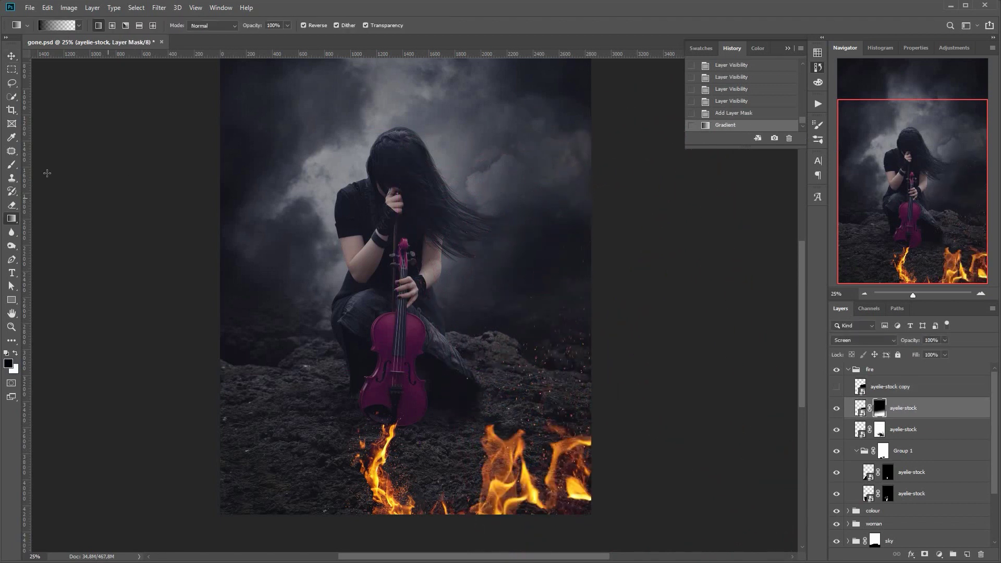
Step: Brush black on the fire layer's mask to remove stray sparks and compare the image with the fire copy shown and hidden
left_click(11, 164)
right_click(493, 334)
left_click_drag(542, 339, 546, 389)
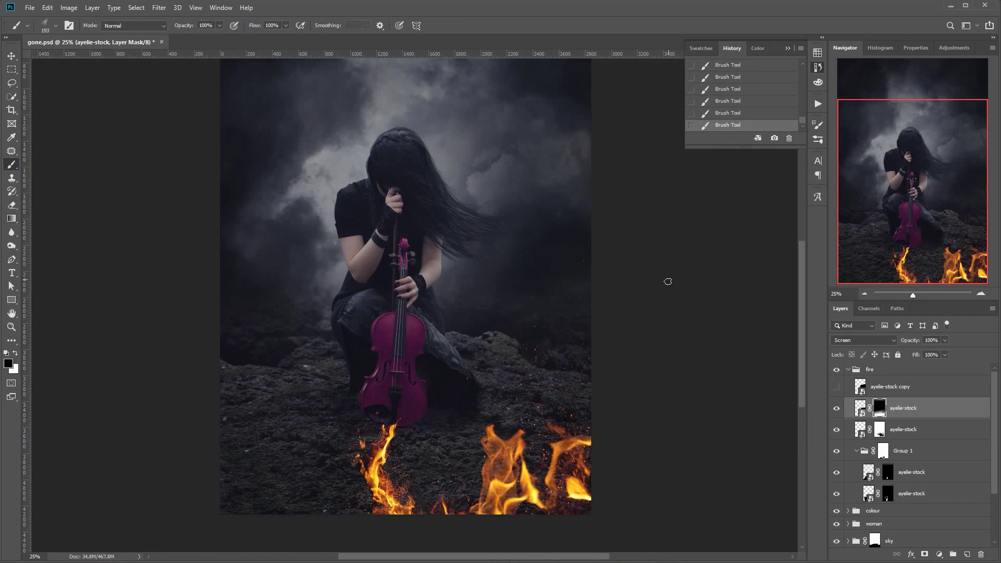
key("ctrl+minus")
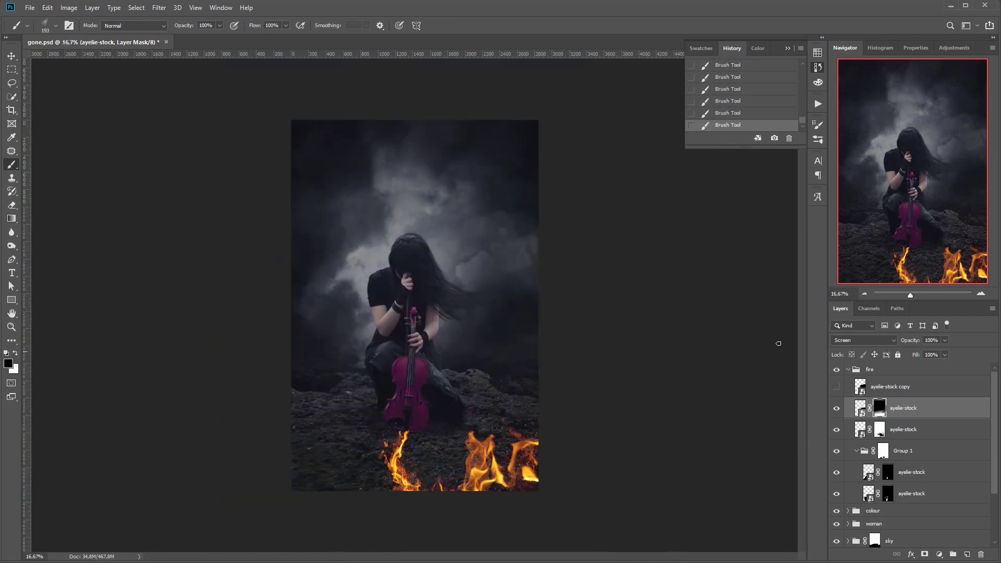
left_click(837, 387)
left_click(837, 387)
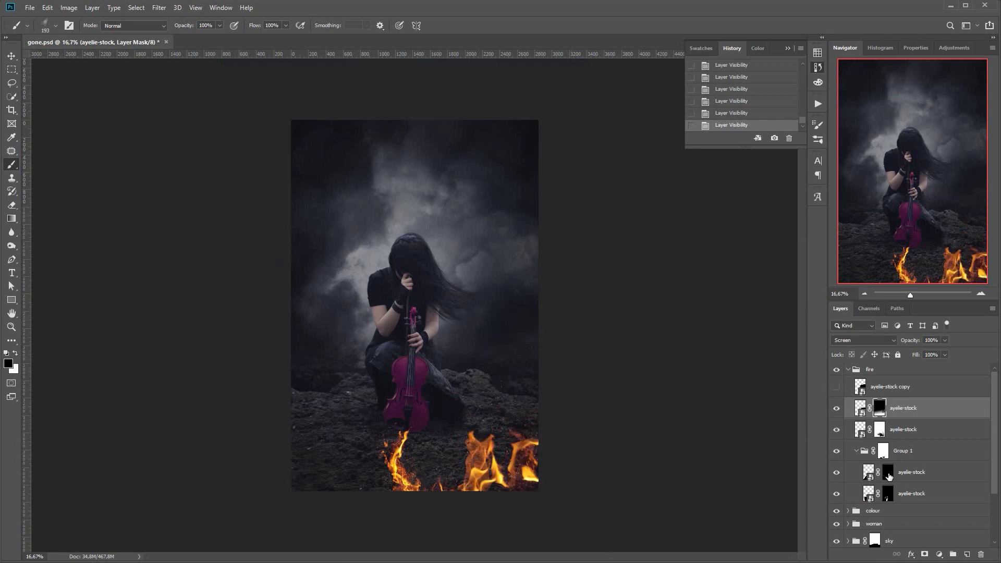
Step: Collapse the fire group, select the woman group and open Bridge's "dead" folder under Forests, jungles, trees
left_click(848, 369)
left_click(881, 382)
left_click(886, 395)
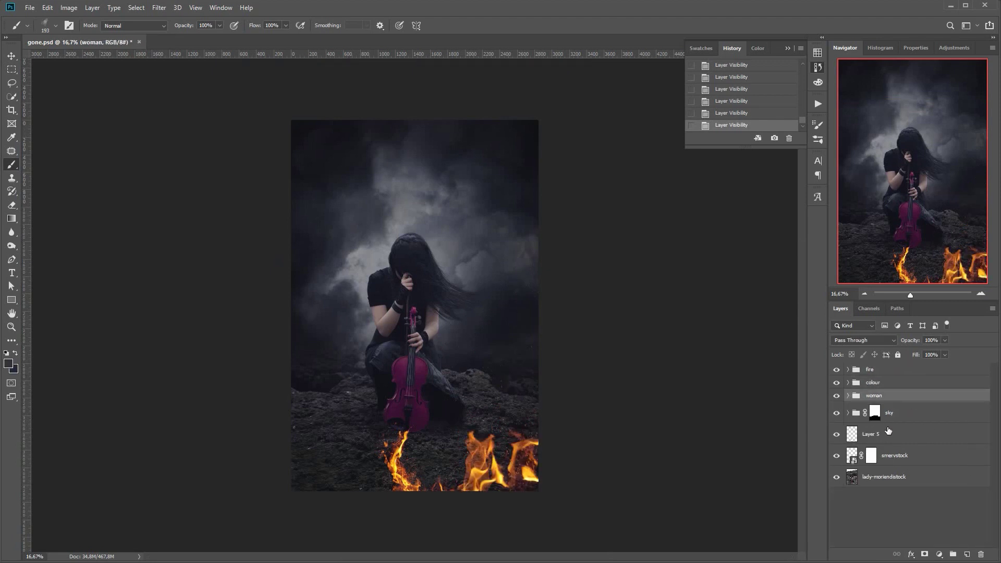
key("alt+Tab")
left_click_drag(232, 190, 236, 283)
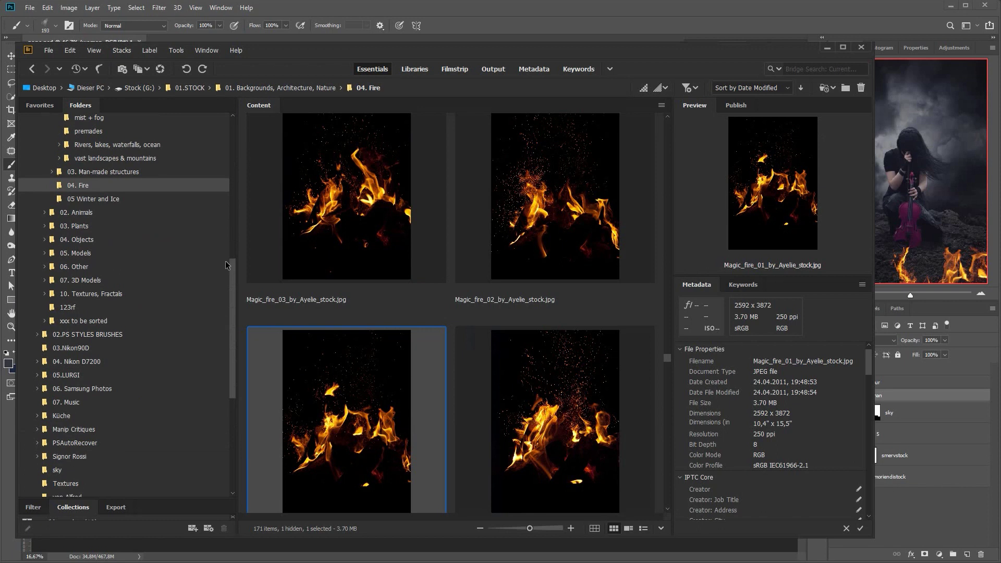
scroll(61, 343, "up", 5)
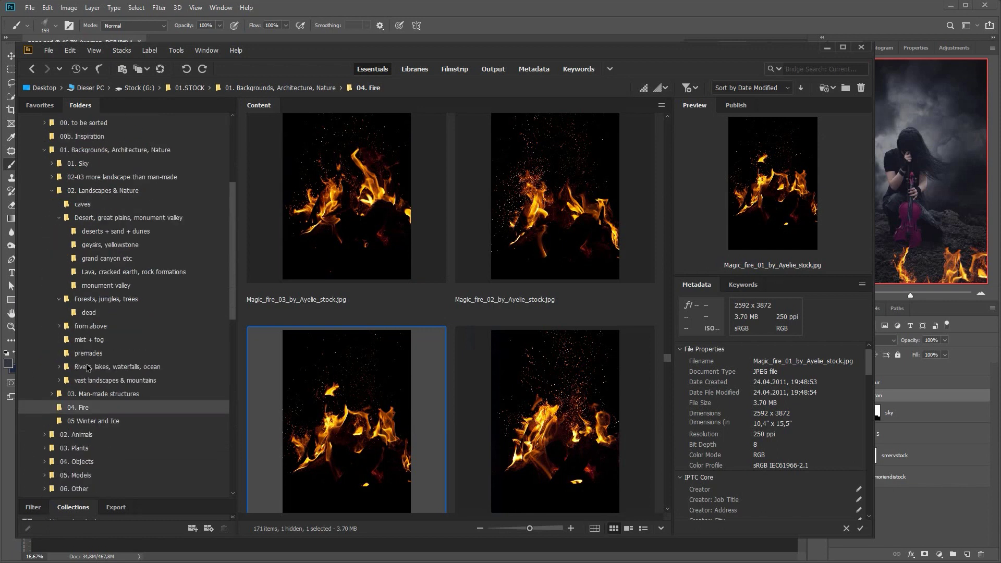
left_click(90, 313)
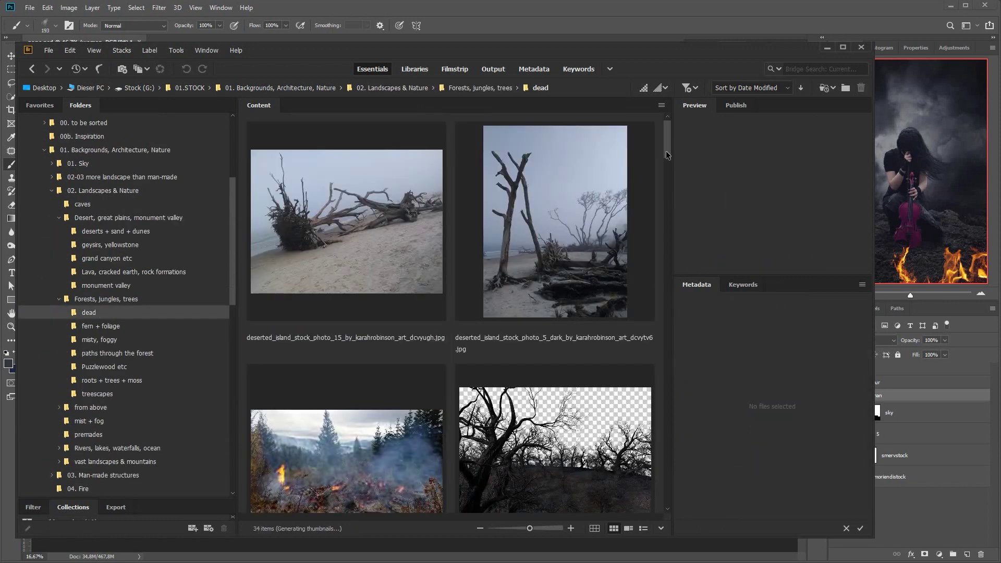
left_click_drag(665, 151, 677, 189)
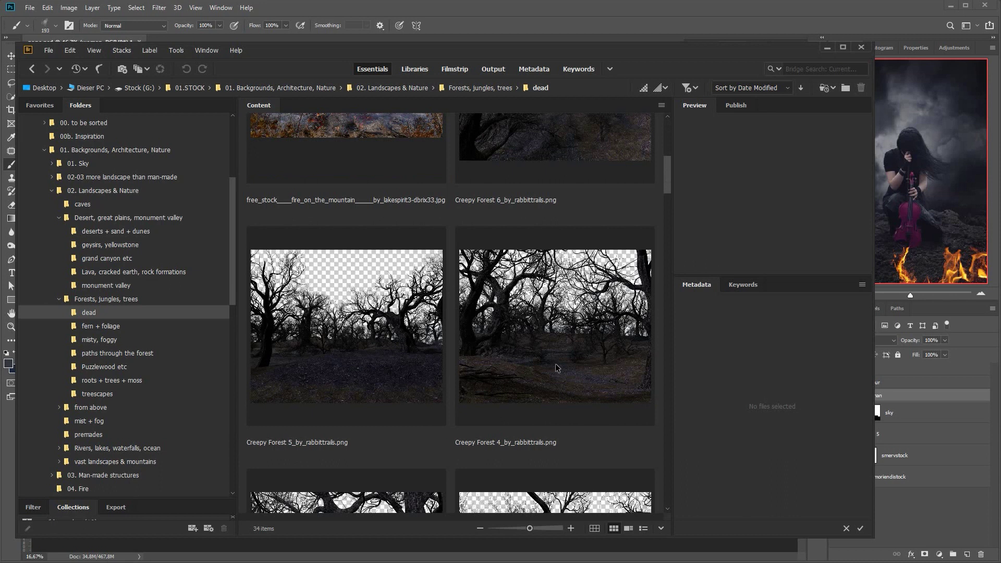
Step: Place Creepy Forest 4_by_rabbittrails.png at the top of the sky group and set its blend mode to Soft Light
left_click_drag(556, 364, 265, 547)
left_click(376, 25)
left_click_drag(863, 401, 898, 431)
left_click(848, 412)
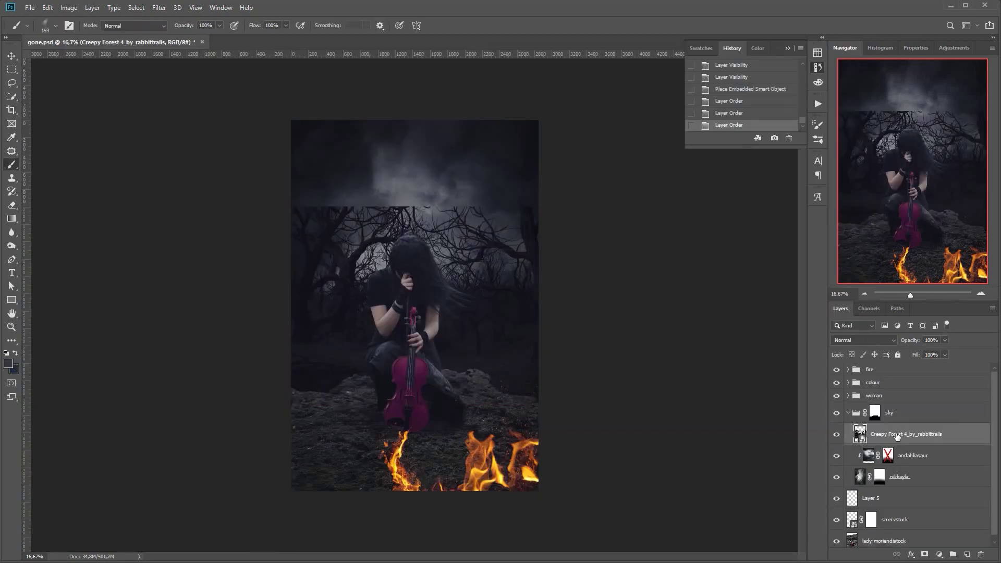
left_click(864, 340)
left_click(850, 459)
Step: Try enlarging the forest layer to 58.38% and moving it up, and delete the layer from the sky group
key("ctrl+t")
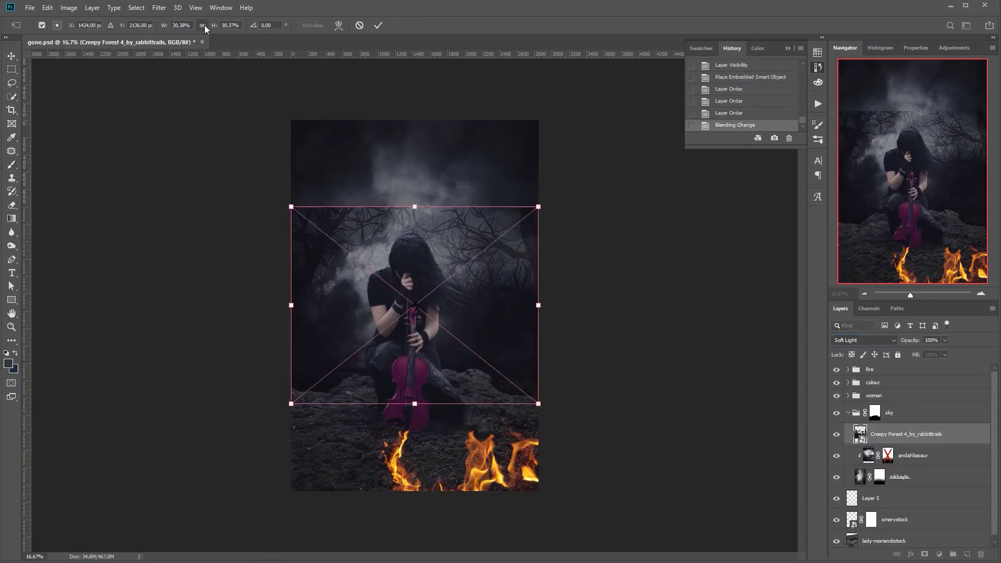
left_click(203, 25)
left_click_drag(164, 25, 179, 25)
left_click_drag(544, 333, 544, 280)
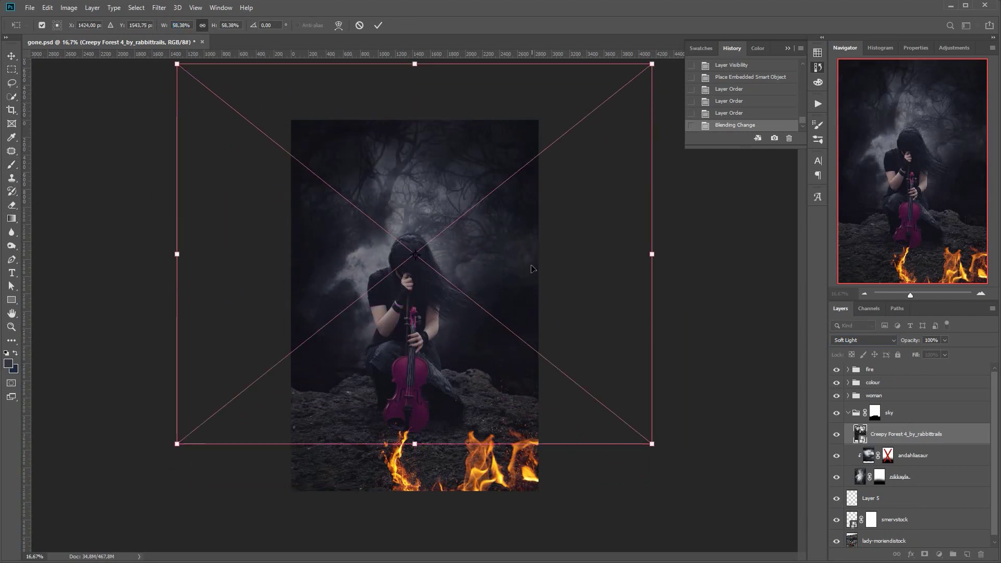
left_click(360, 25)
left_click_drag(933, 441, 980, 554)
left_click(849, 413)
Step: Switch to Bridge, look through the "dead" folder for another tree, and open the "roots + trees + moss" folder
key("alt+Tab")
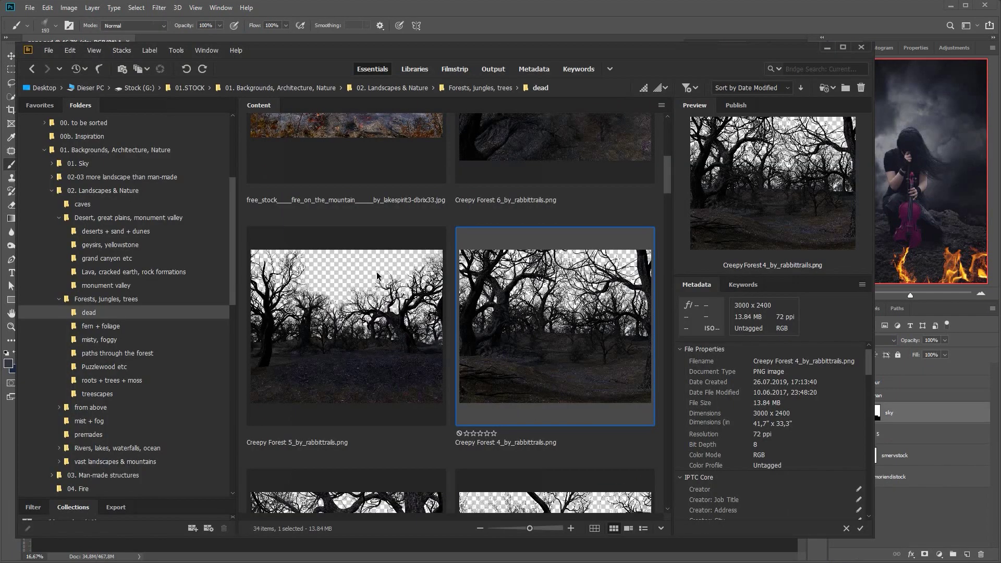
left_click(256, 298)
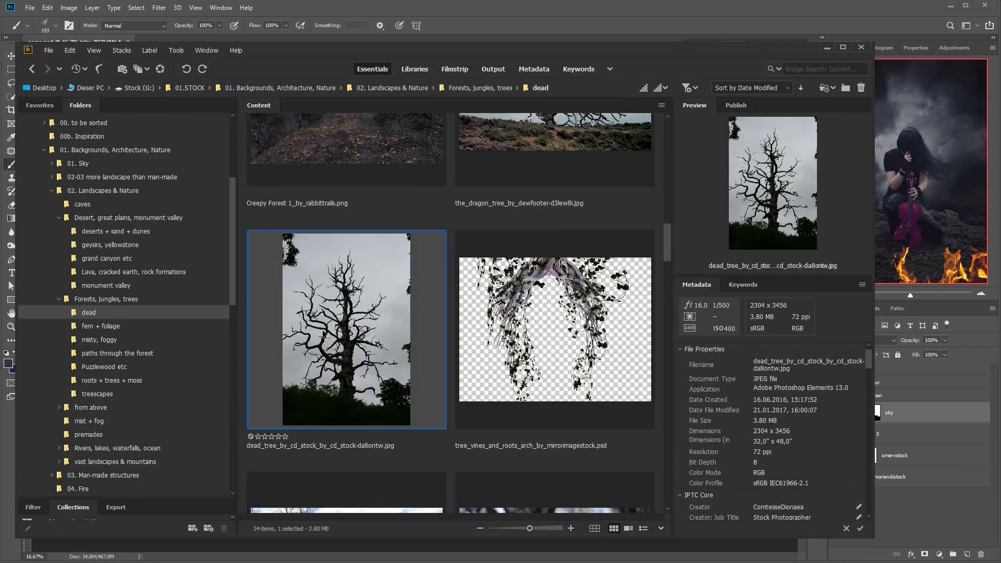
scroll(319, 332, "down", 7)
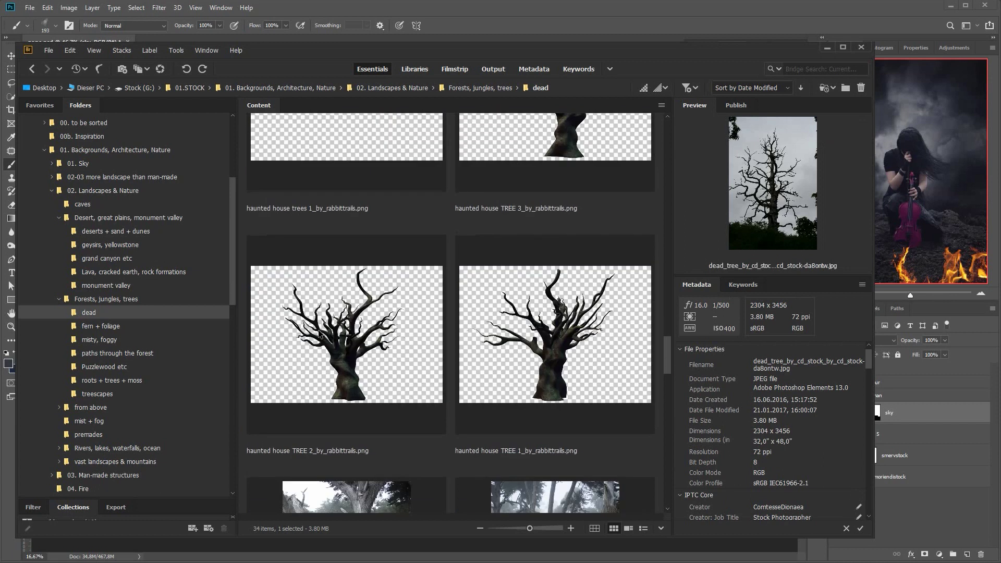
scroll(318, 330, "down", 6)
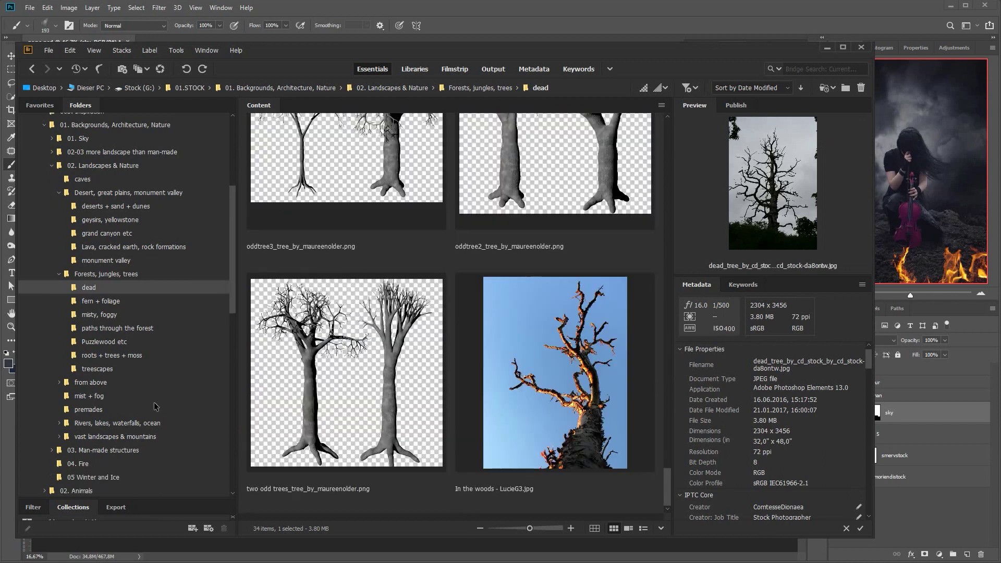
scroll(155, 402, "down", 3)
left_click(139, 230)
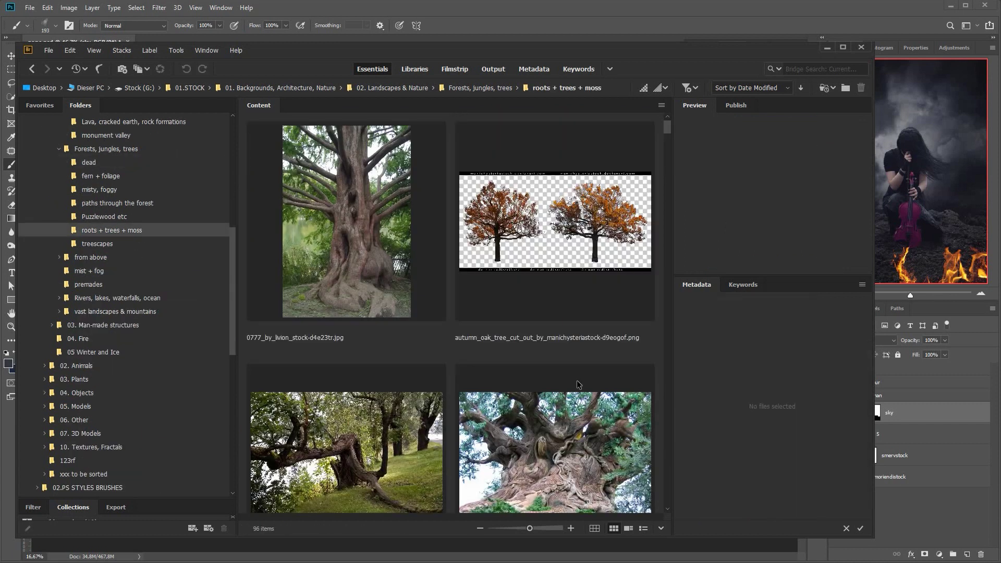
Step: Open autumn_oak_tree_cut_out_by_manichysteriastock-d9eogof.png, bring its lassoed right-hand tree into gone.psd below the woman group, and name the layer manichysteria-stock
left_click(582, 246)
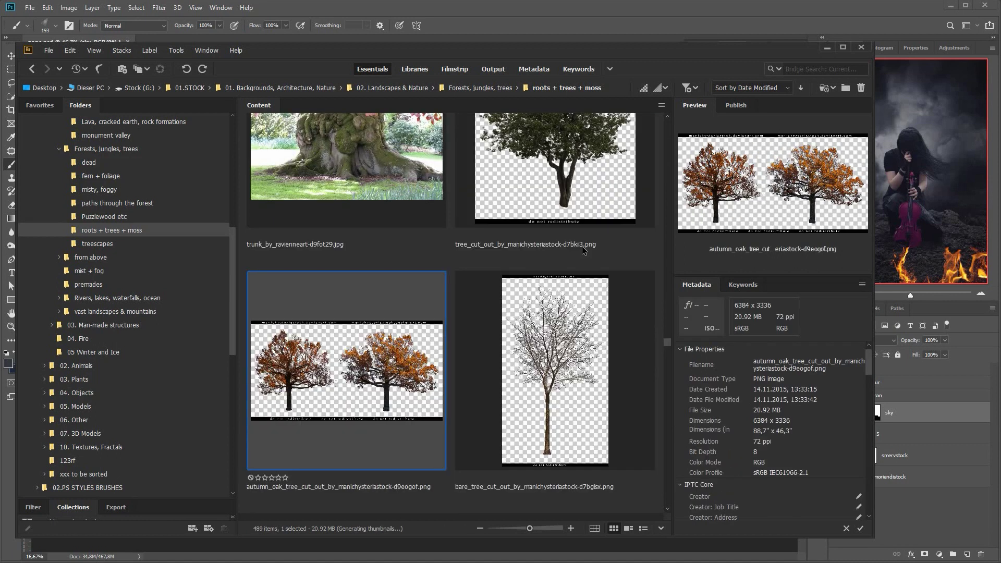
double_click(349, 352)
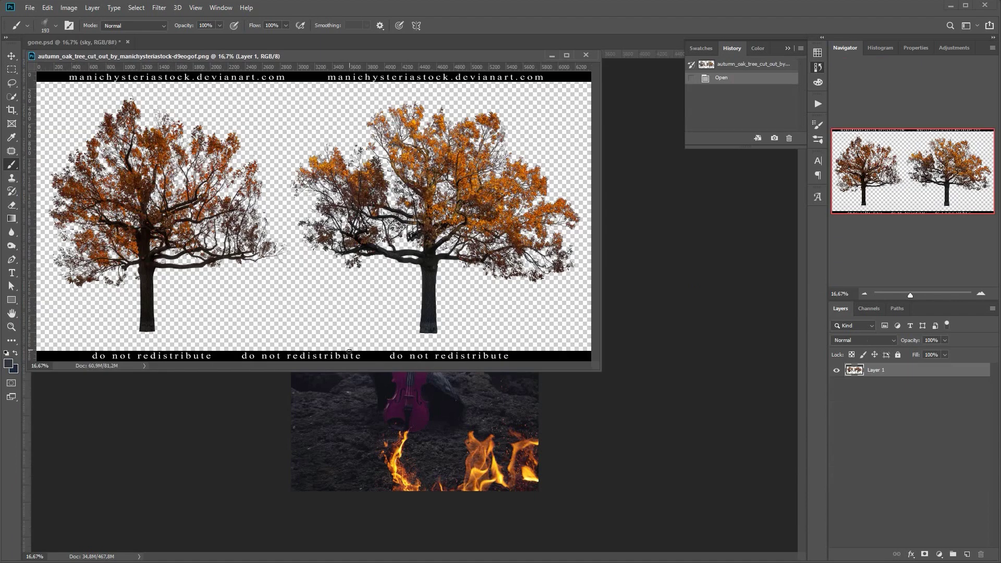
key("l")
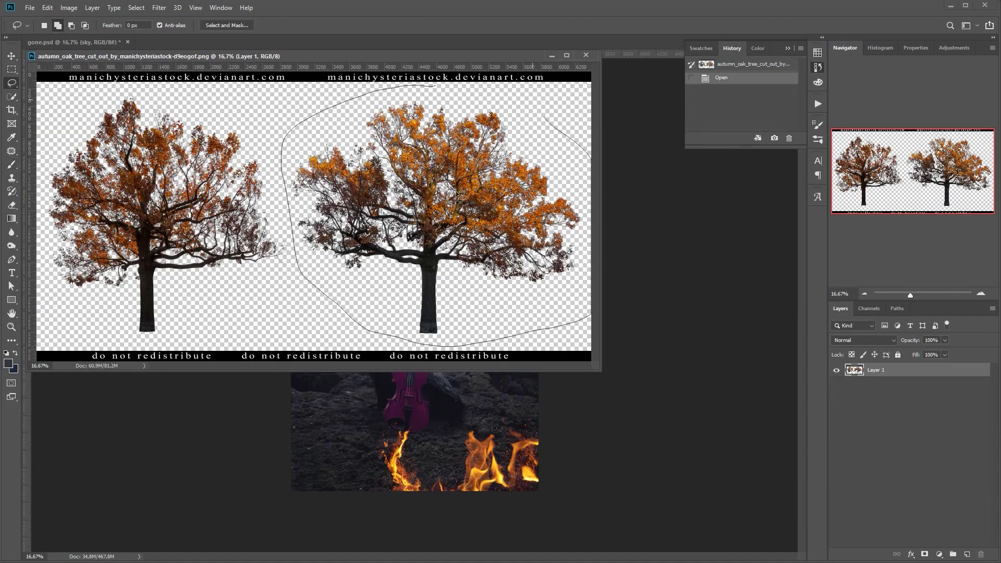
key("v")
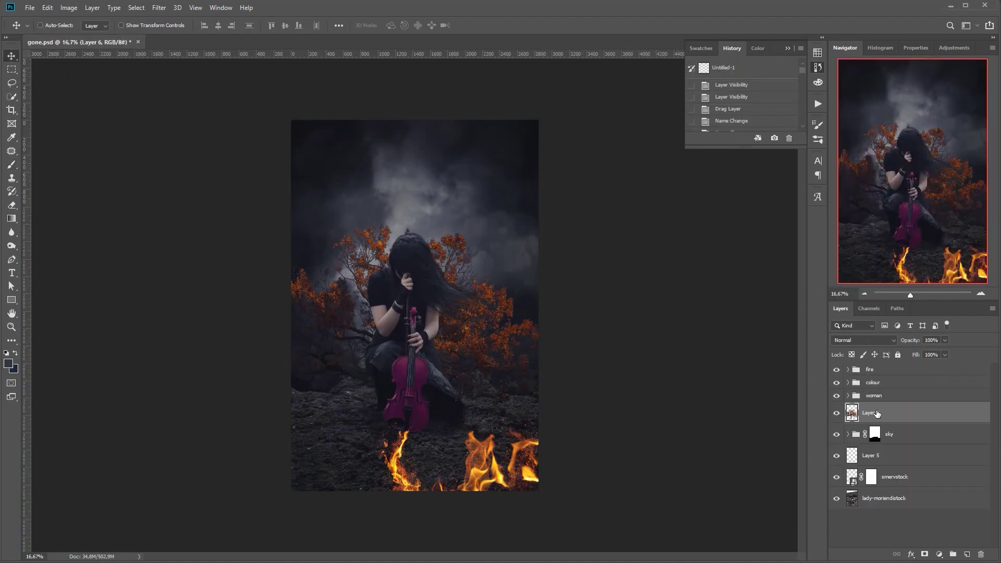
key("Return")
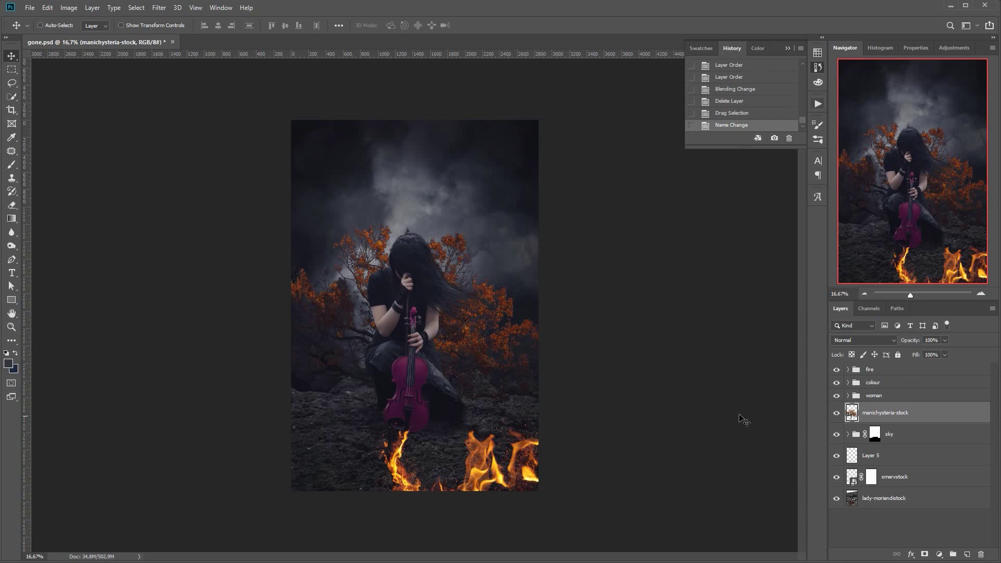
Step: Try the oak higher up behind the woman's head and preview different blend modes such as Hard Light on it
left_click_drag(401, 404, 421, 314)
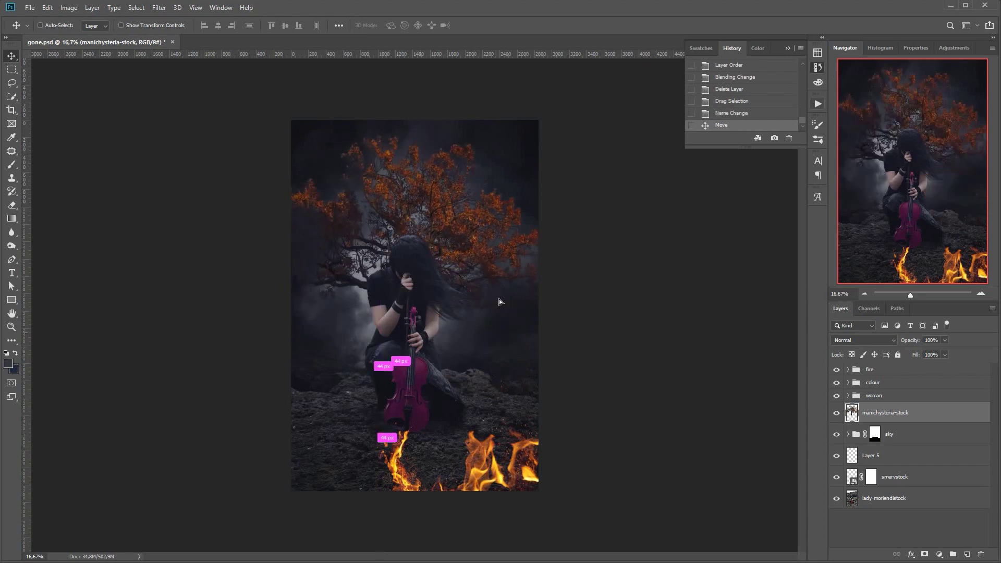
left_click_drag(499, 302, 410, 259)
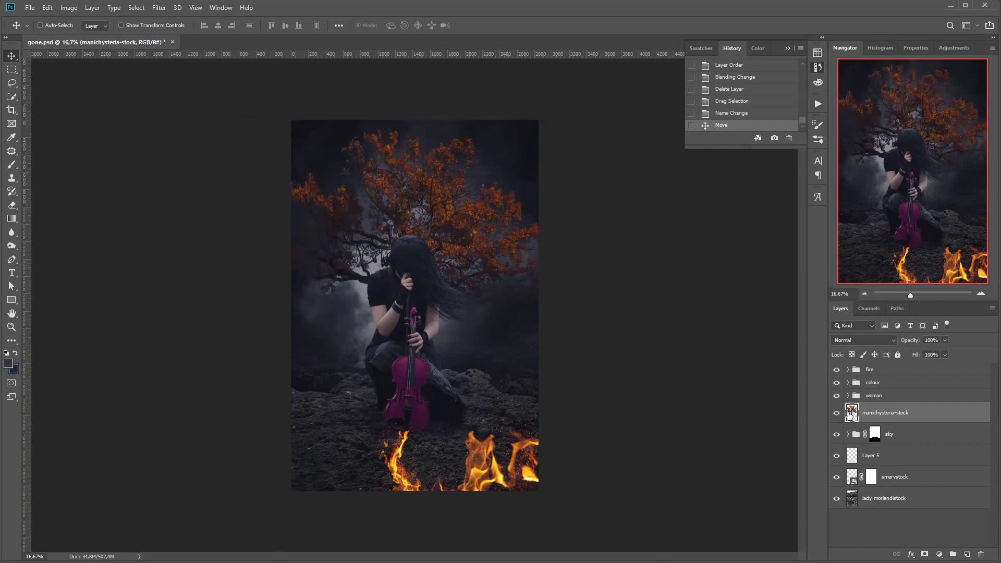
left_click(868, 341)
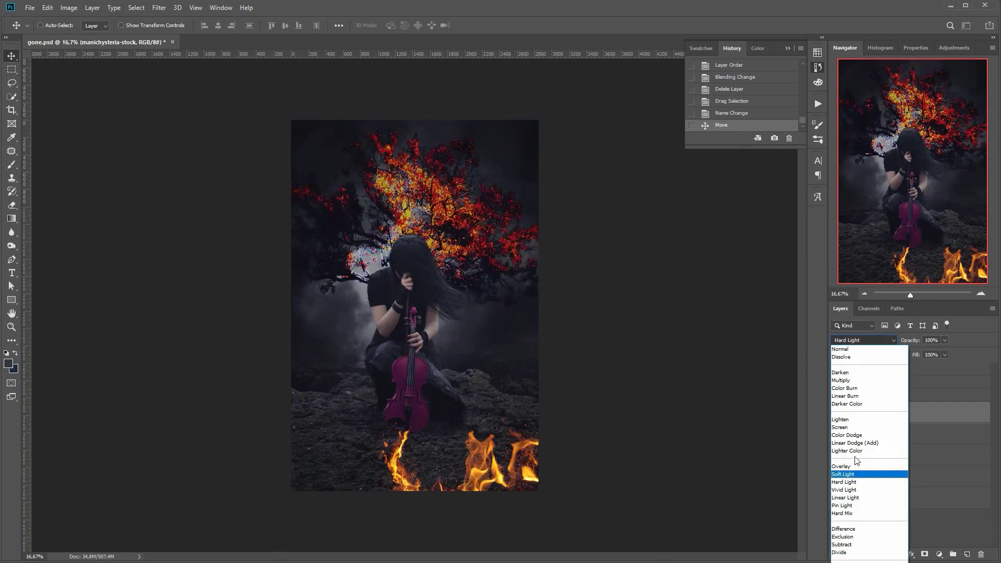
Step: Try the oak as an enlarged smart object shifted to the right of the woman, and delete its layer
left_click(920, 421)
key("ctrl+t")
left_click_drag(164, 26, 183, 27)
left_click_drag(458, 346, 458, 407)
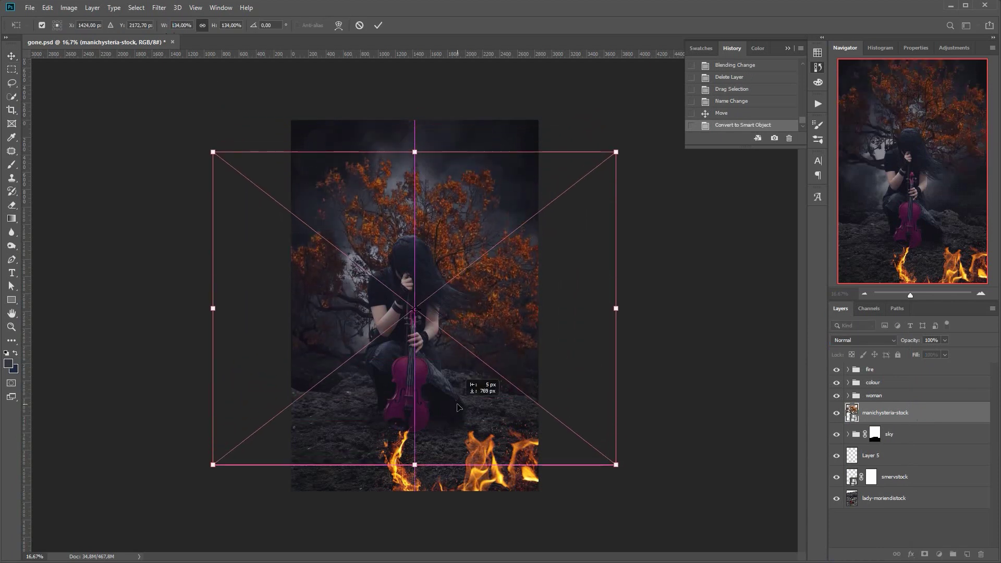
left_click_drag(164, 27, 172, 28)
left_click_drag(495, 408, 490, 374)
key("Return")
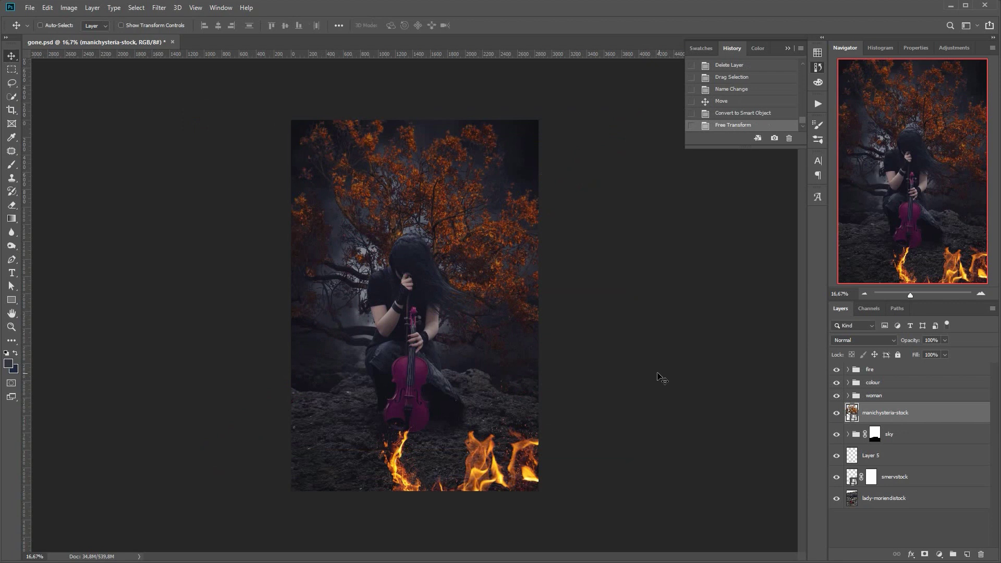
left_click_drag(483, 259, 593, 290)
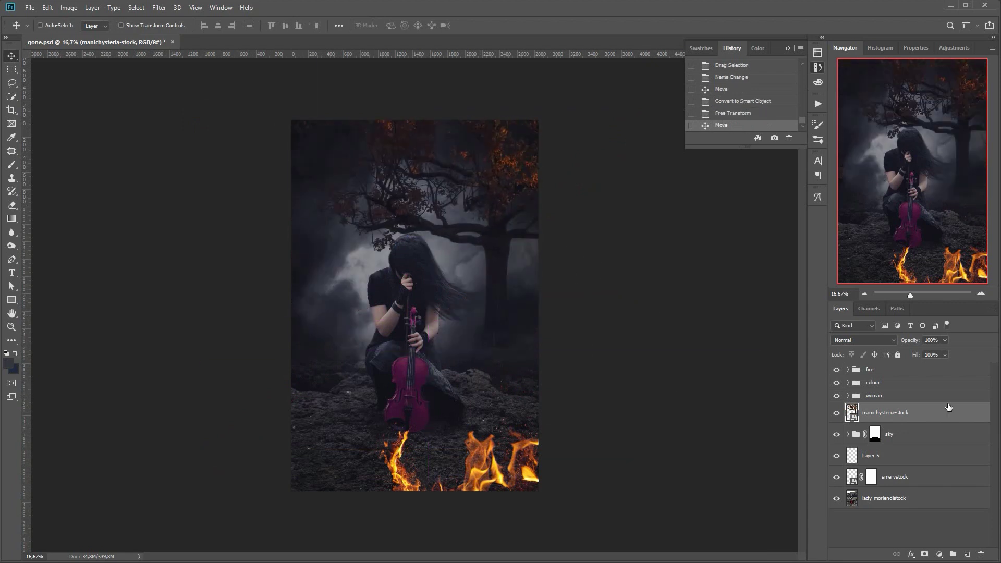
key("Delete")
Step: Place creepy_tree_by_imaginaryrosseart_ddk73oo from Bridge and move its layer to the top of the sky group
key("ctrl+alt+o")
scroll(479, 286, "down", 10)
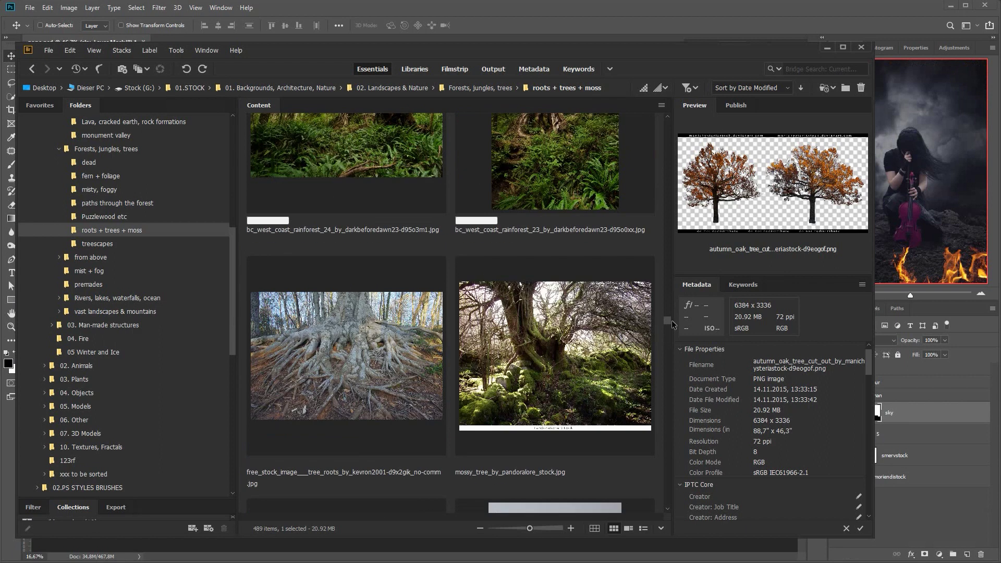
left_click_drag(319, 267, 127, 542)
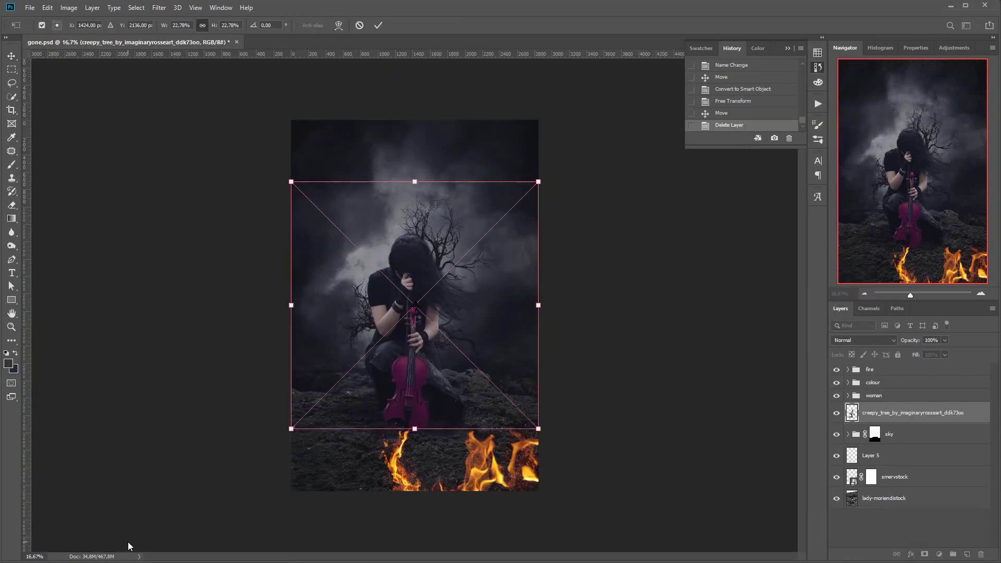
key("Return")
left_click(848, 434)
left_click_drag(852, 413, 851, 444)
Step: Scale the creepy tree to 35.65% and position it along the image's left edge, with its branches reaching behind the woman
left_click_drag(453, 394, 374, 351)
key("ctrl+t")
left_click_drag(459, 134, 599, 62)
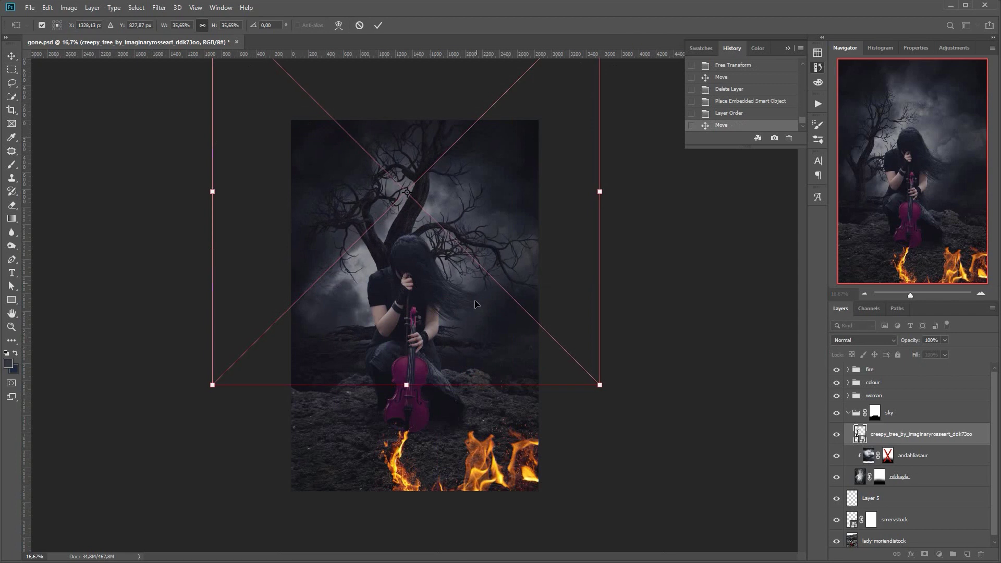
left_click_drag(470, 338, 378, 357)
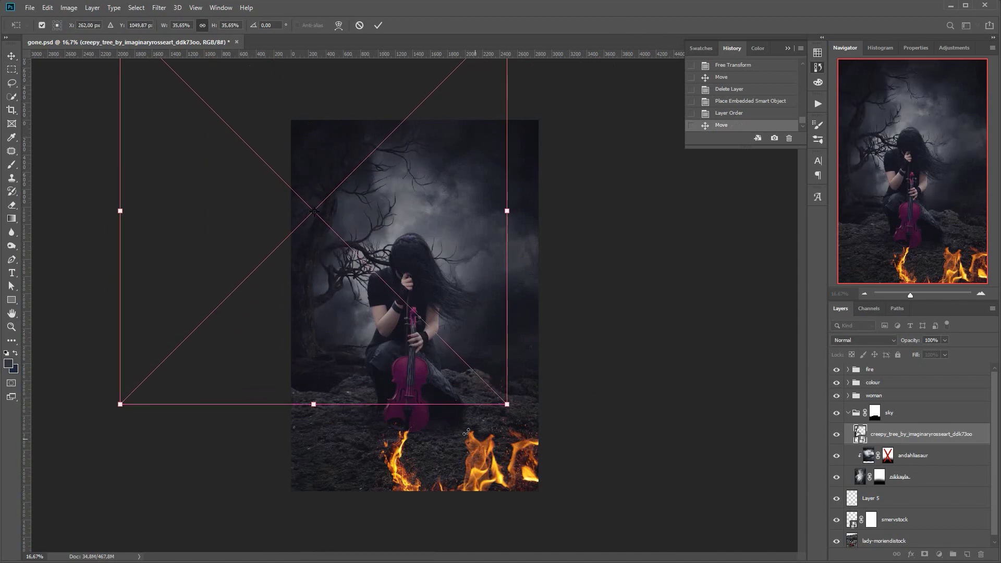
left_click_drag(454, 175, 455, 194)
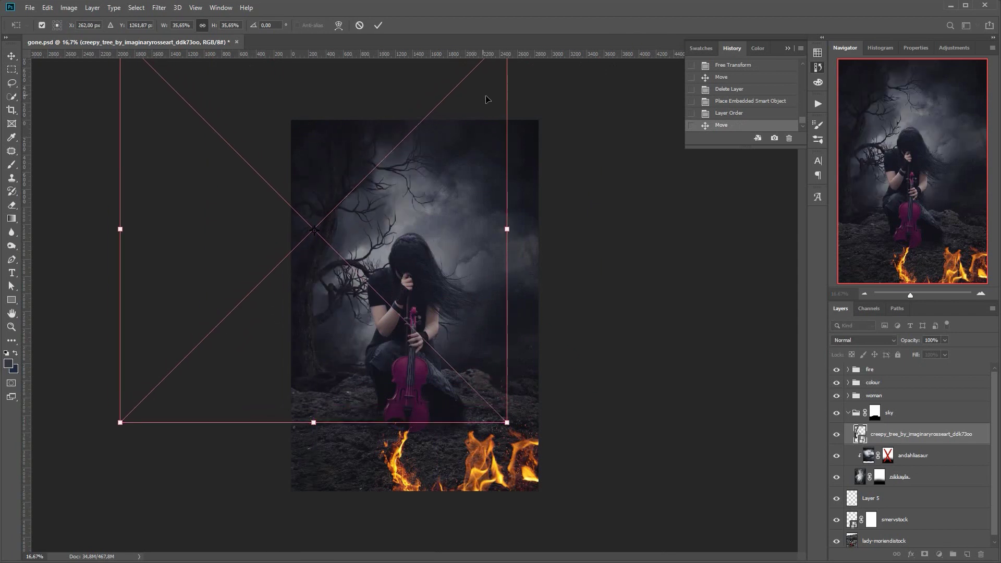
left_click(378, 25)
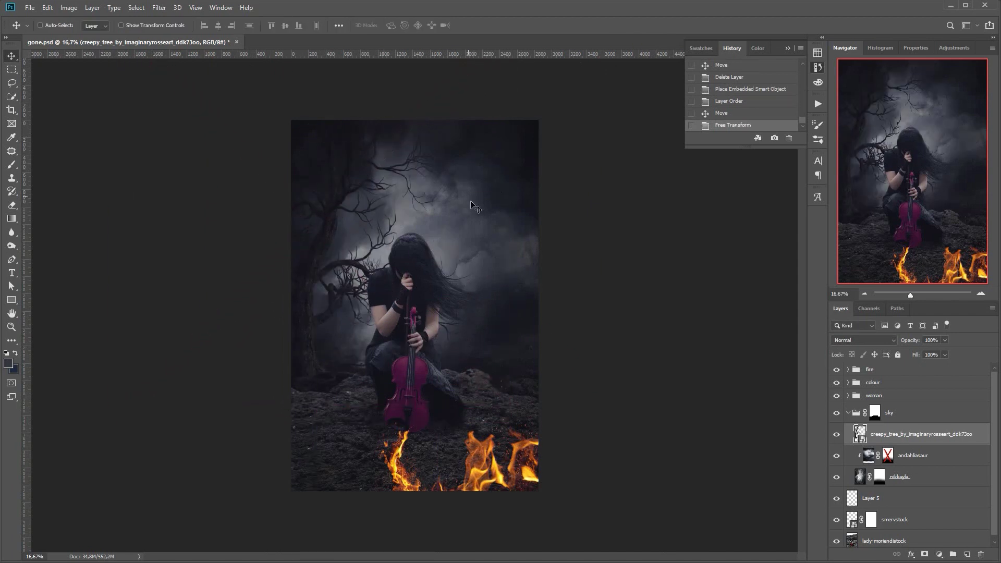
left_click_drag(351, 353, 368, 384)
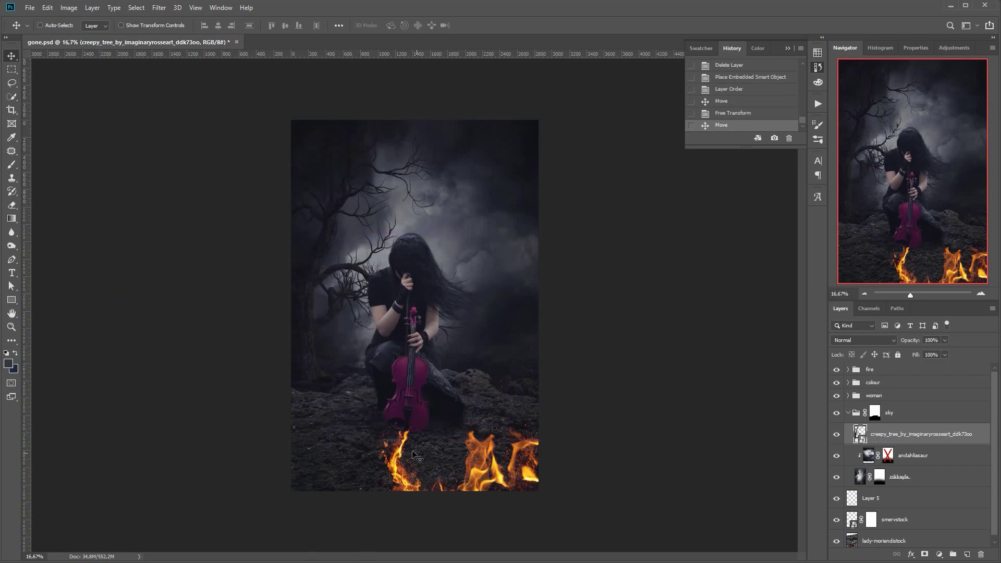
Step: Apply a Gaussian Blur with a radius of 4.1 pixels to the creepy tree layer
left_click(159, 8)
left_click(321, 180)
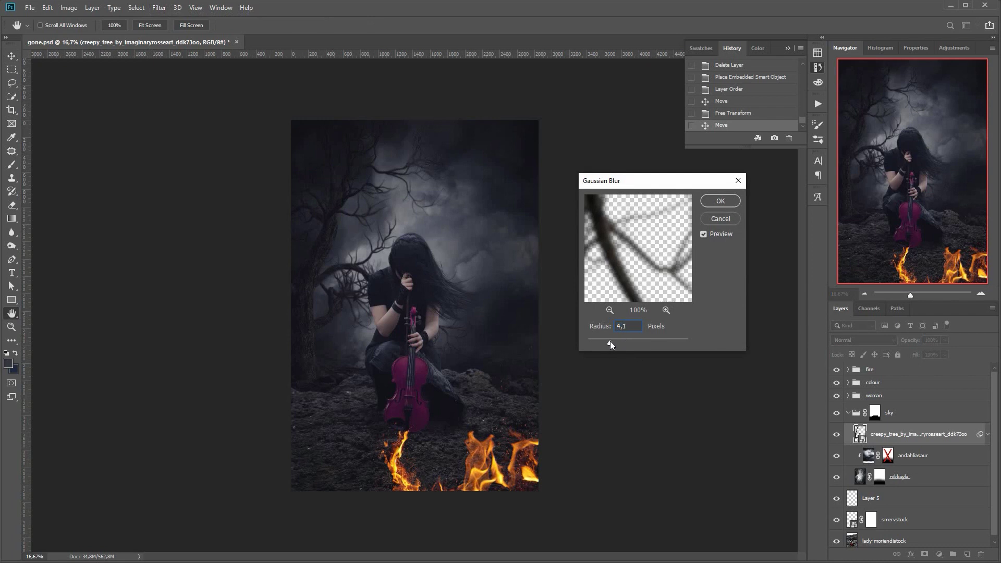
left_click(720, 201)
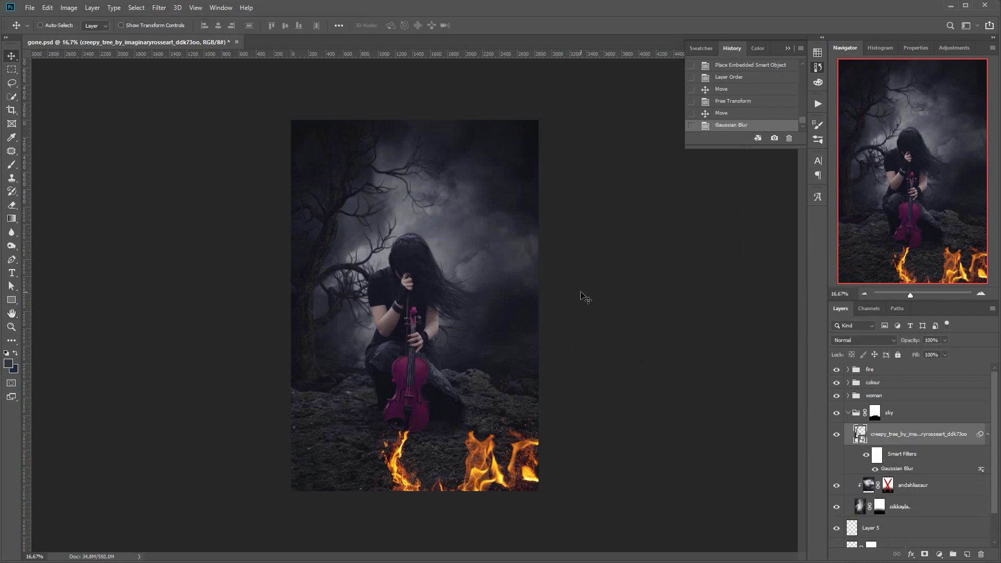
Step: Try moving the blurred tree and enlarging it so its branches arch over the woman, and revert to the Gaussian Blur state
left_click_drag(310, 384, 334, 354)
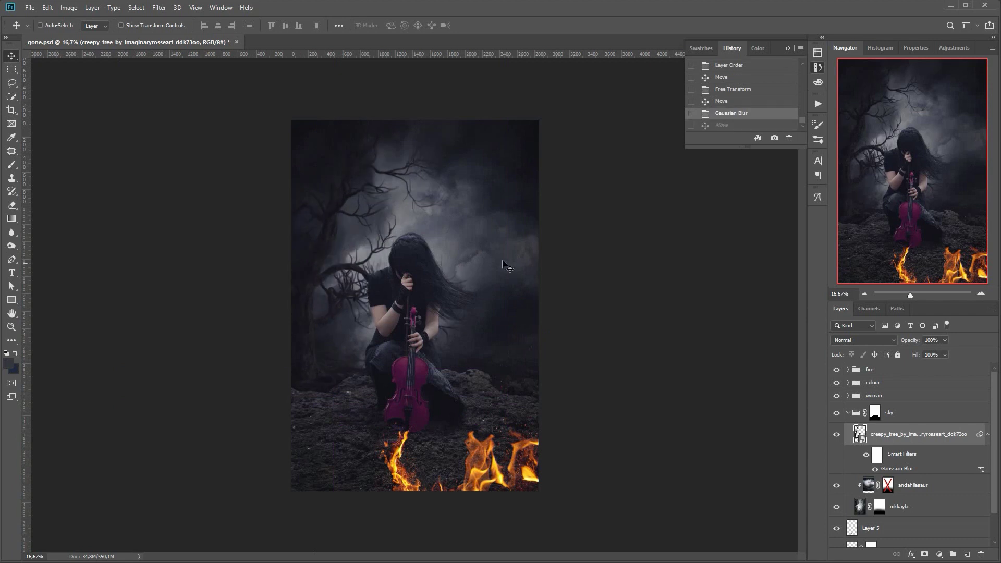
key("ctrl+t")
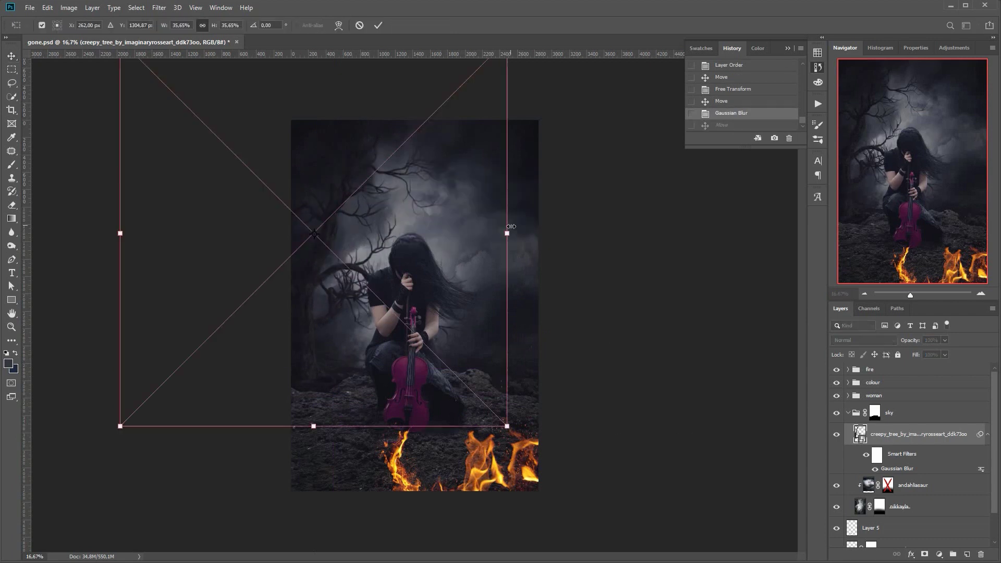
left_click_drag(119, 427, 79, 466)
left_click_drag(356, 408, 367, 367)
left_click_drag(518, 427, 648, 557)
left_click_drag(437, 474, 390, 360)
left_click_drag(406, 396, 422, 384)
left_click(378, 25)
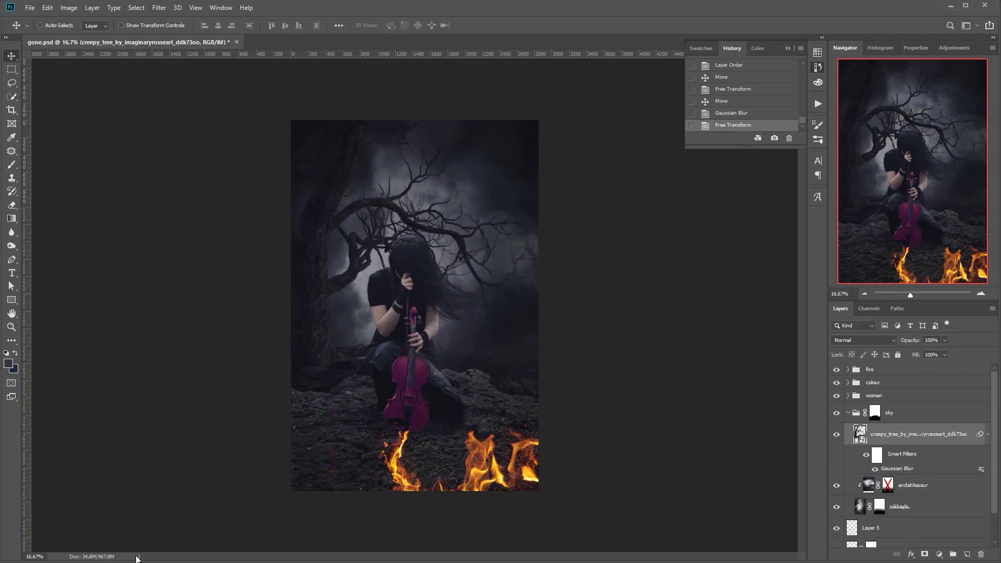
left_click(732, 113)
Step: Scale the creepy tree to 41.65% and move it slightly up along the image's left edge
key("ctrl+t")
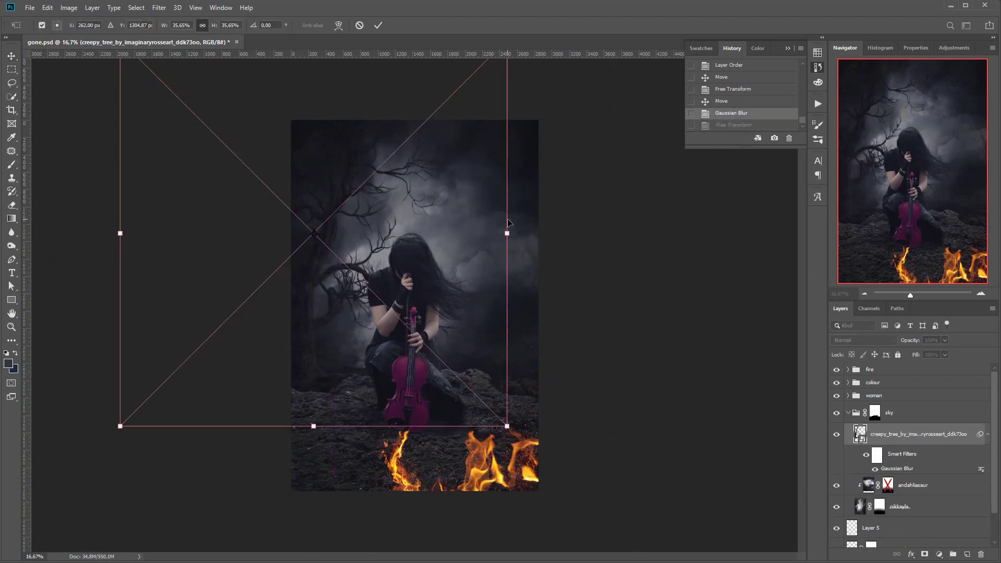
left_click_drag(344, 393, 344, 368)
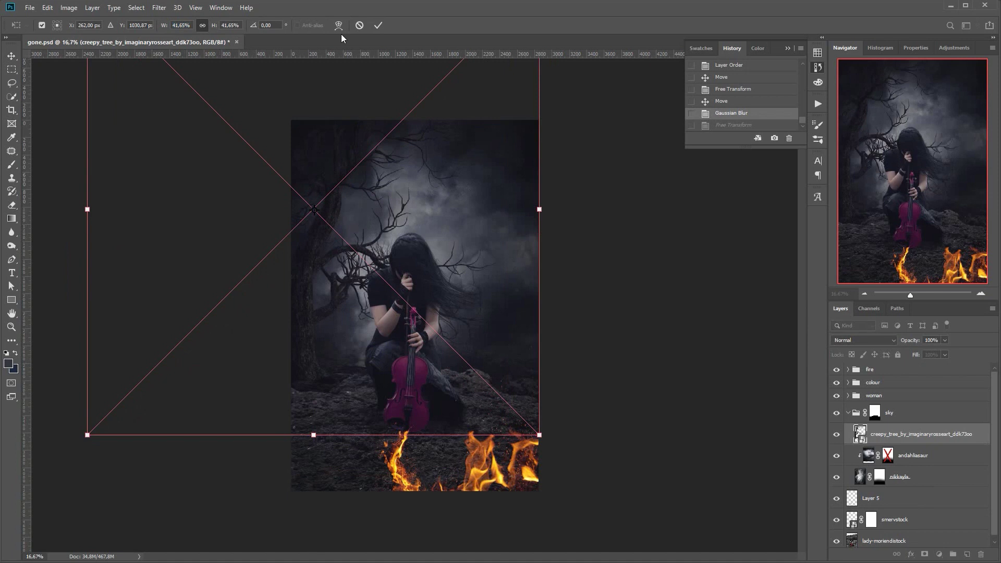
left_click(378, 25)
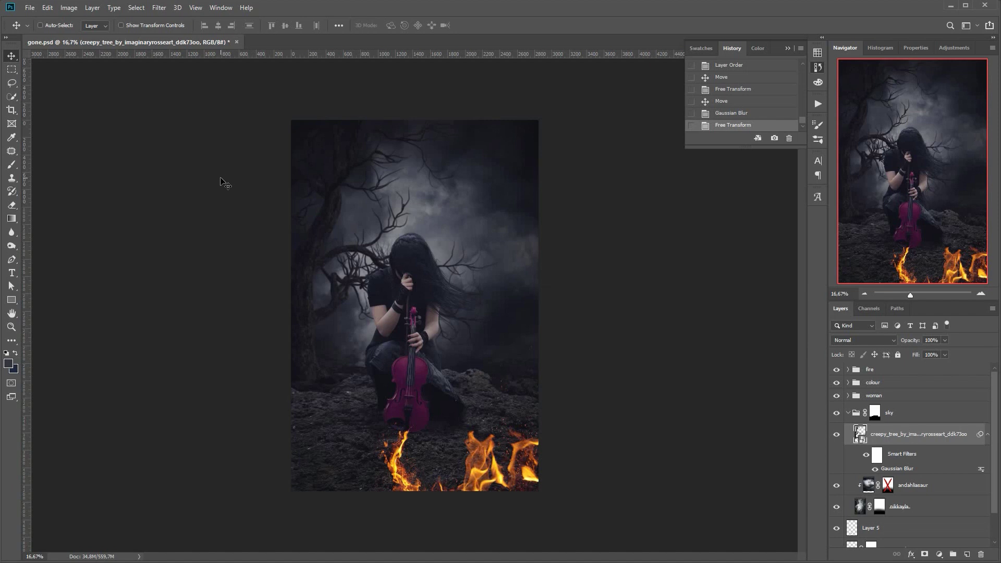
Step: Try a Hue/Saturation adjustment clipped to the fire group with Hue -74 and Saturation -1, and delete the adjustment layer
left_click(864, 370)
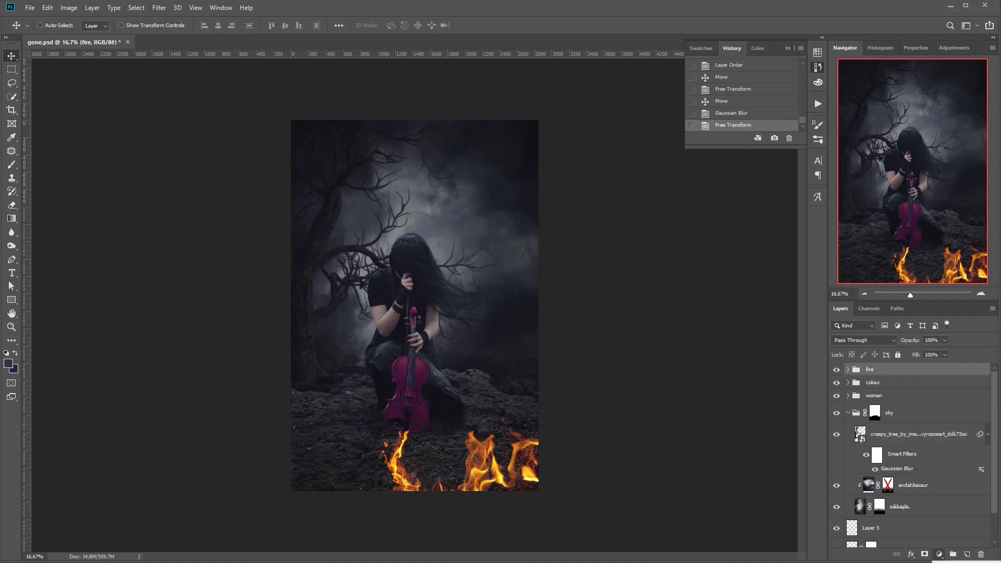
left_click(958, 436)
left_click(868, 385, "alt")
mouse_move(909, 142)
left_mouse_down()
mouse_move(857, 143)
mouse_move(908, 143)
left_mouse_up()
left_click_drag(910, 122, 867, 132)
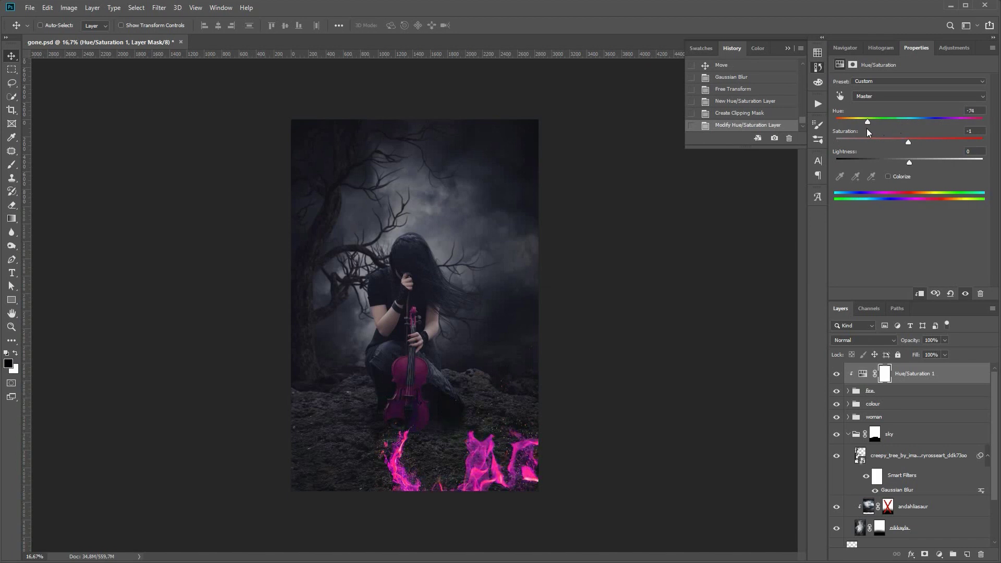
left_click(836, 373)
left_click_drag(918, 374, 981, 554)
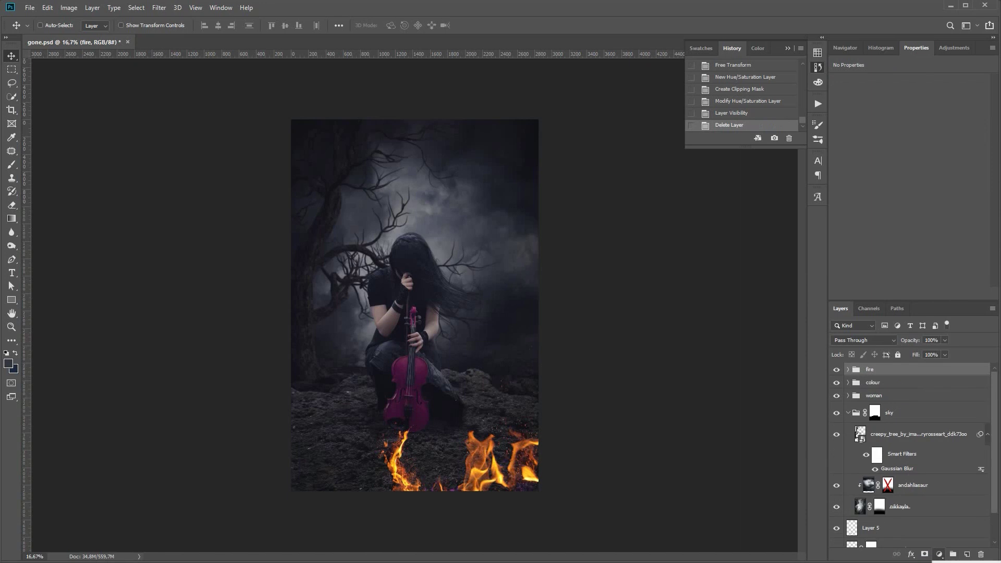
Step: Add a Black & White adjustment layer with default settings above the fire group and clip it to the group
left_click(959, 460)
left_click(863, 381, "alt")
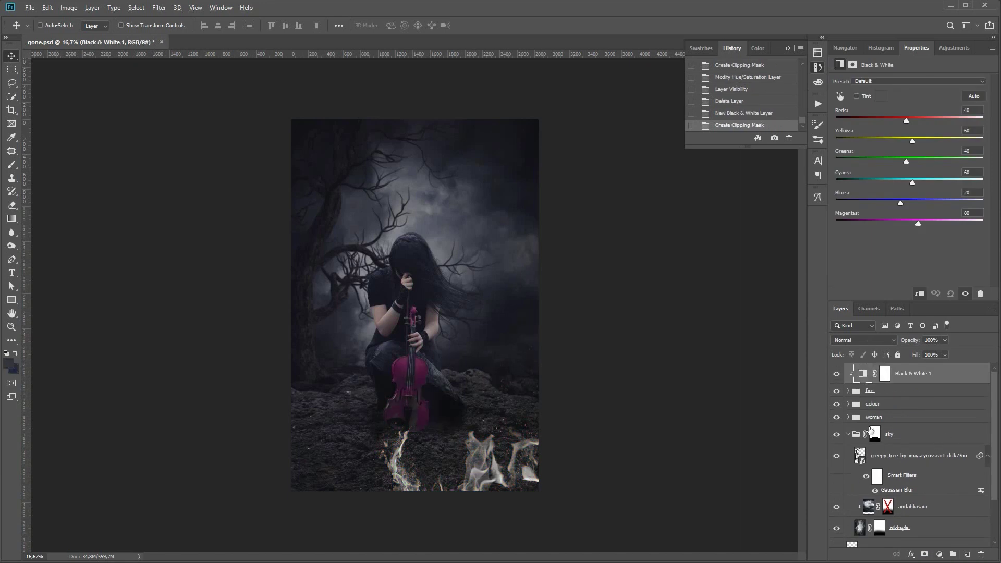
Step: Set the Black & White adjustment to Reds 32, Yellows 128, Greens 38, Cyans 109 and Blues -40
mouse_move(912, 141)
left_mouse_down()
mouse_move(940, 143)
mouse_move(932, 142)
left_mouse_up()
mouse_move(906, 121)
left_mouse_down()
mouse_move(935, 122)
mouse_move(904, 122)
left_mouse_up()
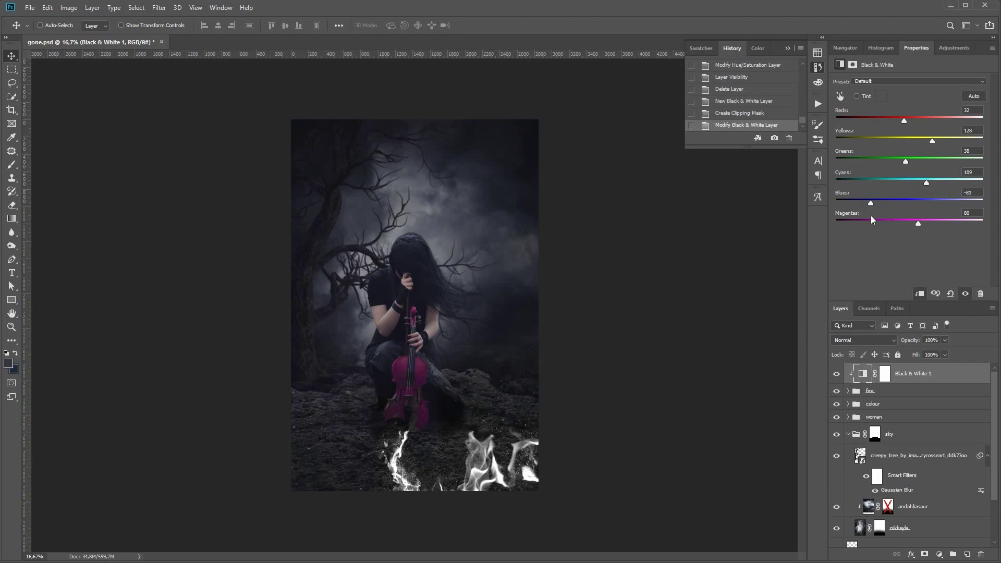
Step: Try a copy of the Black & White adjustment inside Group 1, clipped to the top flame layer
left_click(848, 392)
left_click_drag(867, 377, 867, 504)
left_click(866, 419, "alt")
left_click(861, 384, "alt")
key("ctrl+j")
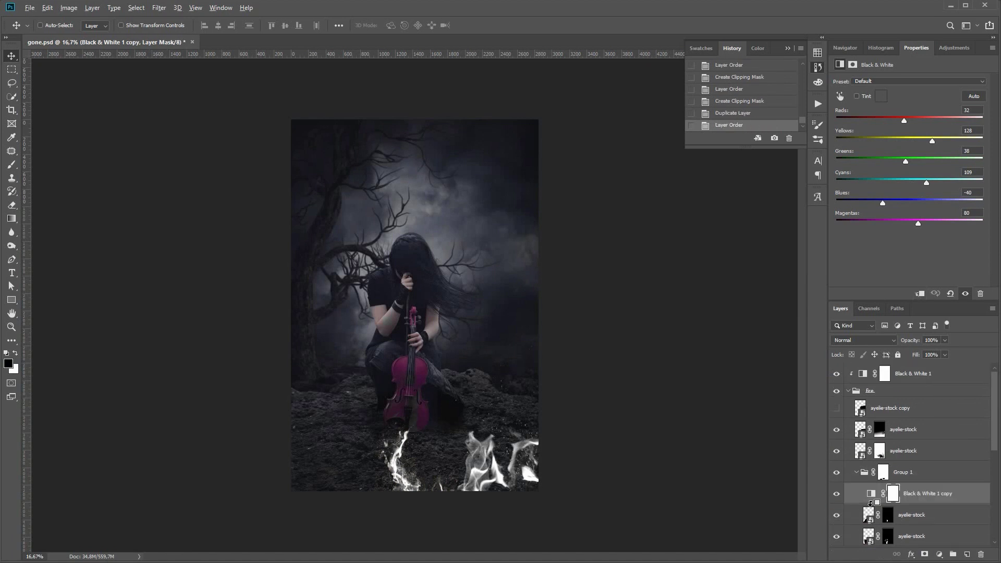
left_click(866, 504, "alt")
Step: Hide the Black & White adjustment above the fire group and examine the flame layers' visibility, masks and blend modes
left_click(837, 374)
left_click(837, 516)
left_click(837, 517)
left_click(836, 537)
left_click(836, 537)
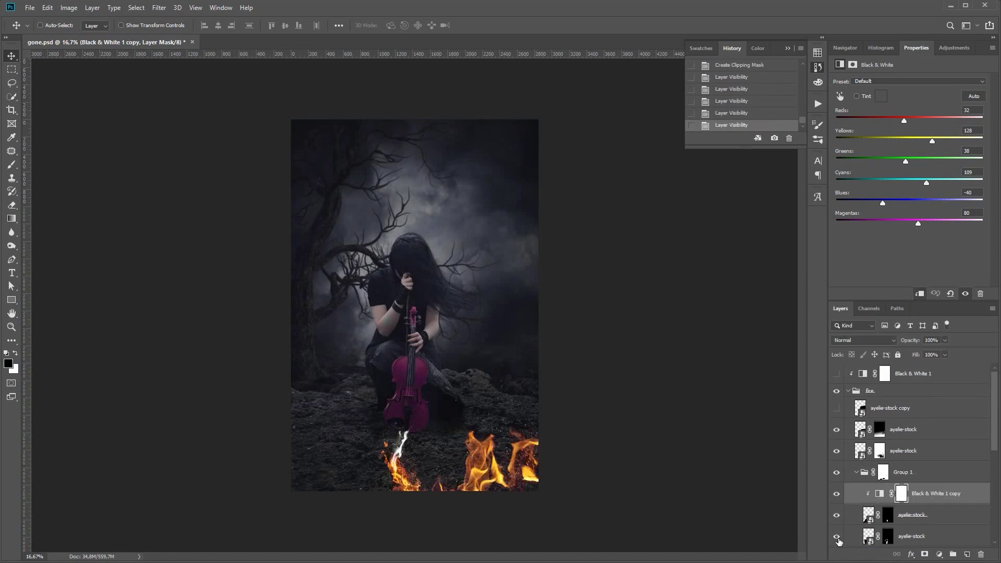
left_click(888, 537)
left_click(867, 517)
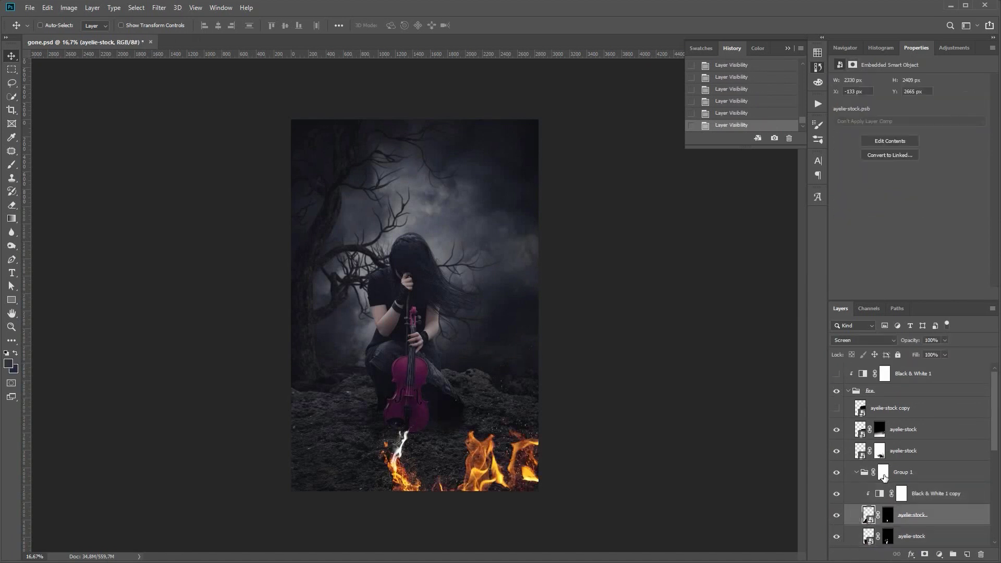
left_click(865, 473)
left_click(861, 451)
left_click(860, 432)
left_click(880, 493)
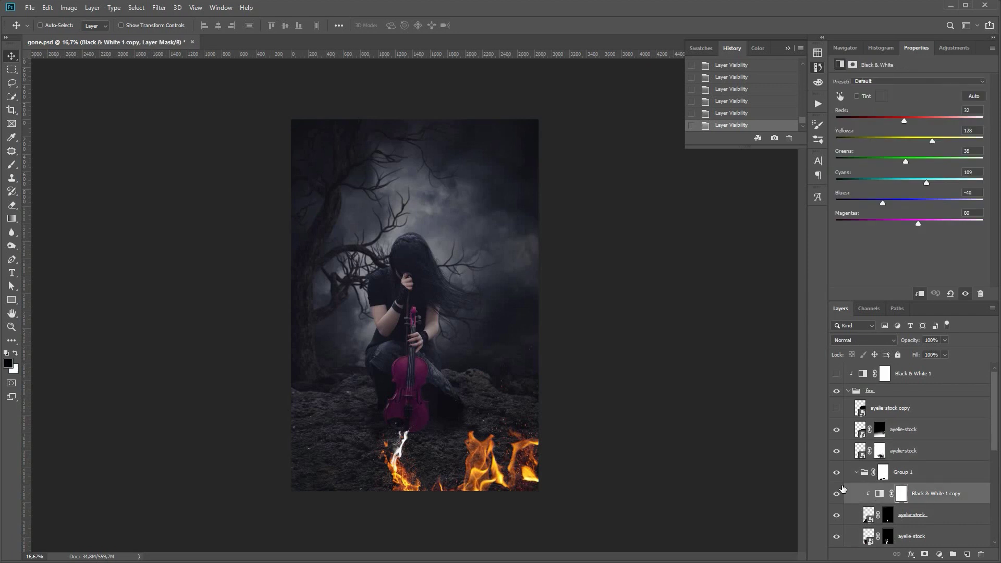
left_click(837, 392)
left_click(836, 392)
left_click(860, 452)
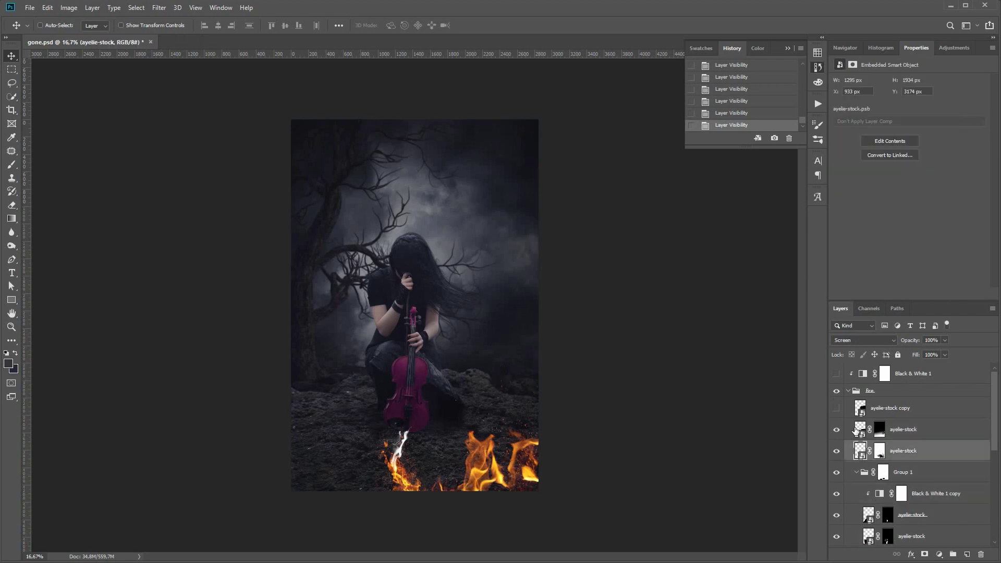
left_click(860, 430)
left_click(860, 410)
left_click(861, 431)
Step: Set the fire group's blend mode to Screen
left_click(857, 392)
left_click(881, 341)
left_click(851, 443)
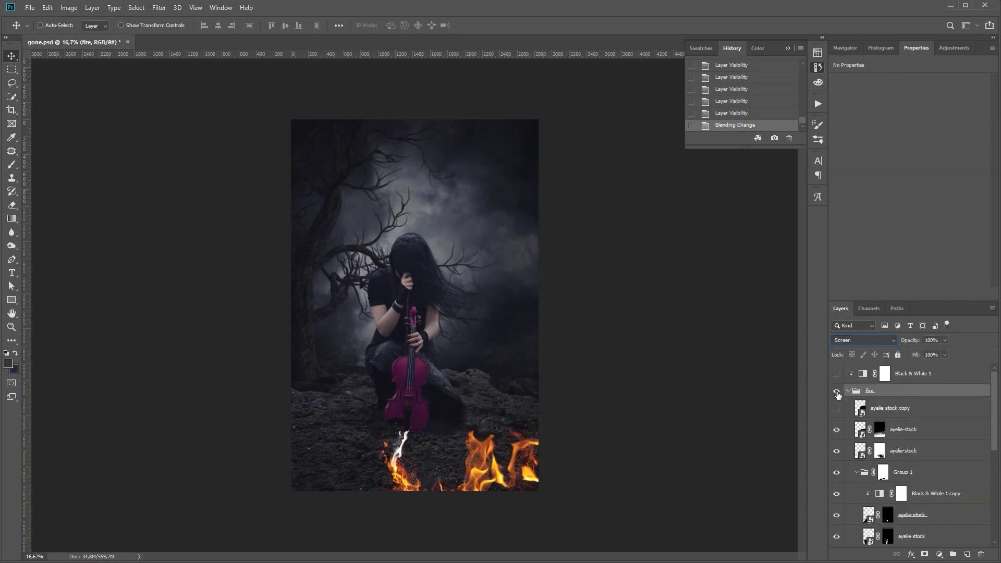
Step: Show the Black & White adjustment above the fire group and delete its copy from Group 1
left_click(837, 375)
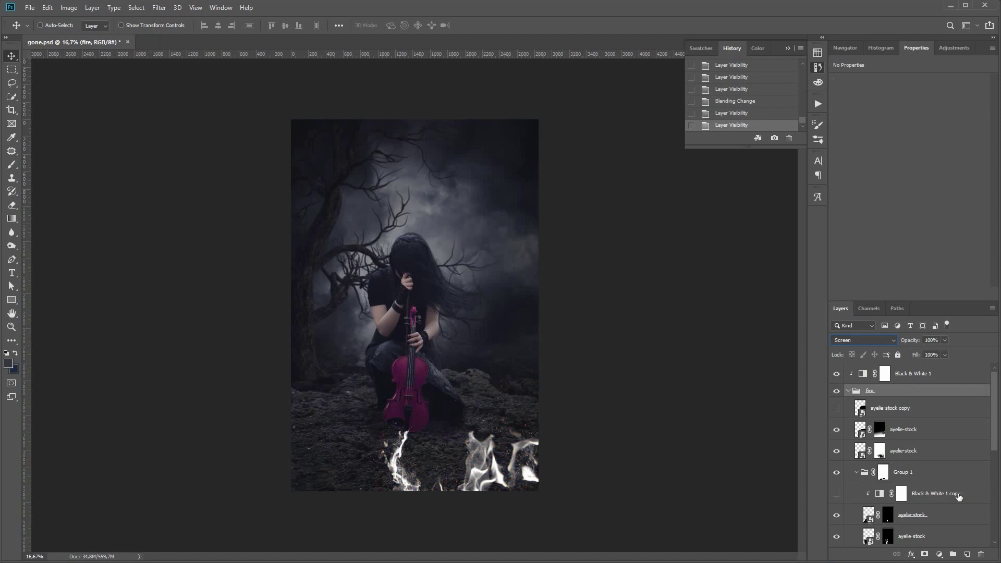
left_click_drag(959, 497, 981, 555)
left_click(872, 409)
left_click(837, 376)
left_click(837, 375)
Step: Try a different blend mode on the fire group and return it to Screen
left_click(865, 391)
left_click(871, 340)
left_click(859, 352)
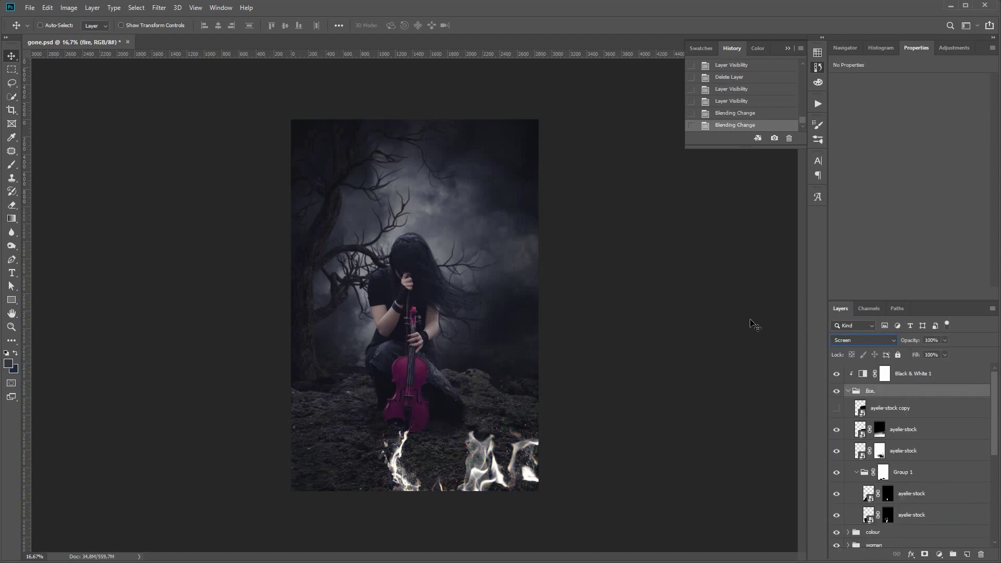
Step: Set the fire's Black & White adjustment to Yellows 146, Cyans 153, Blues -33 and Magentas 185
left_click(848, 390)
left_click(867, 377)
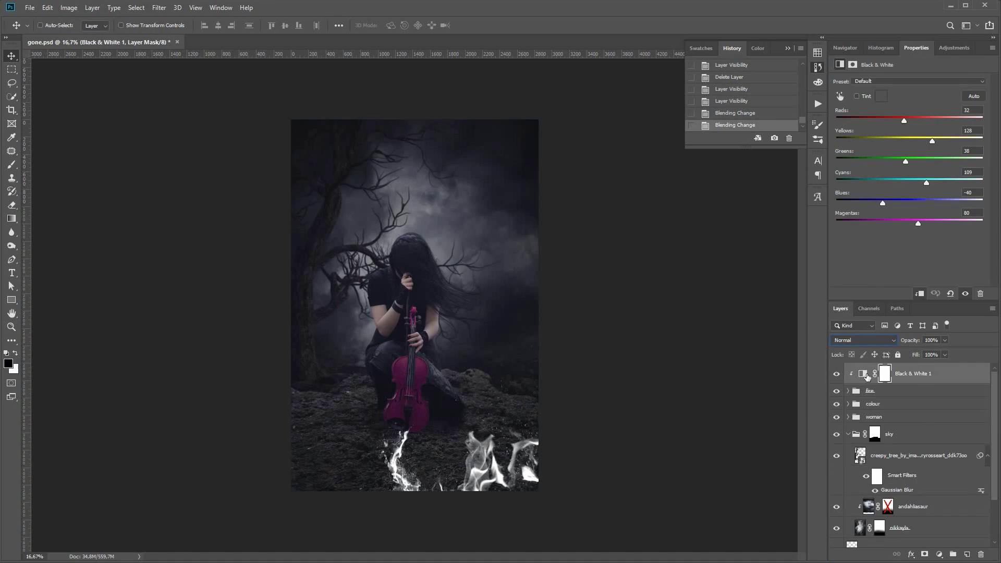
left_click_drag(919, 204, 885, 204)
left_click_drag(919, 224, 968, 224)
left_click_drag(926, 183, 939, 183)
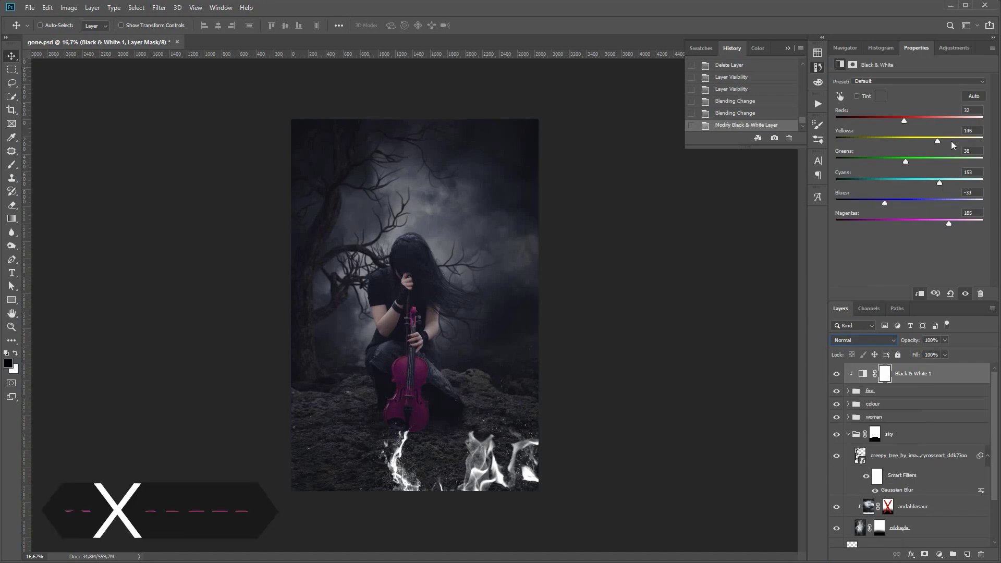
left_click_drag(932, 141, 881, 106)
Step: Add a Color Balance adjustment clipped to the fire group, with the midtones' Cyan–Red value at -24
left_click(939, 555)
left_click(958, 437)
left_click(919, 294)
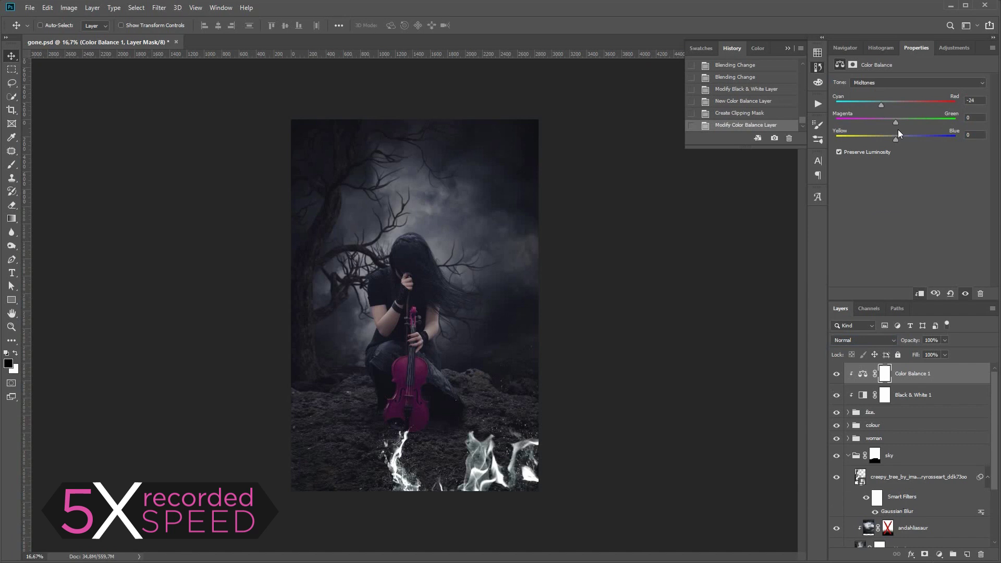
Step: Fine-tune the fire's Color Balance in the other tonal ranges, with the shadows' Cyan–Red value at -1
left_click(880, 83)
left_click(879, 90)
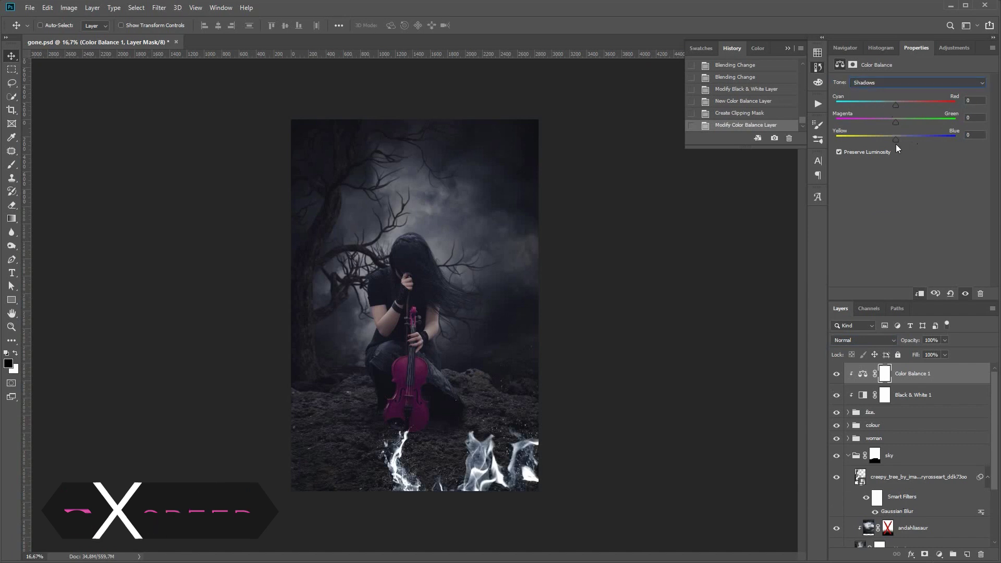
left_click_drag(897, 143, 889, 143)
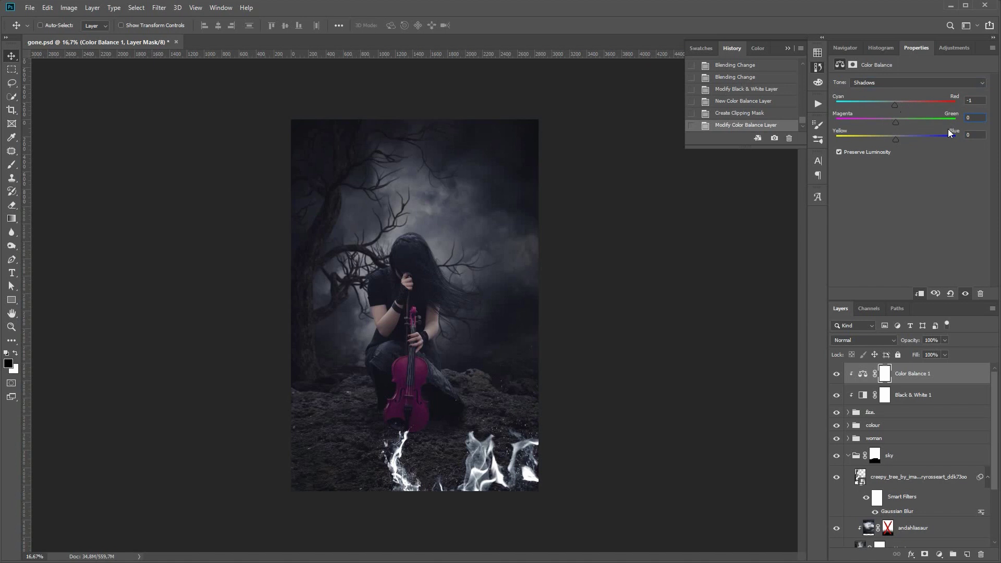
left_click(916, 83)
left_click(907, 111)
left_click_drag(896, 139, 891, 141)
Step: Compare the flames without the Color Balance, and set the Black & White adjustment to Reds 23 and Yellows 126
left_click(837, 375)
left_click(837, 374)
left_click(862, 395)
left_click_drag(906, 121, 933, 140)
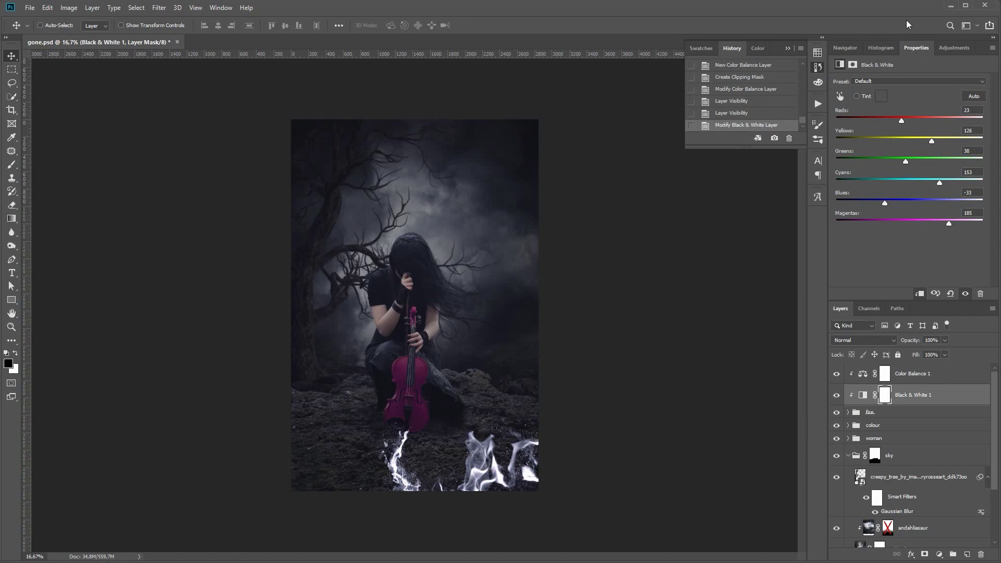
Step: Show the hidden ayelie-stock copy flame, scale it to 21.77%, rotate it and move it to the violin's base
left_click(848, 412)
left_click(890, 429)
left_click(837, 430)
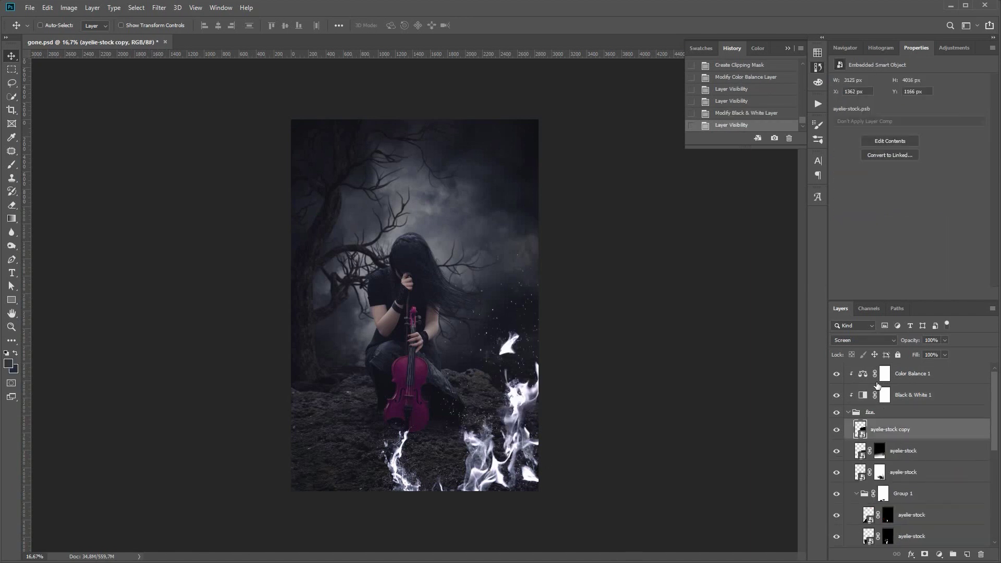
key("ctrl+t")
left_click_drag(573, 396, 446, 415)
left_click_drag(435, 331, 453, 342)
left_click_drag(434, 413, 419, 444)
key("Return")
left_click_drag(416, 407, 416, 418)
Step: Rotate the small ayelie-stock copy flame further and move it to the lower left edge of the violin
key("ctrl+t")
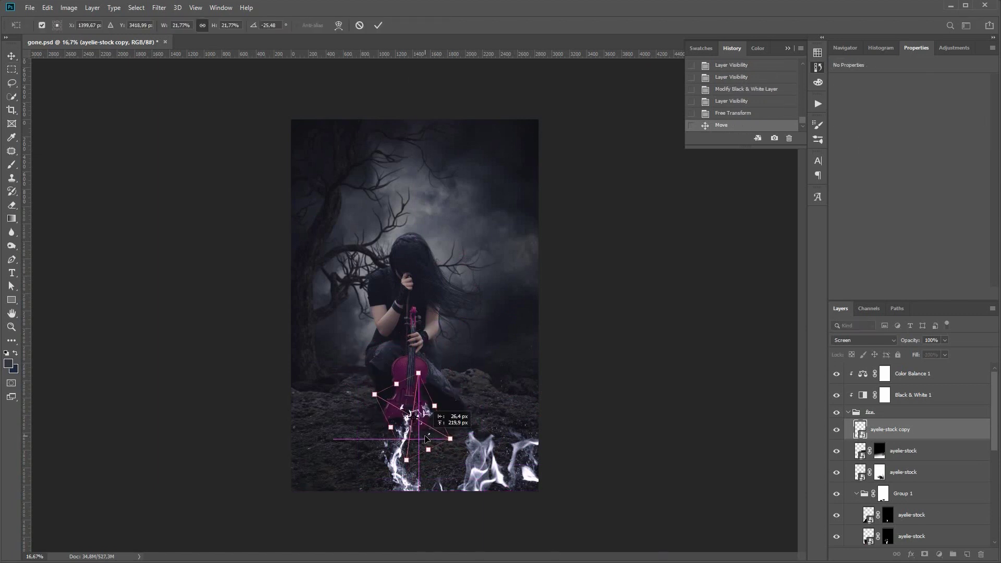
left_click_drag(427, 353, 386, 359)
left_click_drag(434, 399, 409, 395)
left_click_drag(408, 346, 382, 345)
left_click_drag(397, 404, 398, 427)
key("Return")
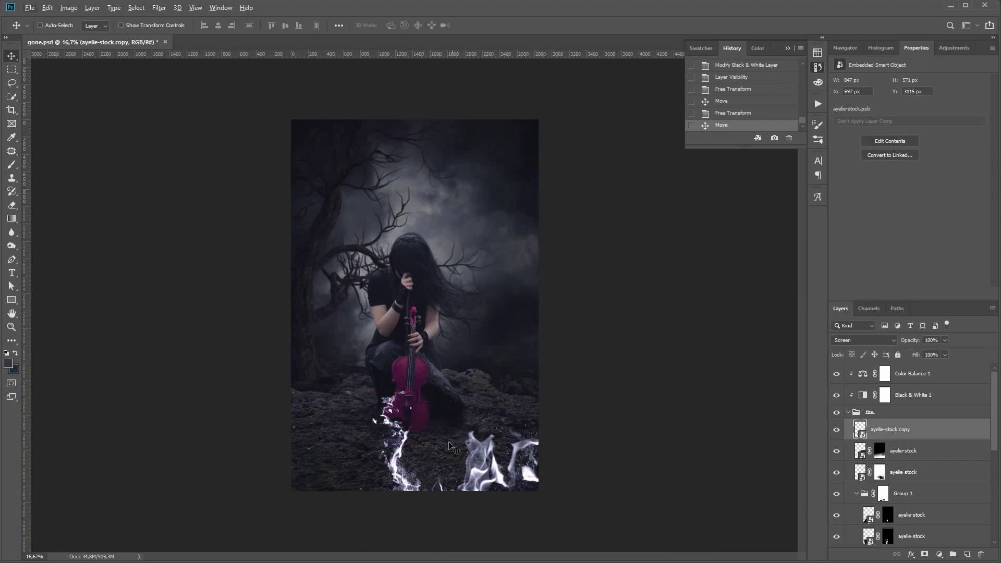
Step: Duplicate the small flame, rotate the copy and fit it around the lower right edge of the violin
left_click_drag(438, 400, 485, 390, "alt")
key("ctrl+t")
left_click_drag(402, 477, 515, 355)
left_click_drag(454, 398, 446, 414)
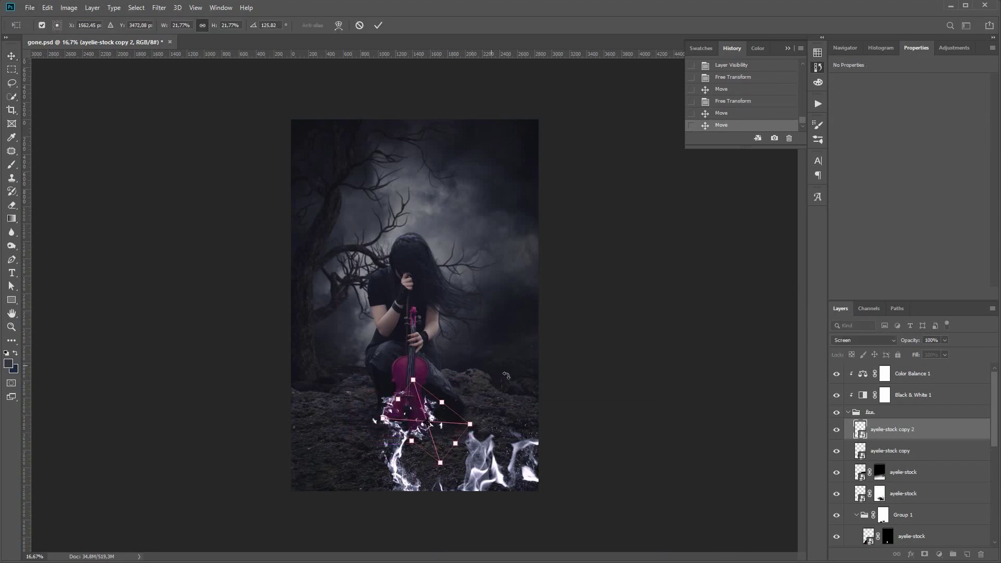
left_click_drag(506, 375, 511, 389)
left_click_drag(454, 413, 451, 418)
key("Return")
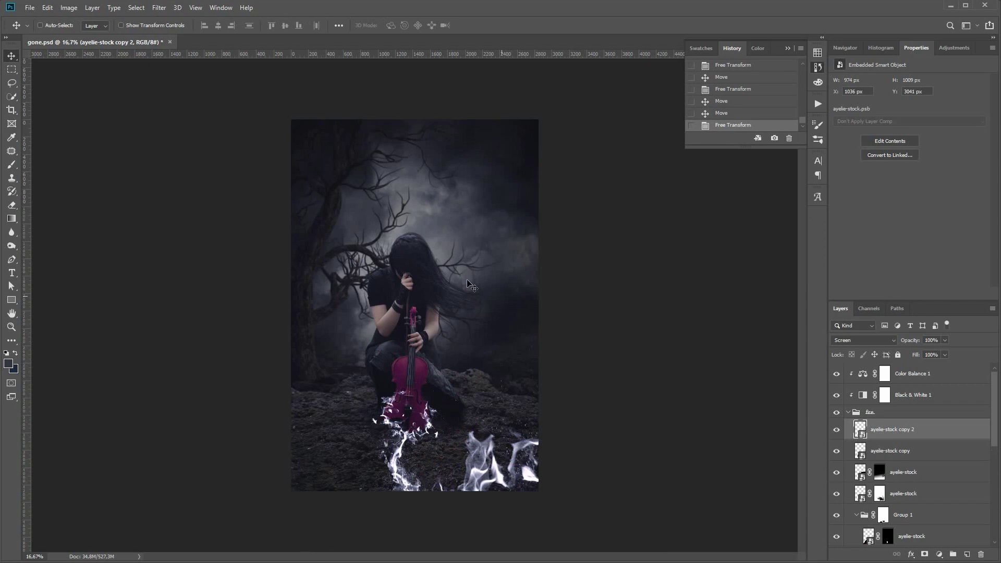
Step: Set the fire's Black & White adjustment to Yellows 87
left_click_drag(945, 339, 934, 353)
left_click(863, 398)
left_click_drag(931, 141, 920, 141)
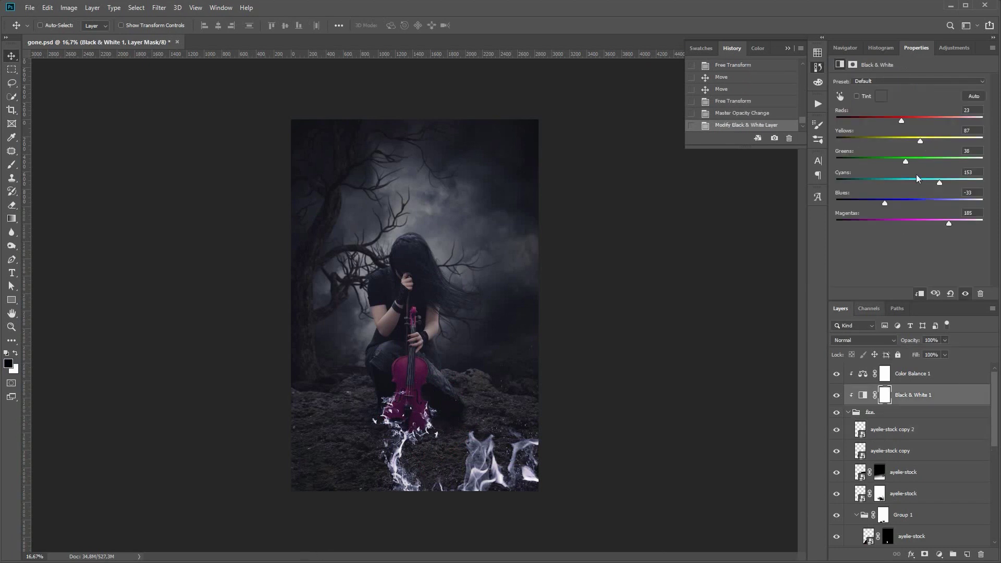
Step: Check the two small ayelie-stock flame copies at the violin's base and hide both layers
left_click(891, 430)
left_click(837, 432)
left_click(837, 431)
left_click(837, 447)
left_click(837, 447)
left_click(845, 48)
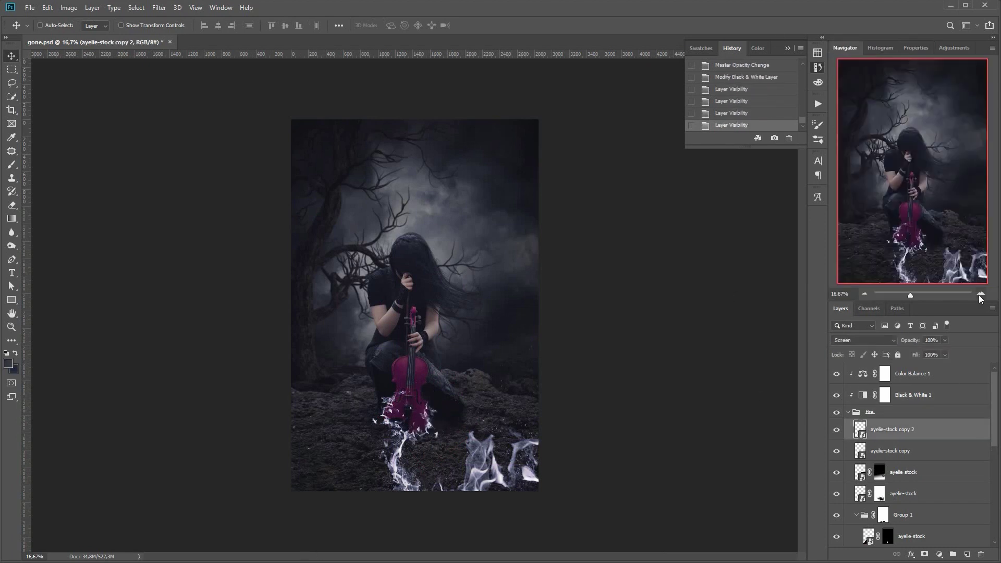
triple_click(981, 293)
left_click_drag(931, 178, 933, 232)
left_click(837, 429)
left_click(837, 451)
Step: Switch to Adobe Bridge and open fire_stock_040_by_malleni_stock-d8vfscz.jpg from the 04. Fire folder in Photoshop
key("alt+Tab")
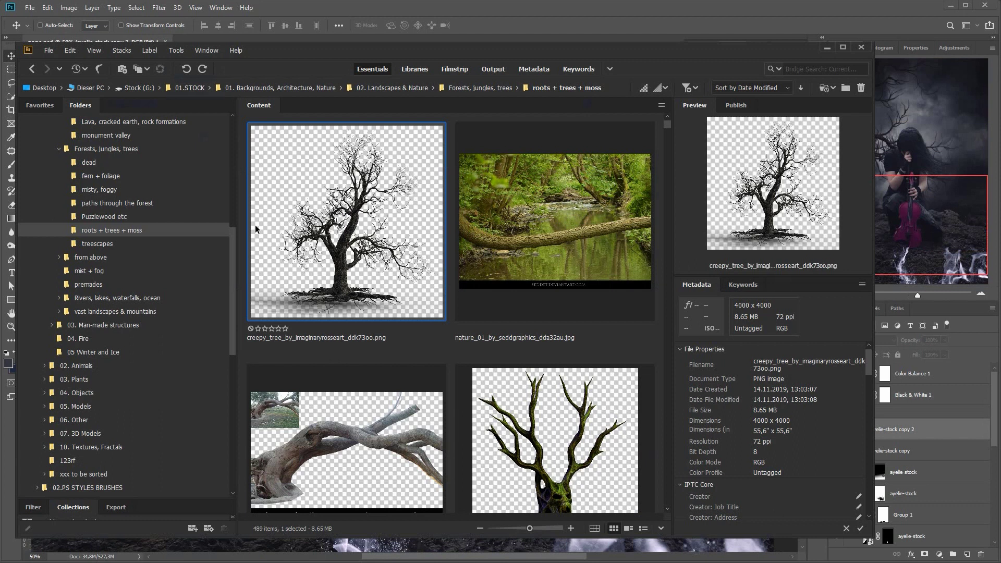
left_click(78, 339)
left_click_drag(668, 125, 695, 215)
double_click(555, 221)
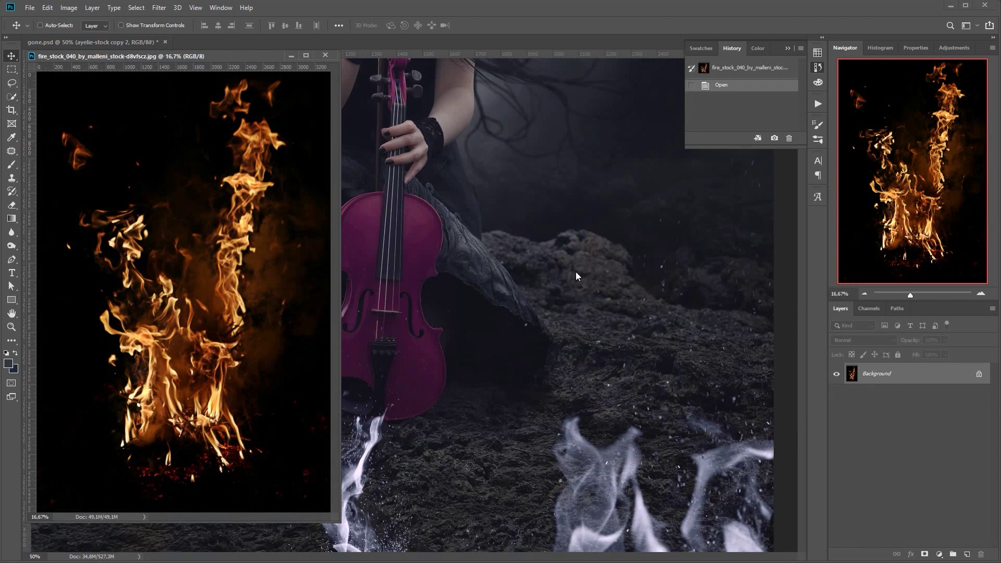
Step: Darken the fire stock's background with Levels, setting the black input level to 16
key("ctrl+l")
left_click_drag(568, 292, 578, 296)
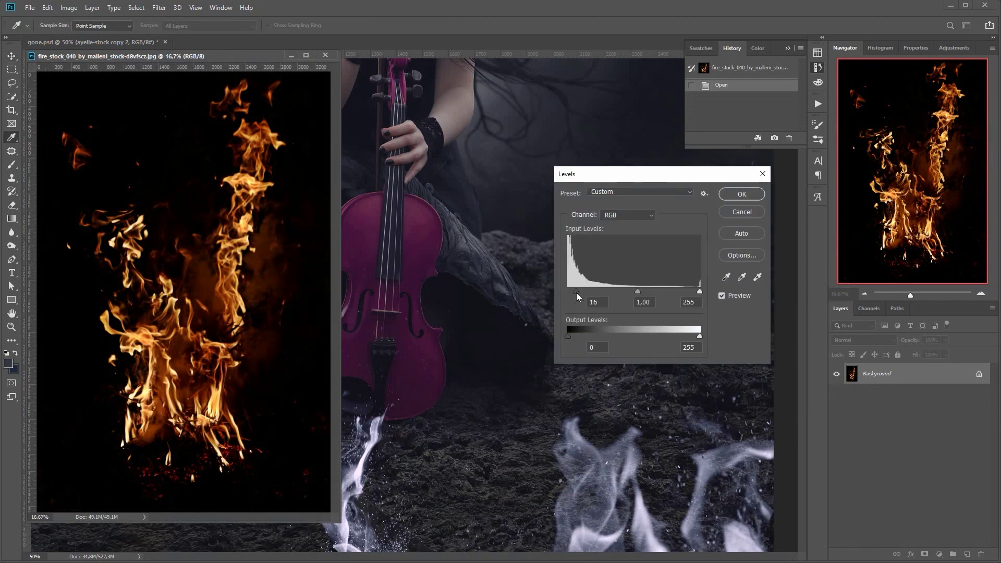
left_click(741, 194)
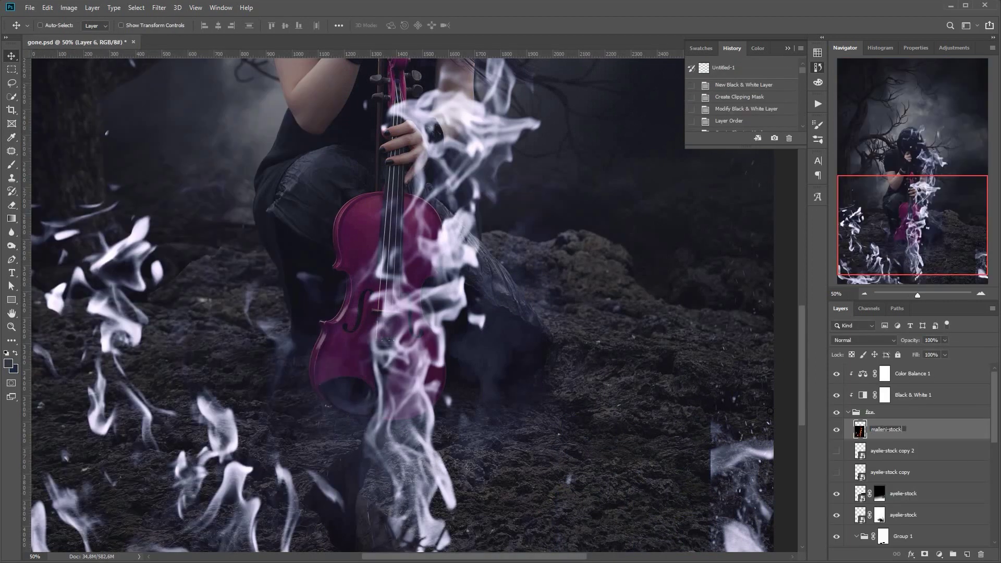
Step: Name the imported fire layer malleni-stock and make it a Smart Object blended with Screen
key("Return")
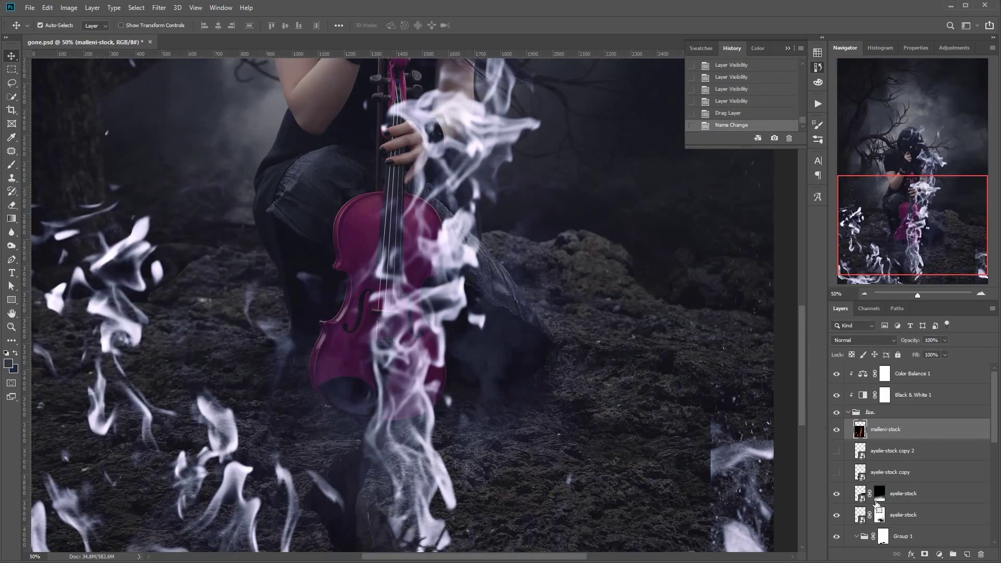
key("F2")
left_click(865, 340)
left_click(843, 426)
Step: Scale the malleni-stock flame to 22%, tilt it slightly counter-clockwise and place it rising over the violin's base
key("ctrl+t")
left_click_drag(164, 25, 127, 39)
left_click_drag(361, 359, 463, 330)
left_click_drag(424, 383, 427, 403)
left_click_drag(475, 338, 479, 346)
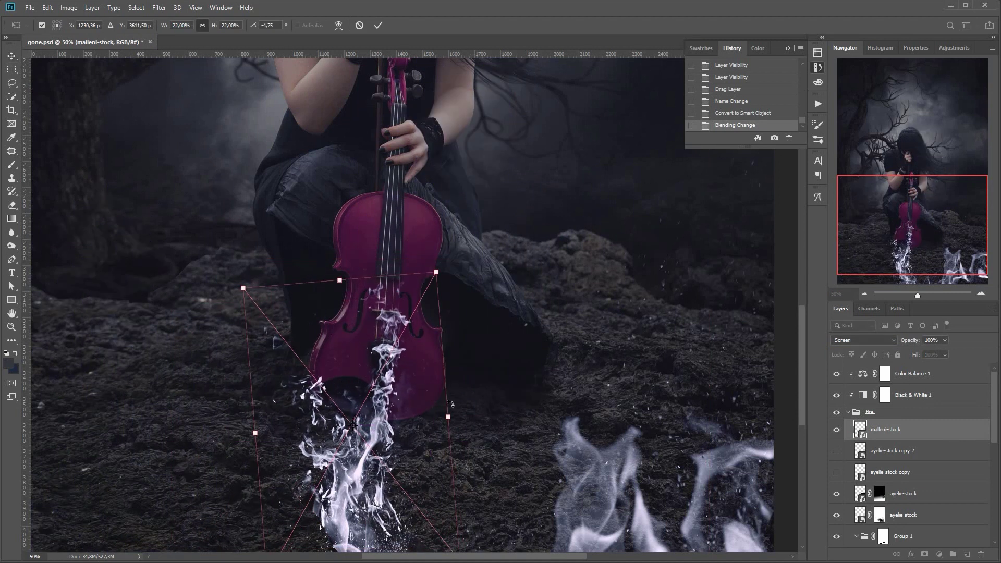
left_click_drag(417, 360, 412, 362)
key("Return")
Step: Select the flame strand over the violin with the Lasso and add a layer mask from the selection
key("l")
mouse_move(342, 205)
left_mouse_down()
mouse_move(326, 330)
mouse_move(360, 209)
left_mouse_up()
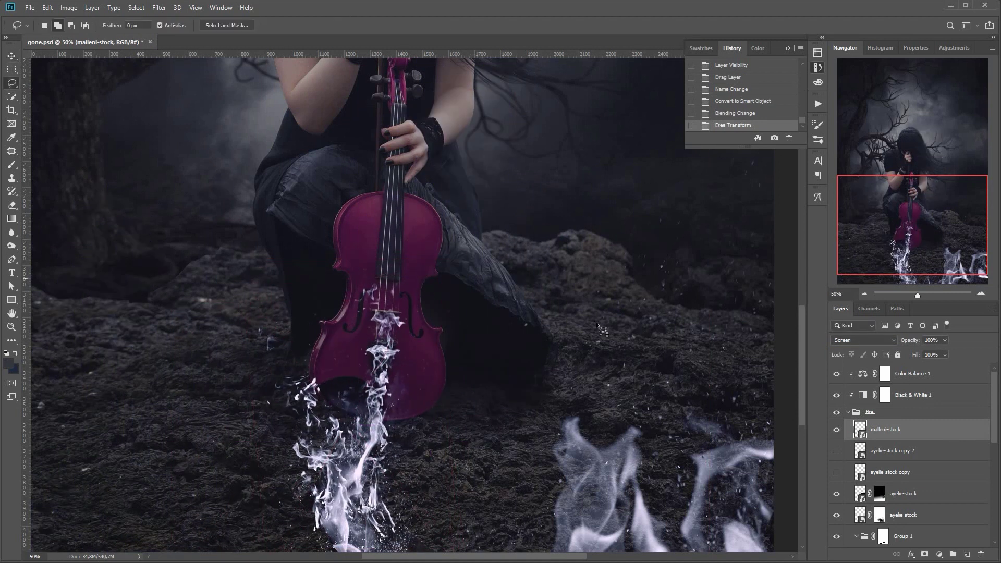
left_click(924, 554)
left_click(836, 430)
left_click(837, 430)
Step: Paint on the malleni-stock mask with a smaller brush to blend the flame into the fire below the violin
key("b")
left_click(408, 450)
right_click(462, 449)
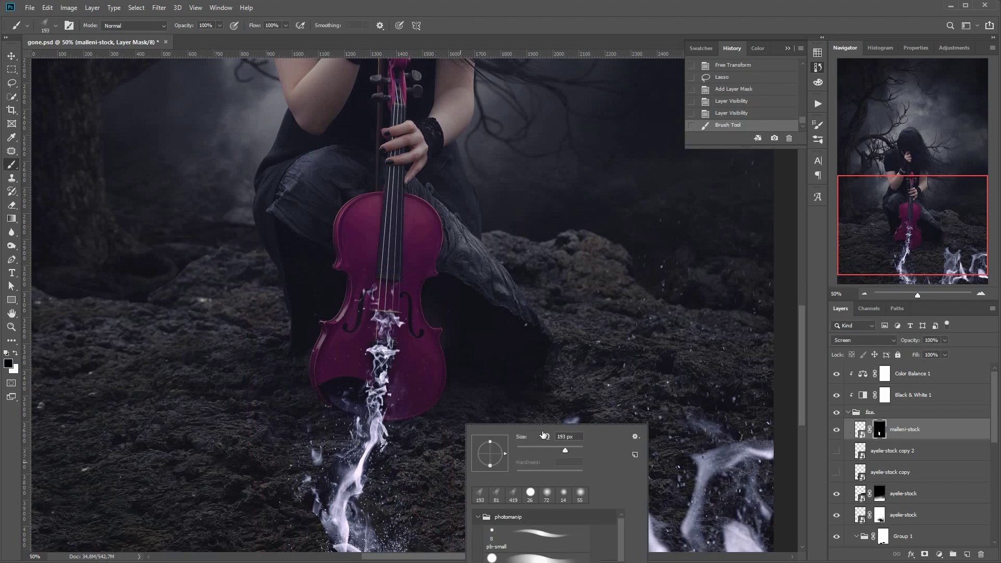
left_click_drag(565, 450, 542, 450)
mouse_move(385, 442)
left_mouse_down()
mouse_move(377, 450)
mouse_move(353, 426)
left_mouse_up()
left_click_drag(356, 421, 360, 415)
left_click_drag(390, 420, 392, 414)
left_click_drag(393, 411, 395, 404)
left_click_drag(395, 388, 395, 399)
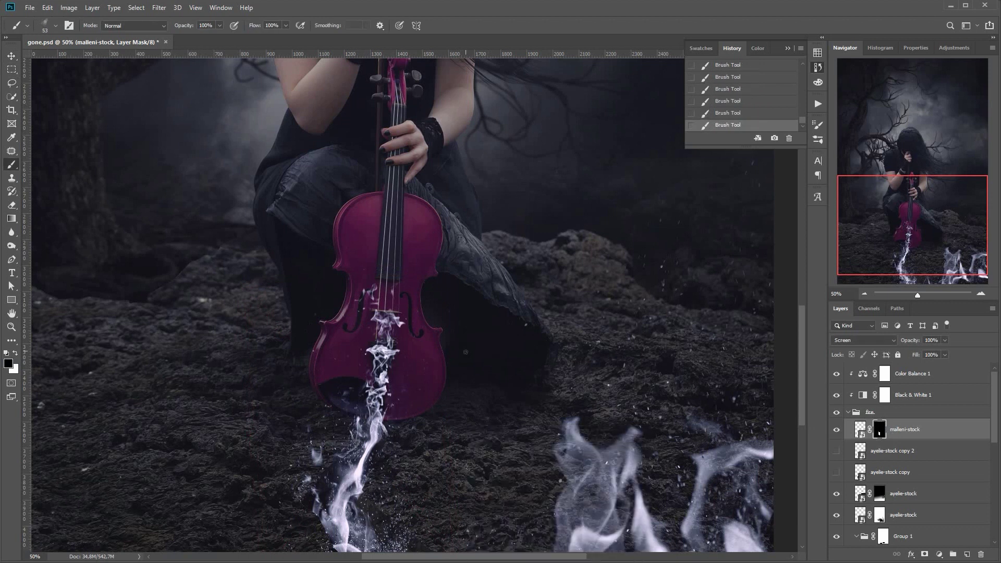
Step: Duplicate the masked malleni-stock flame and hide the original layer
left_click(864, 295)
left_click(864, 294)
left_click(864, 294)
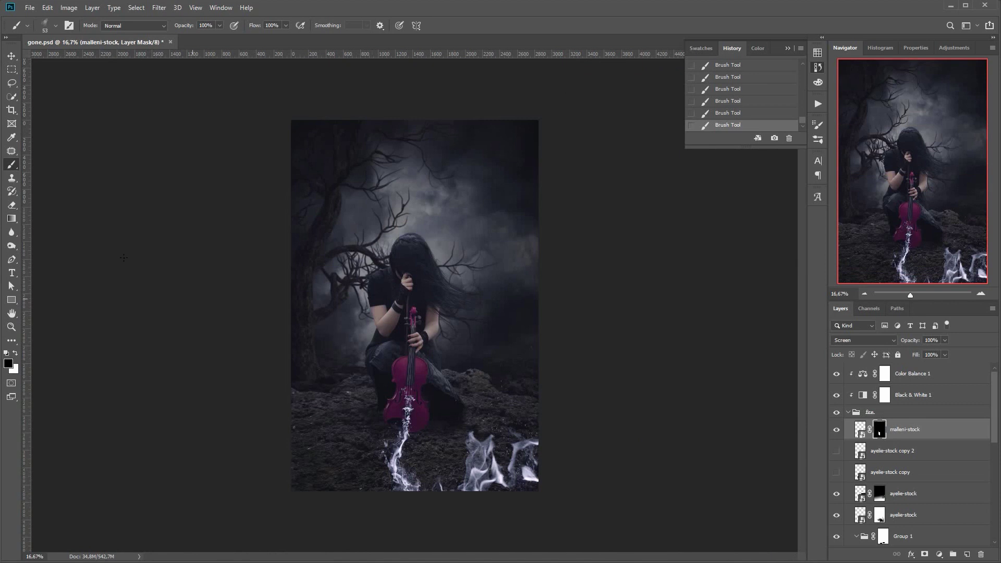
left_click(11, 56)
left_click_drag(959, 431, 968, 554)
left_click(837, 451)
key("ctrl+t")
left_click(448, 26)
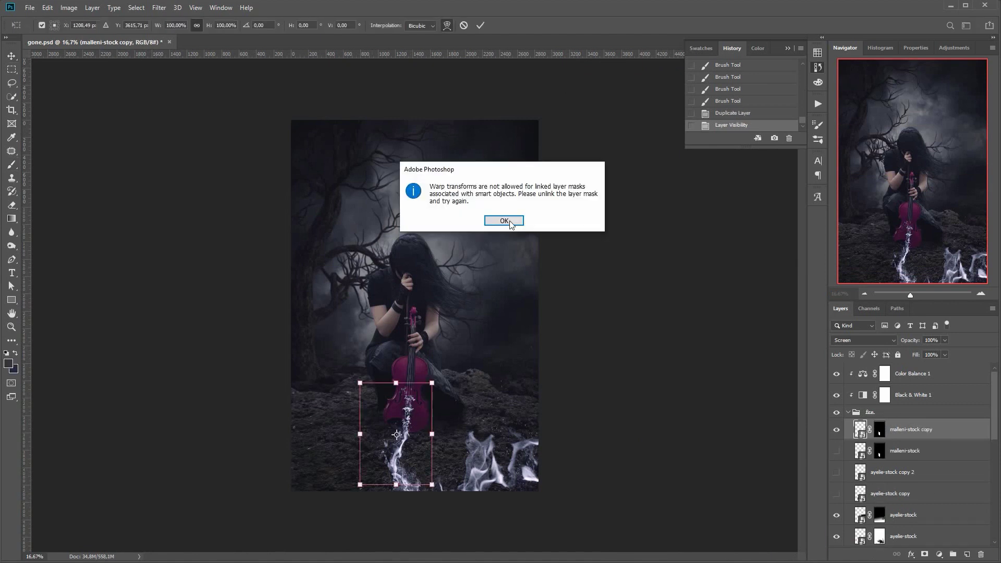
left_click(510, 222)
key("Escape")
Step: Convert the malleni-stock copy to a Smart Object and warp it along the violin's lower right edge
right_click(916, 424)
left_click(916, 427)
key("ctrl+t")
left_click(447, 25)
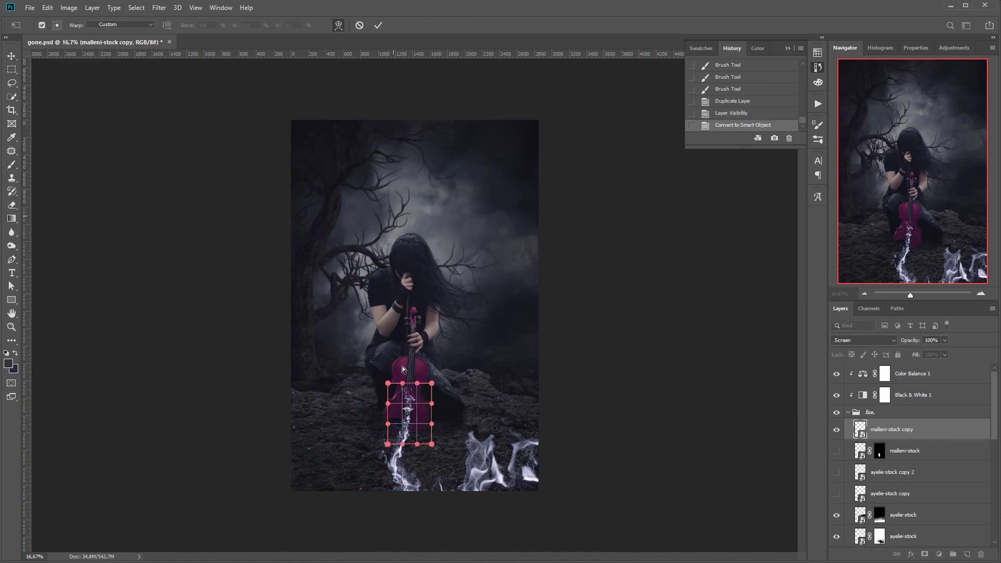
mouse_move(423, 400)
left_mouse_down()
mouse_move(412, 406)
mouse_move(409, 418)
mouse_move(427, 402)
mouse_move(417, 424)
mouse_move(434, 407)
left_mouse_up()
left_click(378, 25)
left_click(982, 294)
left_click(982, 295)
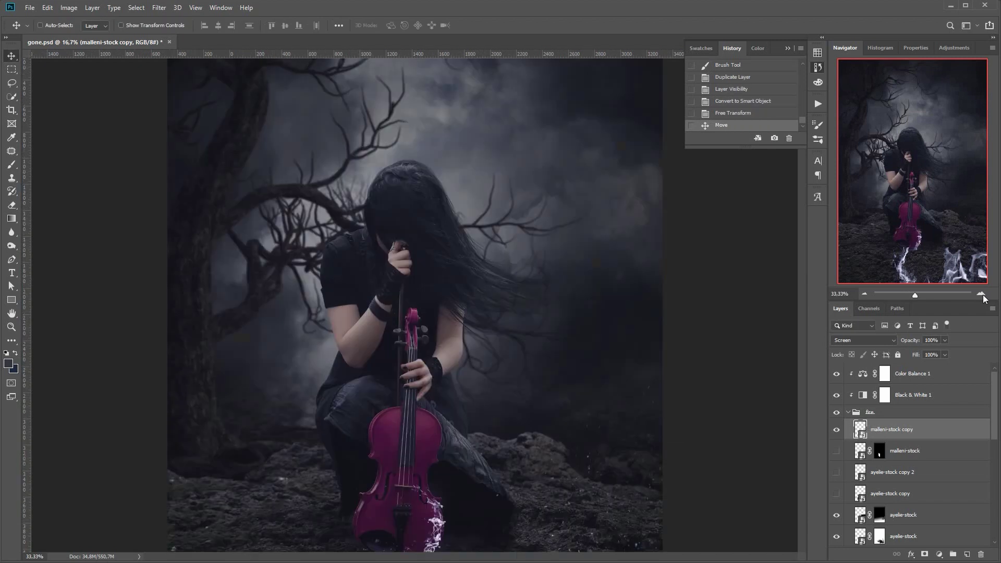
Step: Flip the malleni-stock copy flame, rotate it and fit it along the violin's lower left edge
left_click(982, 295)
left_click_drag(913, 183, 914, 239)
key("ctrl+t")
left_click_drag(506, 229, 546, 274)
left_click_drag(430, 339, 408, 350)
left_click(174, 25)
type("-100,00")
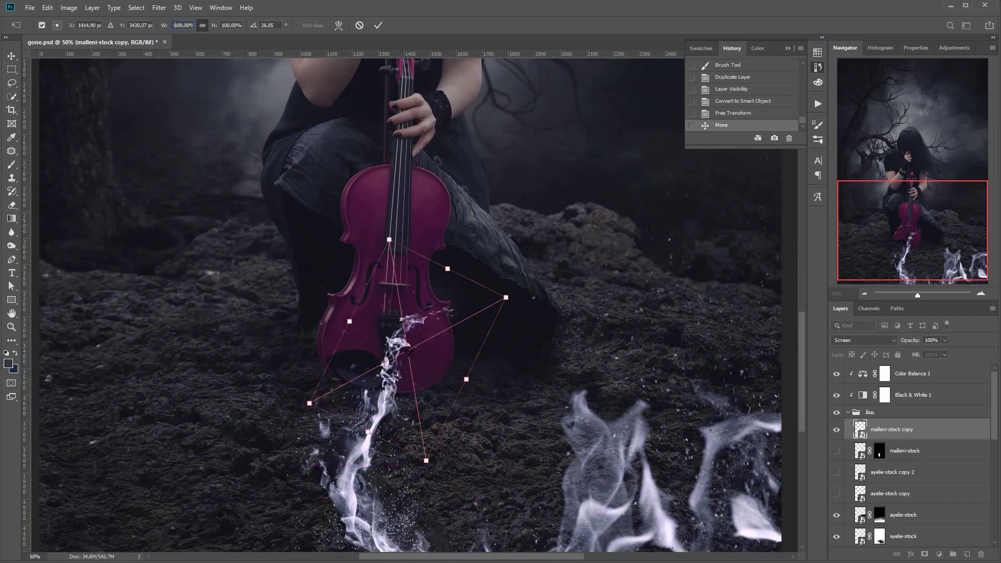
left_click_drag(432, 313, 363, 299)
left_click_drag(467, 275, 389, 202)
left_click_drag(383, 334, 383, 349)
left_click_drag(425, 442, 441, 423)
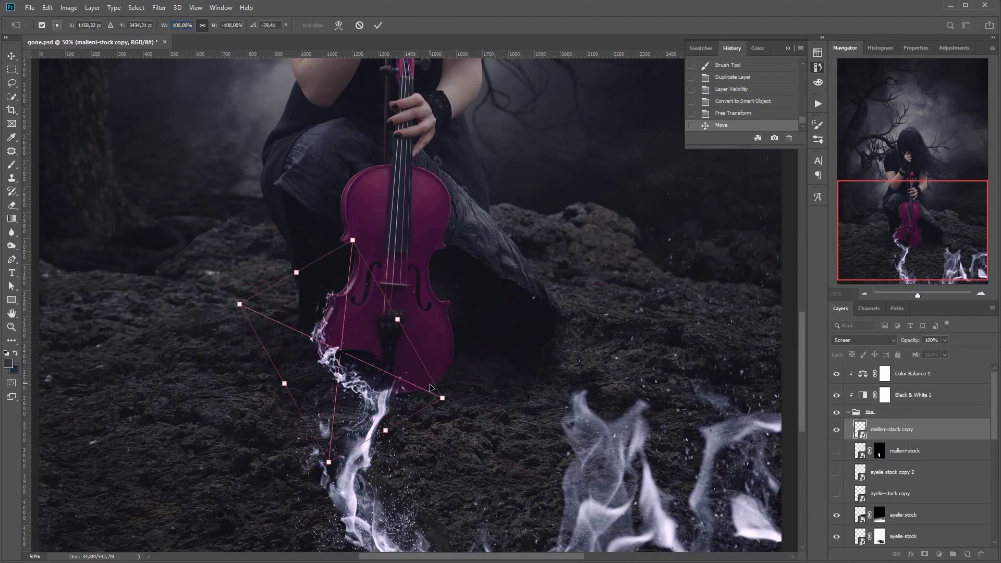
left_click(378, 26)
Step: Duplicate the malleni-stock copy flame, flip it horizontally and rotate it into place along the violin's lower right edge
left_click(47, 8)
left_click_drag(367, 373, 434, 387)
mouse_move(102, 245)
left_click(208, 363)
key("ctrl+t")
left_click_drag(548, 292, 561, 323)
left_click_drag(470, 379, 410, 360)
key("Return")
Step: Show ayelie-stock copy 2, mask it to a Lasso-selected piece of flame, move it to the violin's base and save the file
left_click(905, 473)
left_click(837, 494)
left_click(893, 494)
left_click(12, 83)
mouse_move(364, 315)
left_mouse_down()
mouse_move(373, 367)
mouse_move(360, 307)
left_mouse_up()
left_click(925, 555)
left_click(11, 56)
left_click_drag(398, 372, 385, 395)
key("ctrl+s")
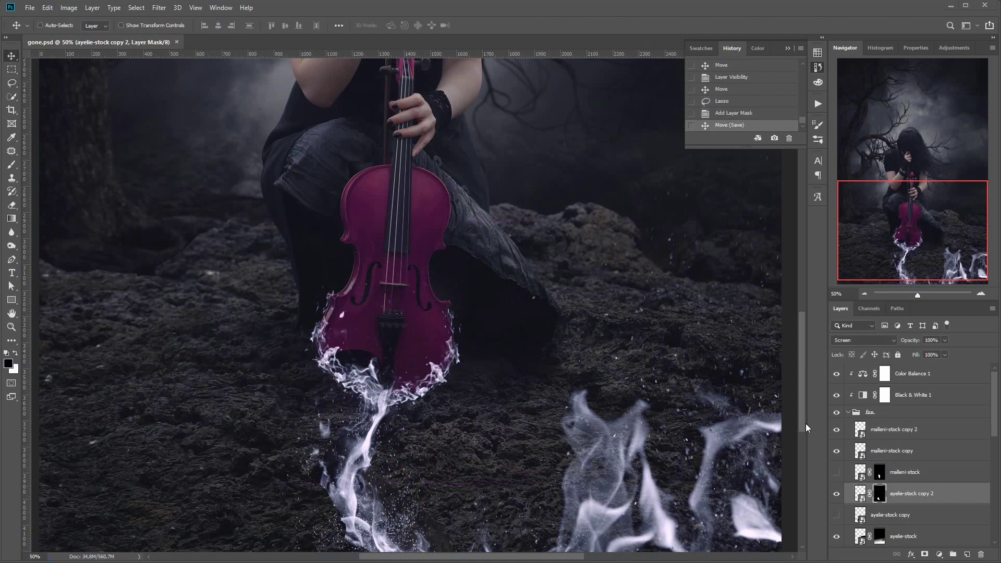
Step: Show the malleni-stock layer over the violin and delete its layer mask
left_click(902, 471)
left_click(837, 473)
left_click(837, 473)
left_click(836, 474)
right_click(880, 472)
left_click(907, 487)
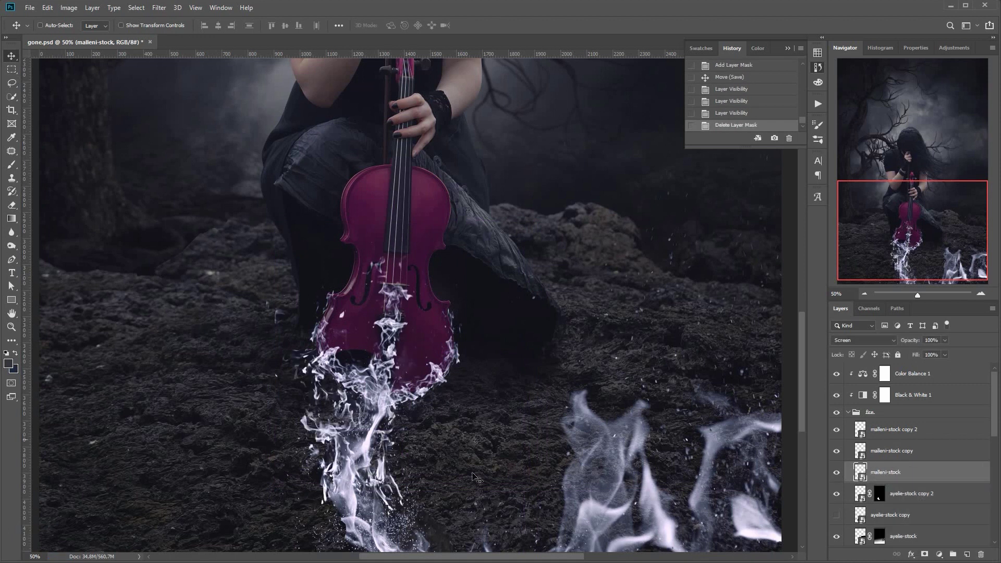
Step: Move the malleni-stock flame beside the violin and mask it to a Lasso-selected part
mouse_move(392, 415)
left_mouse_down()
mouse_move(508, 355)
mouse_move(532, 360)
left_mouse_up()
left_click(12, 83)
mouse_move(491, 238)
left_mouse_down()
mouse_move(433, 433)
mouse_move(490, 240)
left_mouse_up()
left_click(924, 555)
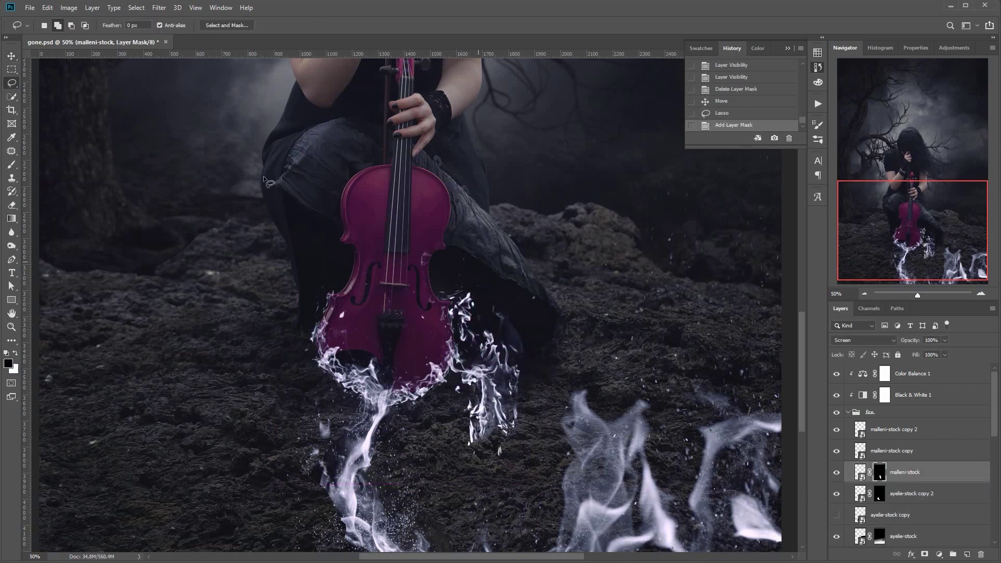
Step: Flip the masked malleni-stock flame horizontally and move it below the violin's base
left_click(48, 8)
mouse_move(65, 247)
left_click(200, 362)
key("v")
mouse_move(511, 389)
left_mouse_down()
mouse_move(394, 410)
mouse_move(407, 412)
left_mouse_up()
left_click_drag(441, 358, 420, 378)
key("ctrl+t")
left_click_drag(266, 536, 190, 559)
left_click_drag(392, 374, 423, 298)
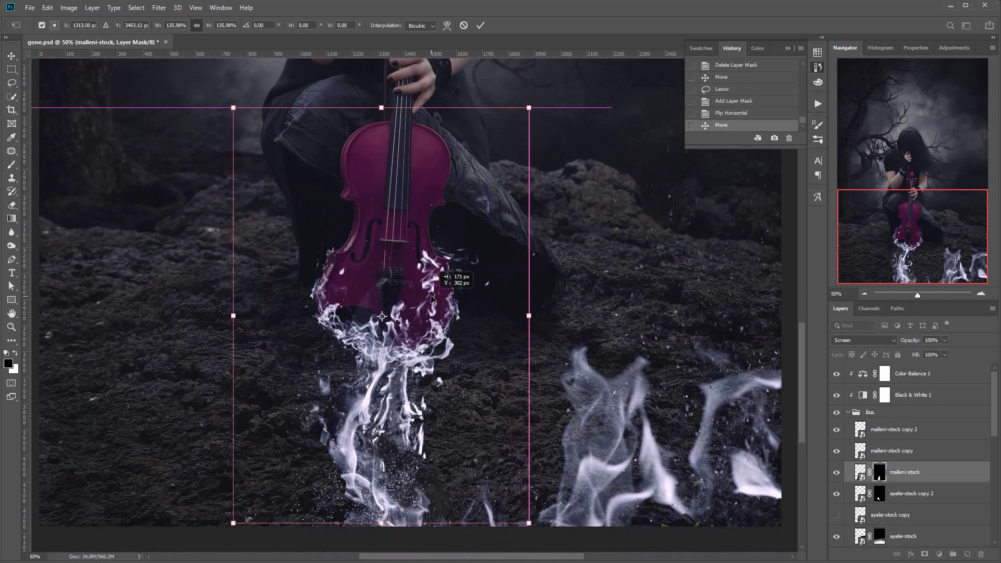
left_click_drag(441, 114, 535, 179)
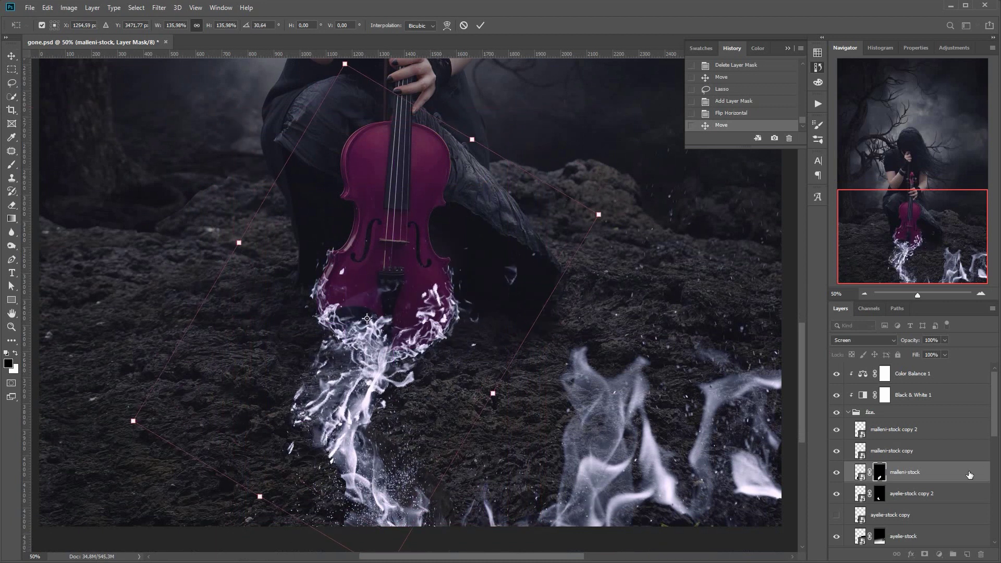
left_click(463, 26)
Step: Hide the malleni-stock layer and duplicate the masked ayelie-stock copy 2 layer
left_click(836, 473)
left_click(859, 493)
left_click(836, 494)
left_click(836, 494)
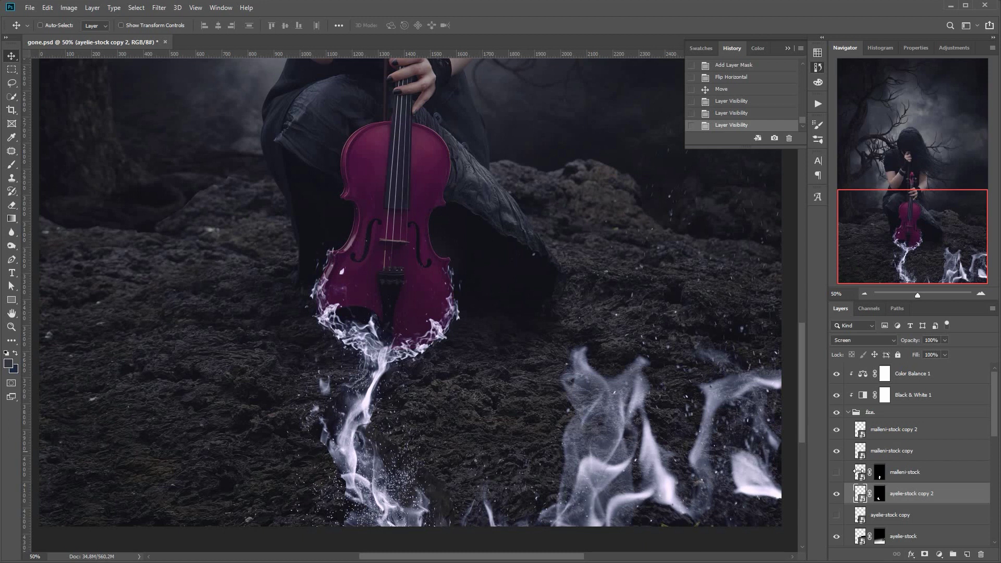
left_click(837, 494)
left_click(837, 495)
left_click_drag(973, 499, 968, 555)
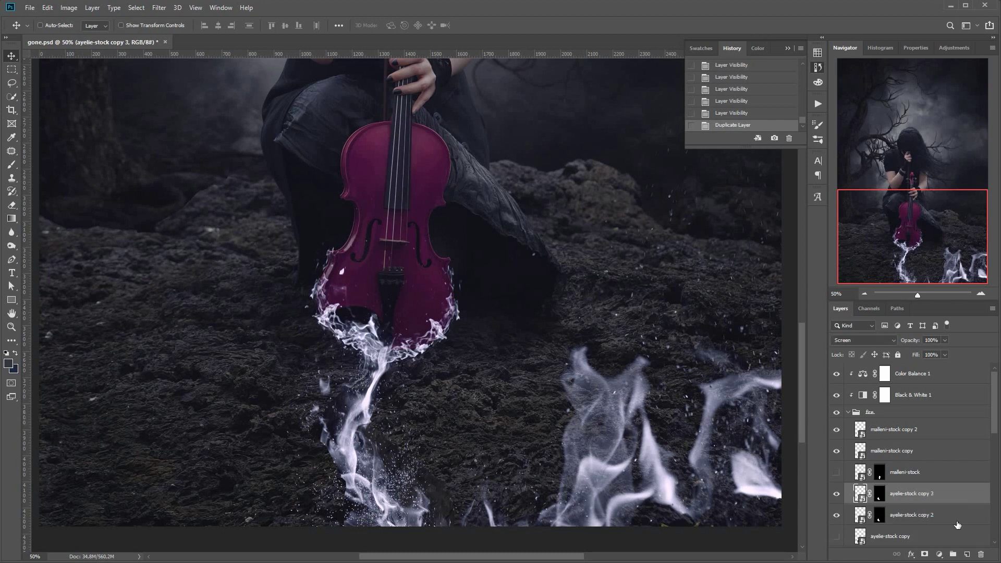
Step: Rotate the duplicated ayelie-stock flame and place it across the violin's lower right edge
left_click_drag(405, 348, 466, 318)
key("ctrl+t")
left_click_drag(664, 168, 591, 427)
left_click_drag(499, 244, 472, 329)
left_click_drag(589, 229, 606, 253)
mouse_move(437, 336)
left_mouse_down()
mouse_move(430, 347)
mouse_move(453, 310)
mouse_move(445, 315)
mouse_move(417, 273)
left_mouse_up()
key("Return")
Step: Fill a Lasso-selected area of the ayelie-stock copy 3 mask to hide excess flame, and clear the selection
key("l")
left_click(880, 494)
left_click(48, 8)
left_click(68, 169)
left_click(731, 216)
key("ctrl+d")
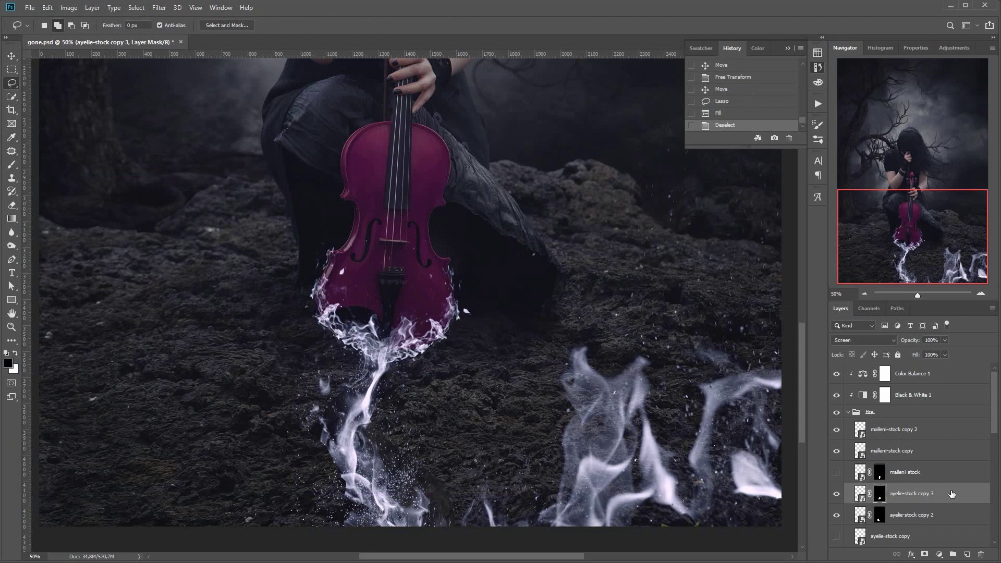
Step: Readjust the ayelie-stock copy 3 flame with Free Transform at the violin's lower right edge and compare it by toggling the layer
key("ctrl+t")
key("Escape")
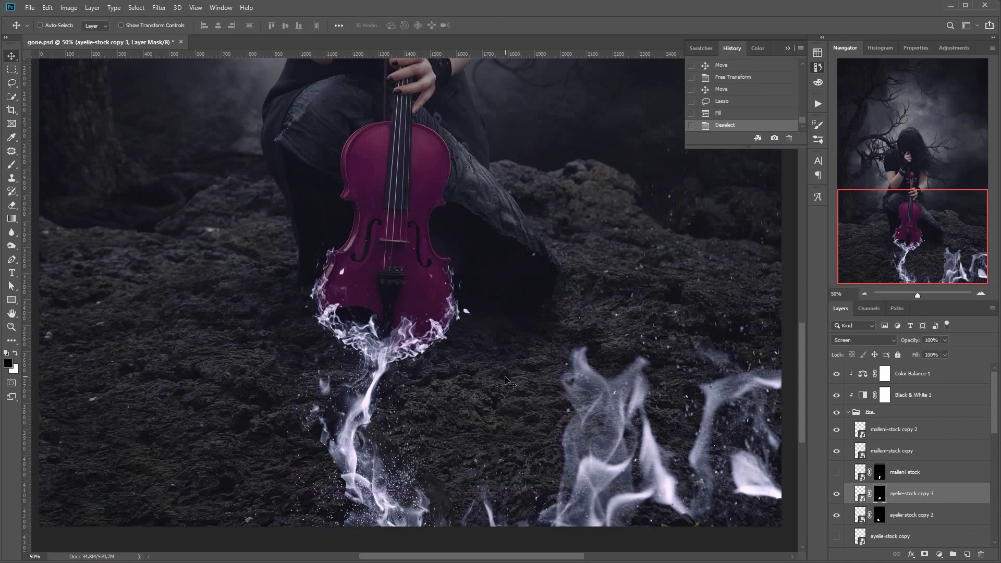
key("ctrl+t")
left_click_drag(504, 329, 489, 352)
key("Return")
left_click(836, 494)
left_click(836, 494)
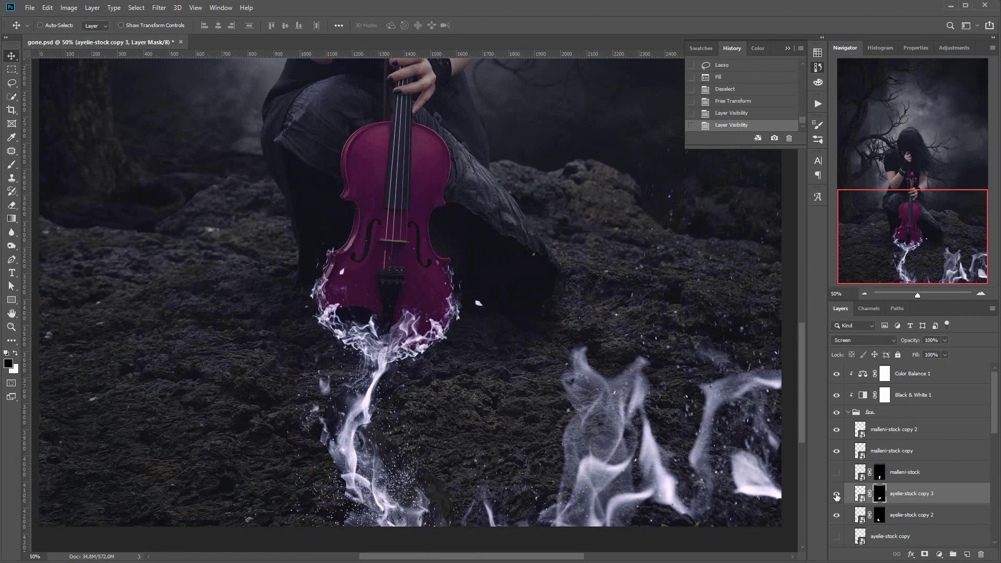
Step: Paint out stray flame specks beside and on the violin on the ayelie-stock copy 3 and ayelie-stock copy 2 masks
key("b")
right_click(571, 323)
left_click(479, 303)
left_click(882, 515)
left_click(837, 515)
left_click(836, 515)
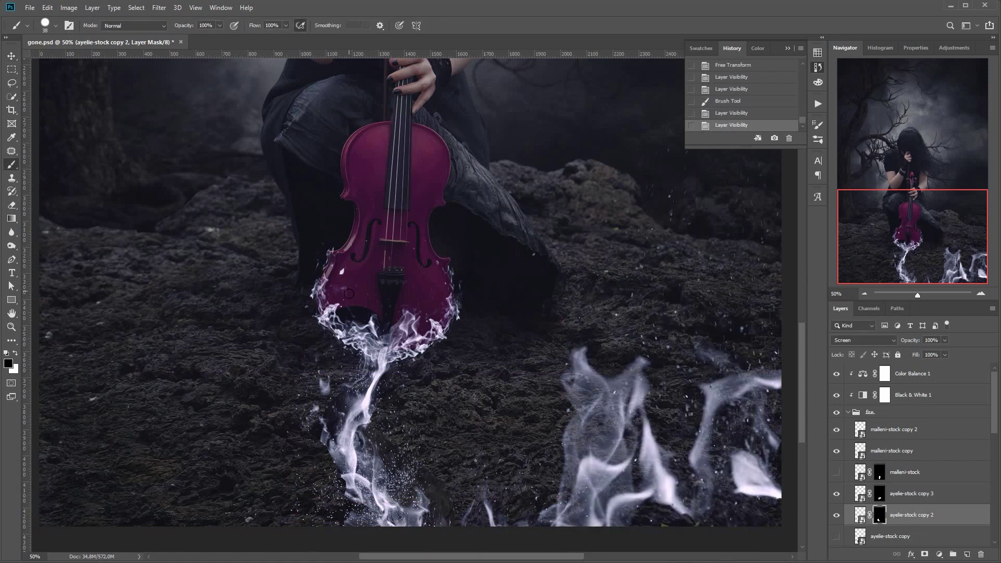
left_click(354, 268)
left_click(341, 288)
Step: Group the flame layer group with its Color Balance and Black & White adjustments and name the new group fire
left_click(865, 293)
left_click(865, 293)
left_click(865, 293)
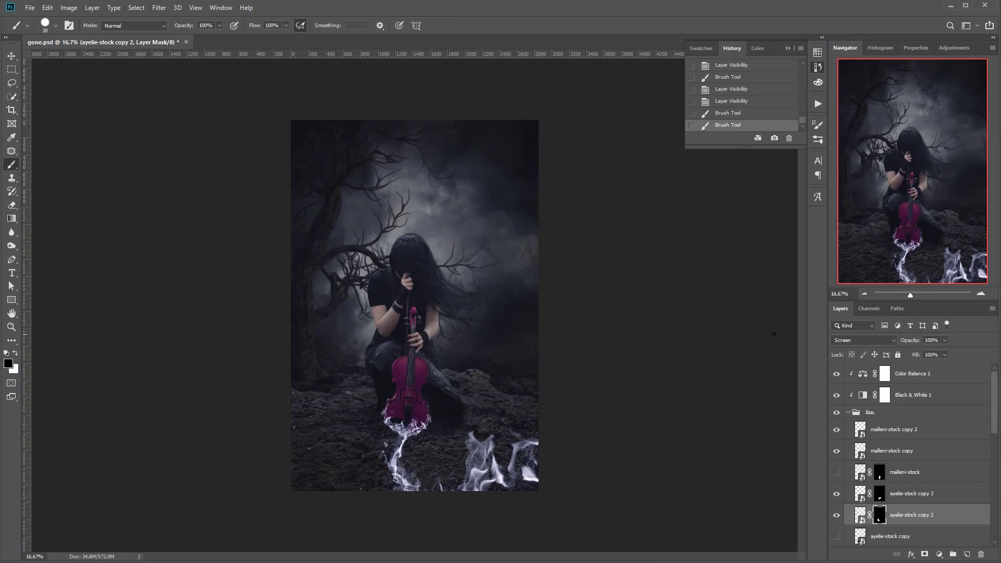
left_click(848, 413)
left_click(928, 413)
left_click(942, 376, "shift")
key("ctrl+g")
double_click(880, 369)
type("ire")
key("Return")
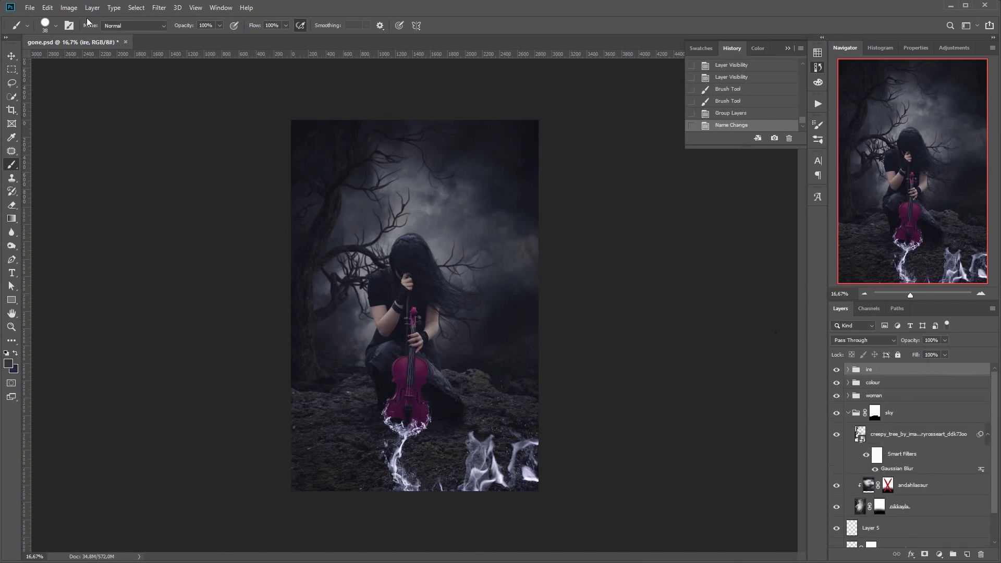
key("Return")
Step: Delete the hidden ayelie-stock copy and malleni-stock layers from the fire group
scroll(837, 443, "down", 8)
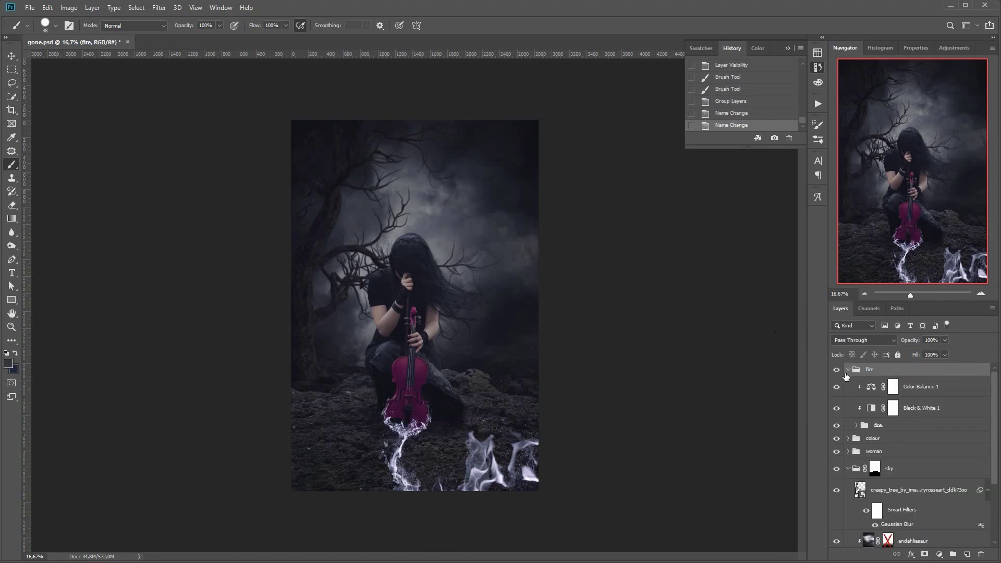
left_click(837, 484)
left_click(836, 485)
left_click_drag(893, 483, 981, 554)
left_click(837, 484)
left_click(837, 484)
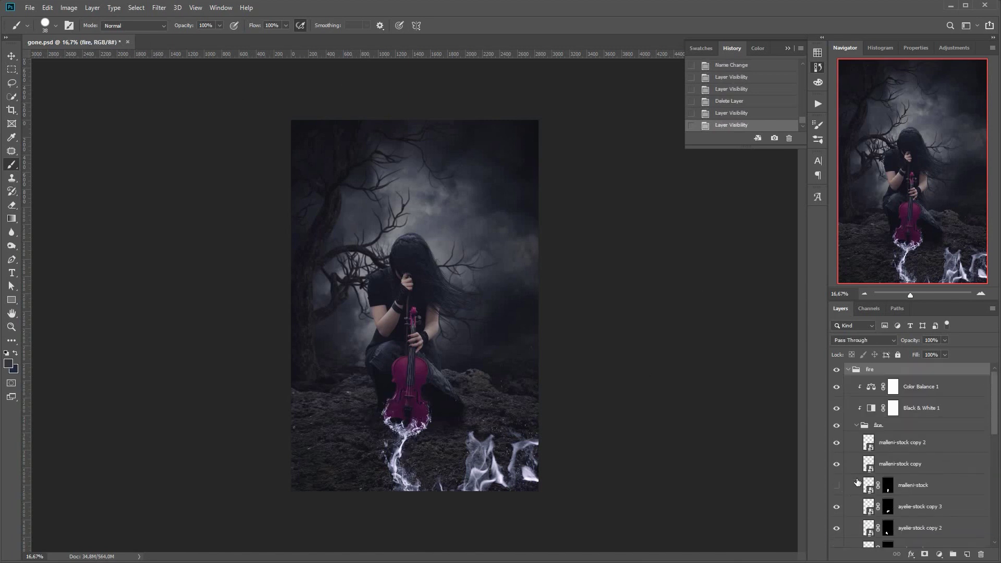
left_click_drag(893, 485, 981, 554)
left_click_drag(994, 430, 995, 438)
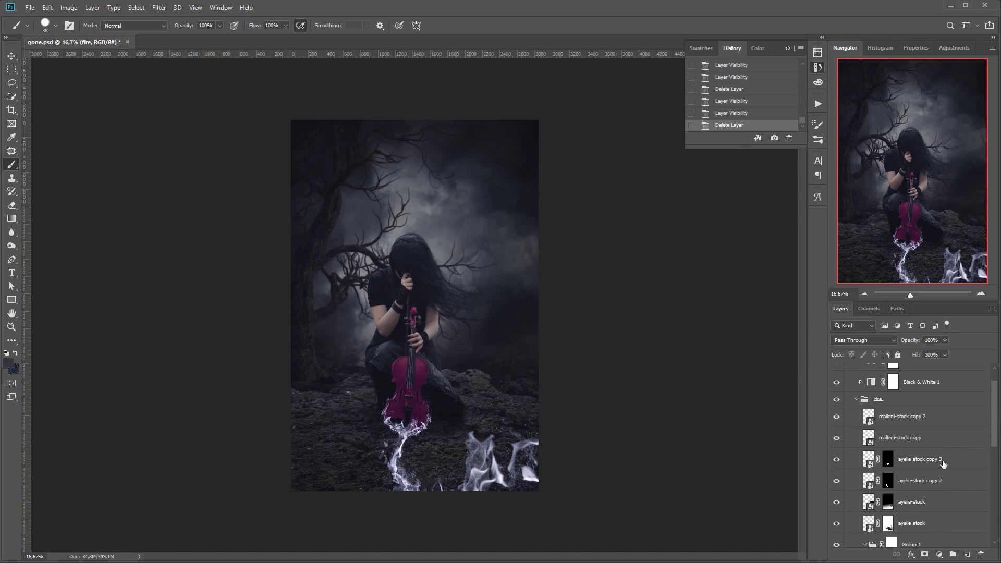
left_click(837, 502)
left_click(837, 501)
left_click(912, 502)
key("ctrl+t")
mouse_move(687, 284)
left_mouse_down()
mouse_move(604, 396)
mouse_move(653, 260)
mouse_move(718, 319)
left_mouse_up()
left_click_drag(532, 425, 543, 448)
left_click(480, 26)
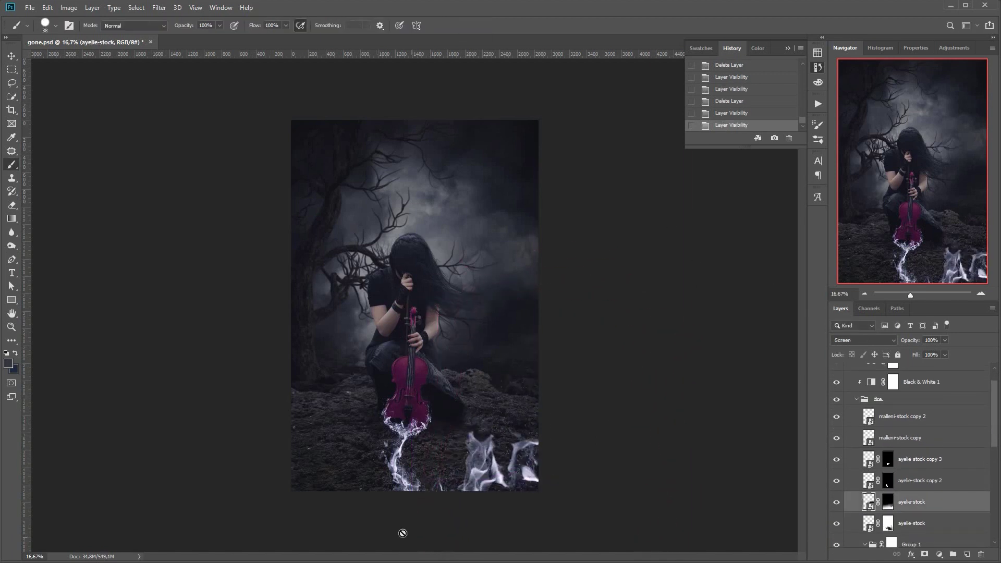
key("ctrl+t")
left_click_drag(157, 27, 161, 27)
left_click_drag(509, 499, 517, 500)
left_click(464, 26)
Step: Add a new layer at the top of the fire group and set up a soft 100 px brush at 33% opacity
left_click(857, 399)
left_click_drag(993, 397, 994, 383)
left_click(849, 370)
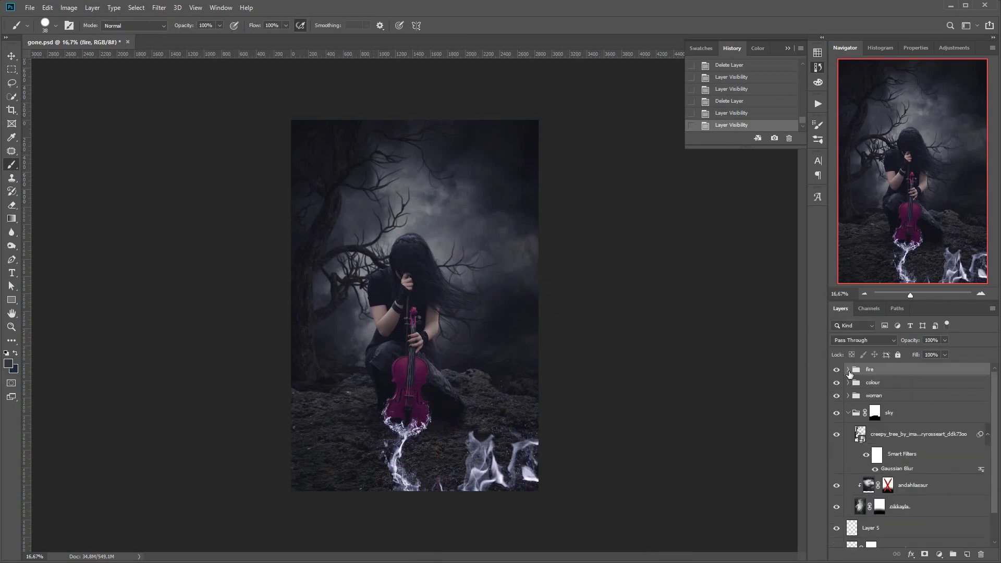
left_click(848, 369)
left_click(967, 555)
left_click(14, 220)
left_click(11, 165)
right_click(370, 288)
left_click(444, 430)
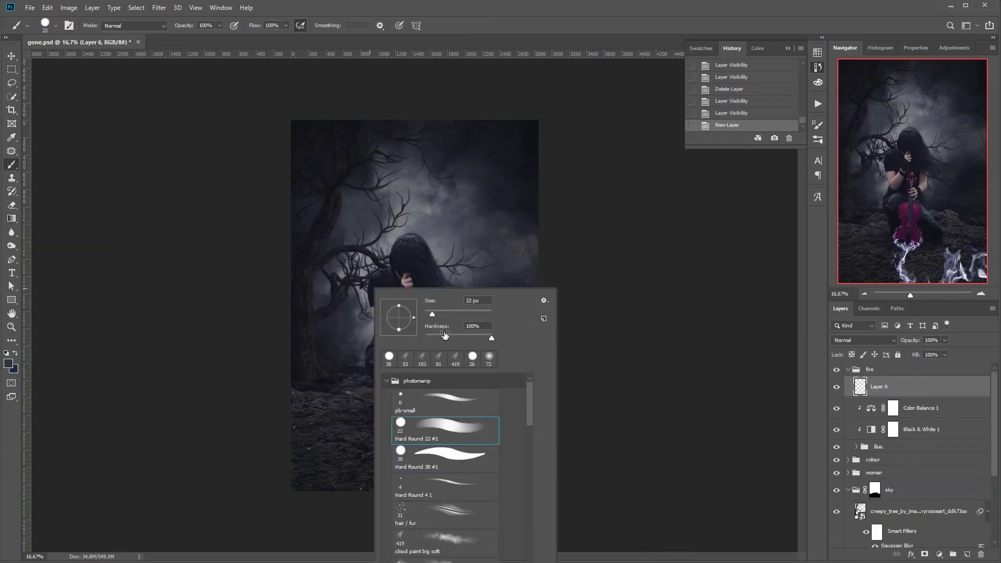
left_click(220, 25)
left_click(187, 37)
Step: Set Layer 6 to Hard Light and brush a pale violet glow over the flames along the ground
left_click(8, 364)
left_click(476, 452)
key("Return")
left_click(864, 340)
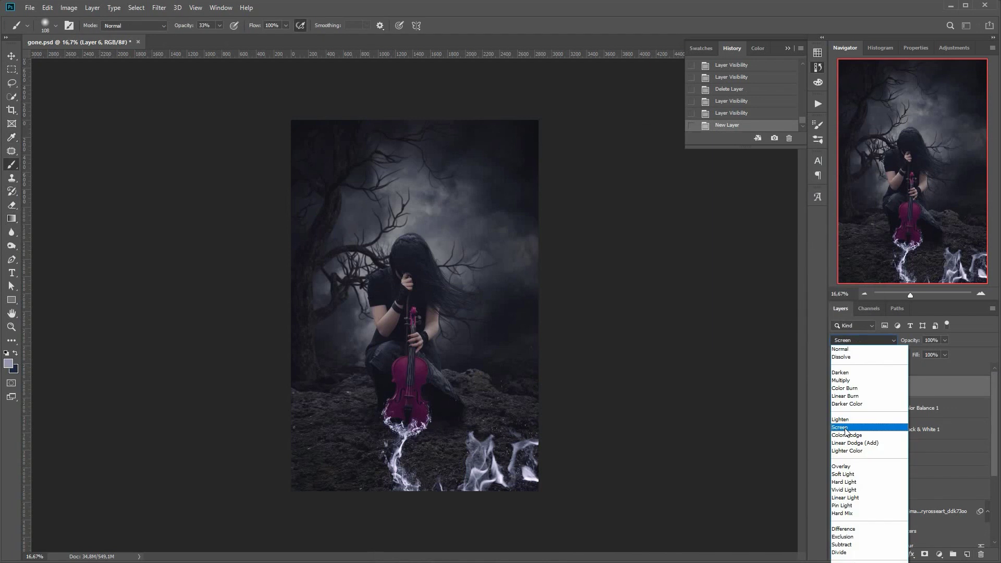
left_click(843, 482)
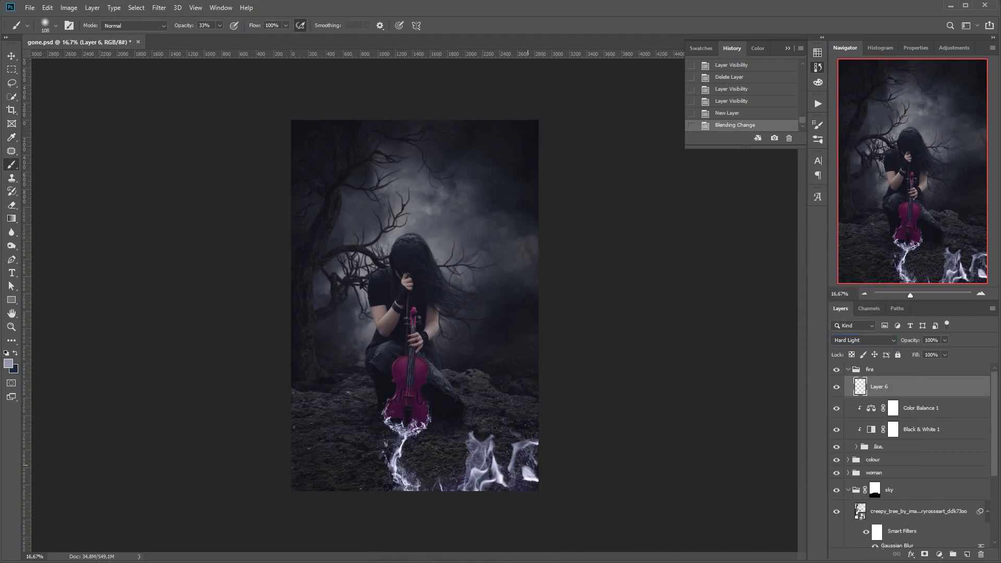
left_click_drag(455, 484, 467, 454)
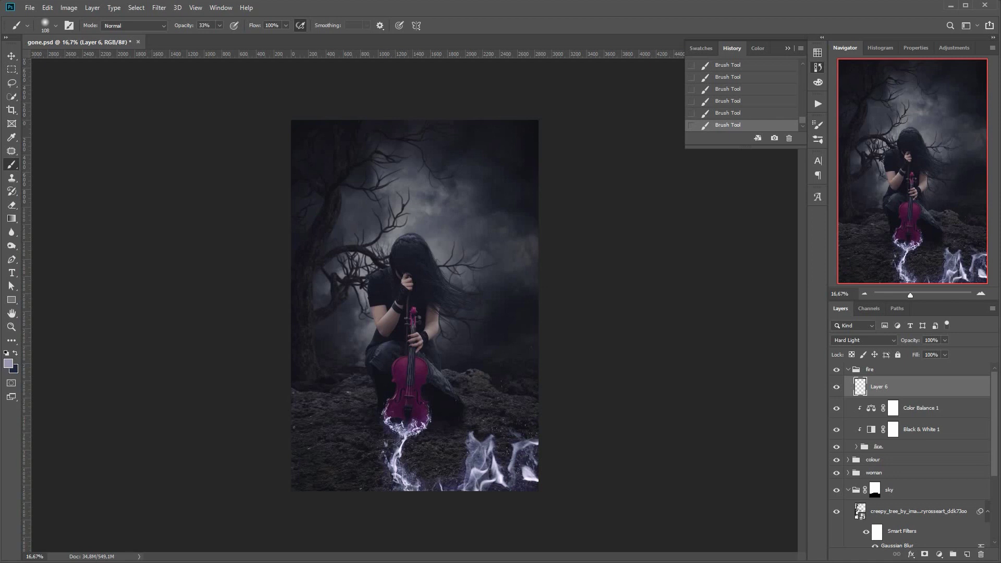
Step: Adjust the painted glow with Hue/Saturation to make it greyer and choose a matching greyish violet foreground colour
key("ctrl+u")
left_click_drag(580, 158, 523, 166)
left_click(704, 79)
left_click(9, 363)
left_click(605, 198)
left_click(828, 157)
Step: Compare Layer 6 on and off and brush more greyish violet glow over the flames along the ground
left_click(837, 388)
left_click(837, 387)
left_click_drag(456, 486, 431, 486)
left_click_drag(456, 485, 481, 470)
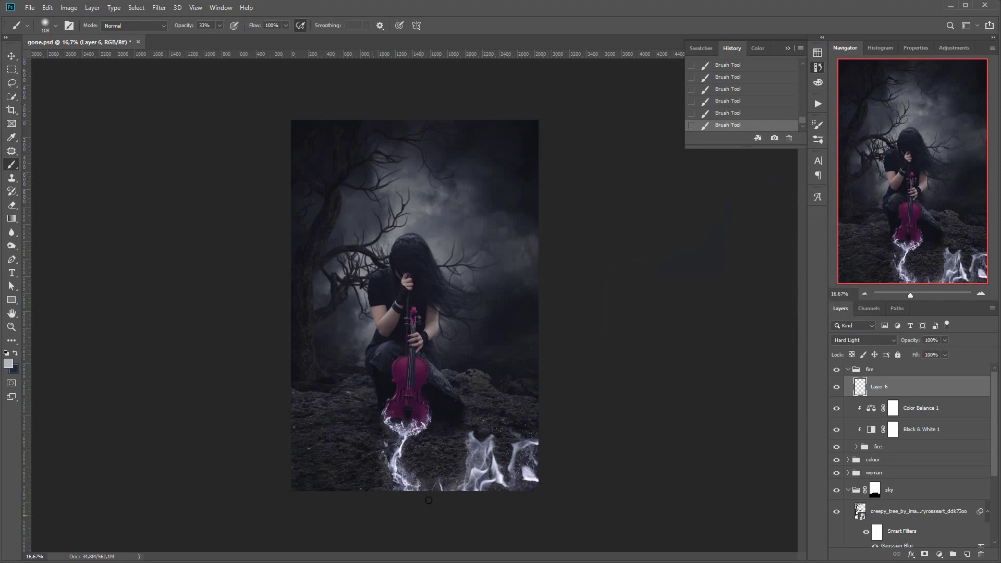
Step: Paint a fine glow over the flames at the violin's base with a soft 23 px brush
key("ctrl+plus")
key("ctrl+plus")
left_click_drag(626, 532, 603, 405)
right_click(603, 405)
left_click_drag(686, 425, 679, 426)
left_click(396, 418)
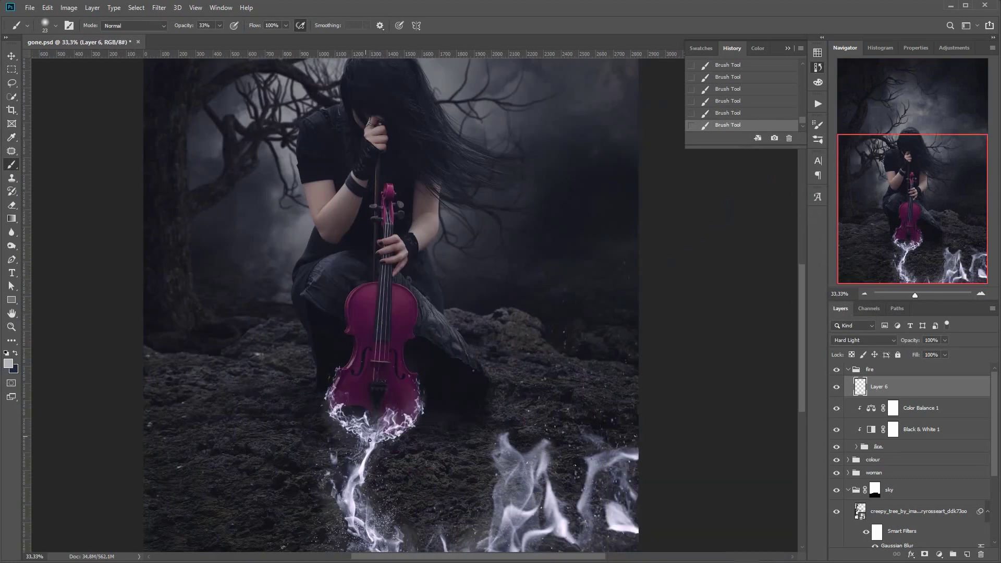
Step: Erase excess glow around the violin's base on Layer 6 with a soft 34 px eraser at 26% opacity
left_click(11, 205)
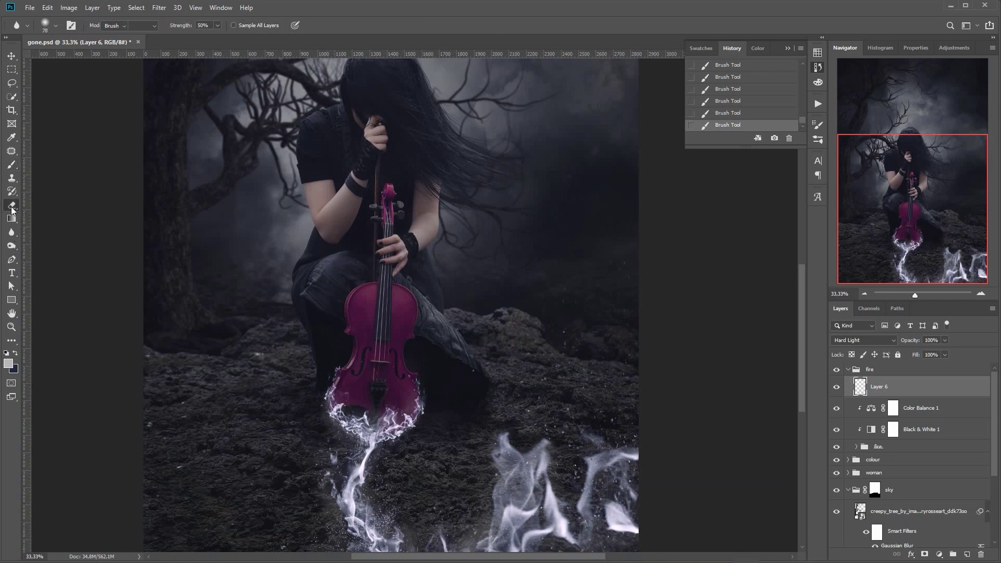
left_click_drag(318, 388, 395, 416)
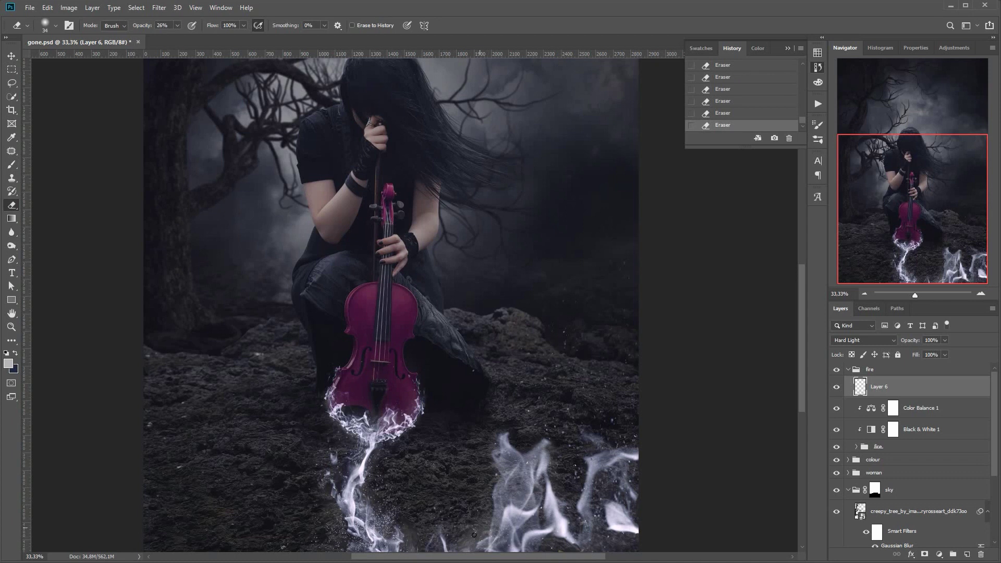
left_click(865, 294)
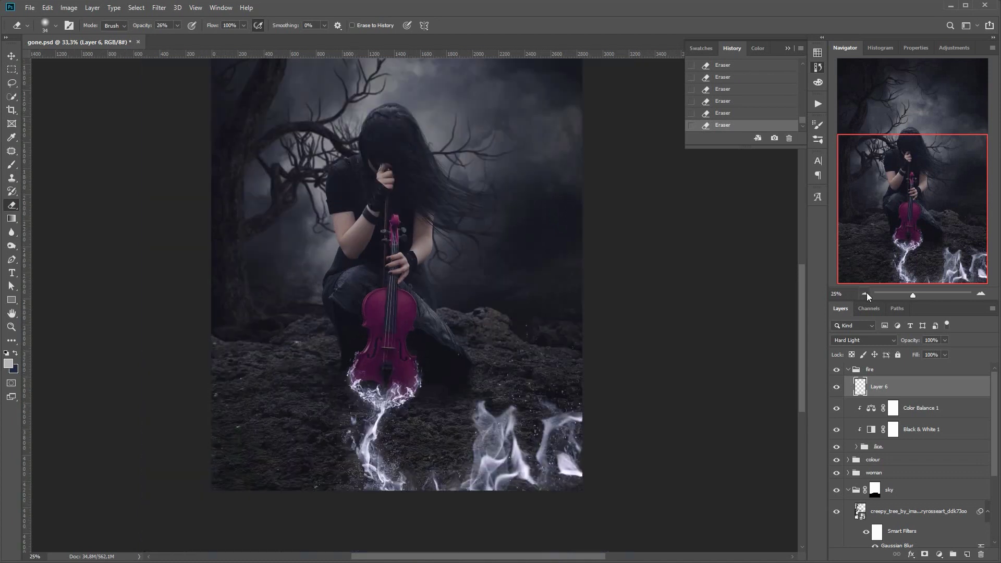
left_click(864, 294)
left_click(864, 295)
left_click(836, 387)
left_click(837, 387)
Step: Add a new layer above Layer 6, draw a pale radial gradient over the ground flames and set it to Soft Light
left_click(967, 554)
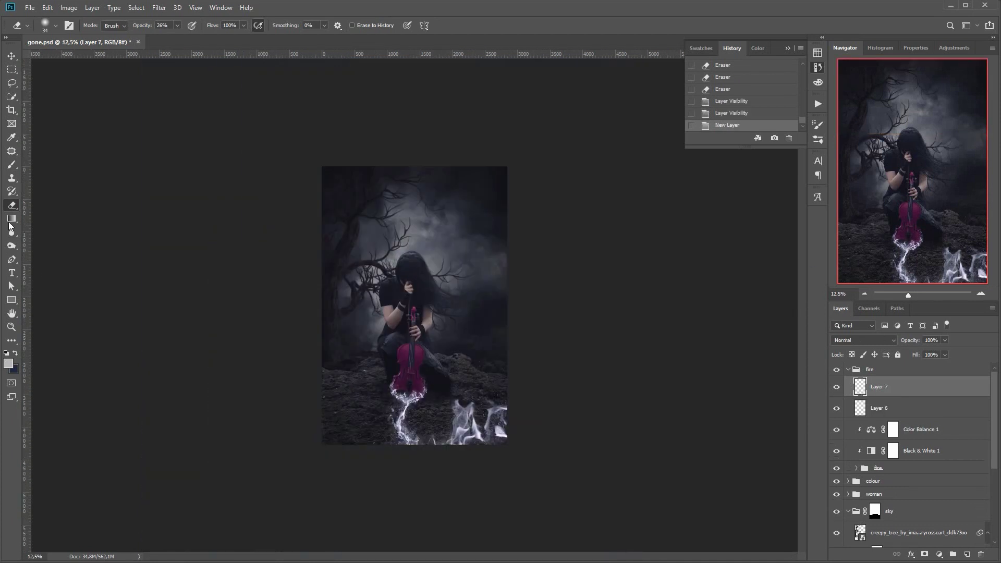
left_click(12, 219)
left_click(112, 25)
left_click_drag(480, 444, 473, 462)
left_click(860, 341)
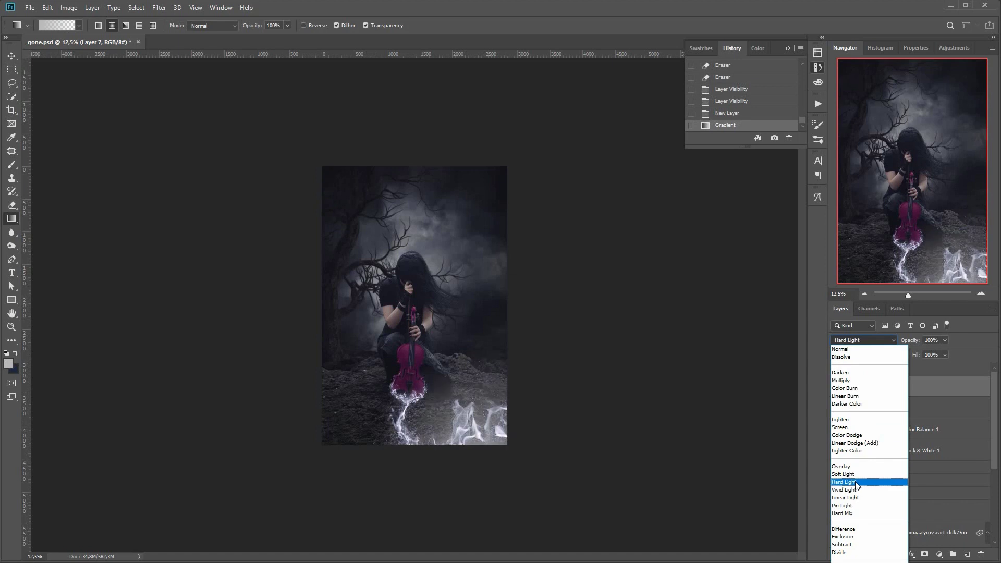
left_click(861, 476)
Step: Reduce the gradient glow's height and width around the ground flames with Free Transform and compare Layer 7 on and off
key("ctrl+t")
left_click_drag(438, 340, 453, 361)
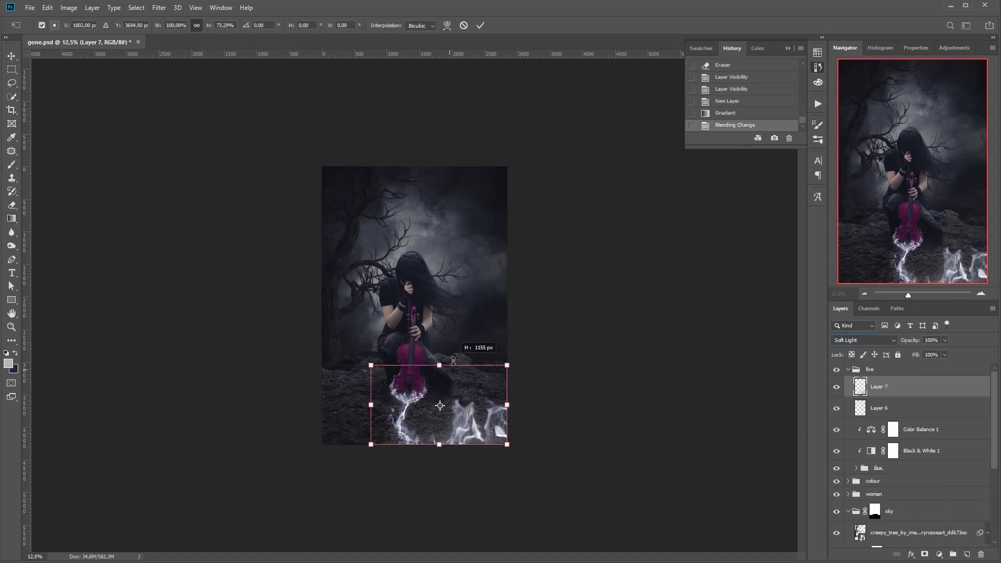
left_click_drag(371, 418, 416, 420)
left_click(480, 26)
left_click(837, 387)
left_click(836, 388)
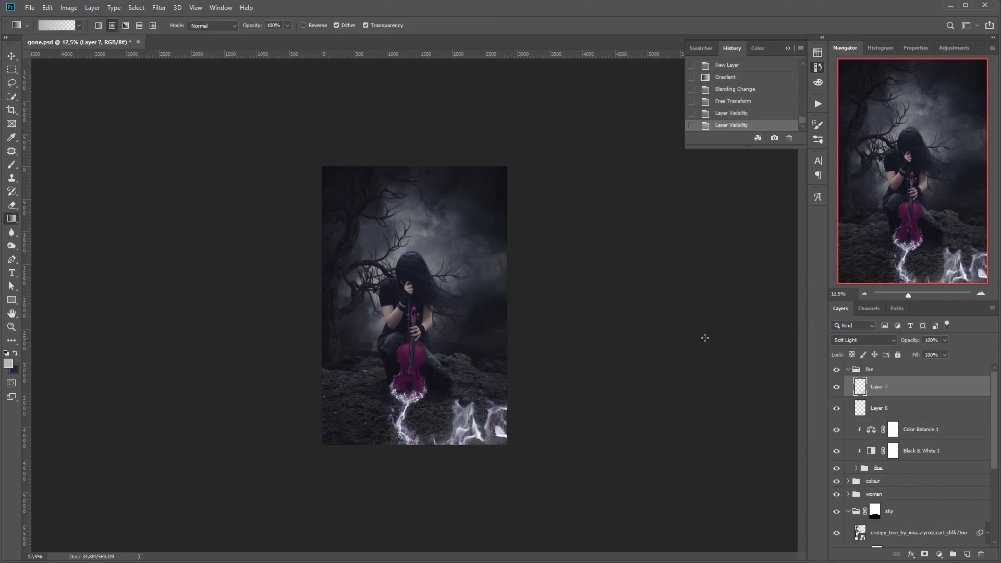
Step: Add a new Hard Light layer above Layer 7 and set up a fine 4 px brush
left_click(968, 554)
left_click(864, 340)
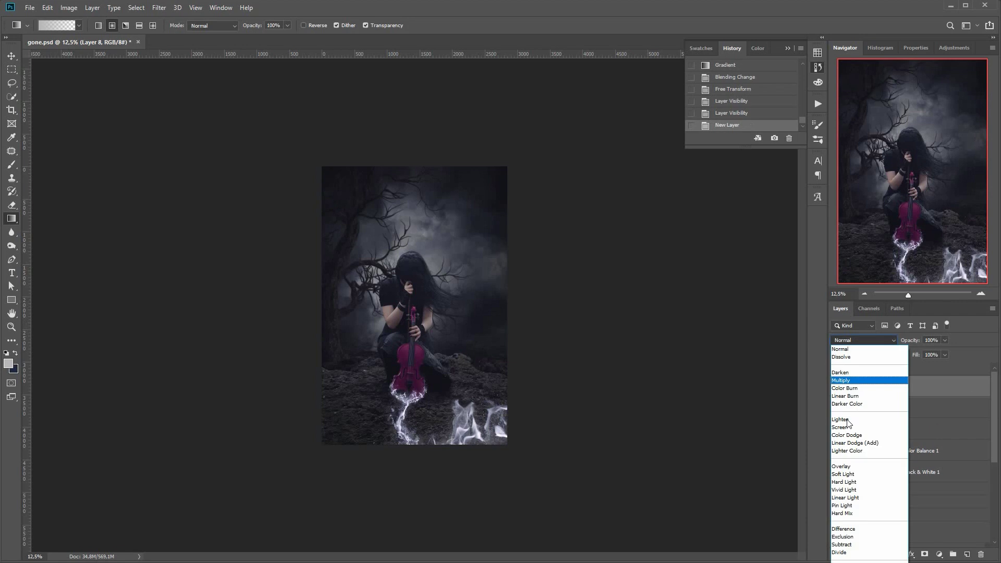
left_click(856, 485)
key("b")
right_click(390, 320)
left_click_drag(444, 340, 438, 341)
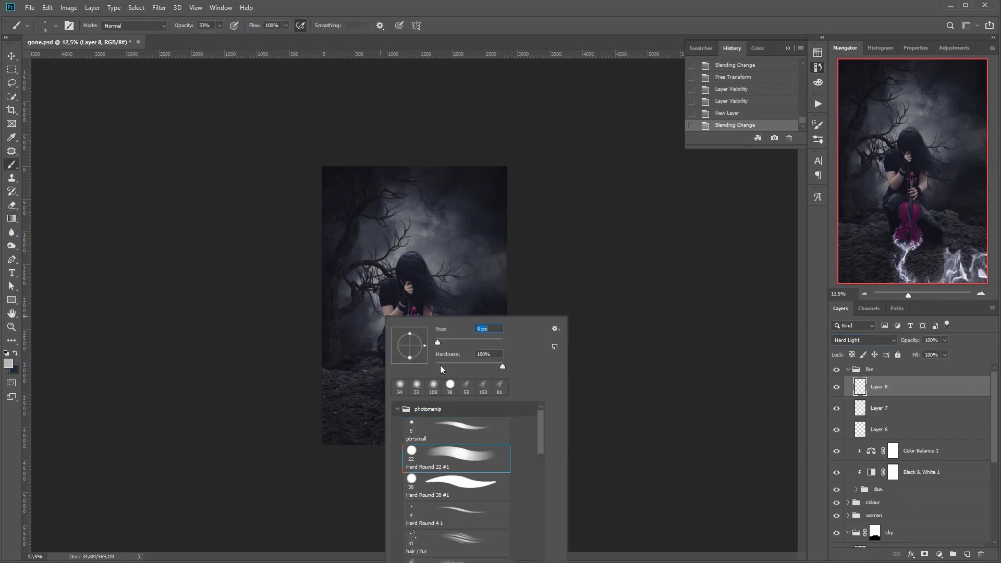
Step: Try painting tiny pale highlights on the violin's tailpiece at 33% brush opacity
left_click(982, 295)
left_click(981, 294)
left_click(981, 294)
left_click(981, 294)
left_click(982, 294)
left_click(981, 294)
left_click(908, 226)
left_click(396, 390)
left_click(398, 391)
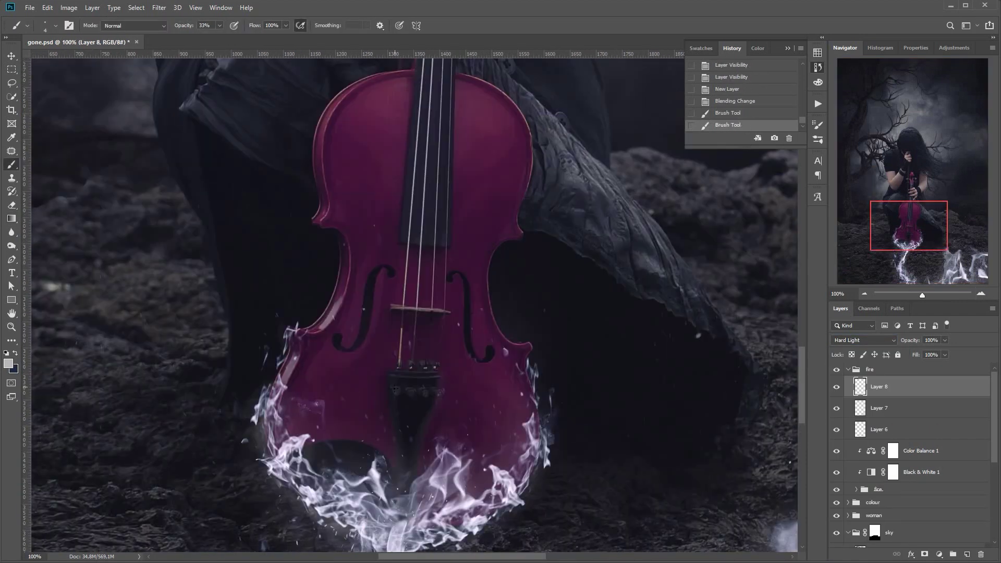
left_click(409, 391)
left_click(411, 394)
left_click(412, 392)
left_click(417, 391)
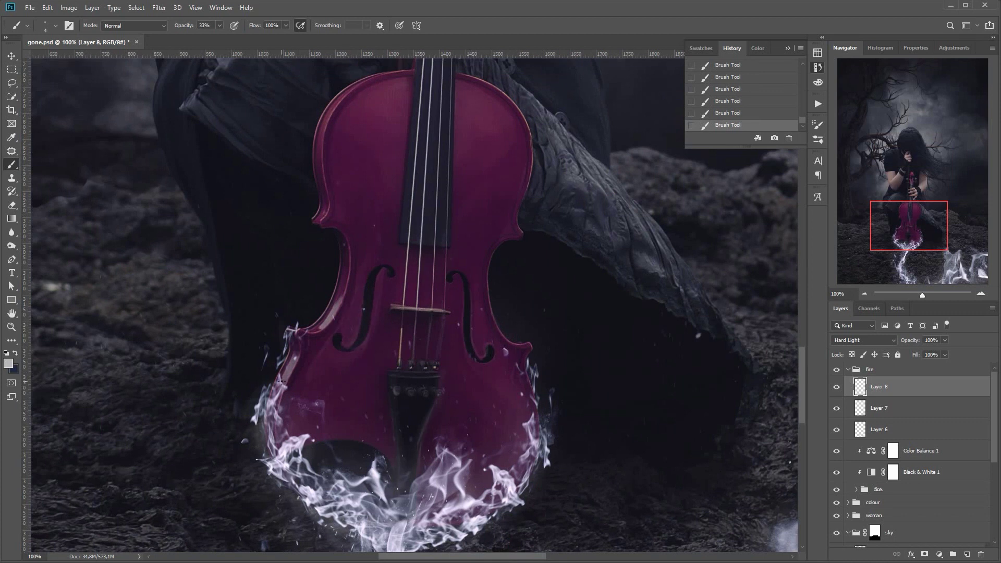
Step: Compare the tailpiece highlights on and off across the whole image and delete their layer
left_click(836, 388)
left_click(837, 388)
left_click(864, 295)
left_click(864, 295)
double_click(865, 295)
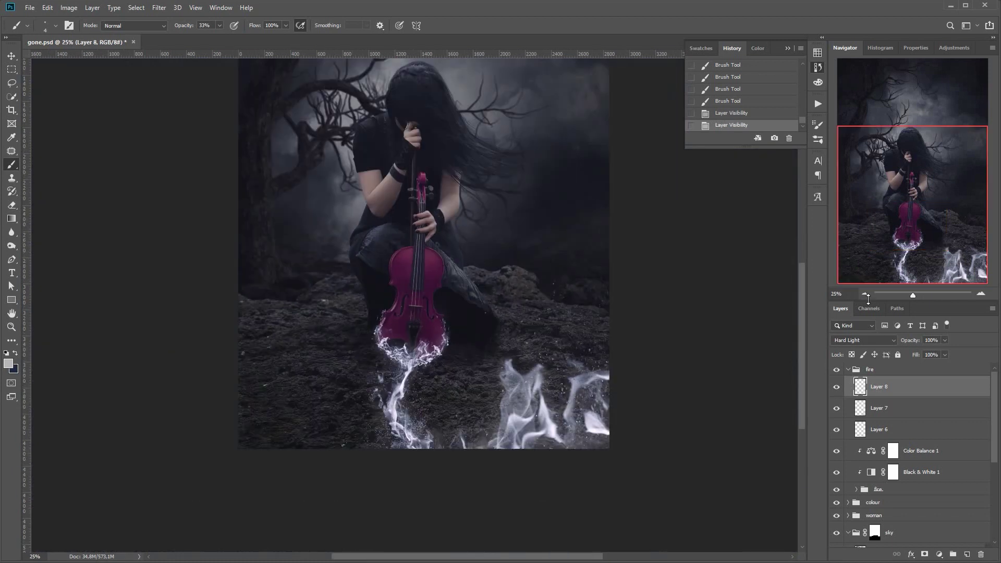
left_click(837, 388)
left_click(836, 389)
left_click_drag(881, 391, 980, 555)
Step: Add a fresh layer and set up the pb-small brush at 7 px with 100% opacity
left_click(967, 554)
left_click(981, 294)
left_click(981, 294)
left_click(982, 295)
left_click(982, 294)
right_click(502, 364)
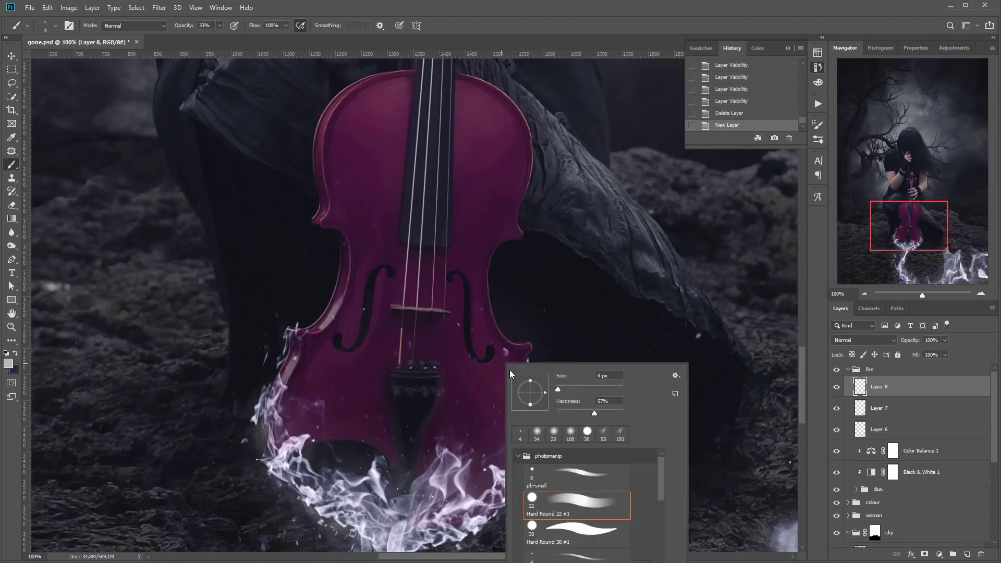
left_click(552, 475)
left_click_drag(557, 391, 558, 390)
left_click(220, 26)
left_click_drag(220, 37, 253, 38)
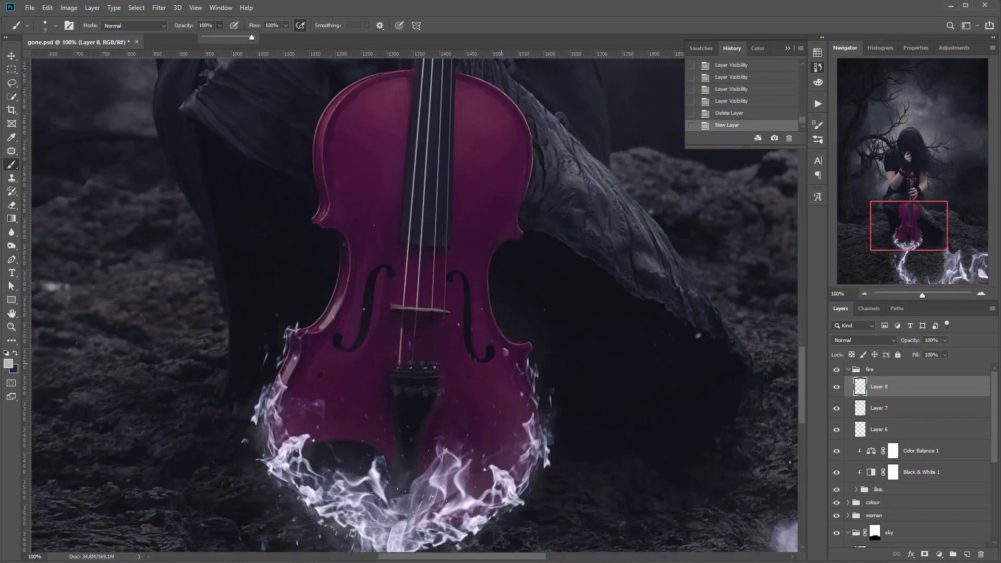
Step: Paint thin pale highlights along the violin's f-holes and set Layer 8 to Hard Light
left_click_drag(366, 302, 362, 319)
left_click_drag(364, 313, 357, 333)
left_click_drag(353, 340, 361, 317)
left_click_drag(357, 331, 362, 312)
left_click_drag(362, 305, 375, 265)
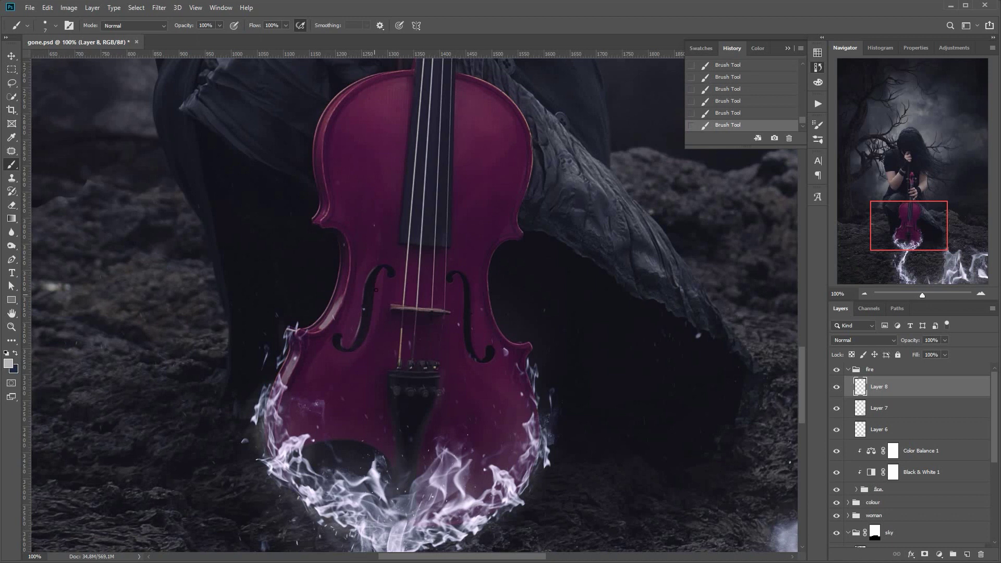
left_click(864, 340)
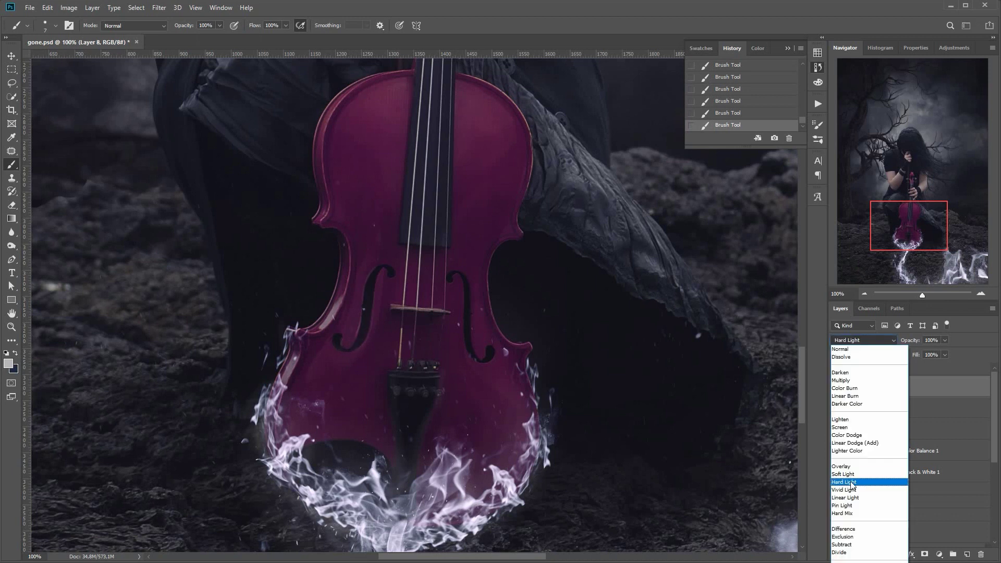
left_click(876, 474)
left_click_drag(491, 348, 488, 358)
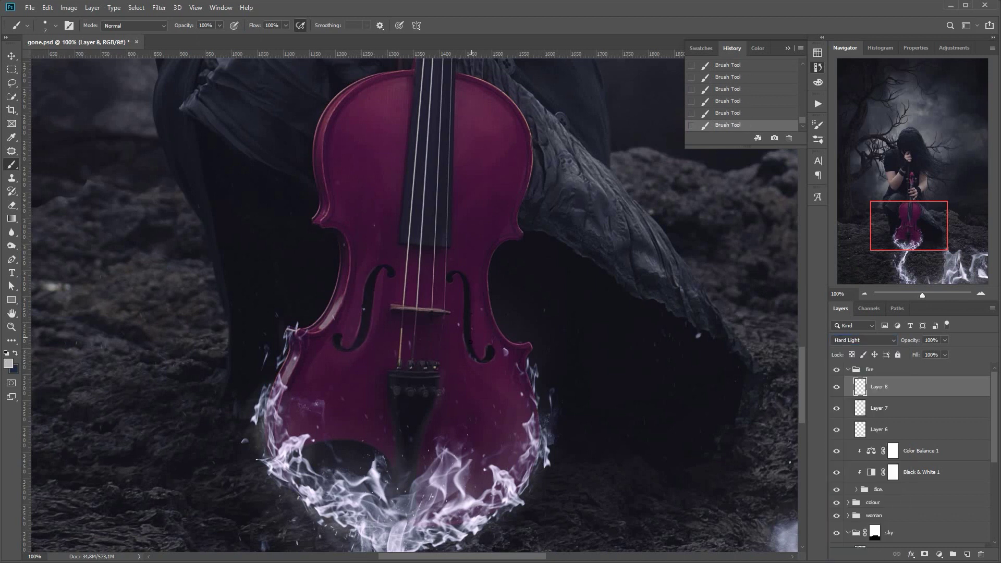
Step: Soften the f-hole highlights with the Blur tool and a soft 34 px eraser at 26% opacity
left_click(12, 232)
left_click_drag(465, 289, 473, 339)
left_click_drag(374, 281, 363, 323)
left_click(11, 205)
mouse_move(459, 318)
left_mouse_down()
mouse_move(473, 332)
mouse_move(469, 313)
left_mouse_up()
left_click_drag(464, 302, 472, 342)
left_click_drag(371, 284, 365, 313)
left_click_drag(363, 307, 356, 334)
left_click_drag(352, 328, 356, 303)
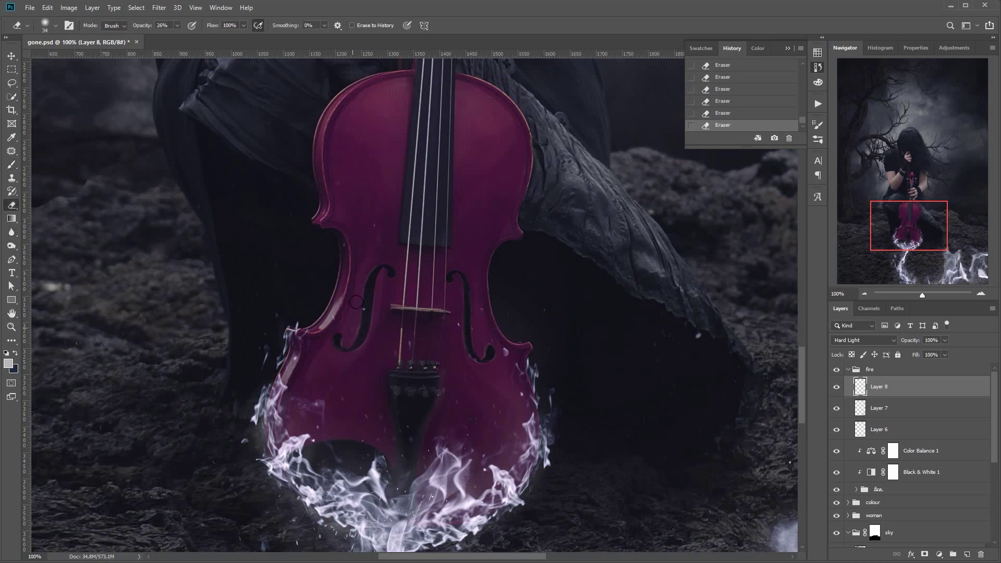
Step: Paint fine pale rim highlights along the top and both sides of the violin's tailpiece
left_click(12, 165)
left_click_drag(390, 373, 439, 372)
left_click_drag(439, 399, 425, 428)
left_click_drag(425, 425, 417, 456)
left_click_drag(390, 401, 400, 433)
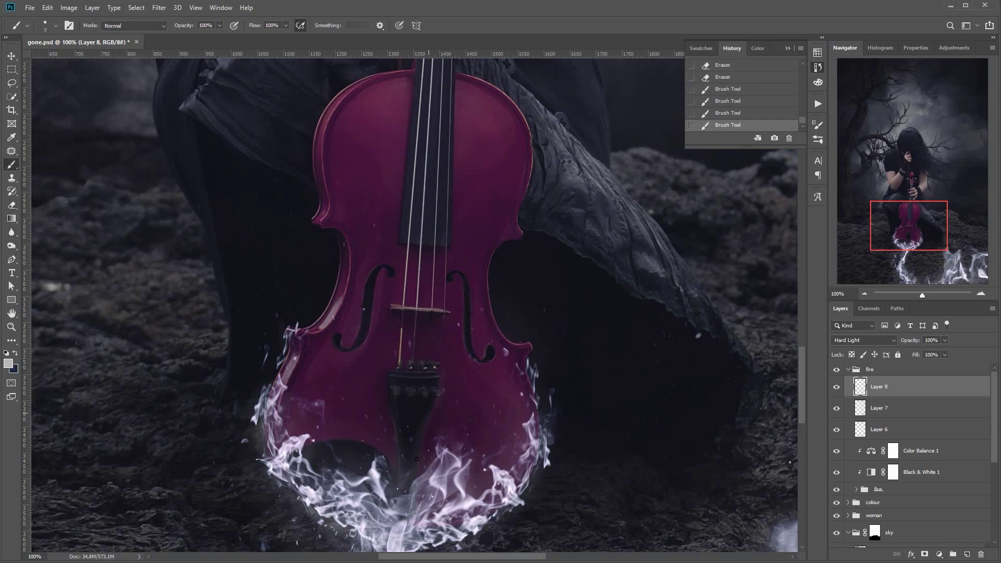
left_click_drag(390, 374, 389, 389)
left_click_drag(439, 372, 438, 379)
Step: Paint thin highlights on the violin's lower strings and along the side edges of its lower body and waist
left_click_drag(282, 405, 287, 381)
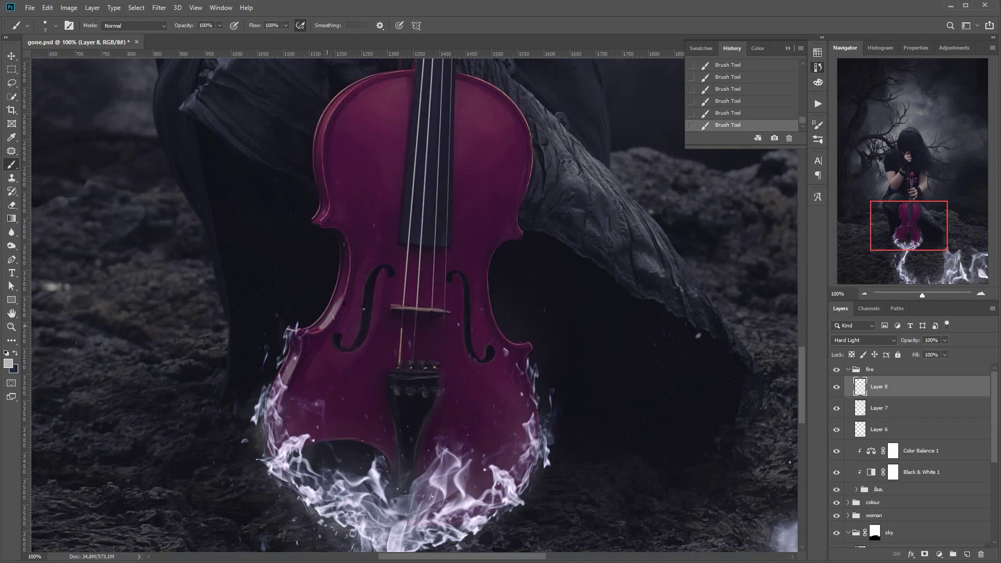
left_click_drag(428, 320, 431, 360)
left_click_drag(485, 293, 506, 341)
left_click_drag(337, 310, 345, 285)
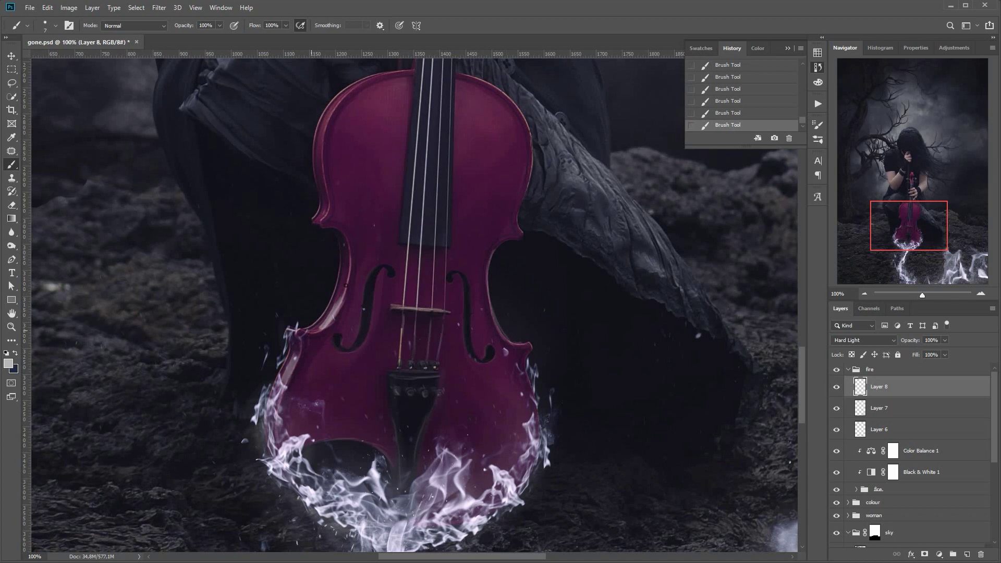
Step: Paint rim highlights along the violin's upper body edges, erasing and repainting the stroke on the upper left curve
left_click_drag(325, 127, 361, 81)
left_click(11, 205)
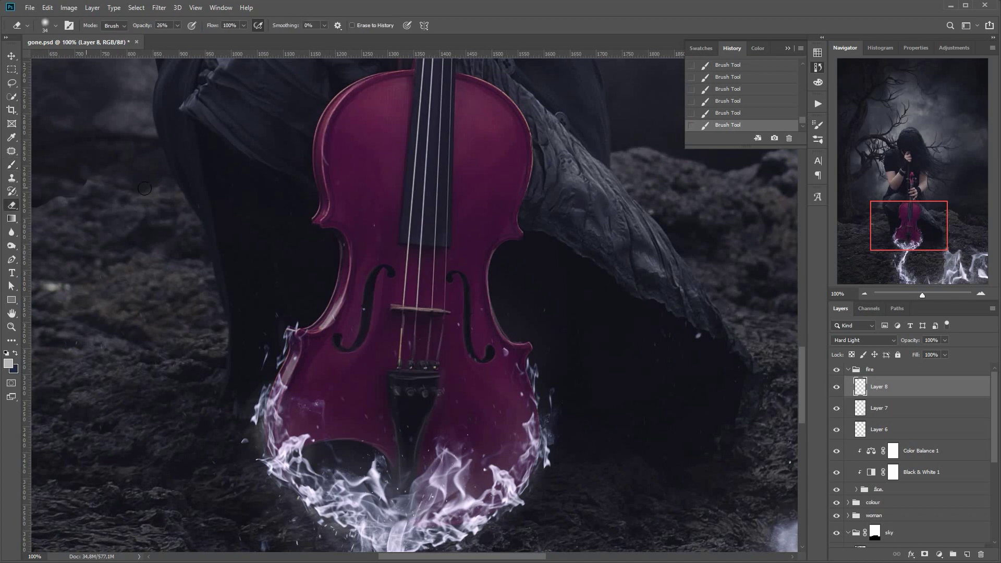
mouse_move(325, 155)
left_mouse_down()
mouse_move(325, 187)
mouse_move(314, 150)
left_mouse_up()
left_click(11, 164)
mouse_move(314, 151)
left_mouse_down()
mouse_move(344, 92)
mouse_move(370, 77)
left_mouse_up()
left_click_drag(382, 73, 412, 69)
mouse_move(519, 114)
left_mouse_down()
mouse_move(531, 168)
mouse_move(519, 235)
left_mouse_up()
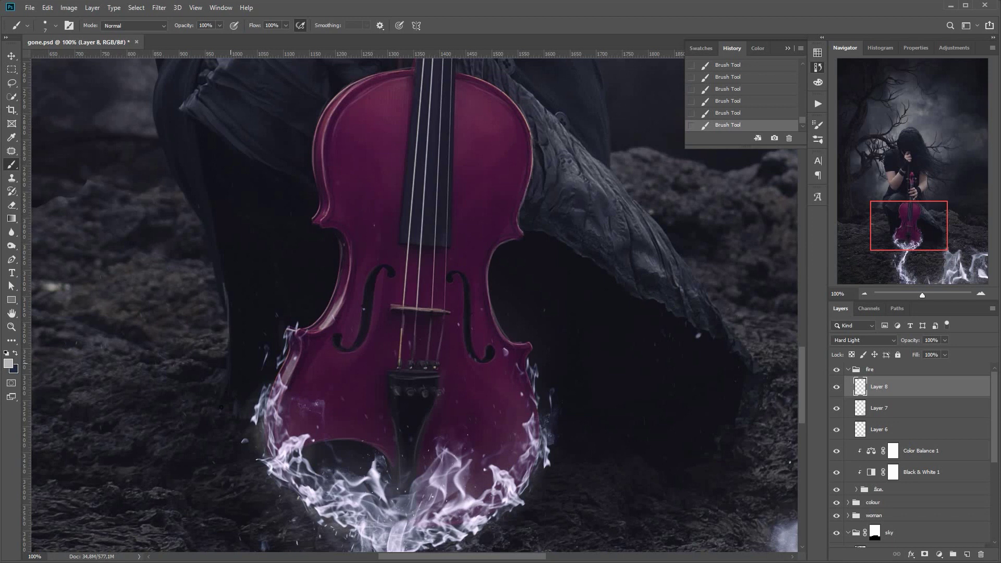
Step: Lasso and delete the stray paint beside the violin, deselect, and compare Layer 8 on and off
key("l")
left_click_drag(225, 236, 223, 286)
key("Delete")
key("ctrl+d")
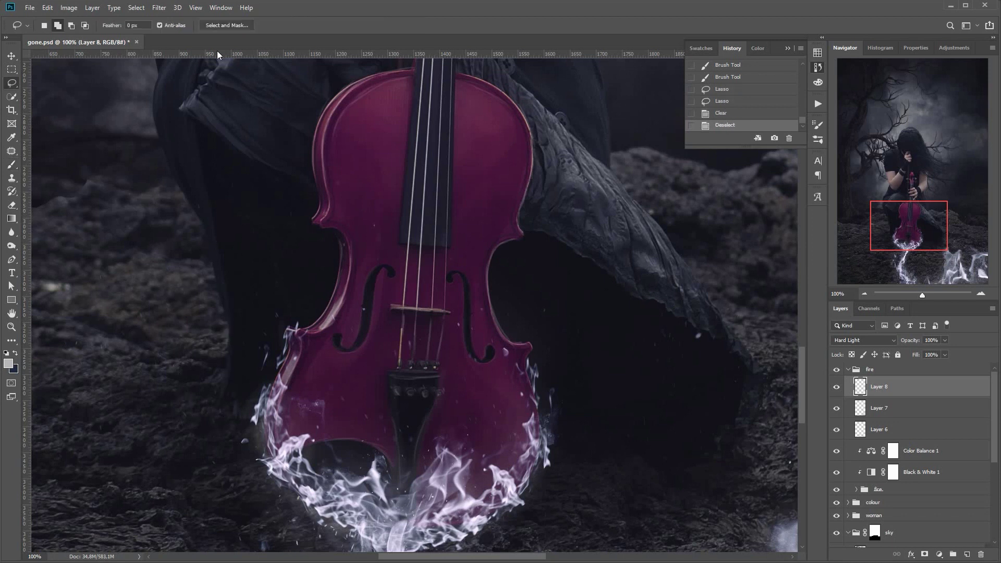
left_click(837, 387)
left_click(837, 388)
Step: Add a new layer above Layer 8, set it to Hard Light and set up a 62 px brush
left_click(967, 554)
key("b")
left_click(857, 341)
left_click(849, 464)
right_click(485, 456)
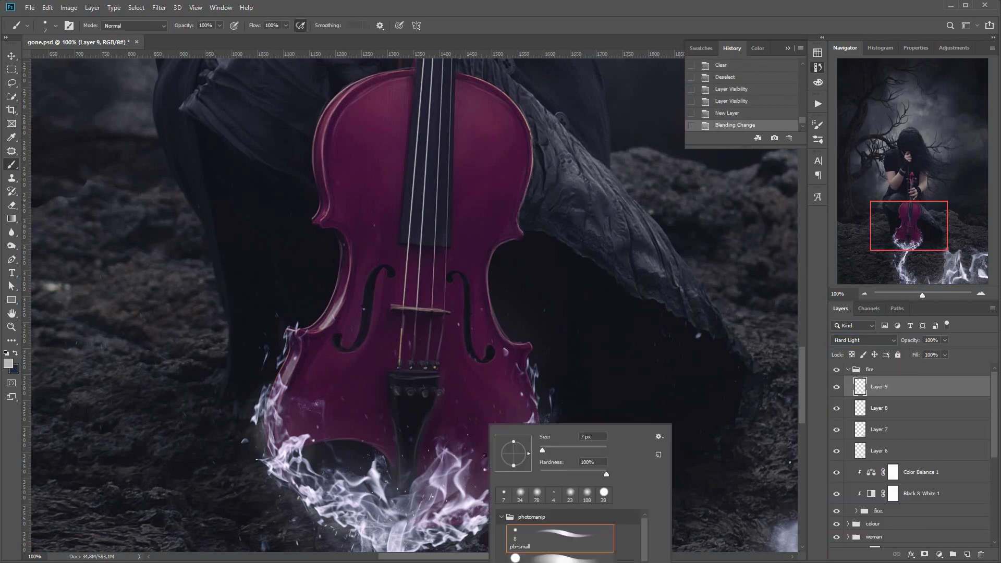
left_click(561, 559)
left_click_drag(563, 449, 557, 439)
key("Return")
Step: Brush faint pale haze over the violin's lower body above the flames and add light touches around the fire and upper body
left_click_drag(450, 453, 441, 437)
left_click_drag(423, 495, 417, 479)
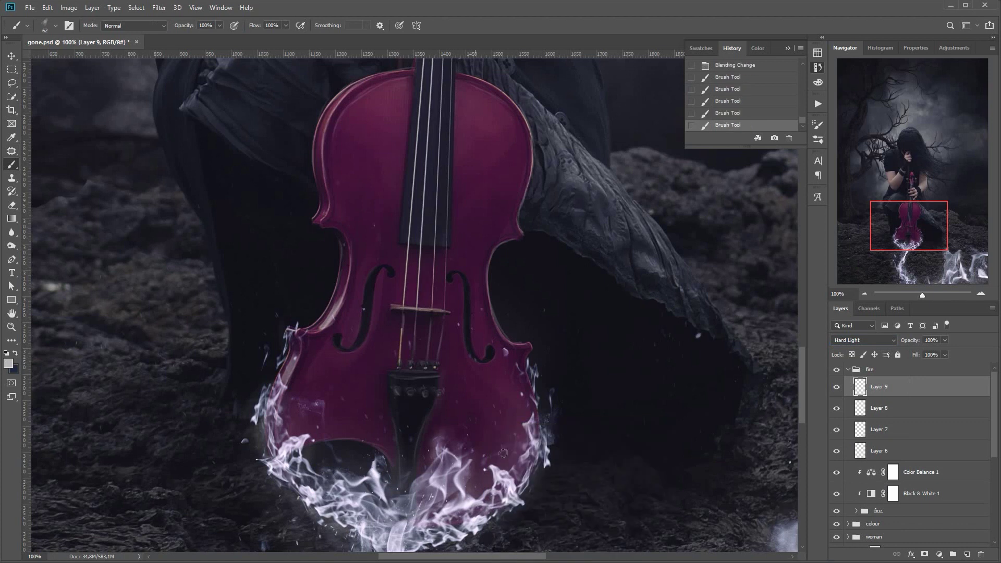
left_click_drag(502, 463, 493, 451)
left_click_drag(524, 444, 530, 422)
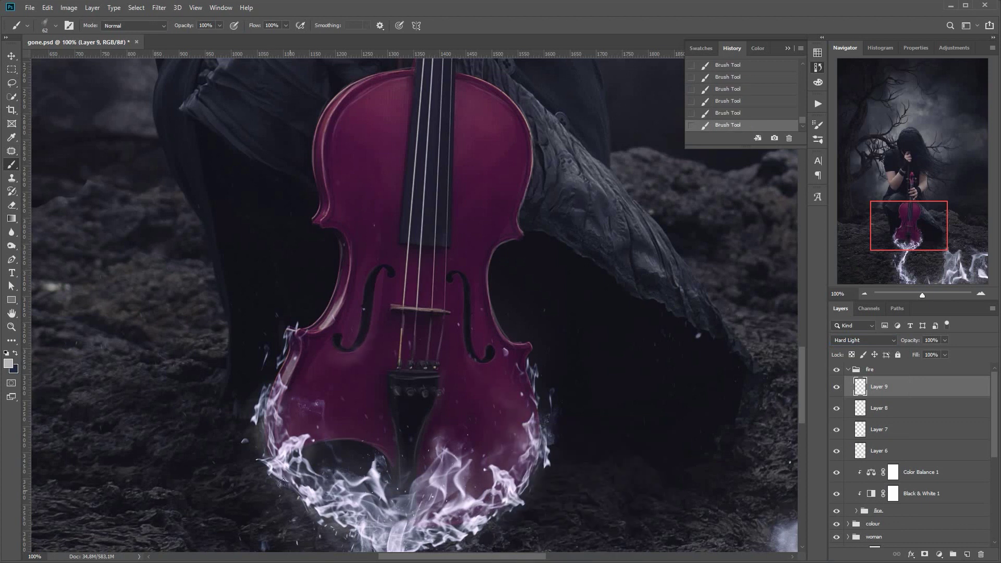
left_click(497, 535)
left_click(532, 535)
left_click(493, 141)
left_click(380, 136)
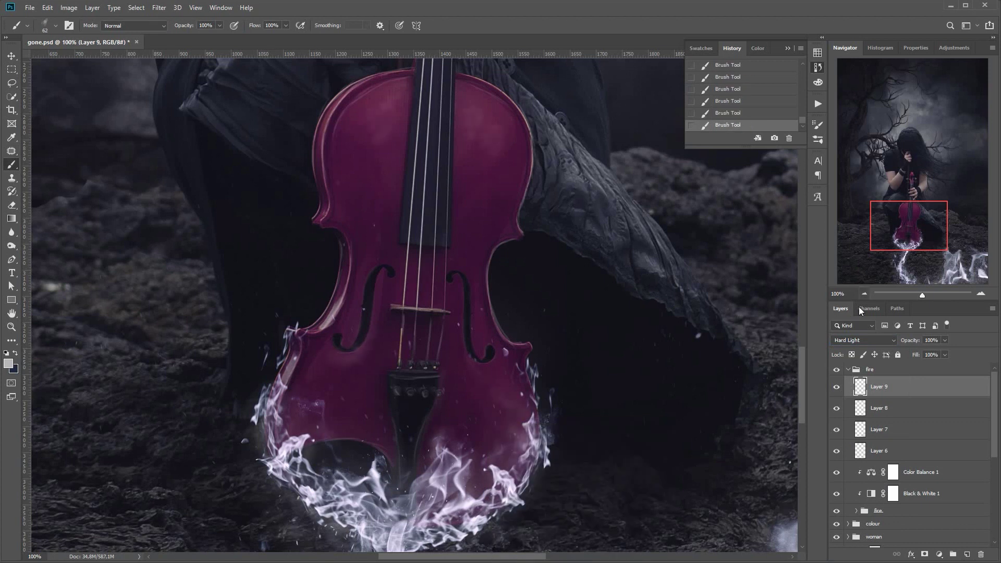
Step: Compare Layer 9 on and off and add a few more dabs of haze at the violin's base
left_click(864, 294)
left_click(864, 294)
left_click(865, 294)
left_click(837, 388)
left_click(837, 388)
left_click(407, 360)
left_click(404, 358)
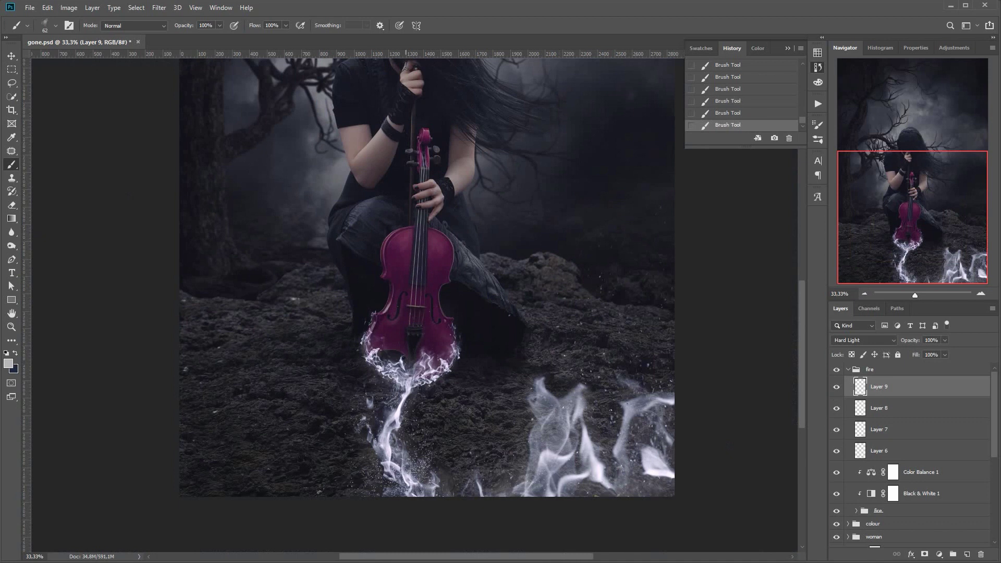
left_click(837, 387)
left_click(836, 387)
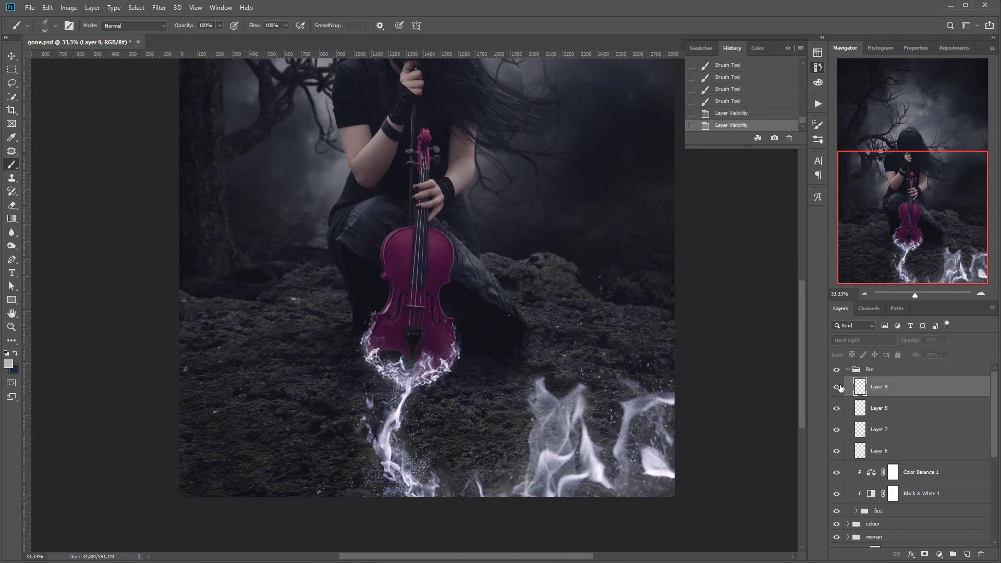
left_click(836, 387)
left_click(837, 387)
Step: Erase excess haze from the violin's lower body on Layer 9 at 26% opacity, comparing the layer on and off
key("e")
left_click(431, 323)
left_click(432, 323)
left_click(432, 323)
left_click(837, 388)
left_click(837, 387)
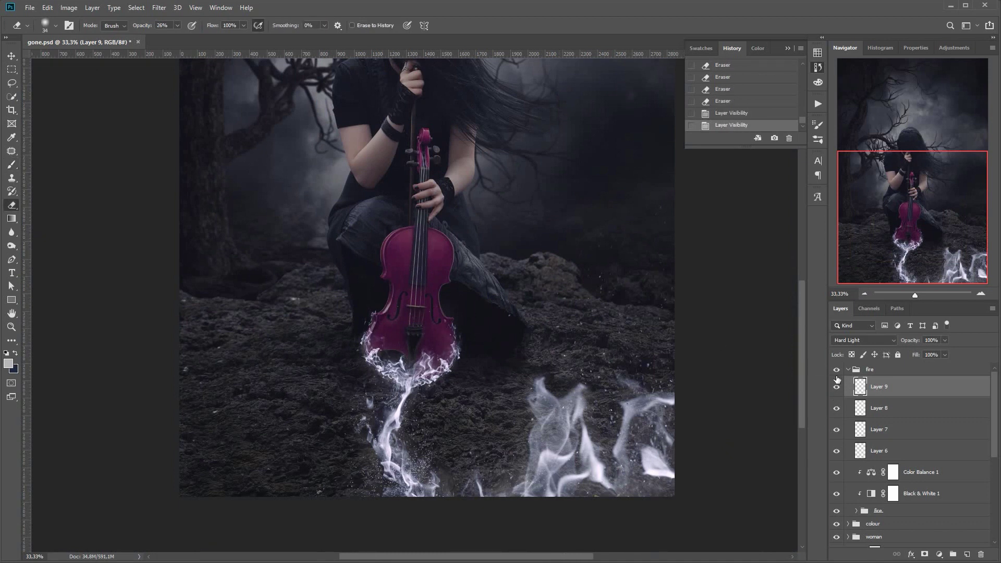
left_click(443, 359)
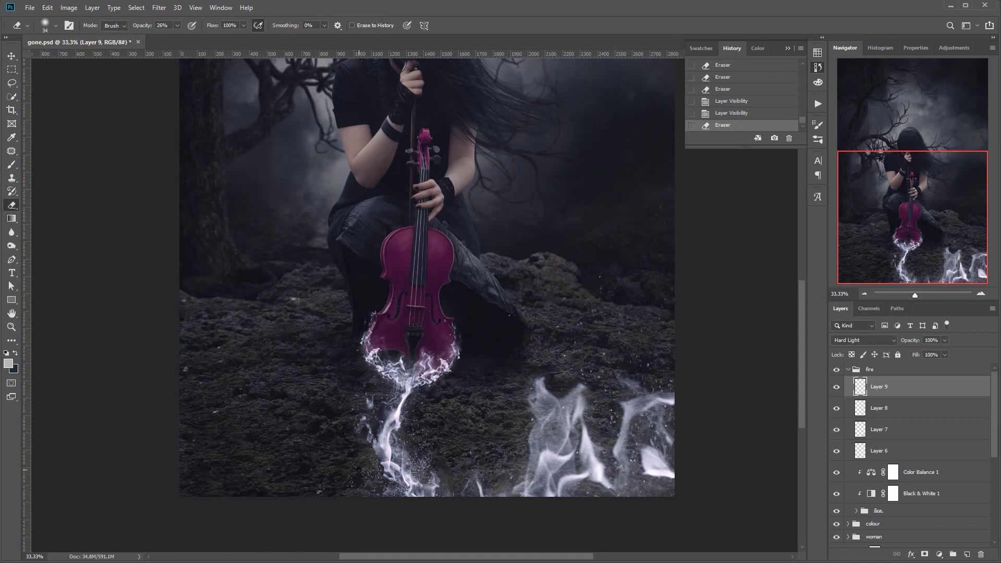
Step: Add a new Soft Light layer beneath the flames subgroup in the fire group and select the Brush tool
left_click(848, 370)
left_click(947, 383)
left_click(860, 371)
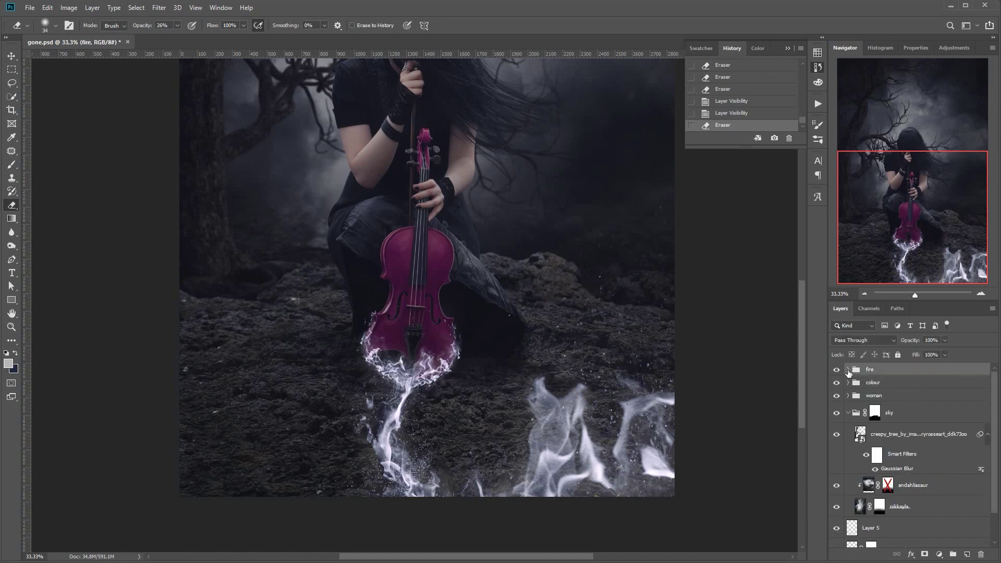
left_click(849, 370)
left_click(929, 511)
left_click(967, 555, "ctrl")
left_click(864, 340)
left_click(855, 459)
left_click(11, 165)
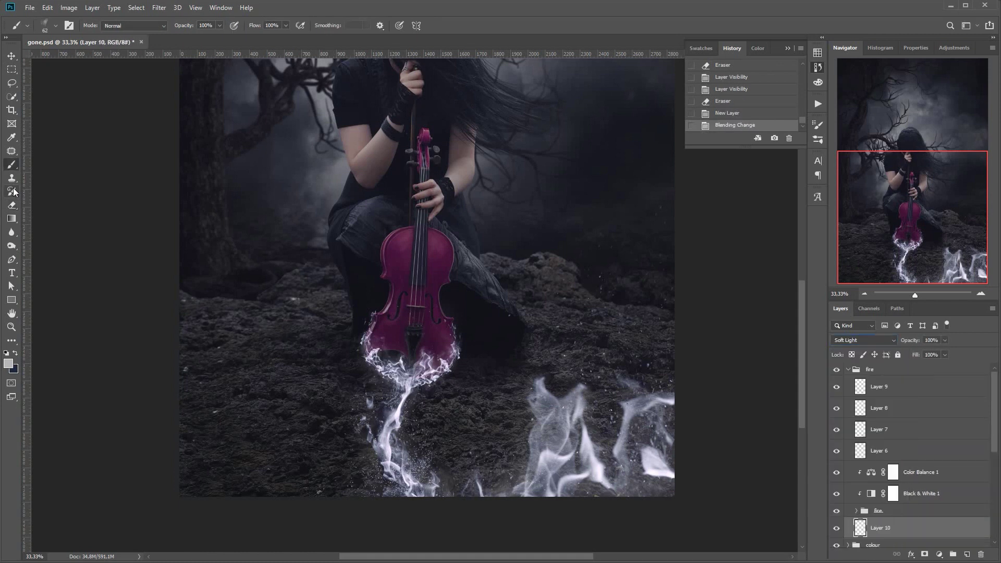
Step: Sample a dark colour from the ground and paint shading on both sides of the gap beside the violin's flame trail
left_click(503, 355, "alt")
left_click_drag(464, 378, 446, 387)
left_click_drag(448, 385, 433, 392)
left_click_drag(438, 390, 427, 396)
left_click_drag(470, 427, 455, 420)
left_click_drag(458, 423, 441, 416)
left_click_drag(452, 422, 419, 408)
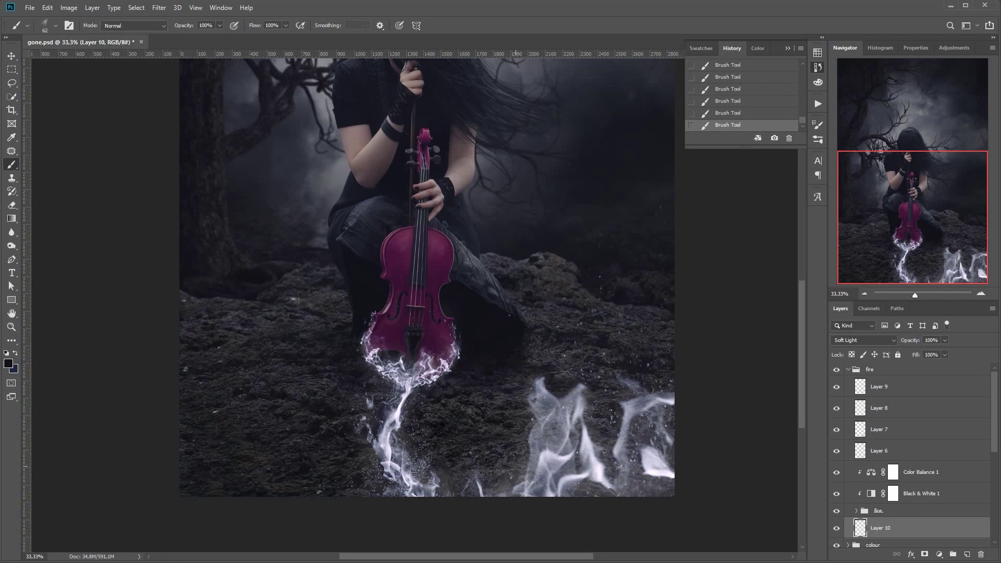
Step: Enlarge the brush to 139 px and continue darkening the ground left of the flame trail
right_click(335, 412)
left_click_drag(427, 440, 434, 440)
left_click(323, 394)
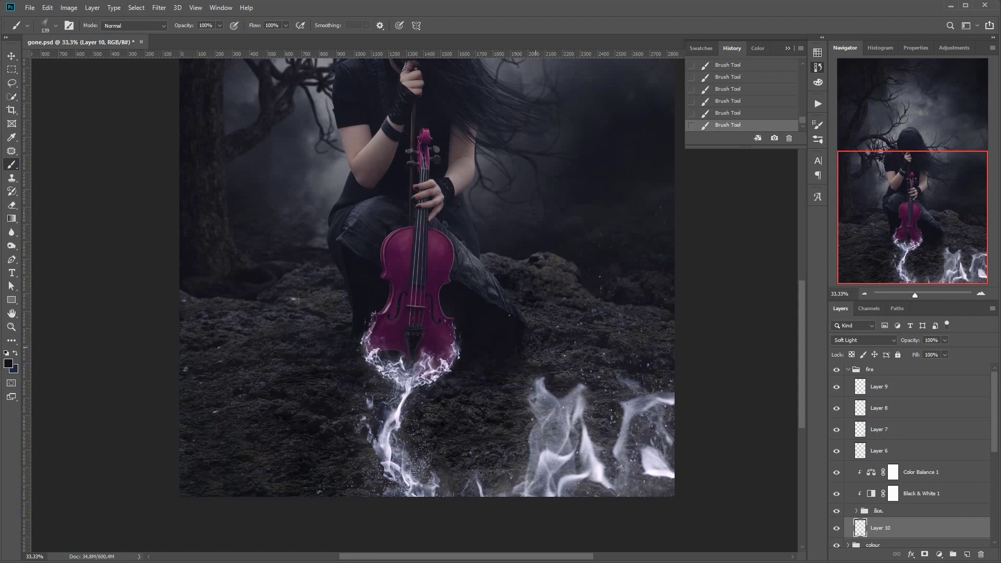
Step: Move Layer 10 beneath the woman group, directly above the sky group, and compare it on and off
scroll(982, 409, "down", 3)
left_click_drag(886, 420, 904, 462)
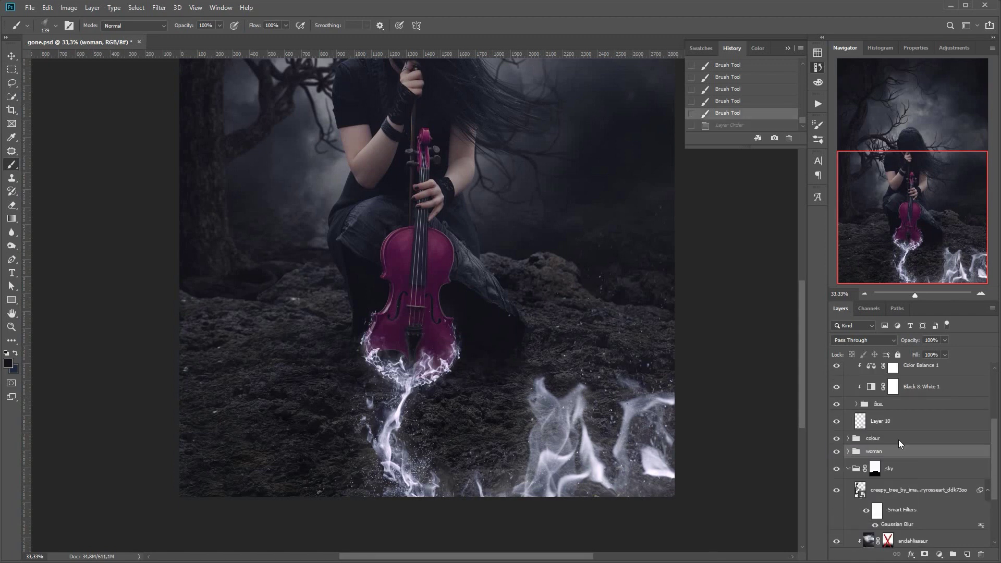
left_click(837, 447)
left_click(836, 448)
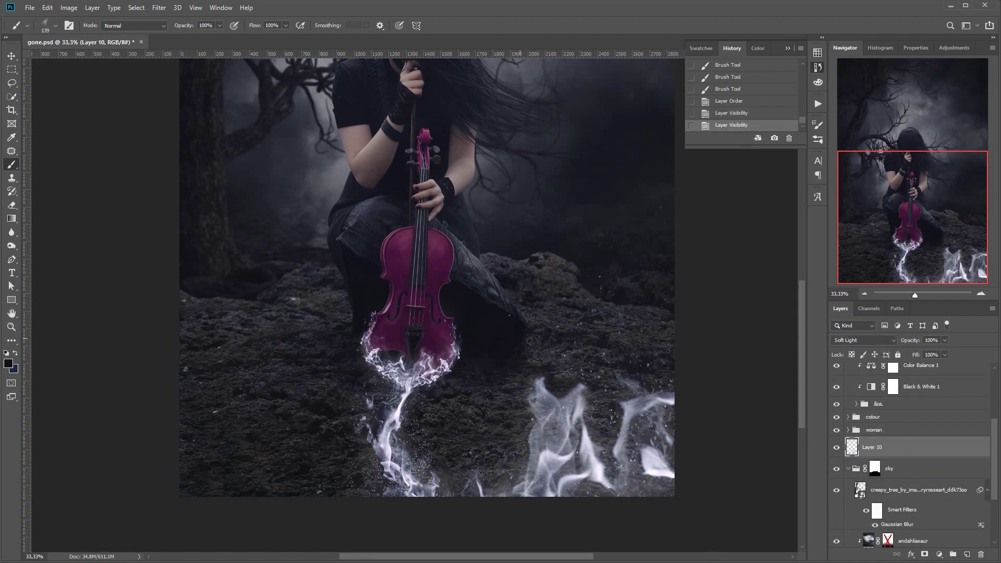
Step: Continue darkening the ground to the right of the woman, above the large flames, on Layer 10 and compare it on and off
left_click_drag(529, 340, 534, 354)
left_click_drag(552, 336, 595, 336)
left_click_drag(602, 341, 615, 350)
left_click_drag(623, 355, 634, 365)
left_click_drag(638, 372, 651, 382)
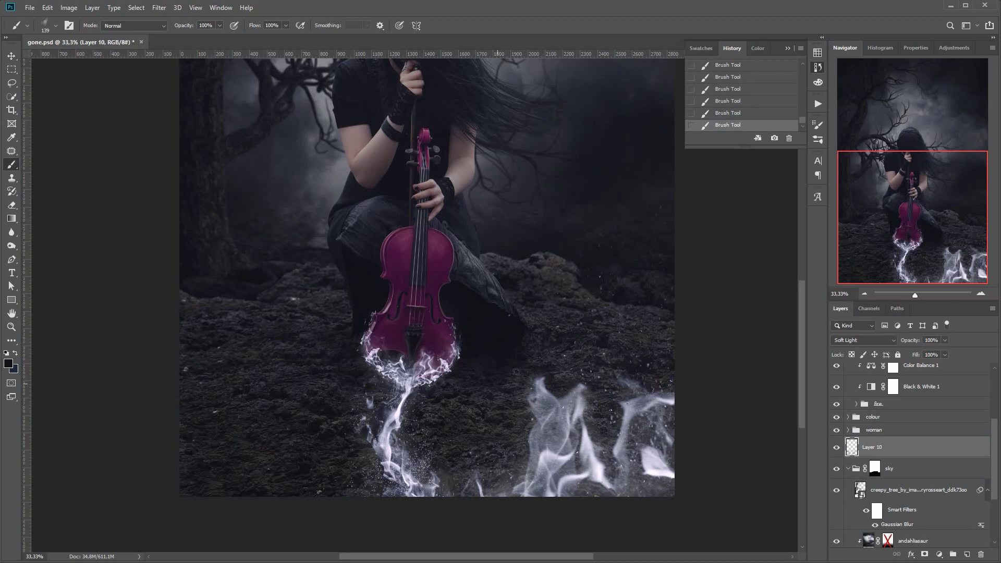
left_click(836, 447)
left_click(836, 448)
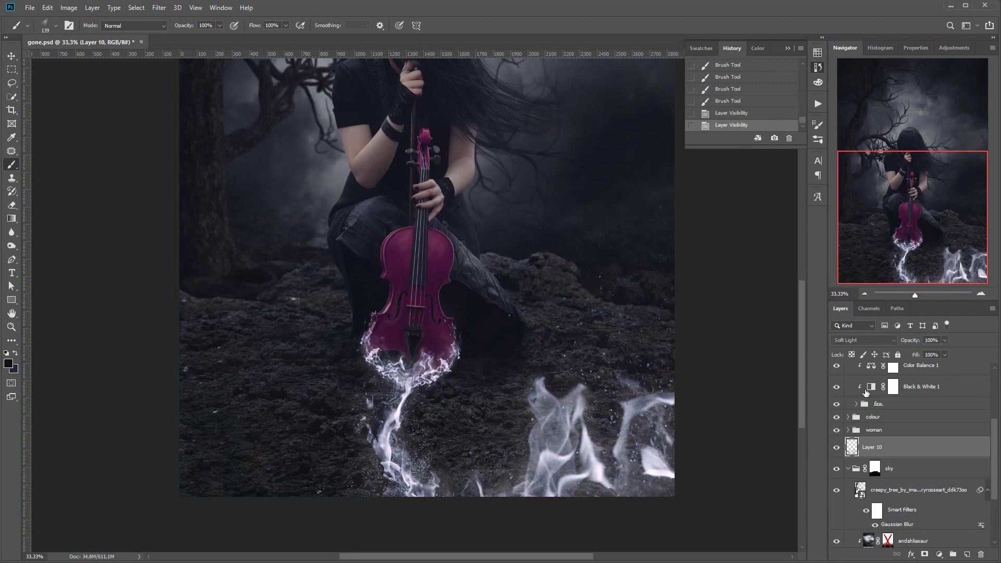
key("ctrl+minus")
key("ctrl+minus")
key("ctrl+minus")
left_click(836, 447)
left_click(836, 447)
Step: Collapse the fire group and add a new Soft Light layer at the top of the layer stack
scroll(928, 393, "up", 4)
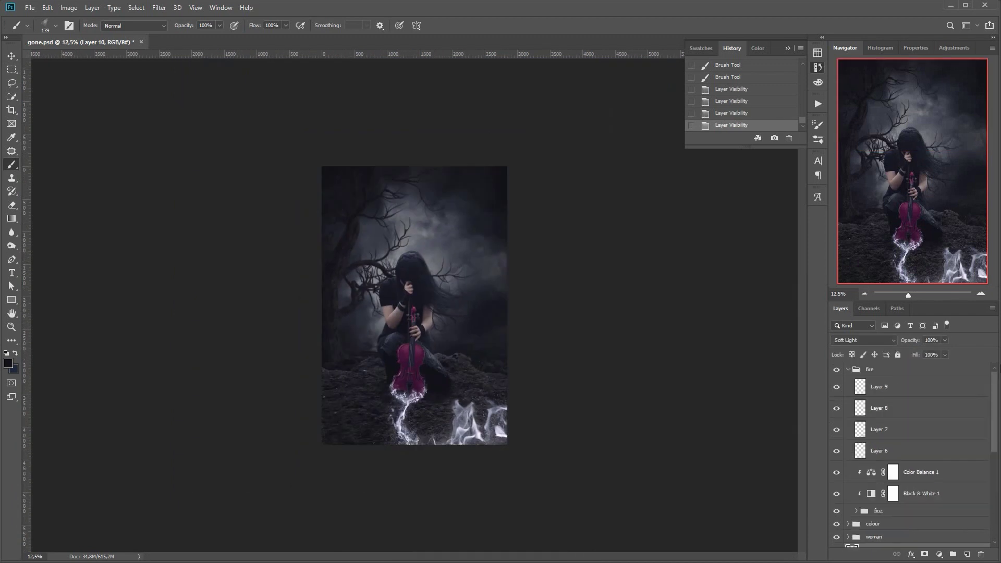
left_click(928, 391)
left_click(848, 369)
left_click(967, 555)
left_click(864, 341)
left_click(844, 474)
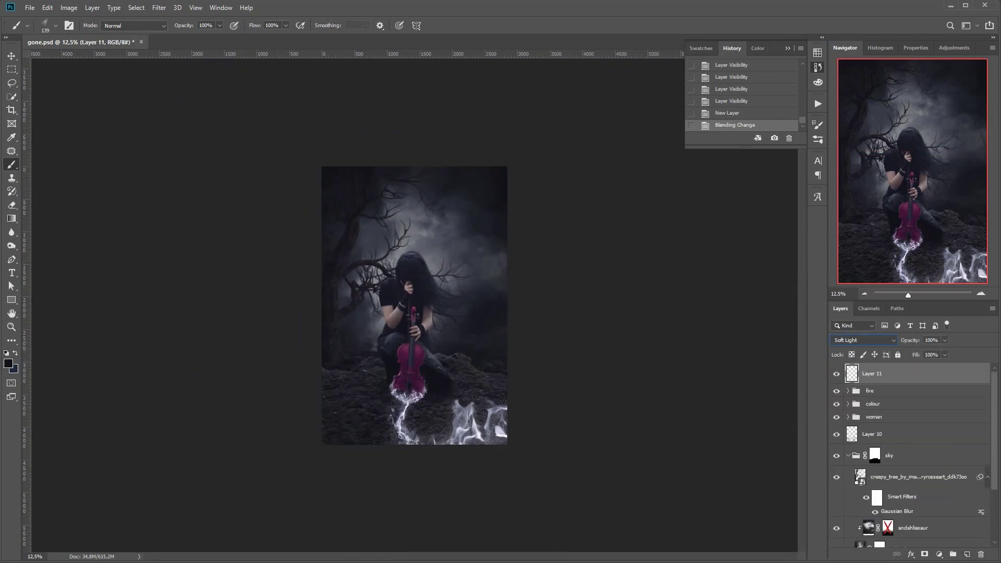
Step: Enlarge the brush to 196 px, darken the ground left of the flame trail on Layer 11, and compare the layer on and off
right_click(394, 397)
left_click_drag(486, 415, 496, 416)
left_click_drag(368, 409, 352, 404)
mouse_move(344, 399)
left_mouse_down()
mouse_move(331, 394)
mouse_move(386, 416)
left_mouse_up()
left_click_drag(365, 417, 339, 412)
left_click_drag(334, 425, 360, 432)
left_click_drag(365, 438, 379, 447)
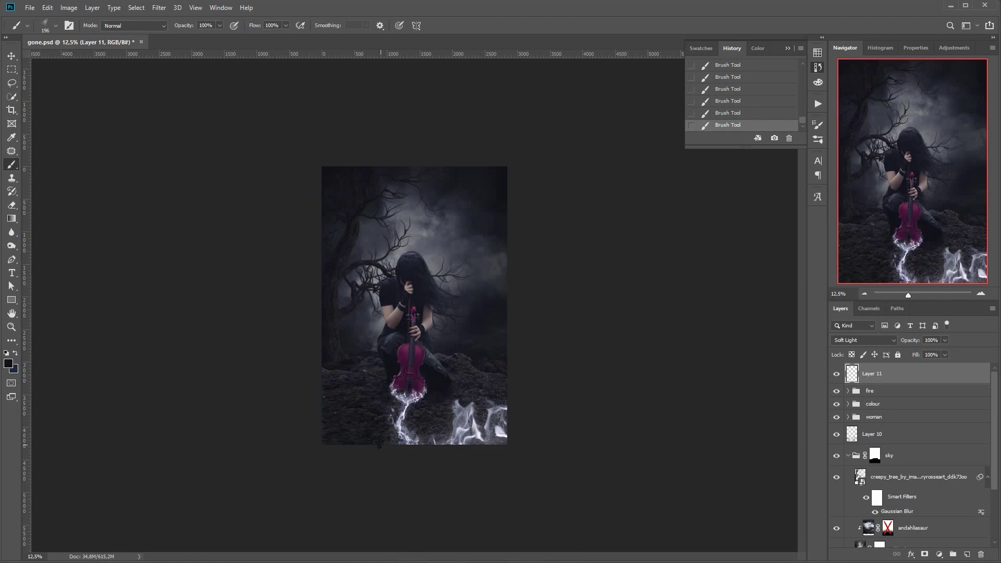
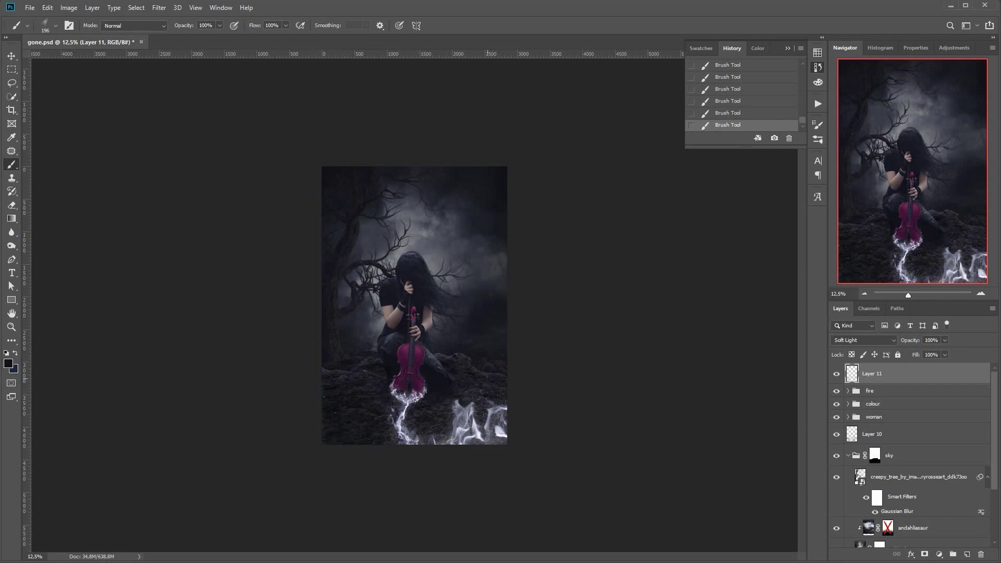
left_click(837, 373)
left_click(836, 374)
Step: Reduce the brush to 91 px and paint pale violet light on the ground around the flame trail
right_click(462, 409)
left_click_drag(548, 435, 542, 435)
left_click(436, 413)
left_click(431, 428)
left_click(365, 425)
Step: Lower Layer 11's opacity to 57% and compare the layer on and off
left_click(981, 294)
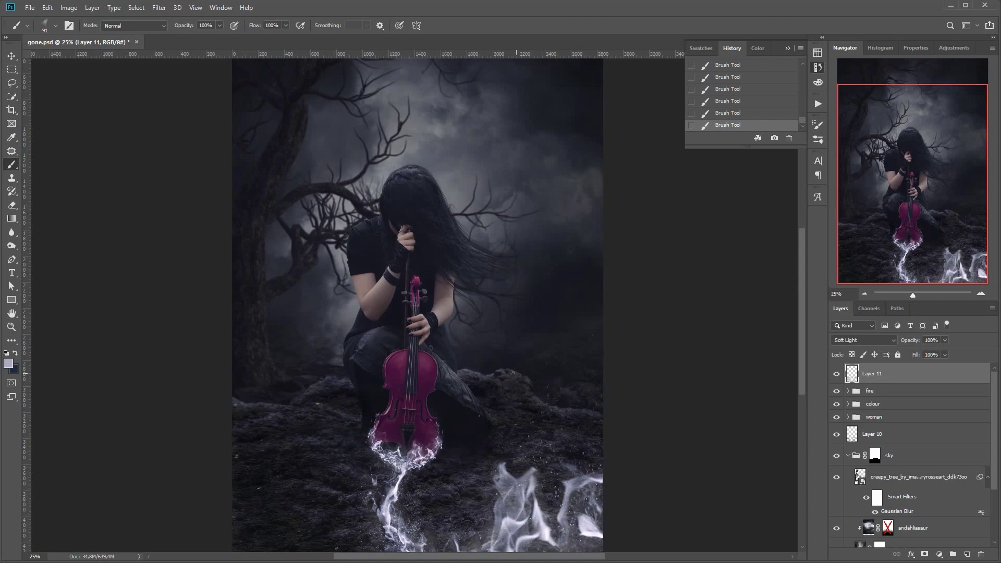
left_click(945, 340)
left_click(926, 357)
left_click(837, 374)
left_click(837, 374)
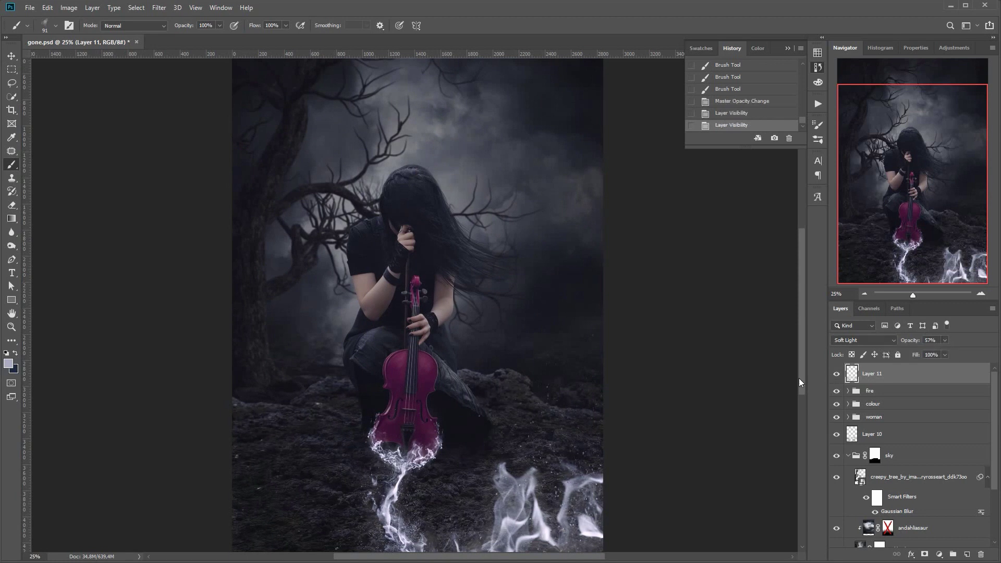
left_click(873, 478)
key("ctrl+alt+shift+n")
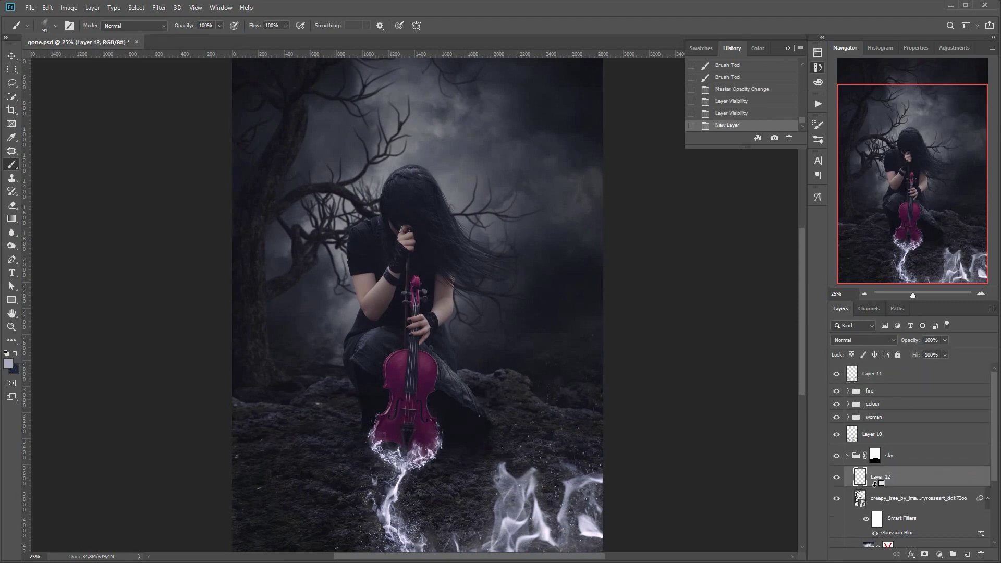
left_click(874, 484, "alt")
left_click(864, 340)
left_click(855, 377)
key("g")
left_click_drag(128, 266, 449, 197)
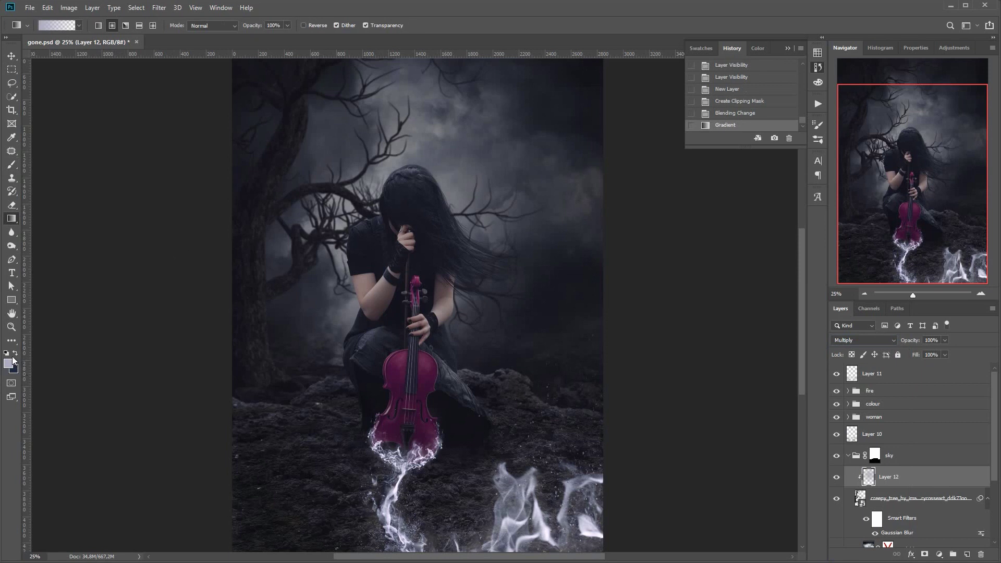
left_click(15, 355)
key("ctrl+z")
left_click_drag(242, 349, 11, 232)
key("ctrl+z")
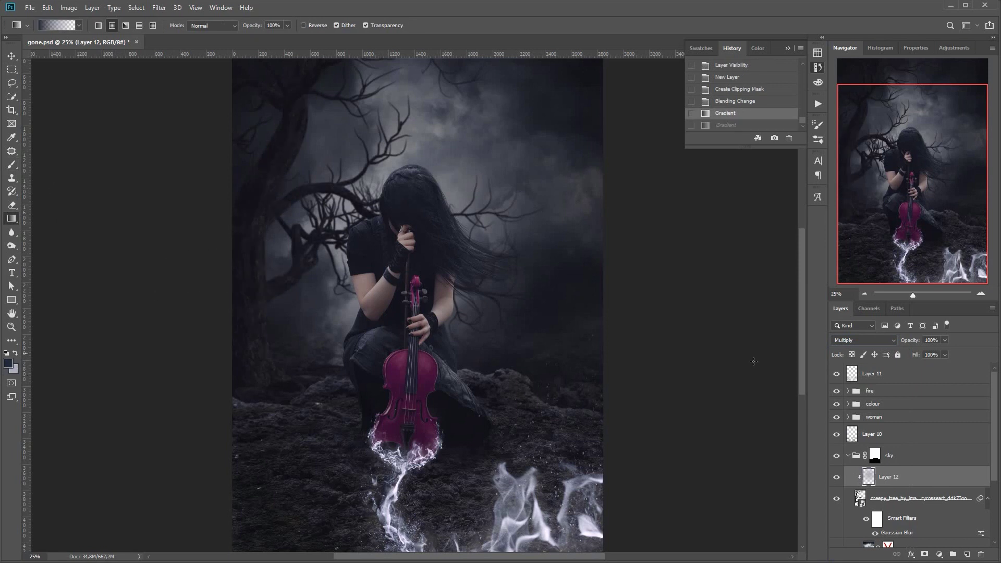
key("Delete")
Step: Add a new layer clipped to the creepy tree layer and set its blend mode to Multiply
key("ctrl+alt+shift+n")
left_click(863, 487, "alt")
left_click_drag(356, 283, 216, 299)
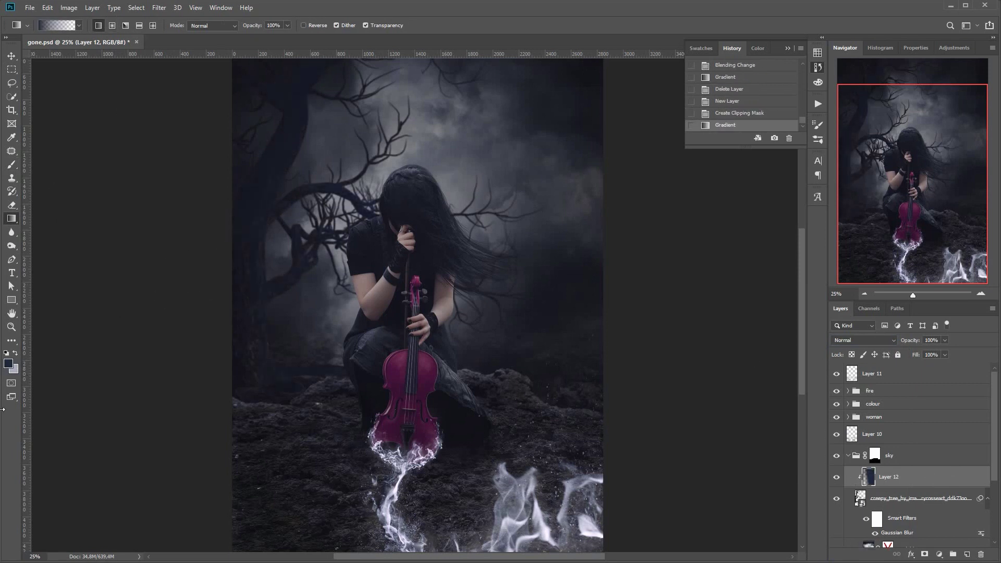
left_click(864, 339)
left_click(866, 381)
left_click(12, 61)
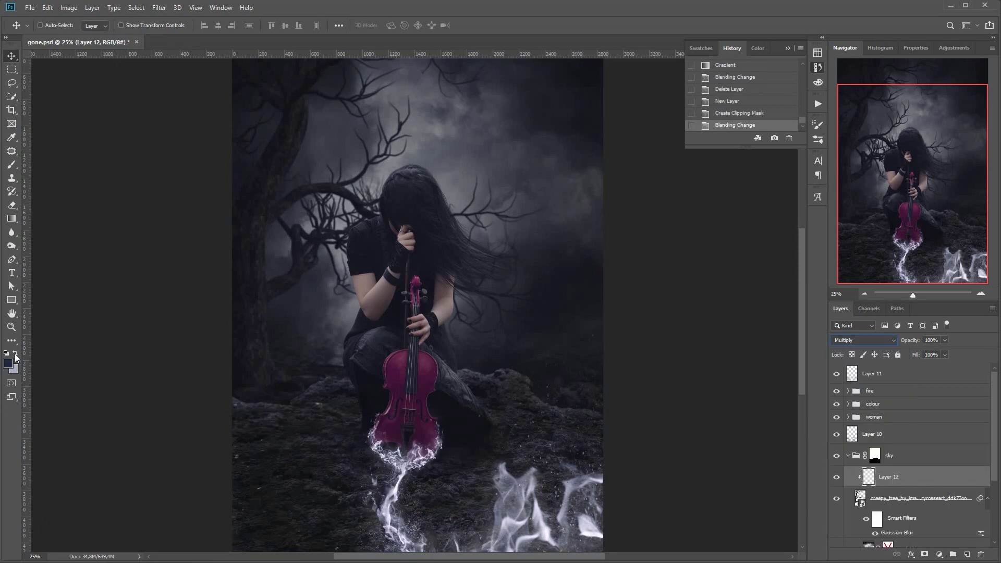
Step: Swap to the pale violet colour and apply linear gradients over the tree's trunk side on Layer 12
left_click(15, 354)
left_click(11, 219)
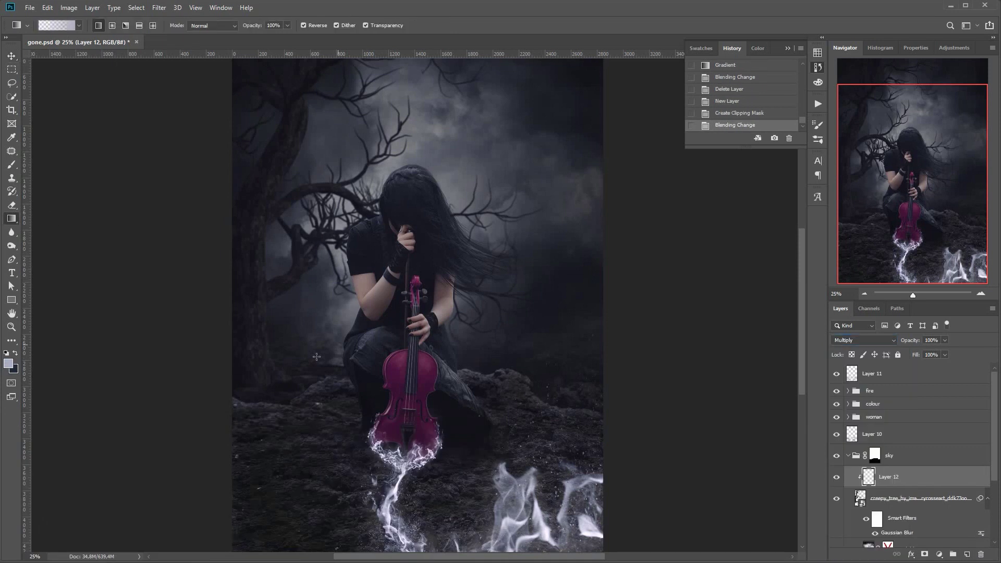
left_click_drag(355, 285, 143, 317)
left_click_drag(279, 352, 263, 378)
left_click_drag(304, 185, 87, 273)
Step: Swap to the dark colour and apply several linear gradients across the tree trunk and the image's left edge
left_click(15, 353)
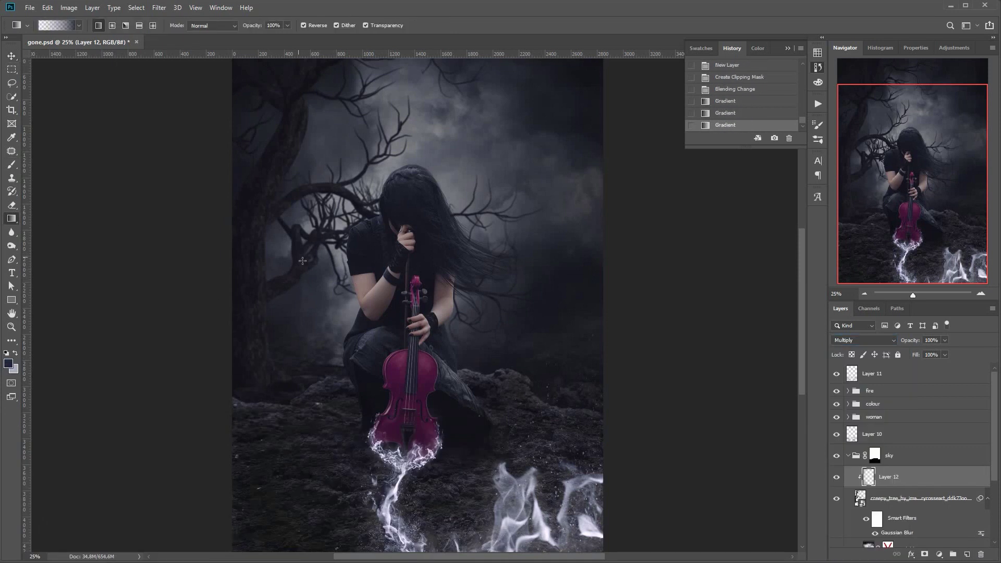
left_click_drag(375, 376, 31, 400)
left_click_drag(909, 183, 907, 156)
left_click_drag(292, 178, 25, 98)
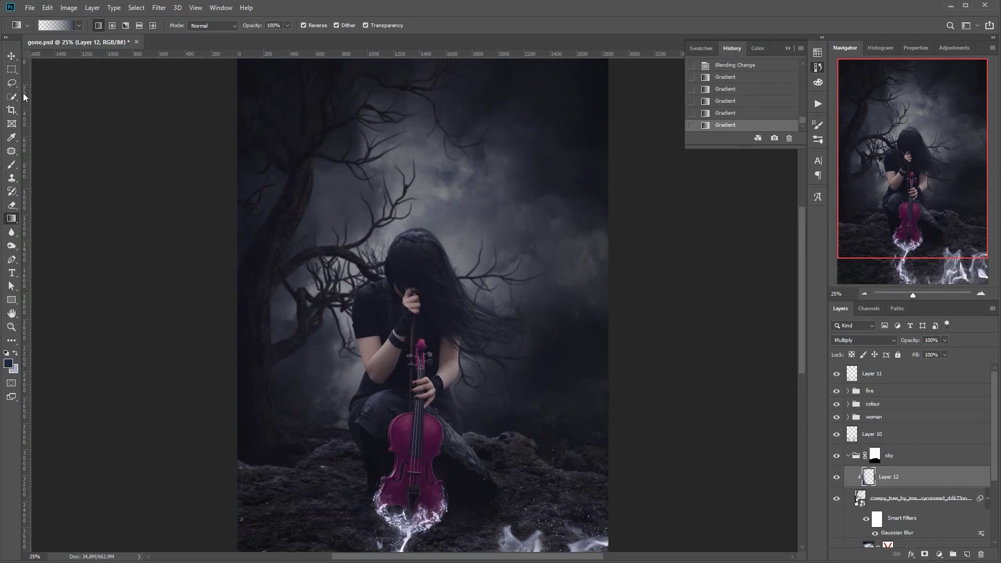
left_click_drag(342, 297, 191, 533)
key("ctrl+z")
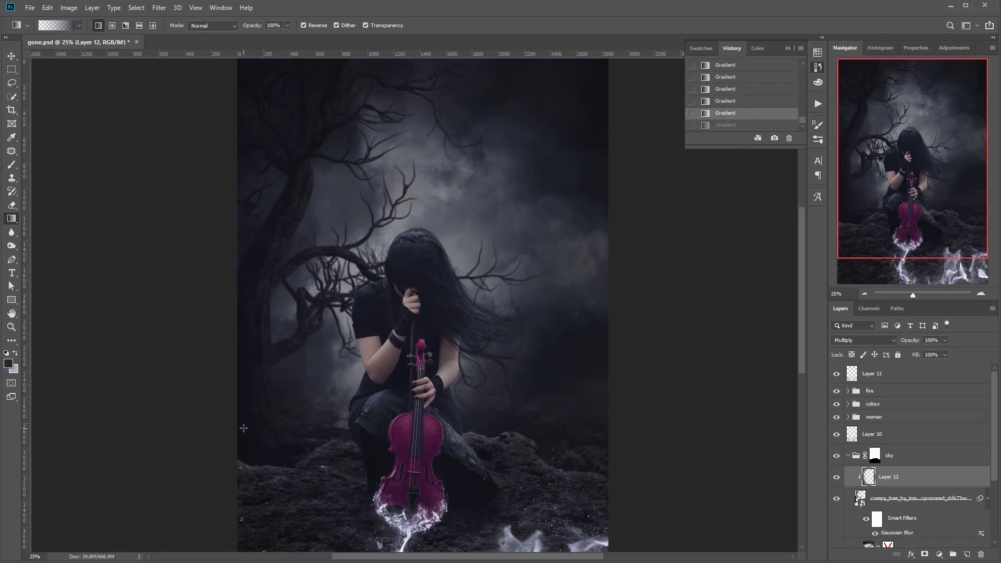
key("ctrl+shift+z")
Step: Add an Inner Shadow to the creepy tree layer with Screen blending, size 49 px and distance 24 px
double_click(953, 498)
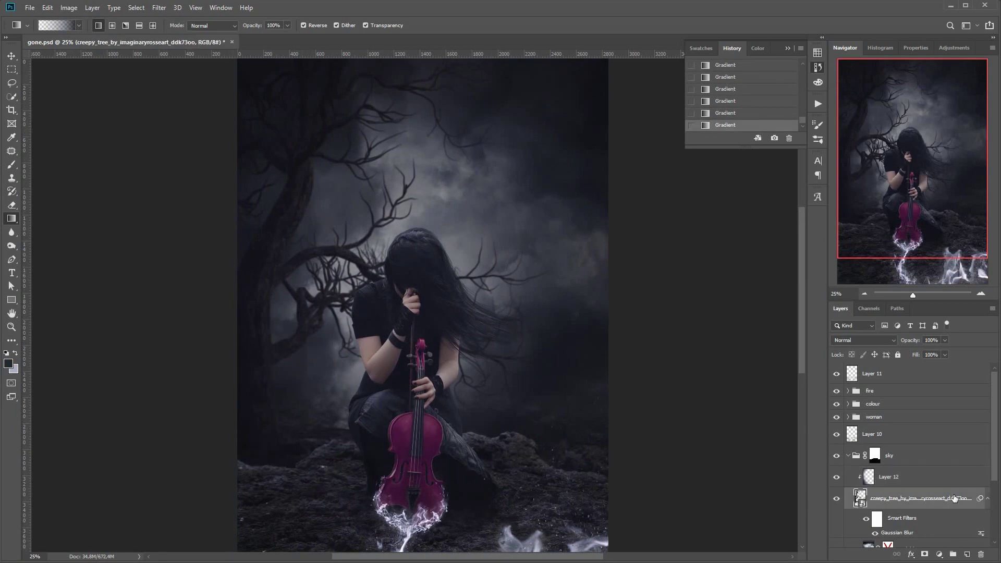
double_click(973, 506)
left_click(525, 145)
left_click(678, 107)
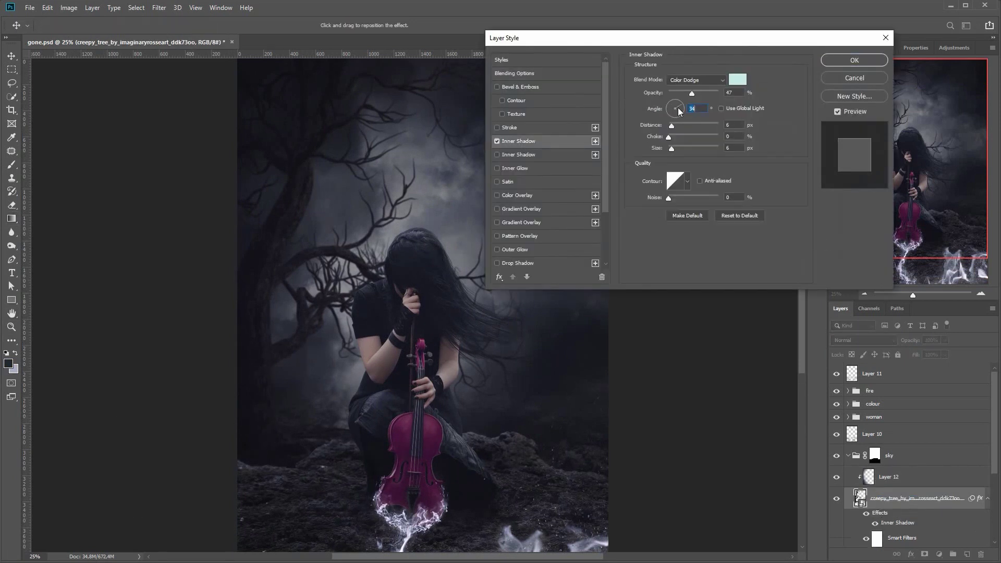
left_click(694, 81)
left_click(690, 152)
left_click(680, 108)
left_click_drag(671, 148, 681, 125)
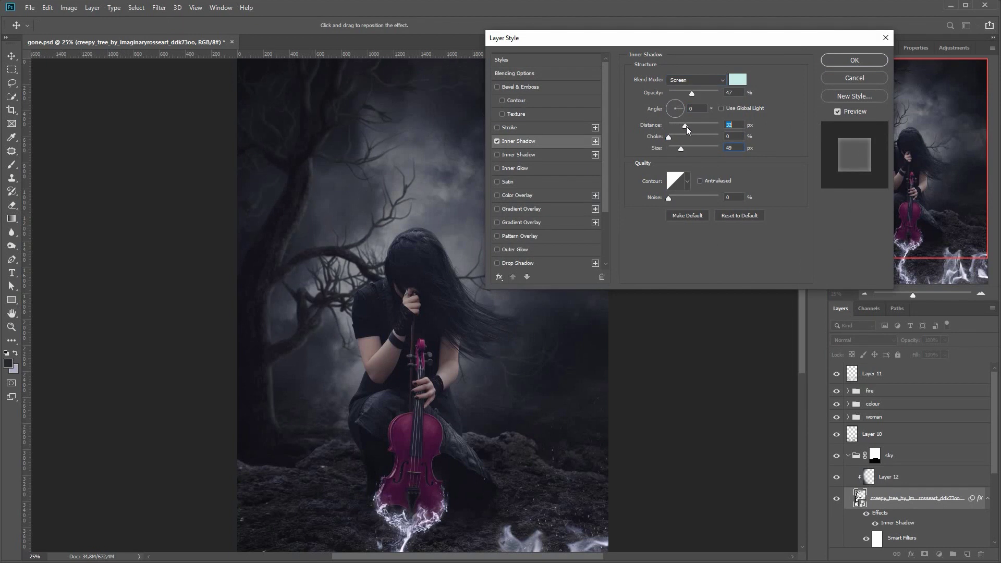
Step: Set the inner shadow to Hard Light with a light grey colour, adjust its angle, raise its opacity to 57% and apply the style
left_click(698, 82)
left_click(681, 223)
left_click(738, 79)
left_click(610, 193)
left_click(841, 157)
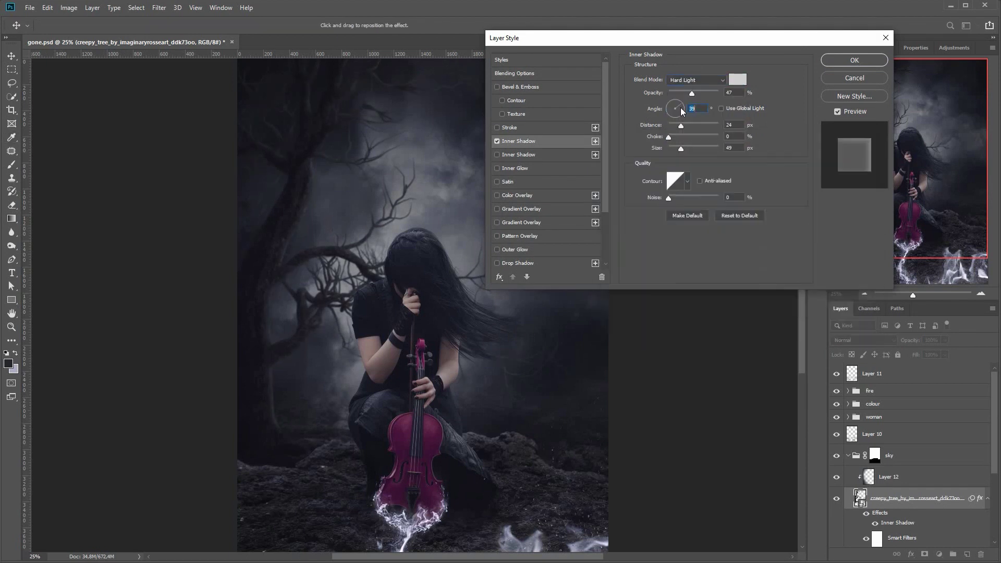
left_click(681, 110)
left_click(679, 104)
left_click_drag(690, 94, 697, 94)
left_click(837, 57)
Step: Convert the tree's inner shadow to its own layer, move it above Layer 12, and compare it on and off
right_click(908, 515)
left_click(925, 562)
left_click(456, 223)
left_click_drag(896, 498, 886, 471)
left_click(836, 477)
left_click(836, 477)
left_click(836, 478)
left_click(837, 477)
left_click(836, 477)
left_click(836, 477)
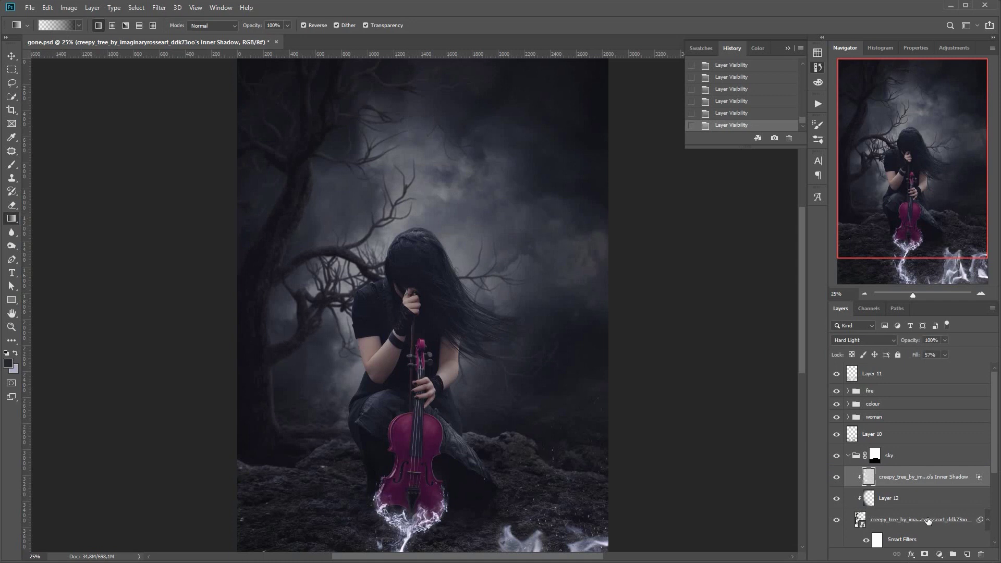
Step: Add a mask to the tree's Inner Shadow layer, fade the effect with gradients, and compare the layer on and off
left_click(924, 555)
left_click_drag(80, 179, 441, 330)
left_click_drag(321, 220, 682, 414)
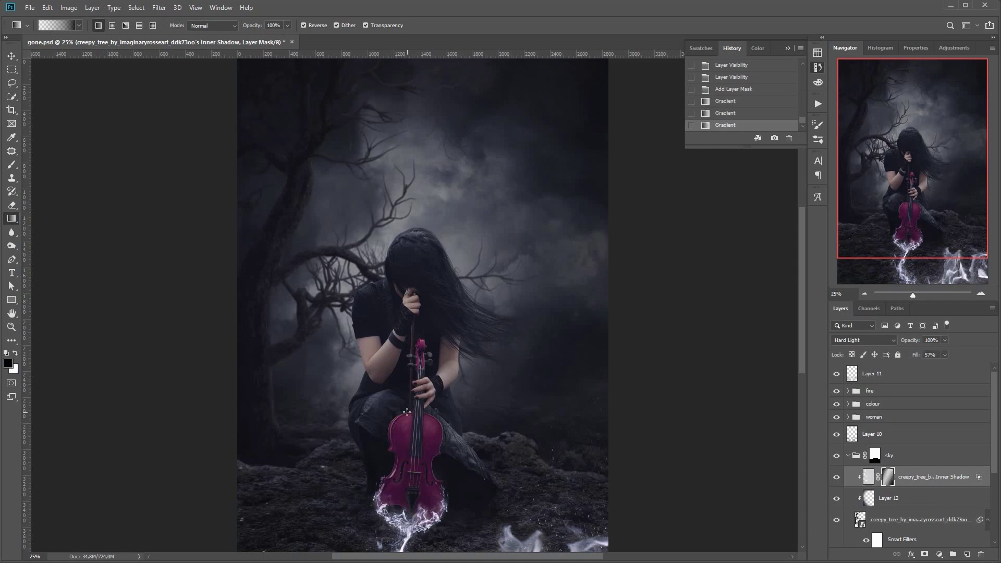
key("x")
left_click(836, 477)
left_click(836, 478)
left_click(837, 478)
left_click(836, 477)
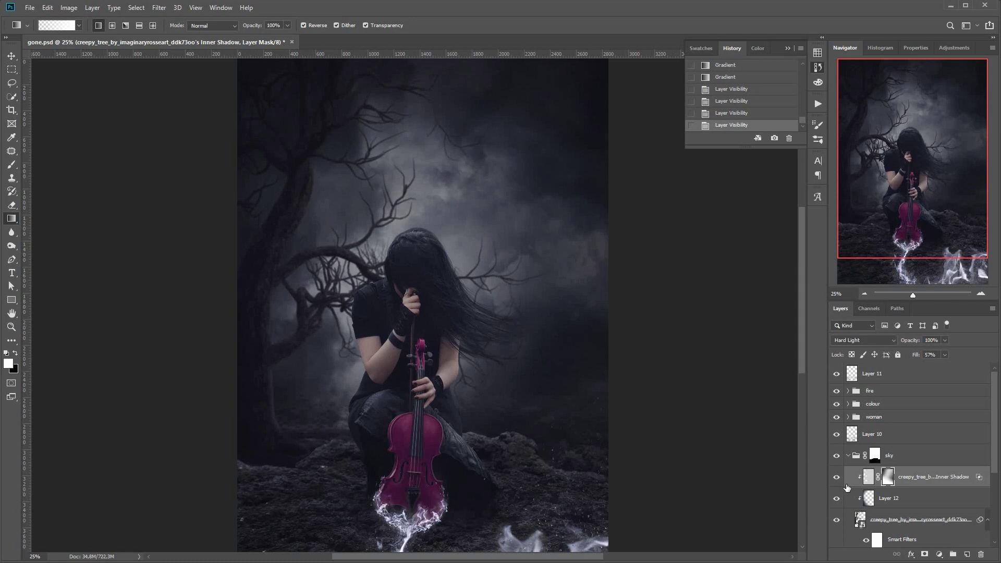
left_click(837, 478)
left_click(836, 477)
Step: Use a 165 px brush at 29% opacity to paint black on the Inner Shadow mask over the lower trunk, and compare the result
key("b")
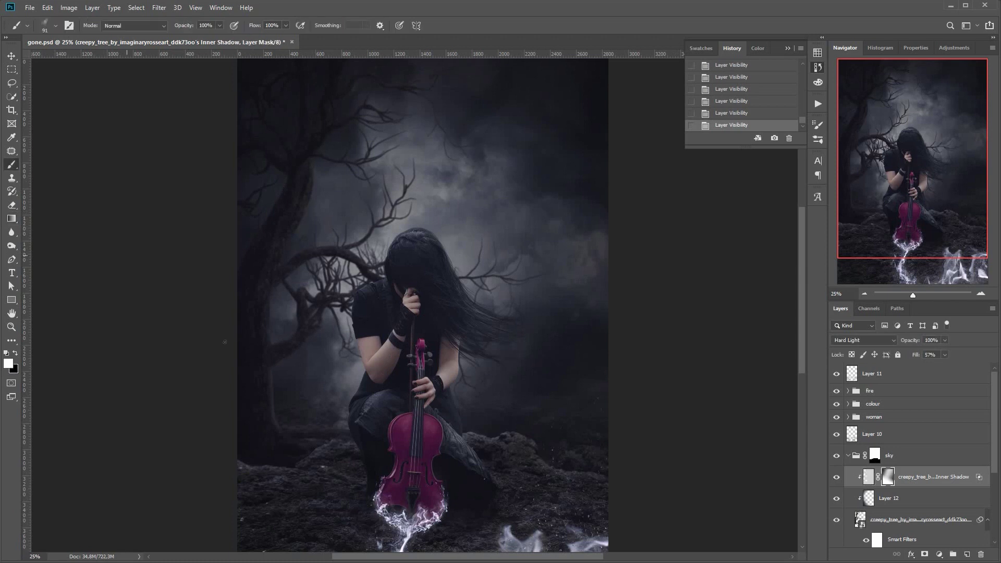
right_click(277, 379)
left_click(348, 523)
left_click_drag(336, 407, 339, 407)
left_click(219, 26)
left_click_drag(223, 37, 185, 37)
key("x")
left_click_drag(270, 385, 289, 451)
left_click_drag(262, 402, 265, 432)
left_click_drag(266, 412, 272, 441)
left_click_drag(263, 396, 268, 430)
left_click_drag(267, 401, 277, 444)
left_click_drag(262, 391, 268, 428)
left_click(836, 477)
left_click(837, 478)
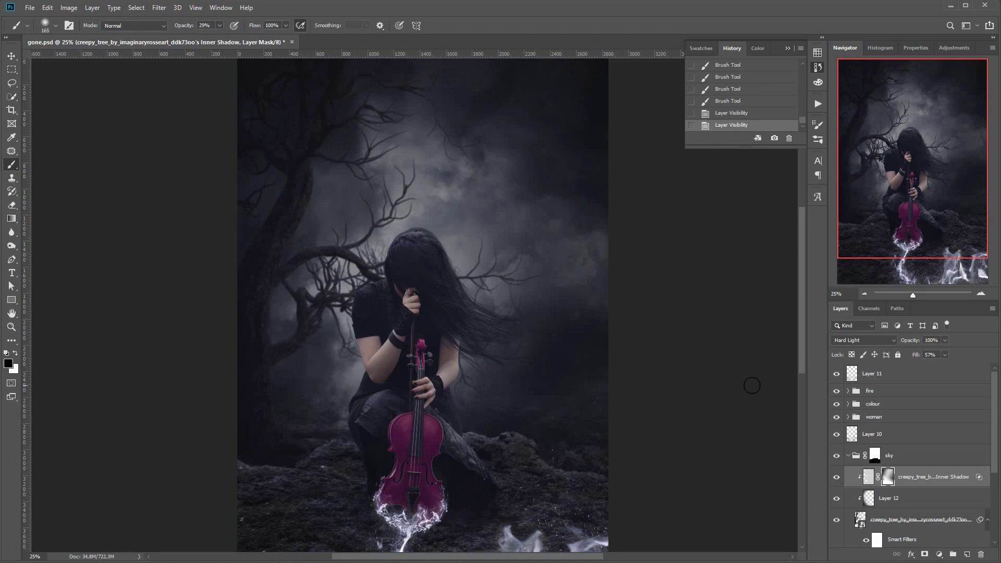
Step: Collapse the sky group, add a new layer above Layer 10, and draw a grey radial gradient behind the woman's head
left_click(848, 456)
left_click(871, 434)
left_click(967, 555)
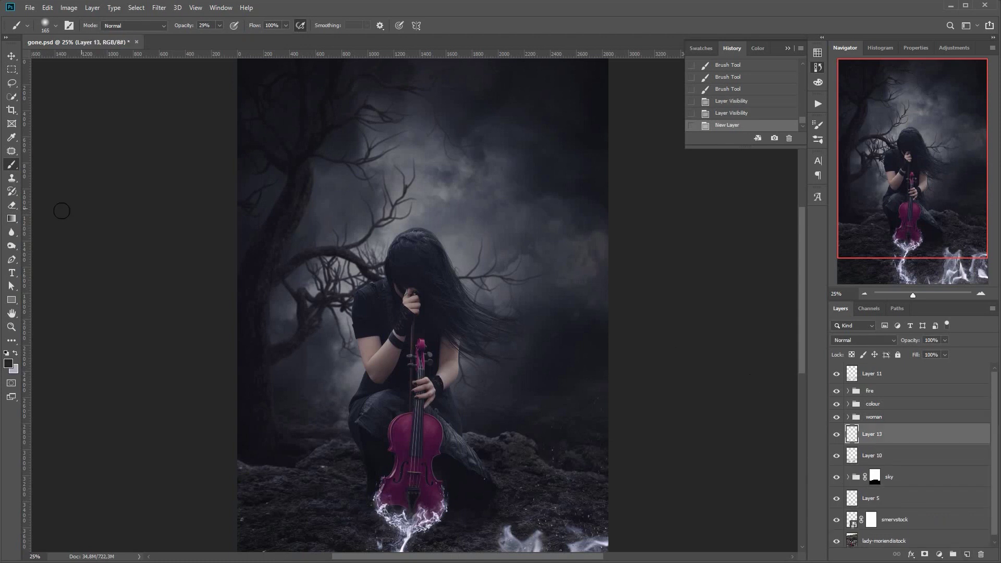
left_click(12, 218)
left_click_drag(417, 269, 573, 214)
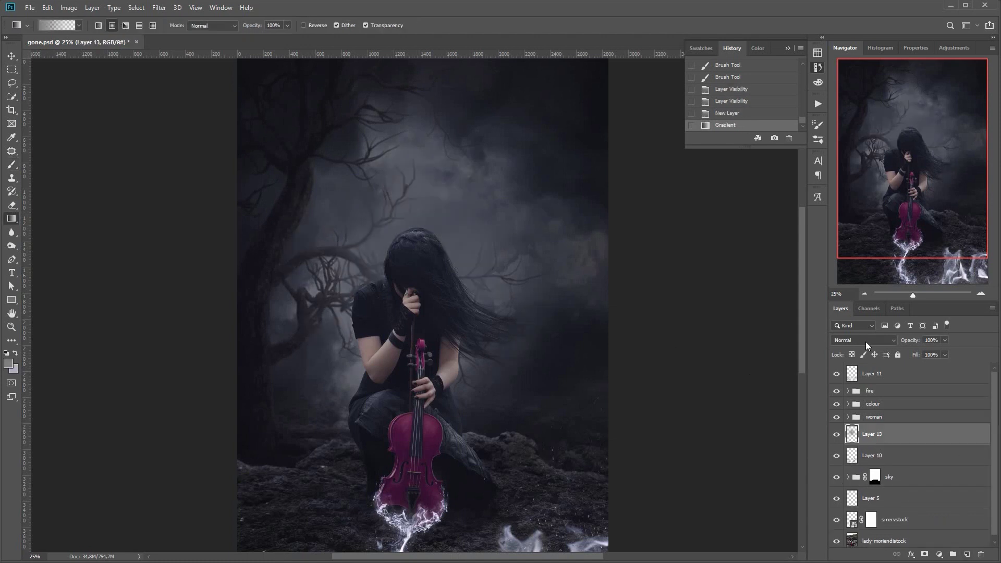
Step: Set Layer 13's blend mode to Hard Light and compare the layer on and off
left_click(866, 342)
left_click(845, 416)
key("ctrl+minus")
left_click(836, 434)
left_click(837, 434)
left_click(876, 342)
left_click(855, 464)
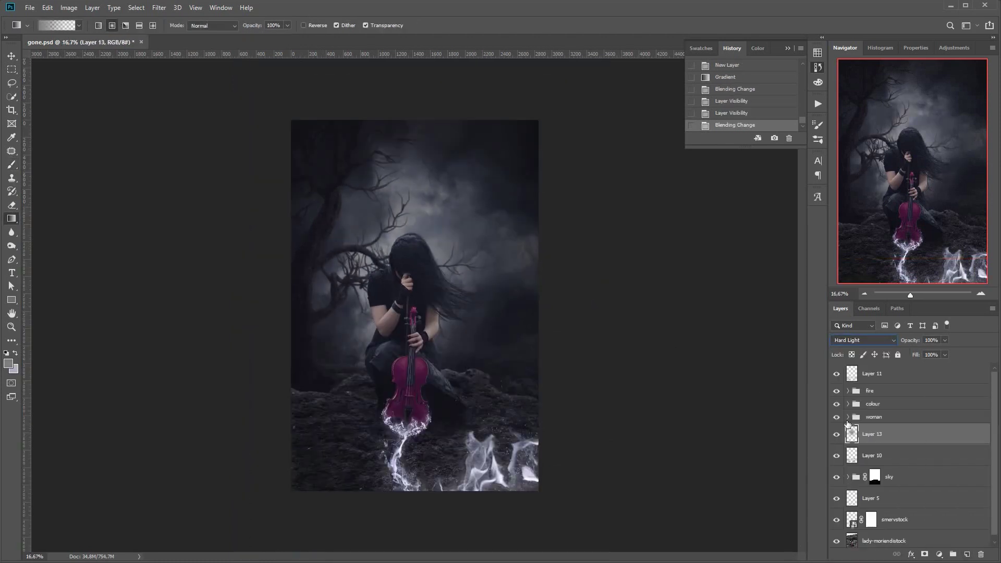
left_click(836, 434)
left_click(837, 434)
Step: Adjust Layer 13 with Hue/Saturation to saturation -100 and lightness +52, and compare the glow on and off
key("ctrl+u")
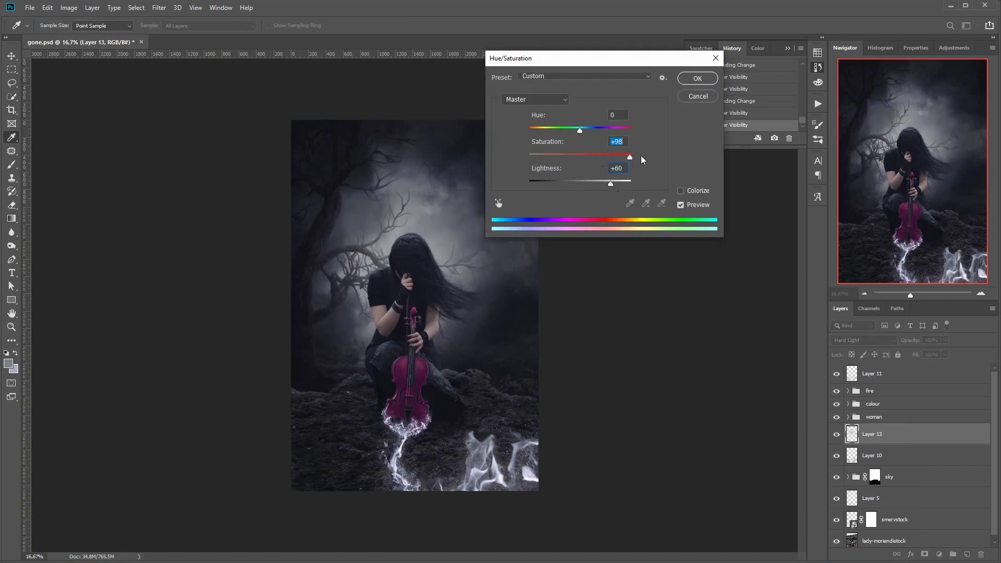
left_click_drag(611, 185, 607, 185)
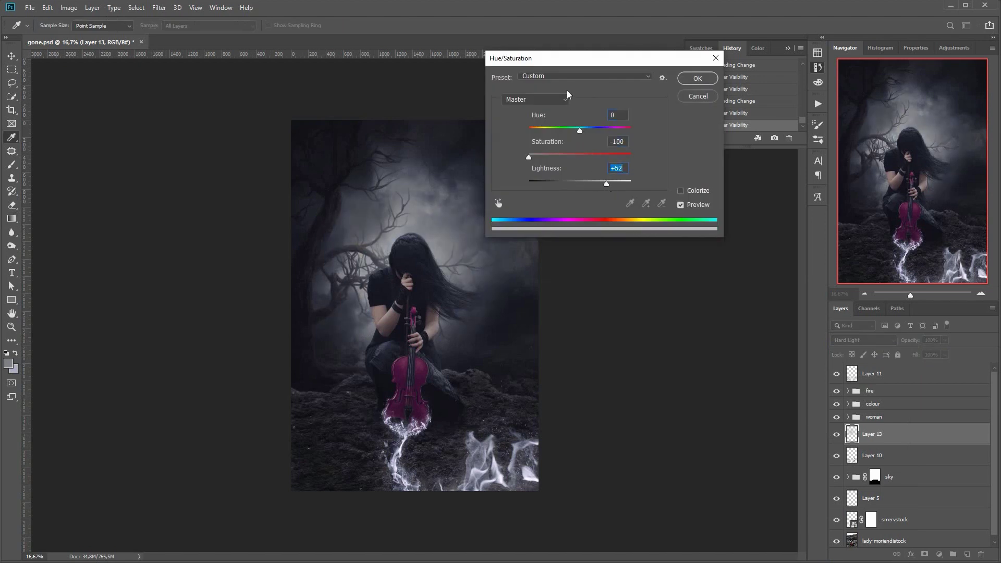
key("Return")
left_click(836, 435)
left_click(836, 435)
Step: Enlarge the glow on Layer 13 slightly with Free Transform
key("ctrl+t")
left_click_drag(523, 149, 542, 140)
left_click(480, 25)
Step: Add a new top layer with a dark reversed radial gradient as a vignette around the woman and set it to Hard Light
key("g")
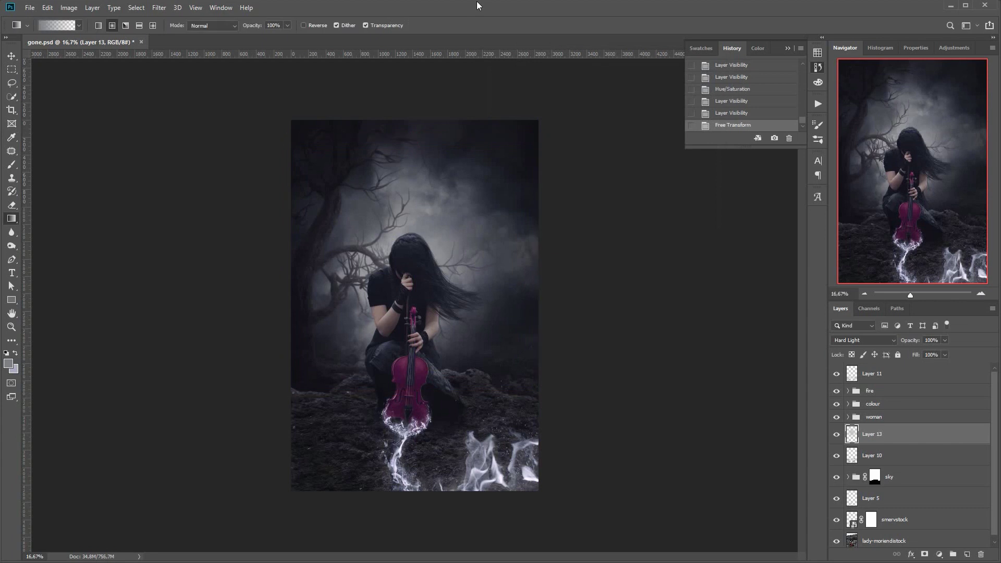
key("ctrl+shift+alt+n")
left_click(304, 25)
key("d")
left_click_drag(410, 270, 297, 479)
left_click(863, 340)
left_click(856, 477)
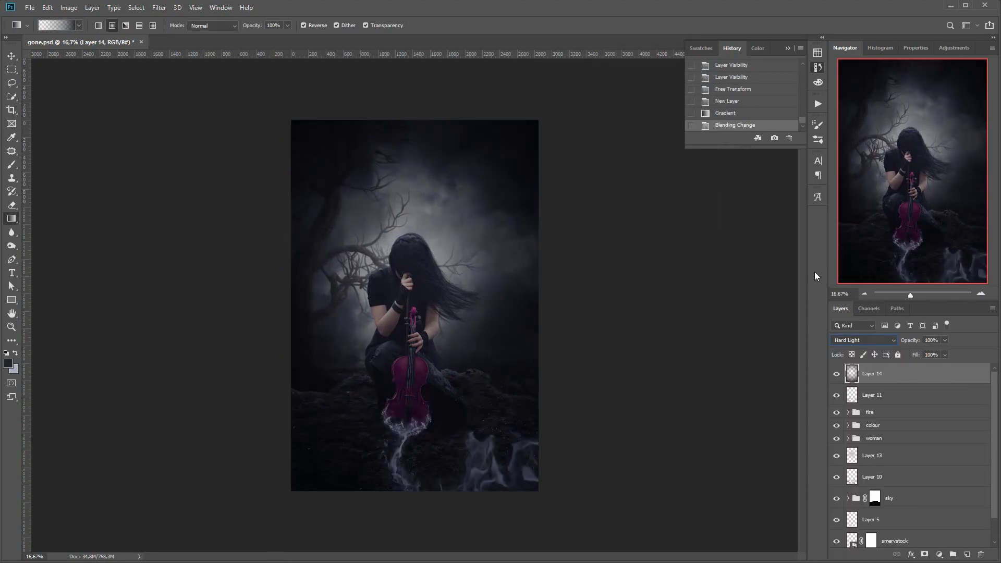
Step: Desaturate and lighten the vignette on Layer 14 with Hue/Saturation, and compare the layer on and off
key("ctrl+u")
left_click_drag(580, 157, 528, 157)
left_click_drag(606, 184, 592, 184)
left_click(697, 82)
left_click(836, 375)
left_click(836, 375)
left_click(836, 375)
left_click(835, 375)
left_click(835, 375)
left_click(836, 375)
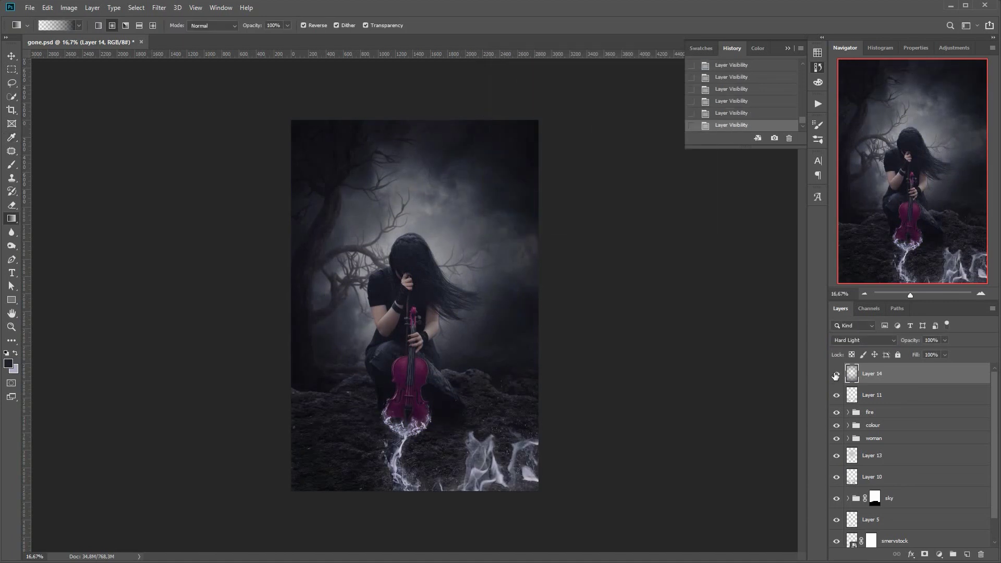
Step: Compare the Layer 14 vignette on and off, delete it, and add a new empty layer on top
left_click(836, 375)
left_click(836, 375)
left_click_drag(886, 374, 981, 554)
left_click(967, 554)
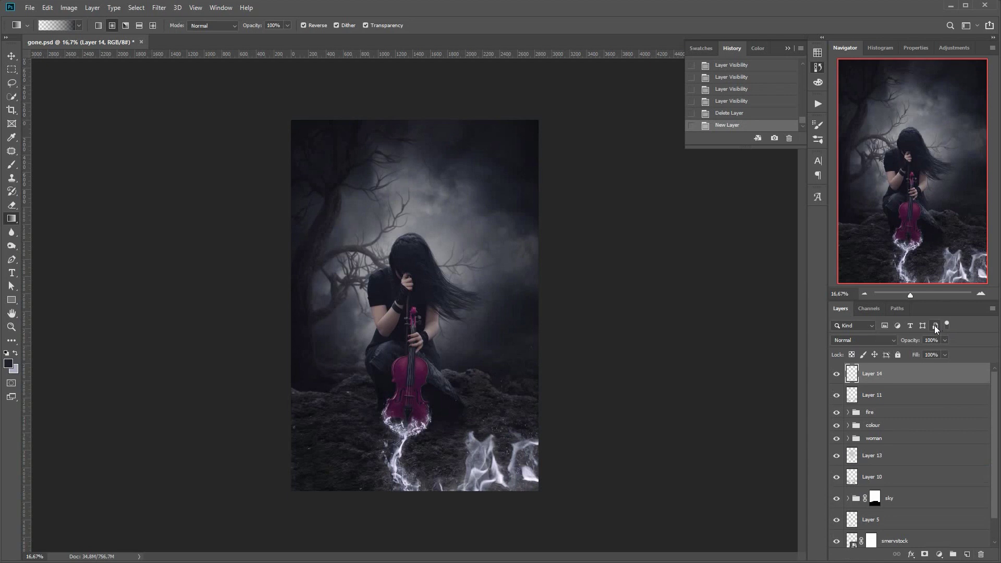
Step: Add a darkening Curves layer with a point at input 143, output 121, and mask it with an inverted radial gradient around the woman
left_click(939, 555)
left_click(952, 390)
left_click_drag(928, 159, 928, 171)
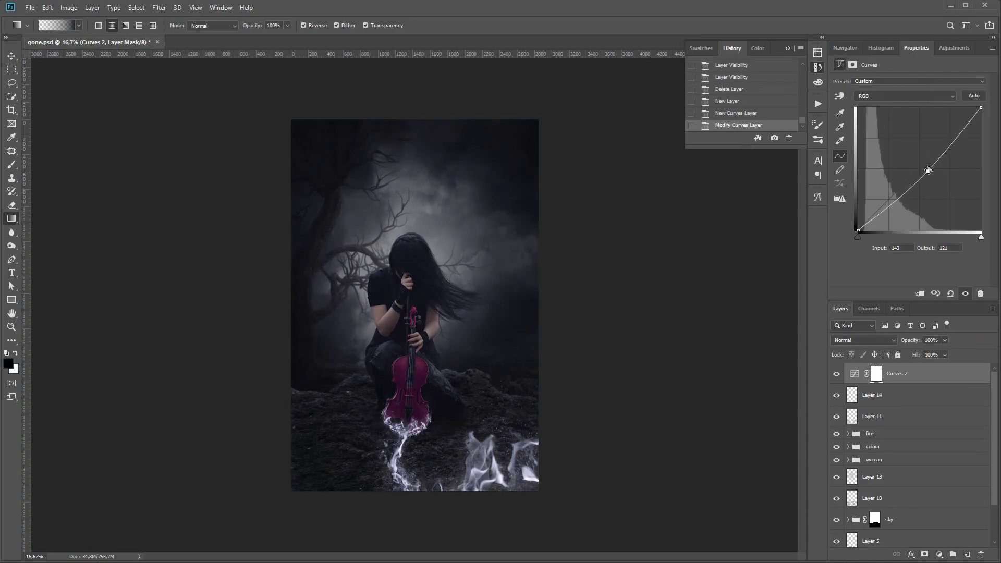
left_click_drag(410, 265, 234, 354)
key("ctrl+i")
Step: Unlink the Curves 2 mask, enlarge and shift it slightly with Free Transform, and link it again
left_click(866, 373)
key("ctrl+t")
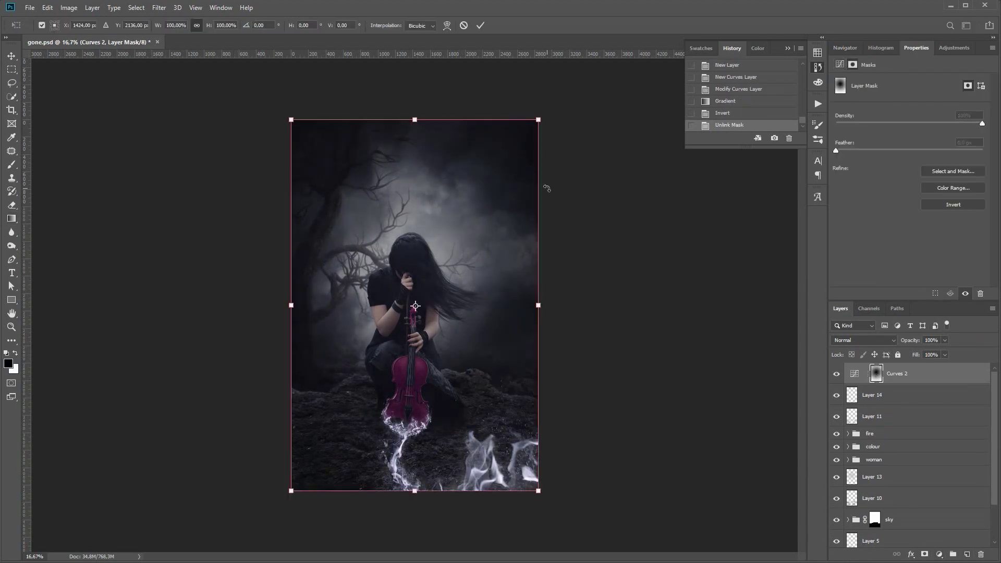
left_click_drag(164, 25, 170, 29)
left_click_drag(449, 238, 450, 246)
left_click(481, 26)
left_click(867, 374)
Step: Reshape Curves 2 with darker midtones, slightly raised blacks and an upper point at input 208, output 219, and compare the layer on and off
left_click(855, 374)
left_click_drag(927, 171, 927, 184)
left_click_drag(957, 141, 964, 128)
left_click_drag(910, 194, 911, 194)
left_click_drag(962, 130, 960, 128)
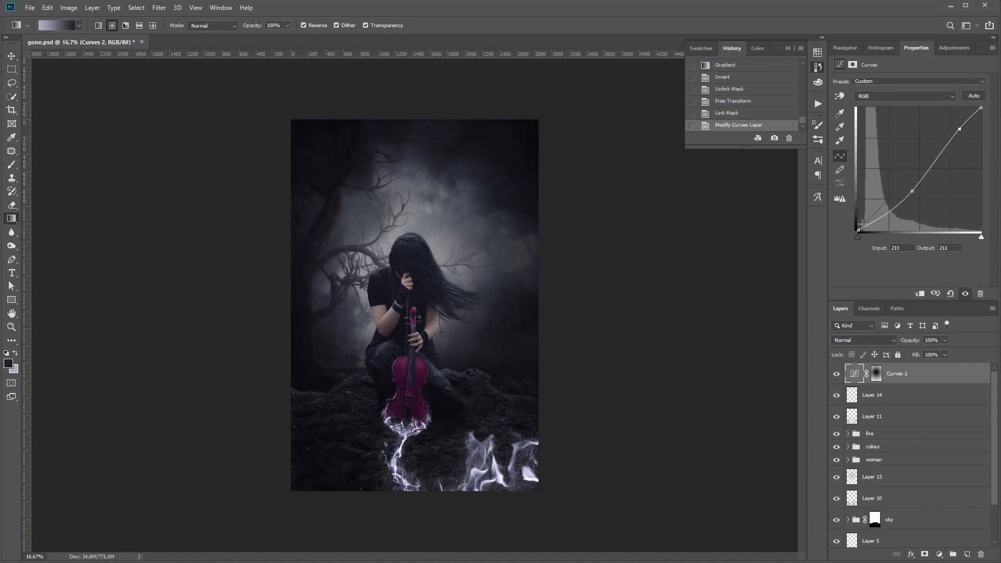
left_click_drag(858, 229, 859, 226)
left_click_drag(912, 193, 906, 196)
left_click_drag(959, 131, 956, 127)
left_click(837, 373)
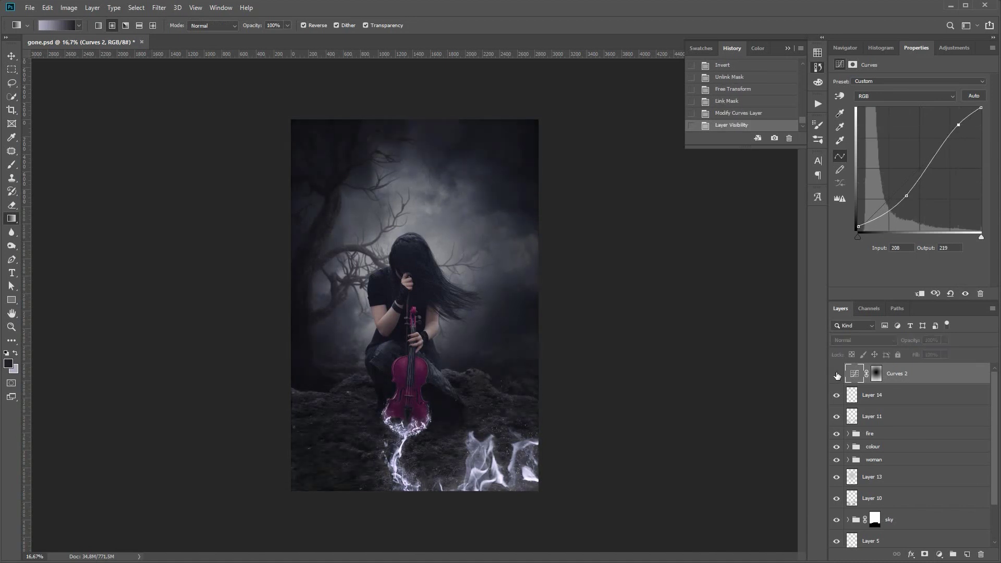
left_click(836, 373)
left_click(837, 373)
left_click(837, 374)
Step: Set Layer 14 to Hard Light and paint pale light on the ground around the violin's flames with a 29% opacity brush
left_click(908, 395)
left_click(863, 340)
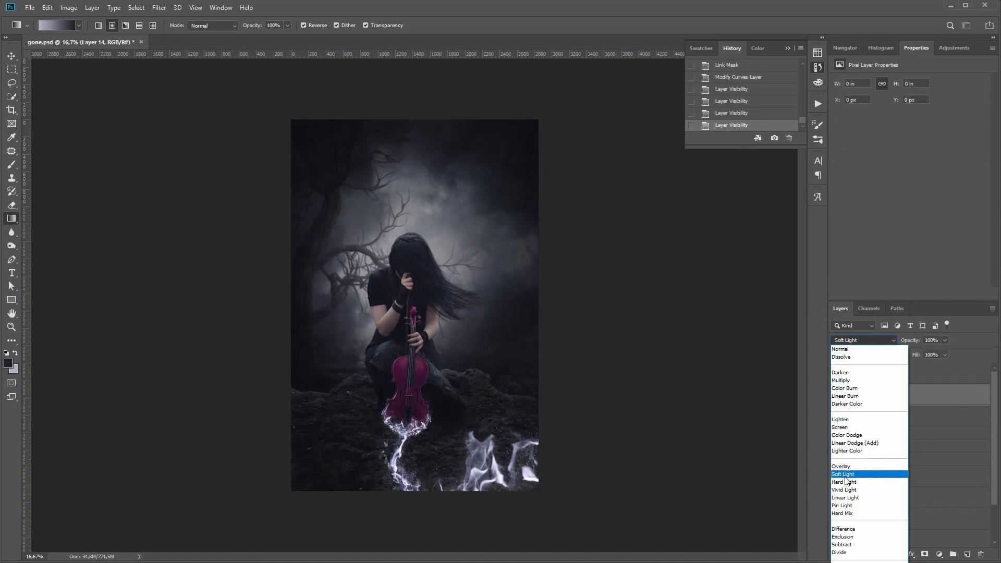
left_click(909, 482)
key("x")
left_click(8, 363)
left_click_drag(618, 182, 609, 176)
left_click(842, 156)
key("b")
right_click(485, 430)
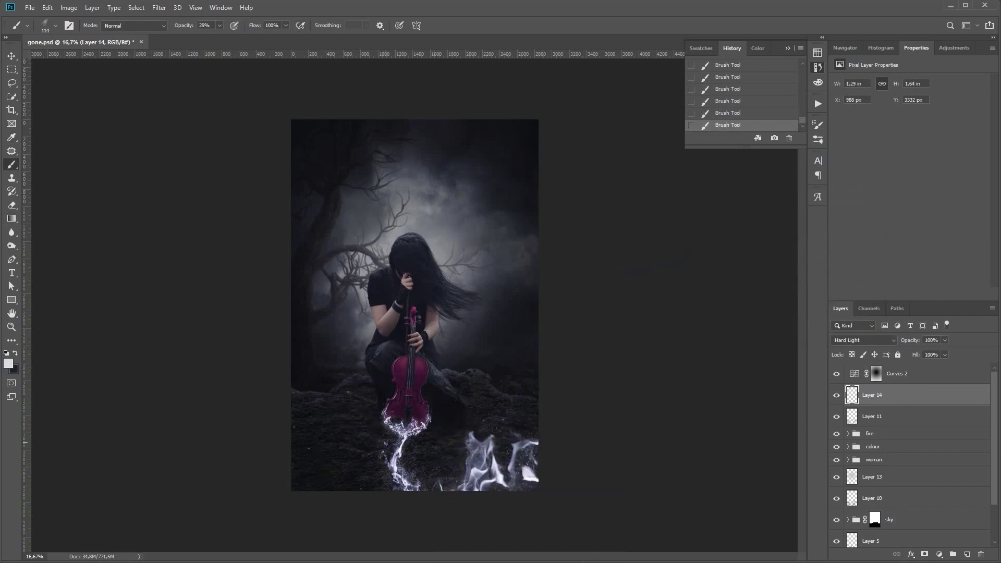
mouse_move(384, 442)
left_mouse_down()
mouse_move(384, 457)
mouse_move(425, 428)
mouse_move(410, 436)
mouse_move(427, 411)
mouse_move(394, 425)
left_mouse_up()
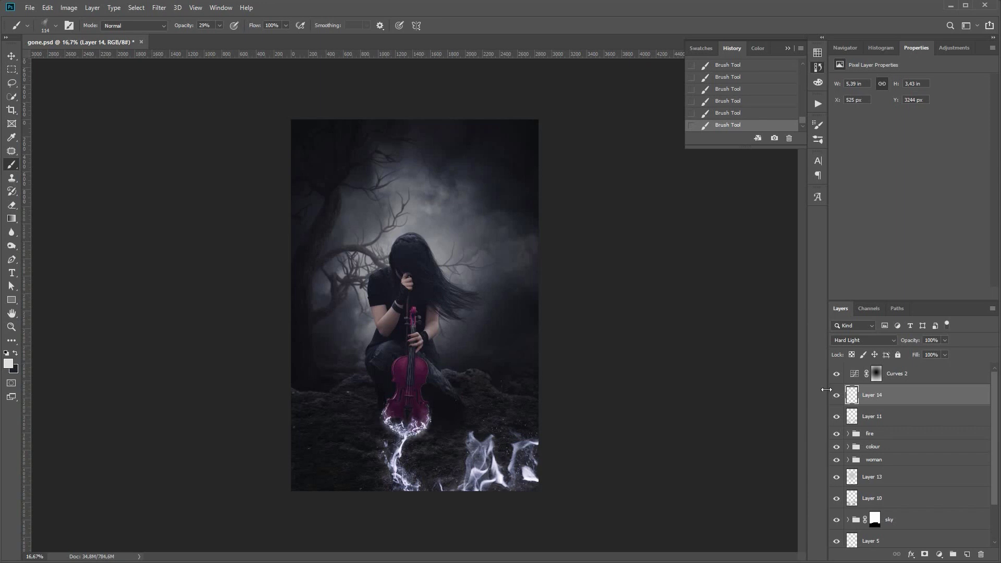
Step: Lower Layer 14's opacity and compare the painted ground light on and off
left_click(836, 395)
left_click(836, 395)
left_click_drag(945, 340, 937, 352)
left_click(836, 395)
left_click(836, 394)
left_click(836, 396)
left_click(836, 395)
Step: Refine Curves 2 with its upper point at input 211, output 214 and its lower point at input 97, output 75
left_click(837, 374)
left_click(836, 374)
left_click(855, 374)
left_click_drag(958, 132, 960, 128)
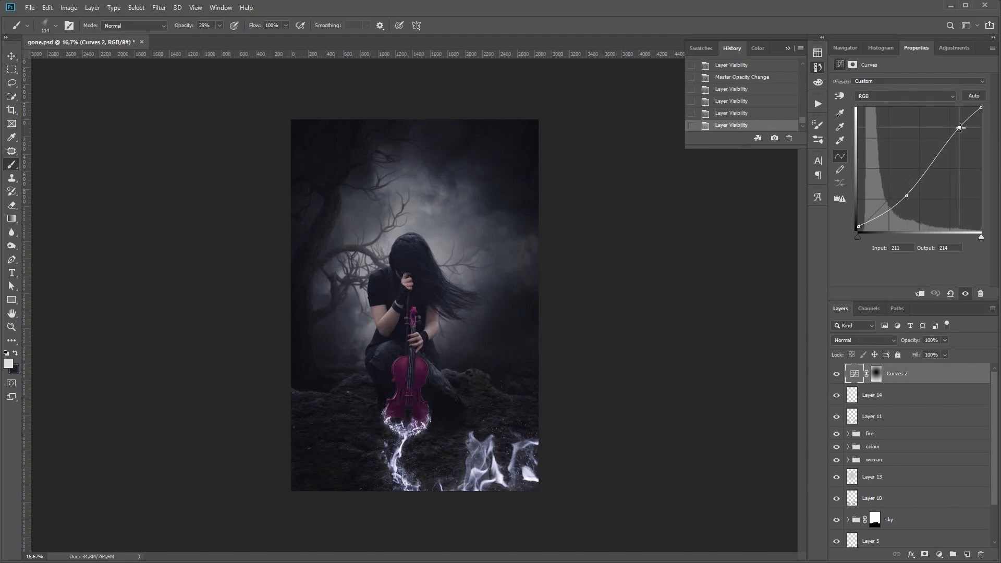
left_click_drag(906, 196, 905, 194)
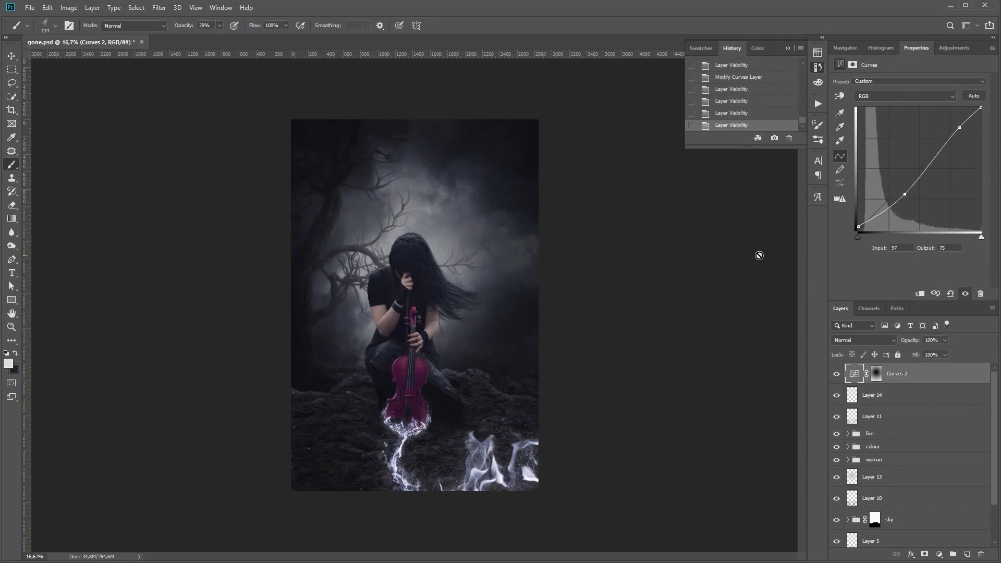
Step: Add a new top layer and set up a fine hair brush at 100% opacity
left_click(967, 554)
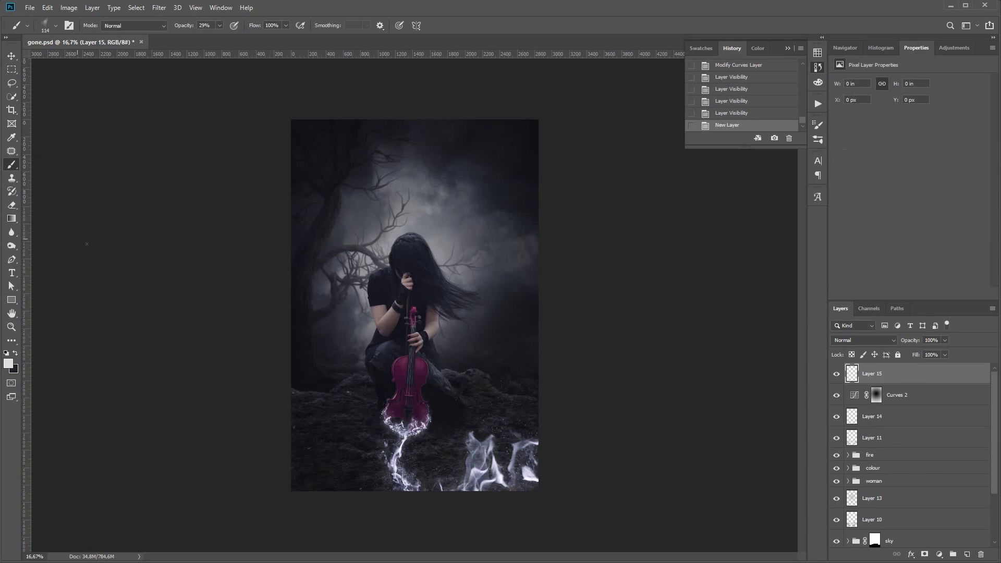
right_click(390, 232)
left_click(453, 426)
left_click(373, 292)
left_click(221, 25)
left_click_drag(219, 37, 258, 37)
Step: Try painting pale loose strands along the woman's blowing hair, inspect them up close, and delete that layer
left_click_drag(433, 255, 466, 295)
left_click_drag(438, 266, 477, 297)
left_click_drag(434, 271, 462, 303)
left_click_drag(432, 276, 454, 300)
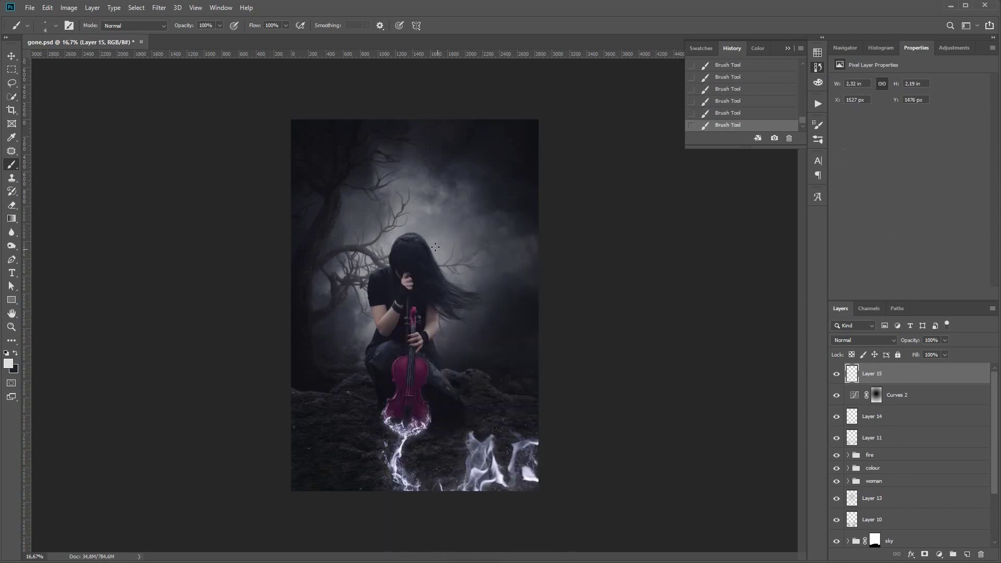
left_click(844, 48)
left_click(981, 293)
left_click(981, 293)
left_click(981, 294)
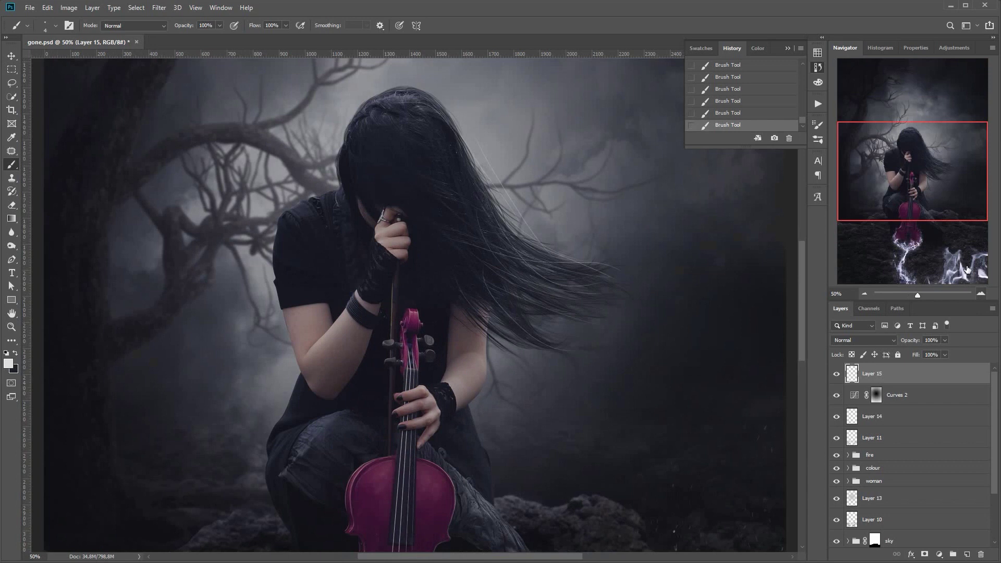
left_click(836, 374)
left_click(837, 374)
left_click_drag(872, 374, 981, 554)
Step: Paint fine hair strands over the crown and along the blowing hair on a new top layer, undoing one unwanted stroke
left_click(968, 555)
left_click_drag(450, 112, 465, 142)
left_click_drag(443, 106, 460, 133)
mouse_move(437, 102)
left_mouse_down()
mouse_move(455, 124)
mouse_move(443, 108)
left_mouse_up()
left_click_drag(406, 88, 436, 103)
left_click_drag(397, 90, 429, 99)
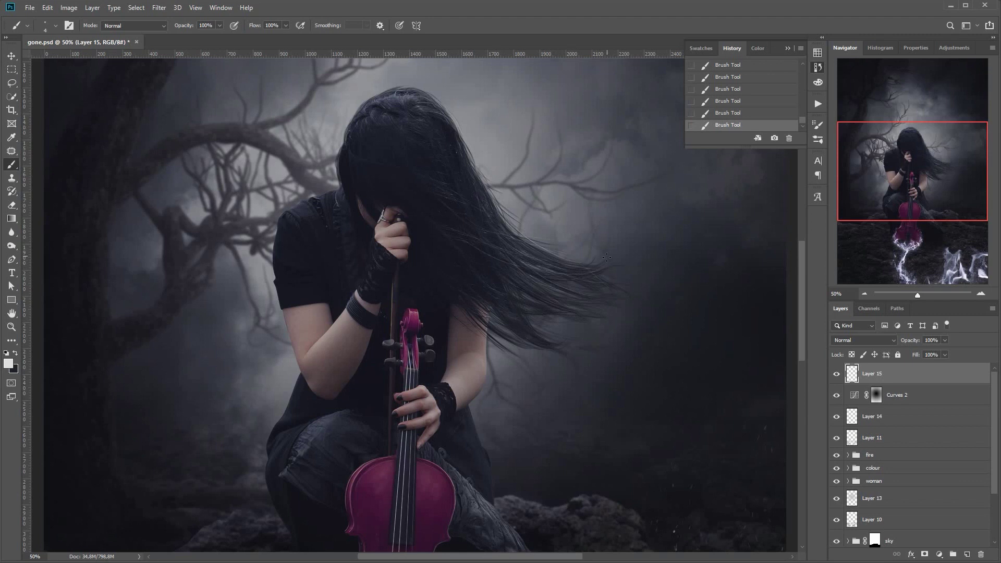
key("ctrl+z")
left_click_drag(456, 196, 528, 222)
Step: Soften the painted strands inside the hair with the Eraser at 26% opacity
key("e")
left_click(415, 200)
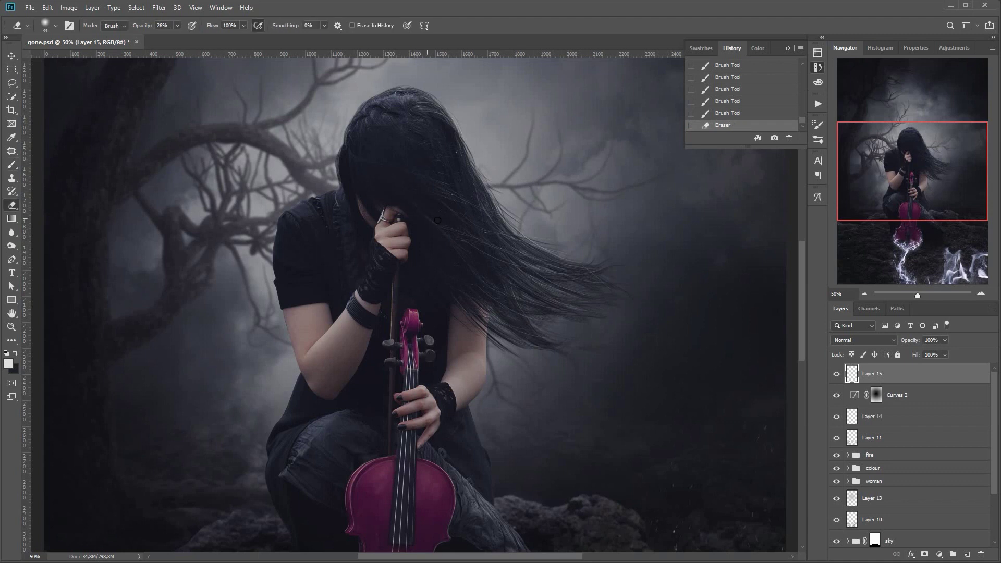
left_click_drag(438, 220, 449, 230)
left_click_drag(442, 234, 457, 245)
left_click_drag(449, 249, 465, 261)
left_click_drag(457, 263, 472, 278)
left_click_drag(467, 281, 481, 297)
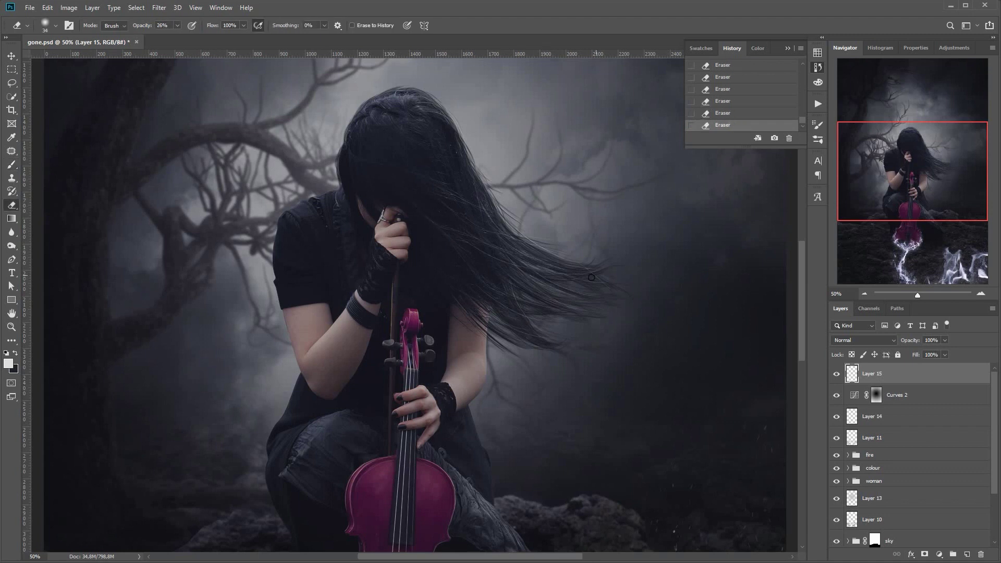
Step: Paint more fine strands along the wind-blown tips of the hair on Layer 15
key("b")
left_click_drag(553, 263, 595, 269)
left_click_drag(556, 268, 599, 273)
left_click_drag(553, 272, 599, 286)
left_click_drag(555, 286, 595, 293)
left_click_drag(553, 292, 590, 301)
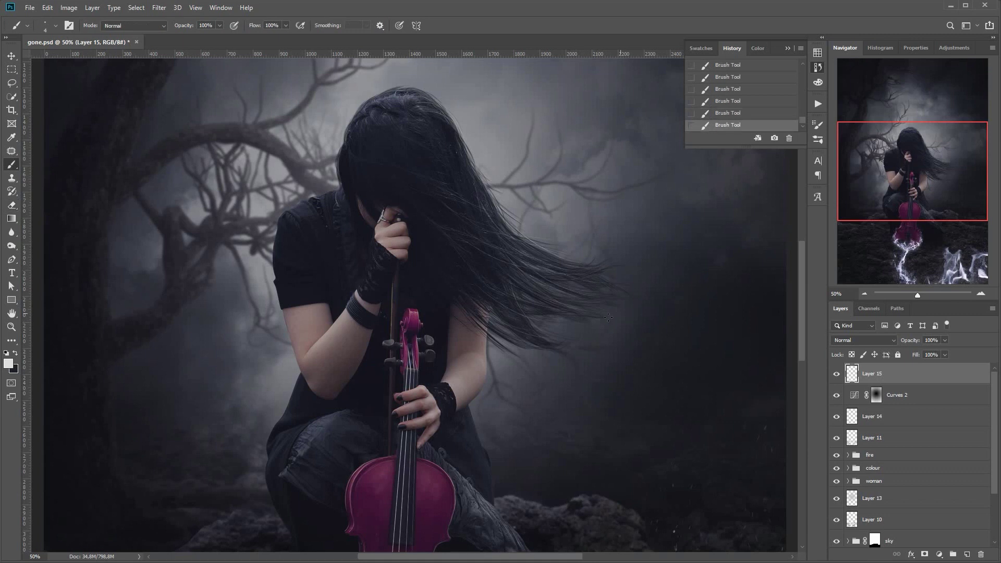
Step: Paint fine dark strands over the blowing hair on a new layer above Layer 15
key("ctrl+shift+alt+n")
key("x")
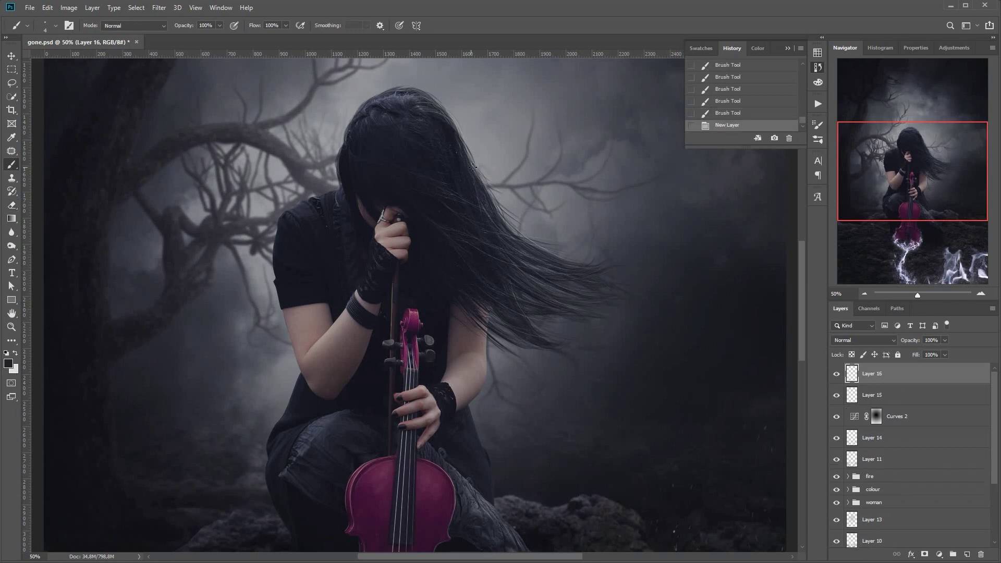
left_click_drag(573, 273, 519, 312)
Step: Undo the last four dark hair strokes and redo them to compare
key("ctrl+z")
key("ctrl+z")
key("ctrl+z")
key("ctrl+z")
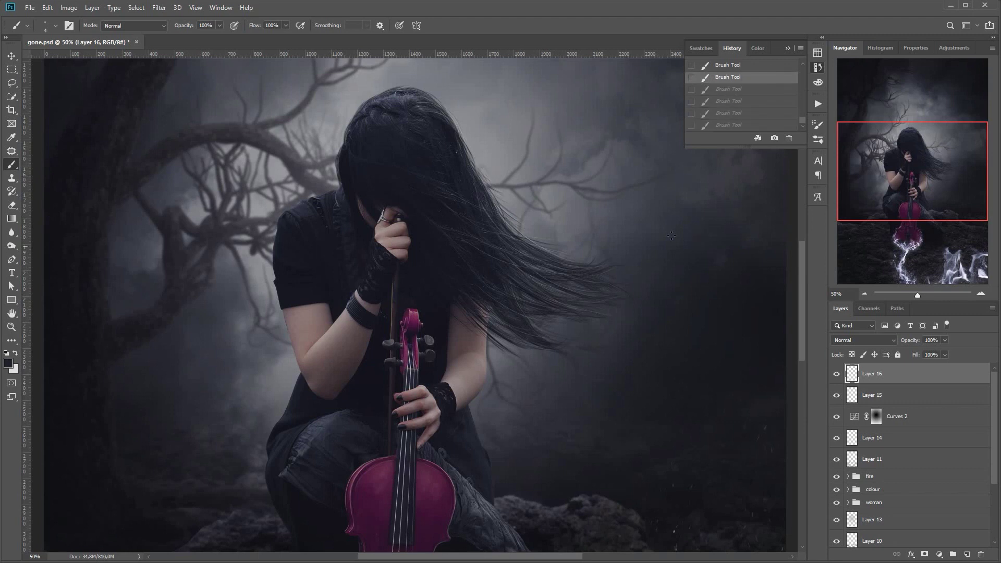
key("ctrl+shift+z")
key("ctrl+shift+z")
key("ctrl+shift+z")
key("ctrl+shift+z")
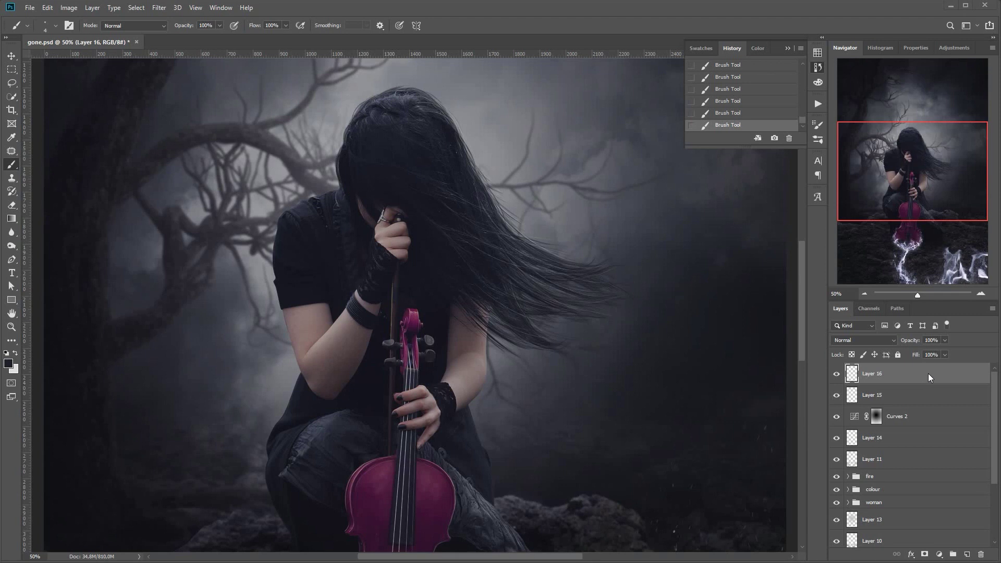
Step: Group Layers 15 and 16 as "hair" and compare the group on and off
left_click(918, 395, "shift")
key("ctrl+g")
double_click(872, 370)
type("hair")
key("Return")
left_click(837, 370)
left_click(837, 370)
Step: Add a new top layer and set up a round brush at 42% opacity with the pale foreground colour
left_click(967, 554)
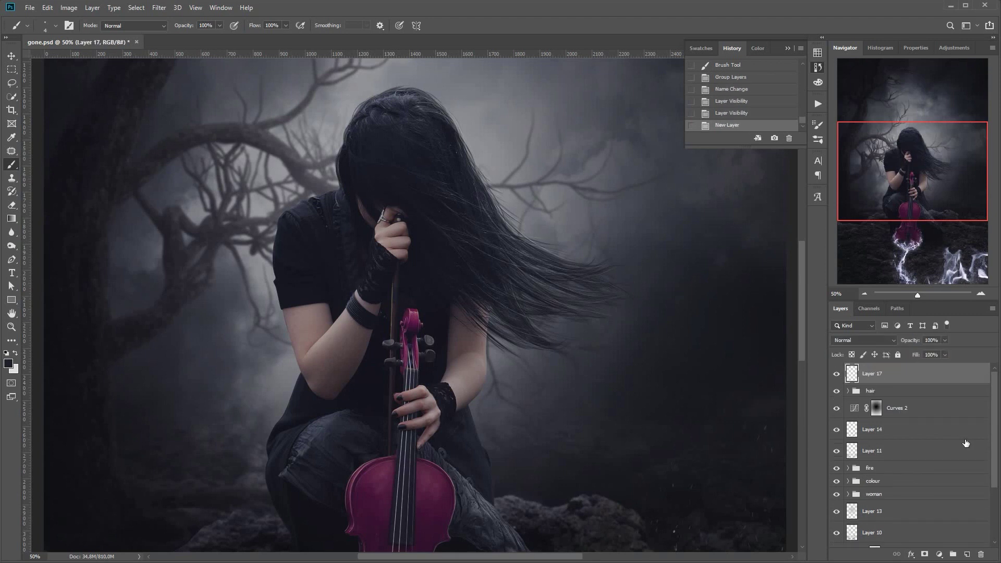
right_click(145, 240)
left_click(219, 380)
left_click_drag(202, 266, 196, 267)
left_click(220, 26)
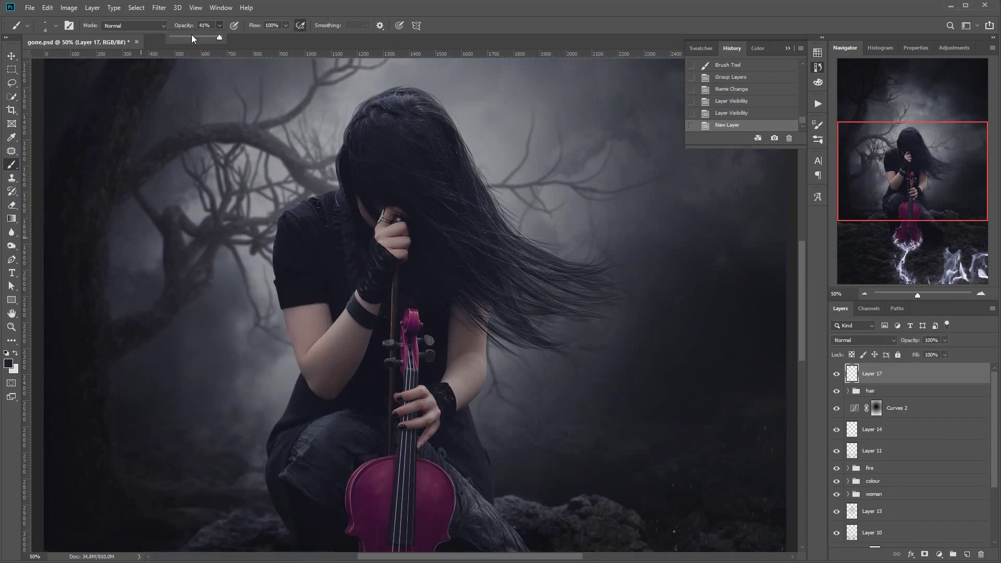
left_click(192, 37)
key("x")
Step: Try painting a glow along the hair's outer edge with a 20-pixel brush on the layer set to Color Dodge, and delete the layer
left_click(864, 340)
left_click(837, 420)
right_click(478, 201)
left_click_drag(530, 228, 536, 228)
left_click_drag(483, 196, 537, 245)
left_click_drag(510, 228, 553, 244)
left_click_drag(537, 241, 595, 268)
mouse_move(550, 271)
left_mouse_down()
mouse_move(605, 274)
mouse_move(616, 300)
left_mouse_up()
left_click_drag(515, 297, 613, 315)
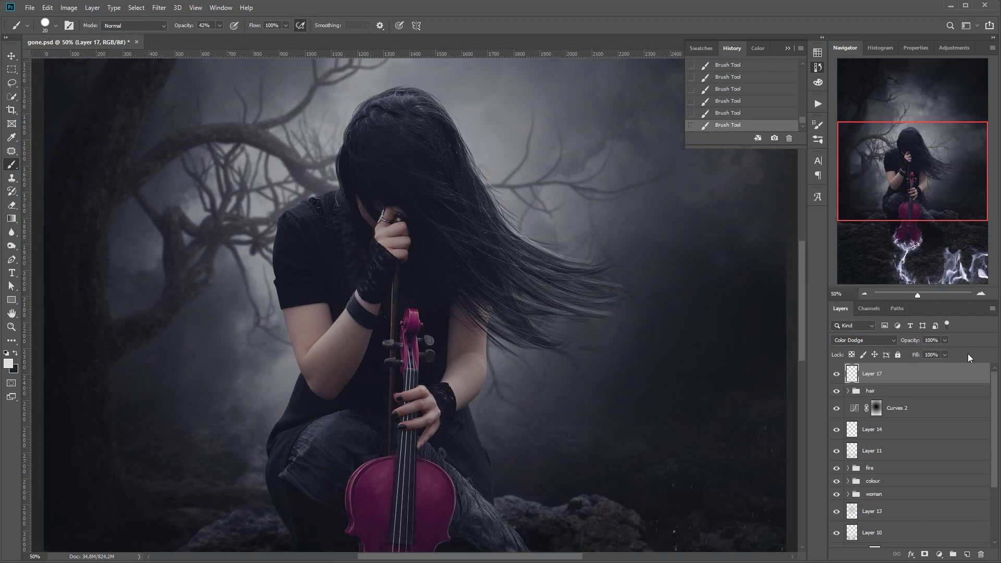
left_click_drag(969, 373, 981, 554)
Step: Add a new Color Dodge layer and paint thin pale highlights around the head and blowing hair with an 8-pixel brush
left_click(967, 554)
left_click(864, 341)
left_click(850, 419)
right_click(570, 250)
left_click(642, 365)
left_click_drag(629, 277, 622, 277)
left_click_drag(483, 198, 544, 247)
left_click_drag(488, 197, 532, 240)
left_click_drag(495, 199, 495, 203)
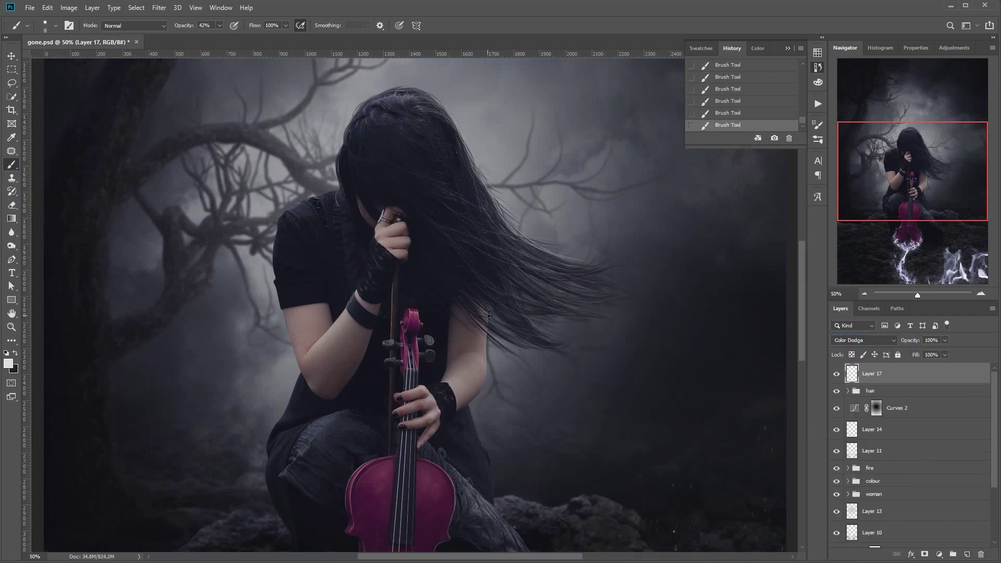
left_click_drag(335, 190, 372, 98)
left_click_drag(529, 301, 549, 309)
Step: Add another Color Dodge layer on top and set the brush to 7 pixels and 14% opacity
left_click(967, 554)
left_click(876, 340)
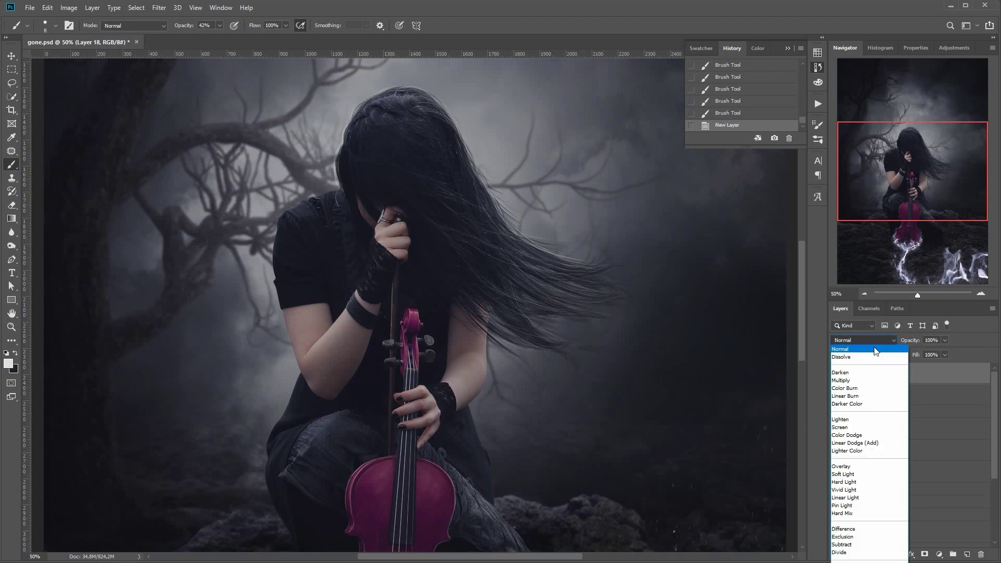
left_click(865, 436)
right_click(641, 314)
left_click(694, 340)
left_click(219, 26)
left_click_drag(219, 36, 205, 36)
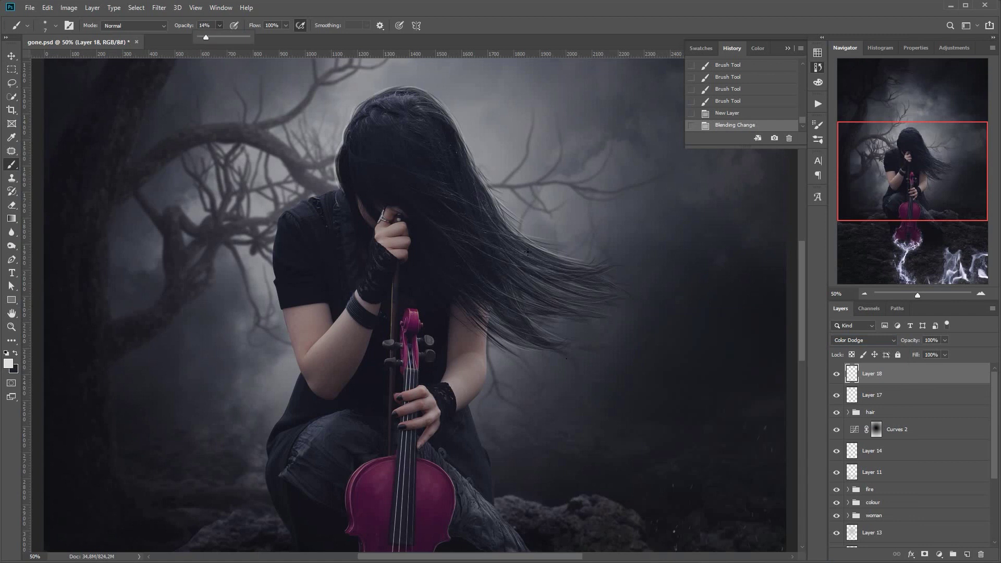
Step: Paint a thin pale rim light along the woman's bent arm, sleeve and shoulder up to the hair on Layer 18
left_click(981, 294)
left_click(981, 294)
left_click_drag(151, 318, 168, 373)
left_click_drag(177, 408, 213, 479)
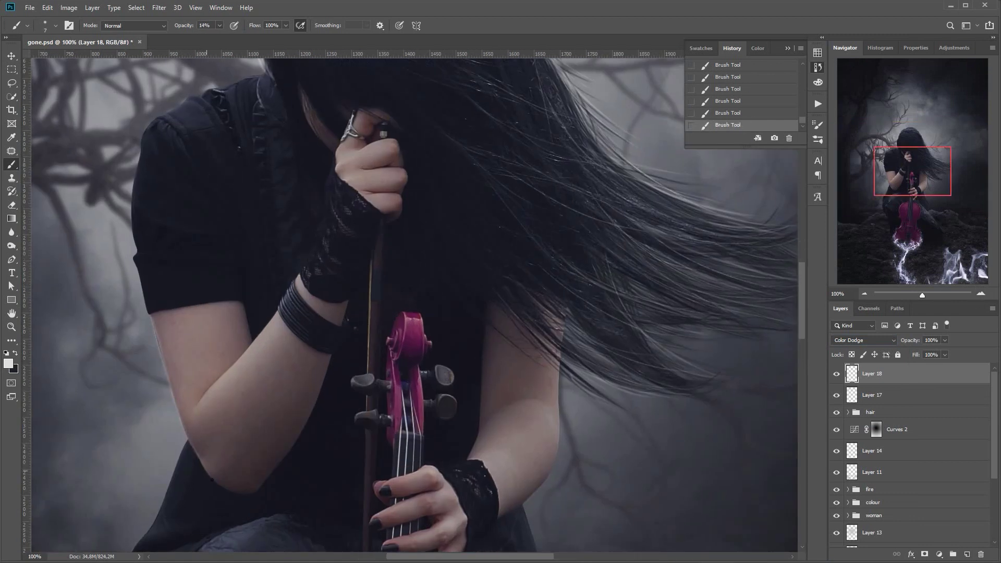
mouse_move(159, 339)
left_mouse_down()
mouse_move(174, 375)
mouse_move(160, 349)
left_mouse_up()
left_click(12, 206)
left_click(12, 165)
left_click_drag(157, 340, 197, 454)
mouse_move(133, 244)
left_mouse_down()
mouse_move(141, 138)
mouse_move(201, 100)
mouse_move(172, 128)
left_mouse_up()
left_click_drag(251, 82, 335, 200)
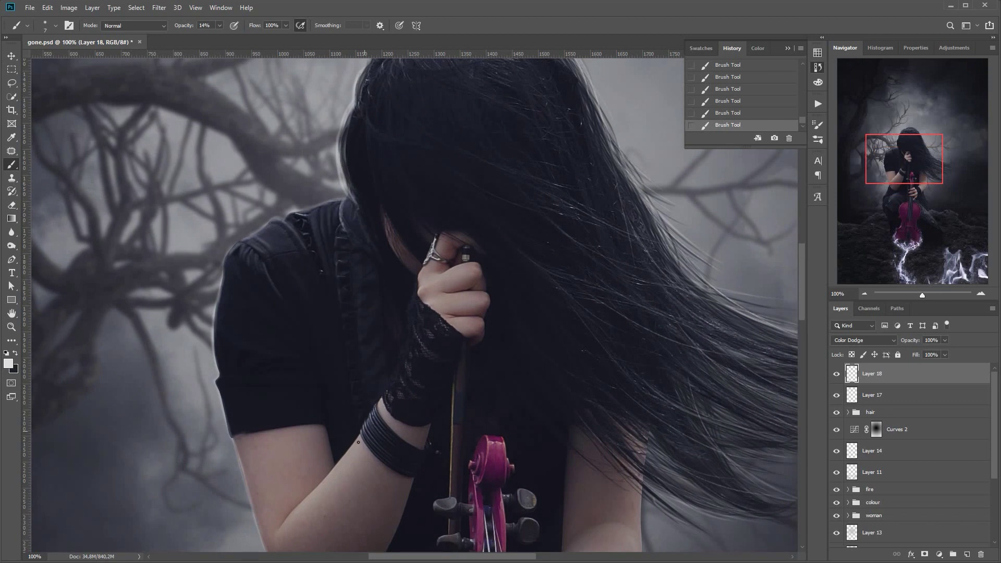
Step: Add rim light beside the wristband and the raised hand, and erase excess glow near the face
mouse_move(358, 443)
left_mouse_down()
mouse_move(333, 471)
mouse_move(385, 391)
left_mouse_up()
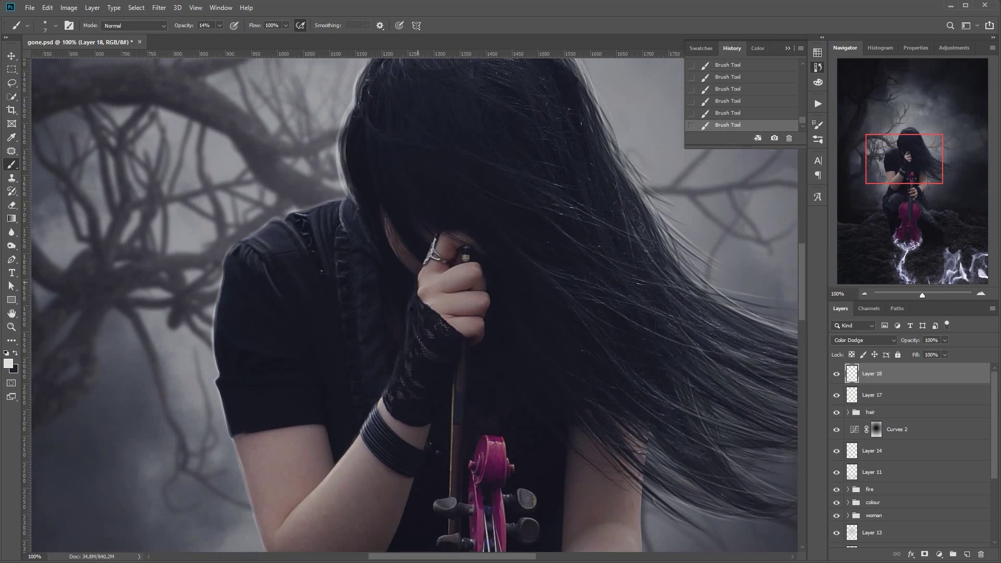
left_click_drag(434, 240, 423, 271)
key("e")
left_click_drag(386, 198, 395, 224)
Step: Paint pale rim light down the hair's outer edge on the wind-blown side
key("b")
left_click_drag(906, 159, 906, 148)
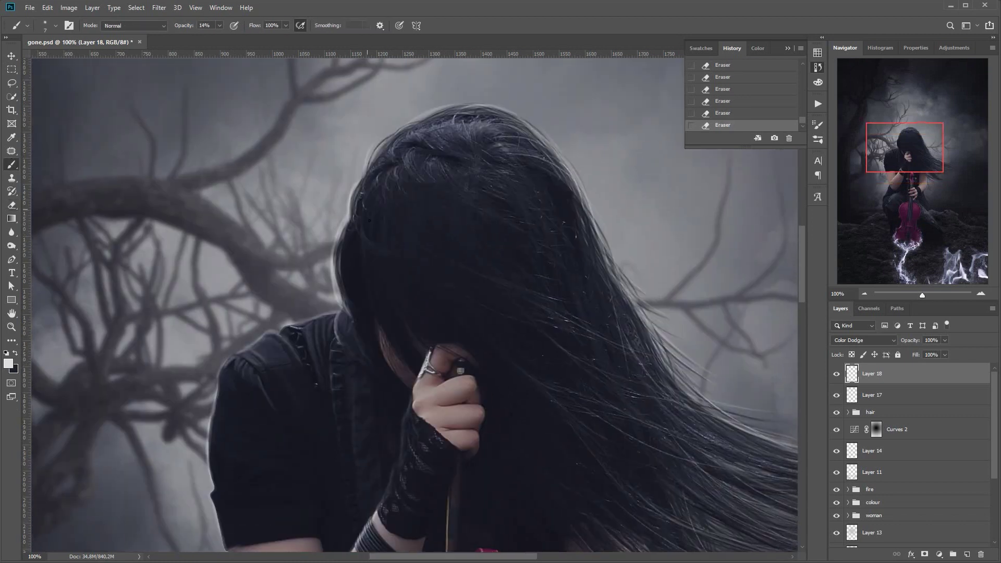
left_click_drag(592, 209, 652, 318)
left_click_drag(905, 148, 923, 184)
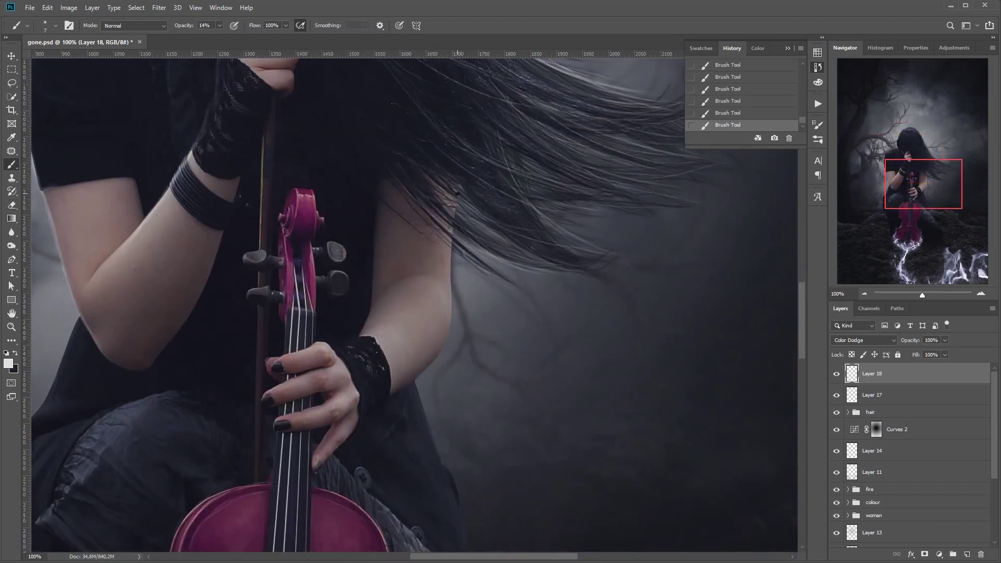
Step: Paint pale rim light along the outer edge of the arm holding the violin, from upper arm to wristband, erasing excess at the elbow
left_click_drag(459, 185, 451, 308)
left_click_drag(439, 352, 437, 356)
left_click_drag(450, 329, 395, 393)
mouse_move(437, 356)
left_mouse_down()
mouse_move(401, 387)
mouse_move(452, 352)
mouse_move(424, 382)
left_mouse_up()
key("e")
left_click_drag(437, 335, 442, 350)
left_click(12, 164)
left_click_drag(444, 347, 434, 360)
left_click_drag(439, 354, 423, 372)
left_click_drag(433, 362, 416, 379)
left_click_drag(425, 370, 412, 382)
left_click_drag(421, 374, 407, 384)
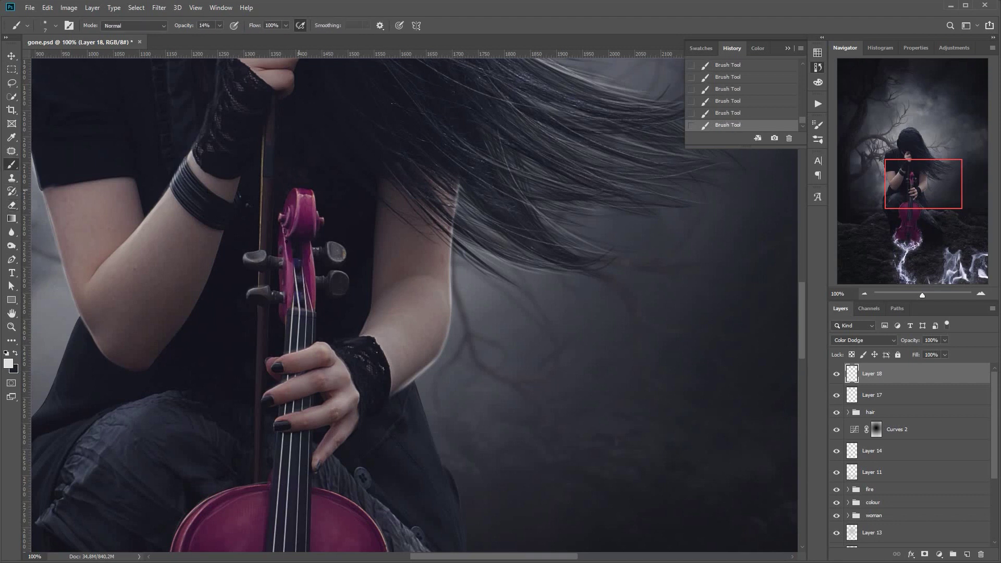
Step: Paint thin rim light along the edge of the dark clothing beside the raised knee and below the forearm holding the violin
left_click_drag(618, 261, 760, 117)
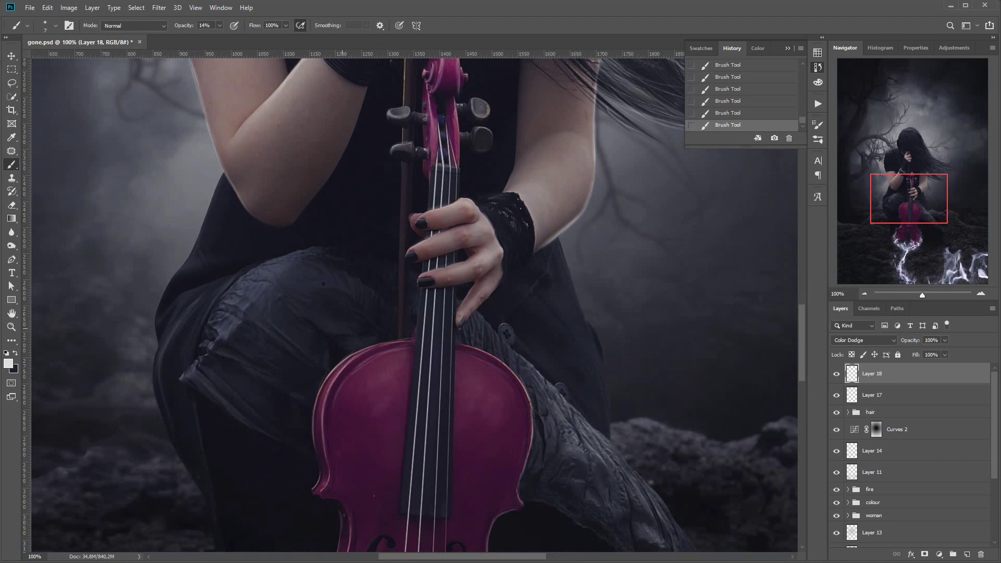
left_click_drag(210, 287, 171, 306)
mouse_move(178, 270)
left_mouse_down()
mouse_move(201, 236)
mouse_move(179, 269)
left_mouse_up()
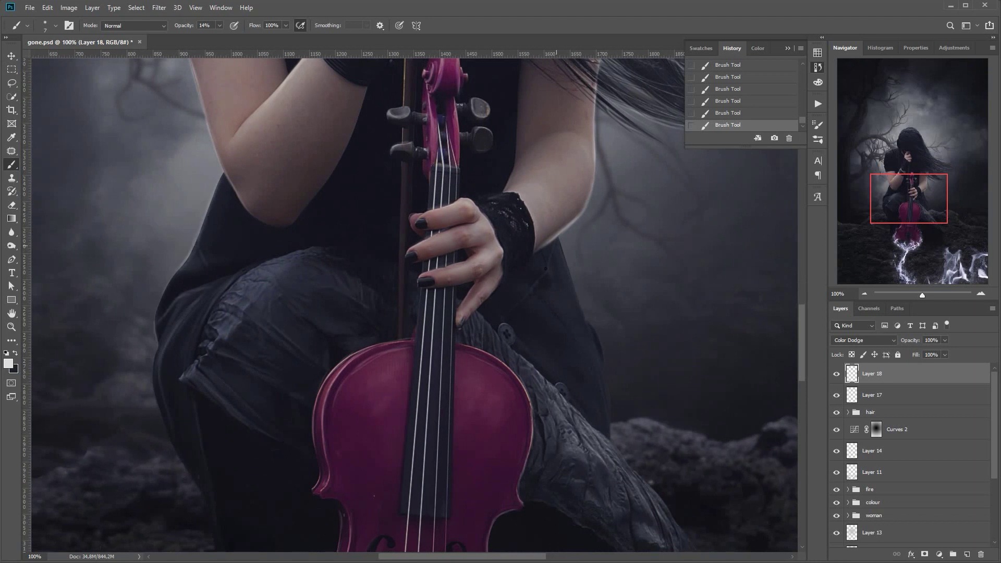
left_click_drag(561, 245, 578, 299)
Step: Duplicate Layer 18 and soften the copy with a Gaussian Blur of radius 5
left_click_drag(902, 210, 901, 233)
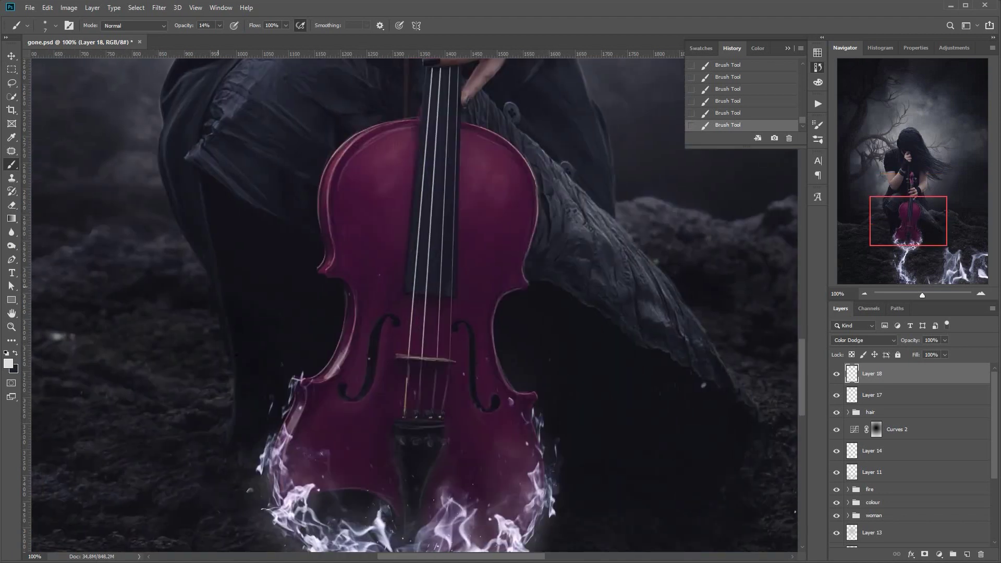
left_click(864, 295)
left_click(864, 294)
left_click(864, 295)
double_click(865, 295)
left_click(837, 375)
left_click(836, 375)
left_click_drag(931, 379, 967, 554)
left_click(162, 9)
left_click(173, 19)
left_click_drag(597, 344, 606, 344)
type("5")
key("Return")
key("b")
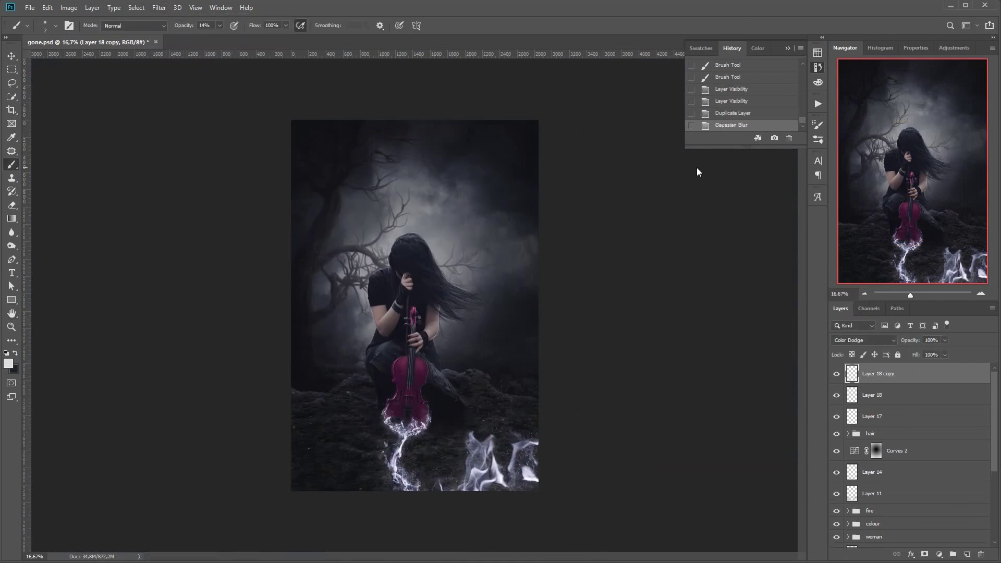
Step: Compare the rim light layers on and off and set Layer 18's opacity to 77%
left_click(837, 375)
left_click(837, 376)
left_click(837, 396)
left_click(838, 396)
left_click(898, 395)
left_click(945, 340)
left_click_drag(947, 353, 934, 354)
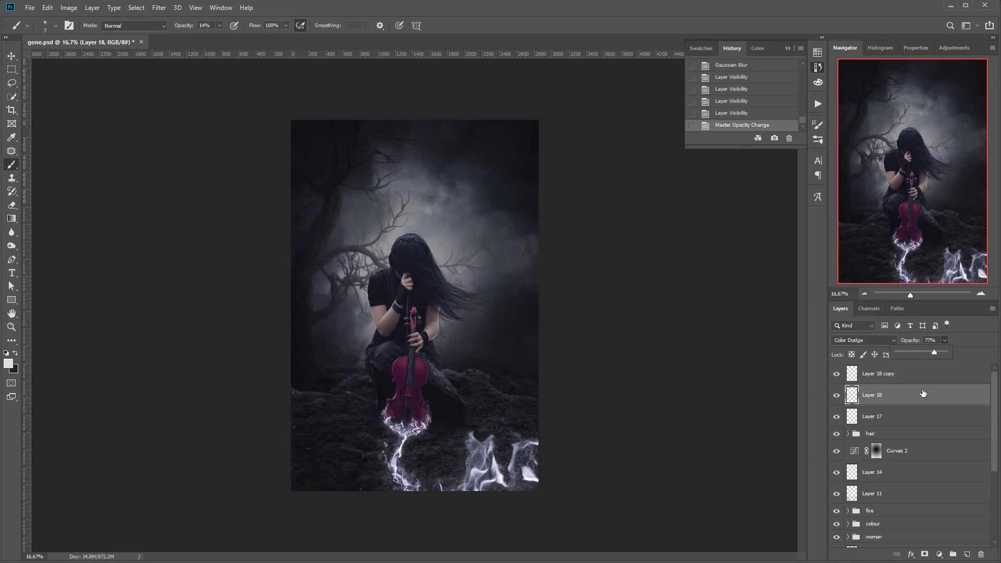
left_click(923, 379)
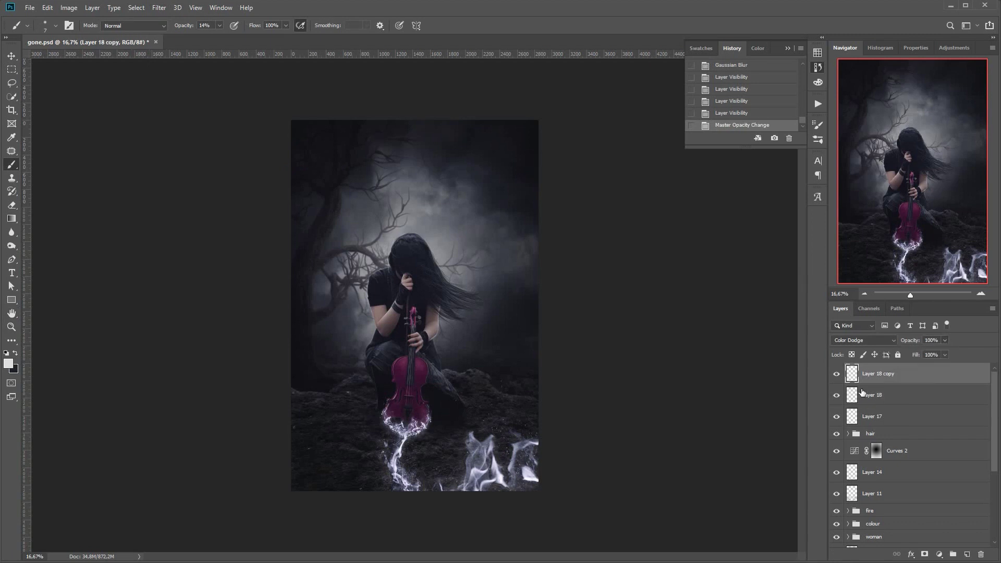
left_click(967, 554)
left_click(870, 340)
left_click(862, 474)
left_click_drag(921, 374, 981, 554)
Step: Adjust Selective Color 1 in the colour group, setting Black for the Reds to -32%
scroll(977, 455, "down", 5)
left_click(848, 400)
double_click(863, 461)
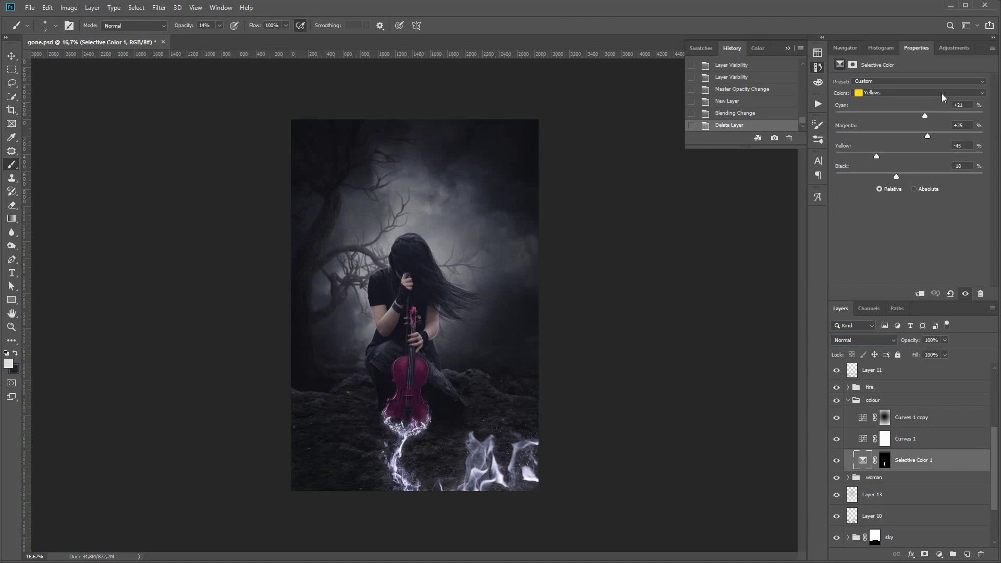
mouse_move(893, 181)
left_mouse_down()
mouse_move(903, 186)
mouse_move(887, 176)
left_mouse_up()
left_click(913, 93)
left_click(909, 102)
key("ctrl+z")
left_click(913, 93)
left_click(910, 101)
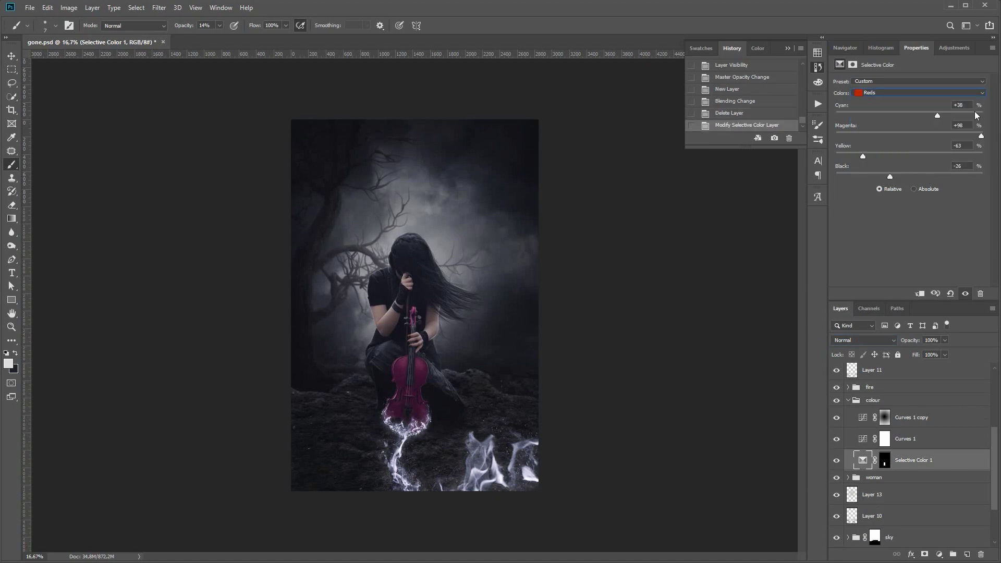
key("ctrl+z")
key("ctrl+z")
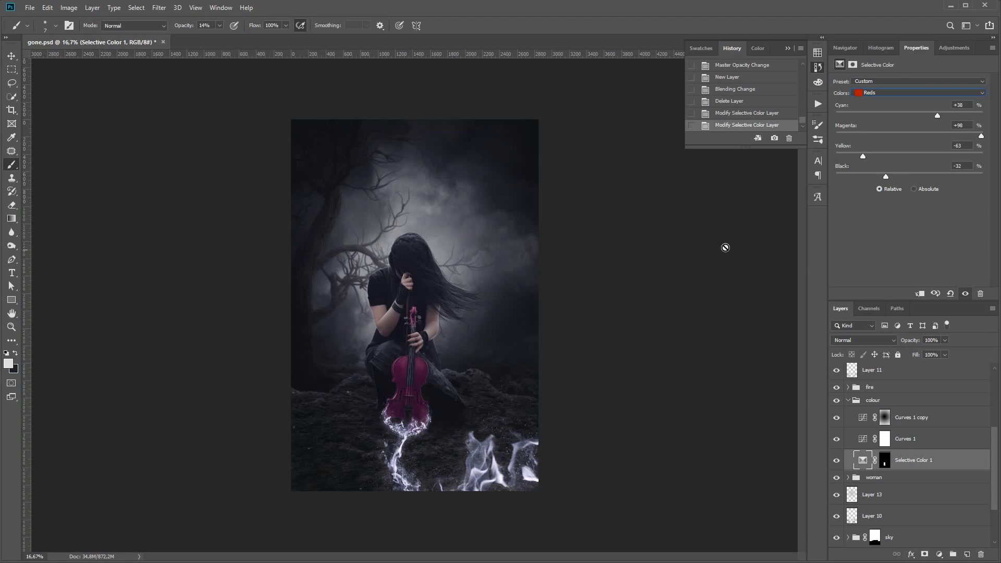
Step: Load the violin's Selective Color mask as a selection and brighten the violin with a Curves layer above Layer 18 copy
left_click(885, 460, "ctrl")
scroll(996, 365, "up", 3)
left_click(918, 374)
left_click(940, 554)
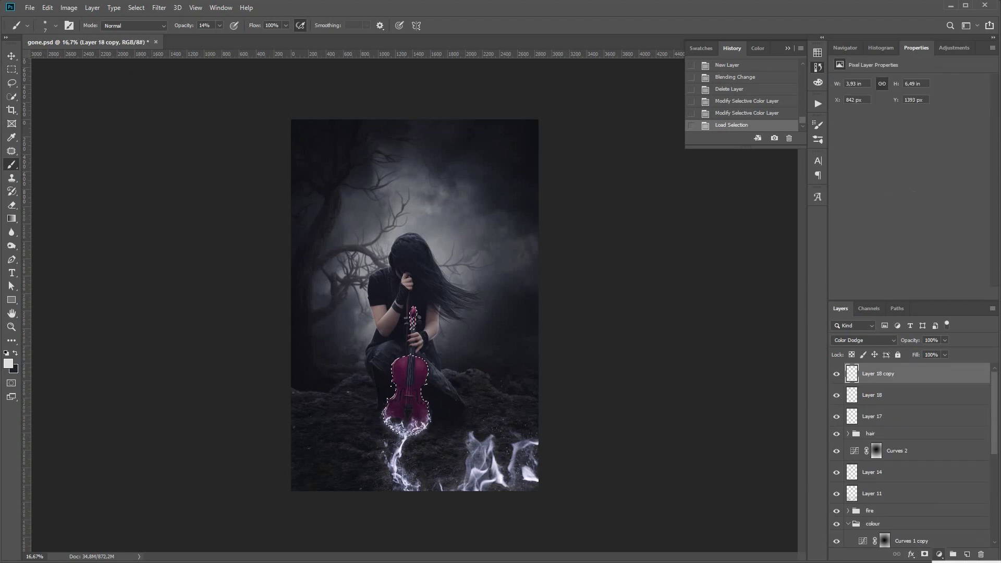
left_click(962, 385)
left_click_drag(948, 140, 949, 137)
left_click_drag(882, 206, 882, 207)
left_click_drag(949, 138, 911, 163)
Step: Add a Hue/Saturation layer masked to the violin with Hue -5, Saturation +12 and Lightness +1
left_click(940, 554)
left_click(961, 422)
left_click(877, 396, "ctrl")
right_click(876, 374)
left_click(907, 392)
left_click(925, 554)
left_click(854, 374)
left_click_drag(909, 122, 906, 121)
left_click(837, 374)
left_click(837, 374)
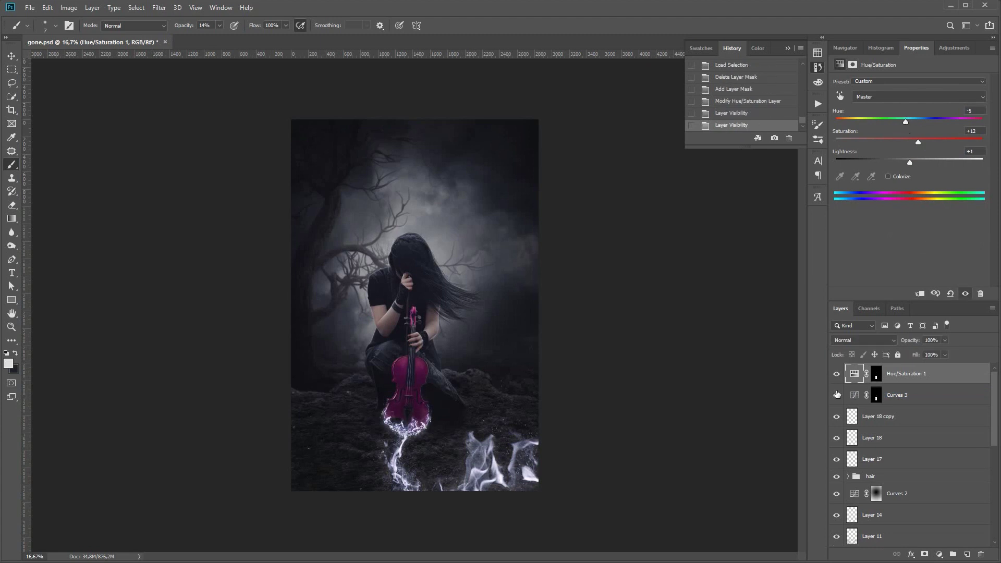
Step: Group the violin's Curves and Hue/Saturation layers and compare the image with and without them
left_click(837, 395)
left_click(837, 395)
left_click(922, 393, "shift")
key("ctrl+g")
left_click(836, 371)
left_click(837, 370)
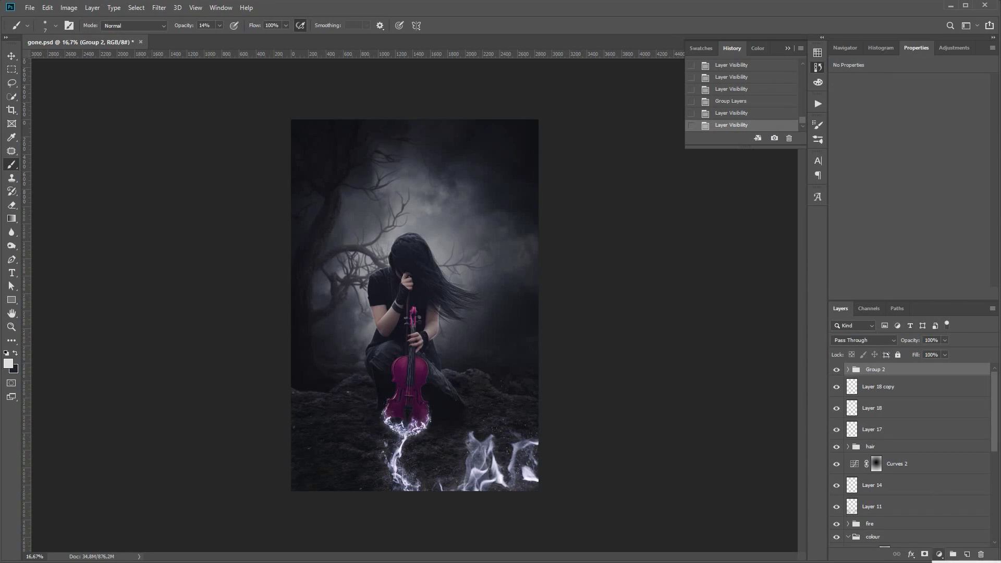
Step: Add a Curves layer above Group 2 that lifts the midtones, with a shadow point at input 25, output 28
left_click(954, 400)
left_click_drag(921, 165, 927, 152)
left_click_drag(872, 214, 870, 217)
left_click(837, 373)
left_click(836, 373)
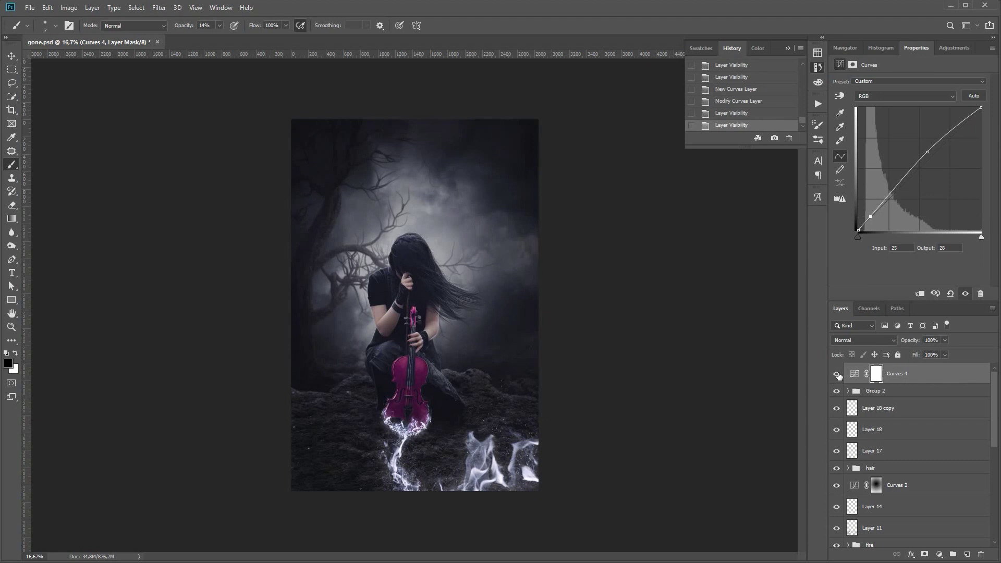
left_click(837, 374)
left_click(837, 374)
Step: Mask Curves 4 with a reversed radial gradient centred on the woman and move its upper curve point to input 145, output 172
left_click(12, 218)
left_click_drag(399, 294, 417, 495)
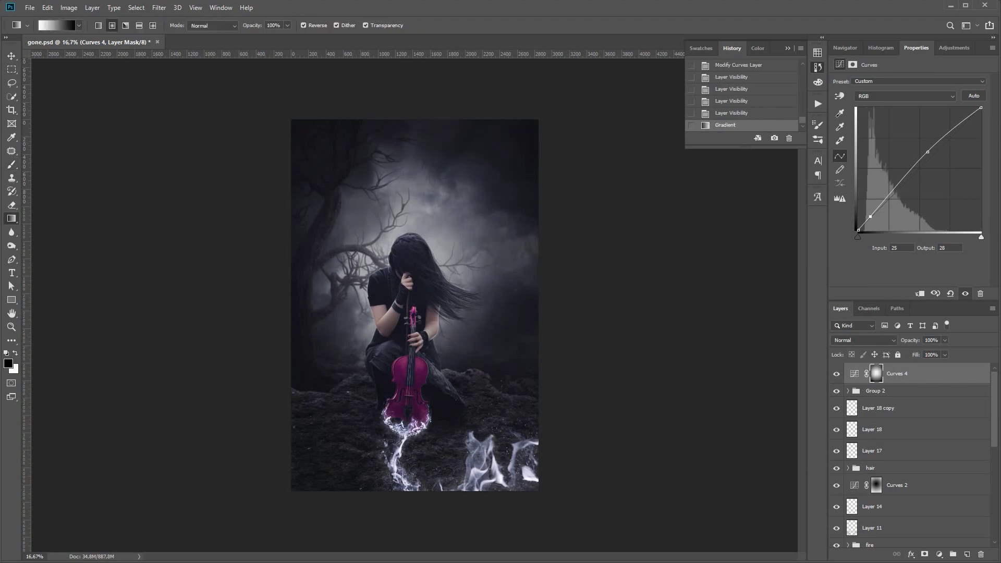
left_click(837, 374)
left_click(837, 374)
left_click_drag(926, 153, 928, 147)
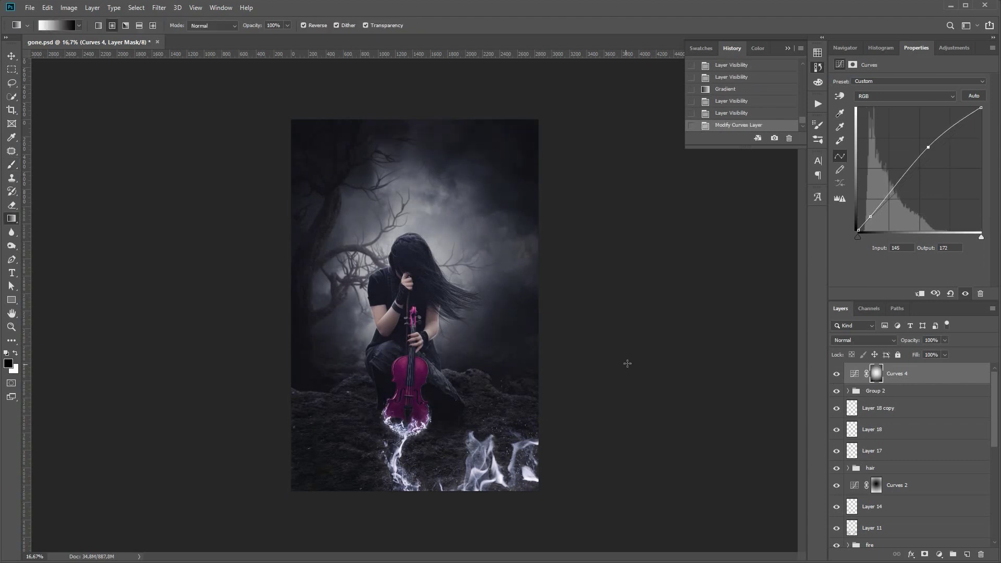
Step: Group Layer 18 and Layer 18 copy and add a layer mask to the group
left_click(914, 407)
left_click(837, 409)
left_click(837, 409)
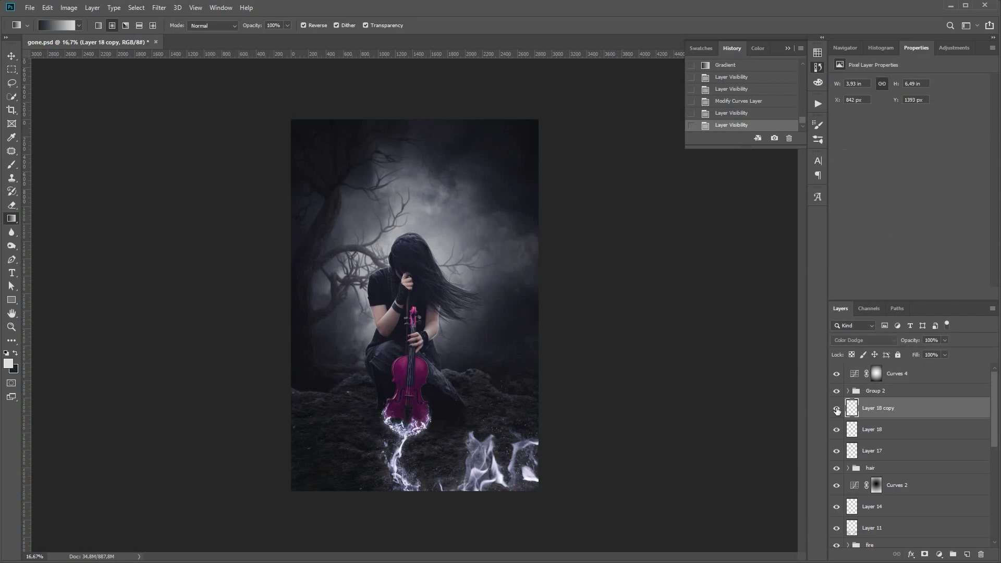
left_click(837, 408)
left_click(836, 408)
left_click(863, 426)
left_click(904, 408, "ctrl")
key("ctrl+g")
left_click(924, 554)
Step: Soften the rim light on the shoulder and arm by painting black on Group 3's mask with a 40 px brush at 14% opacity
left_click(11, 165)
right_click(335, 328)
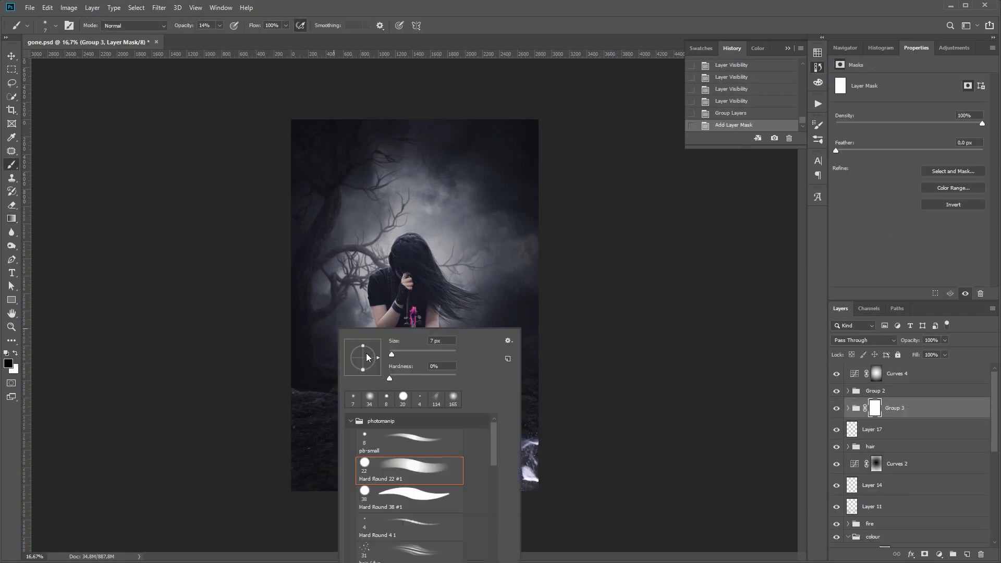
left_click(401, 353)
left_click(382, 269)
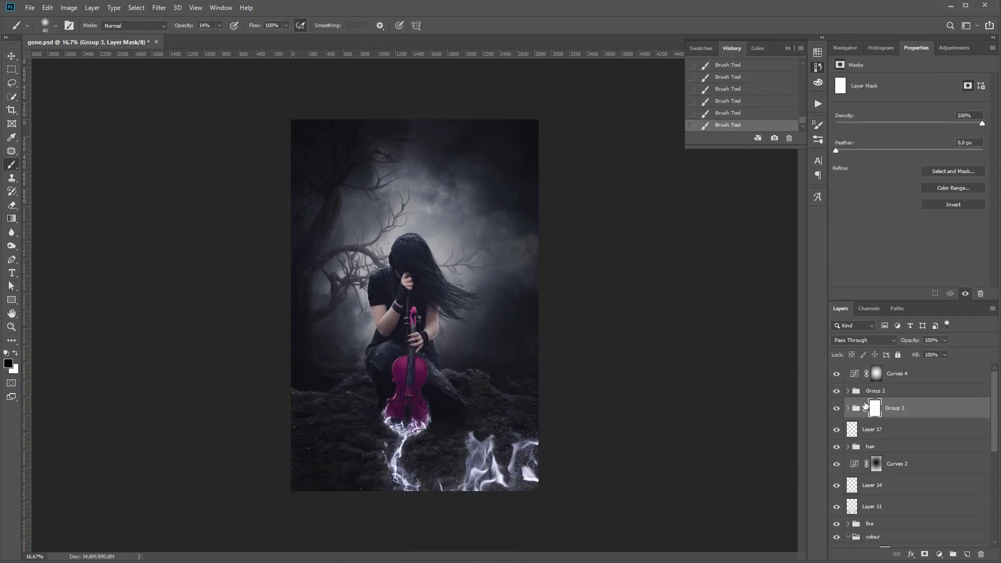
left_click(876, 409, "shift")
left_click(876, 408, "shift")
left_click(438, 310)
left_click(380, 270)
Step: Add a Soft Light layer on top with a pale, unreversed Foreground to Transparent radial gradient below the violin's base
left_click(918, 374)
left_click(967, 555)
left_click(12, 219)
left_click(60, 26)
left_click(689, 117)
left_click(862, 107)
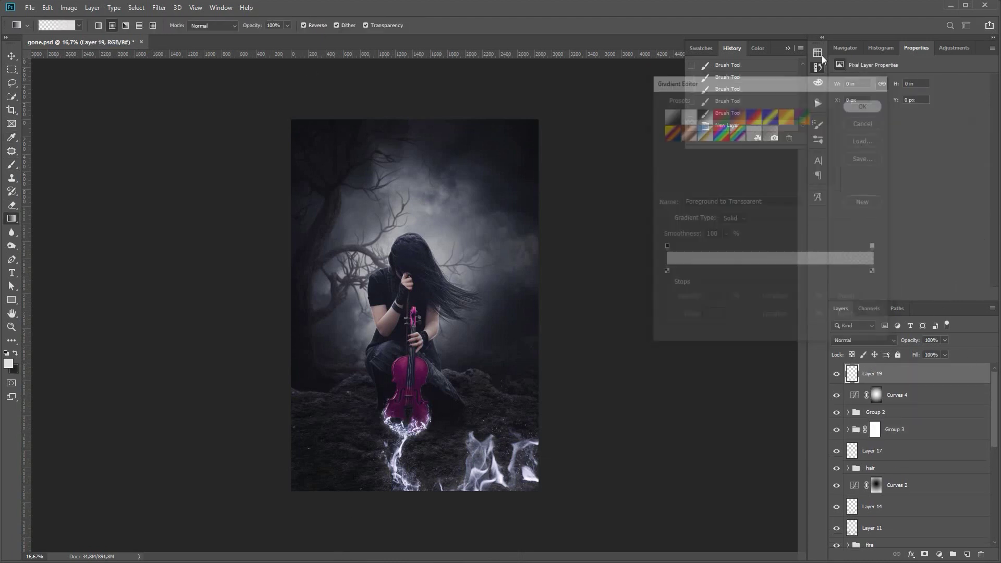
left_click(304, 26)
left_click_drag(404, 441, 423, 363)
left_click(864, 340)
left_click(840, 473)
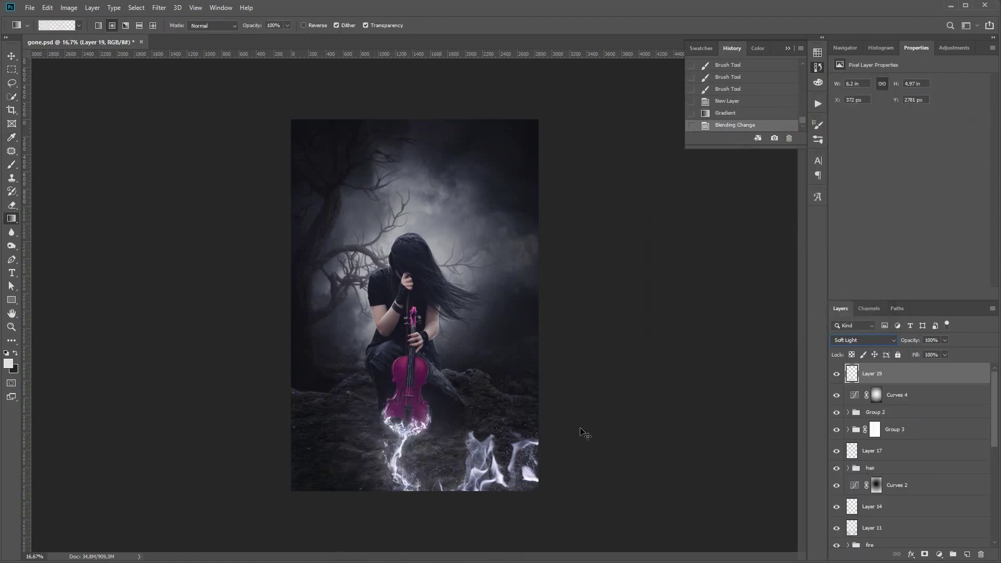
Step: Transform the glow on Layer 19 into a tall, narrow shape about 3.26 by 8.13 in over the burning trail
key("ctrl+t")
left_click_drag(406, 490, 405, 562)
left_click_drag(413, 461, 415, 441)
left_click_drag(486, 448, 409, 448)
left_click_drag(374, 470, 407, 480)
key("Return")
key("ctrl+t")
left_click_drag(391, 457, 403, 476)
left_click(480, 25)
Step: Compare the trail glow on and off and set Layer 19's opacity to 68%
left_click(837, 374)
left_click(836, 374)
left_click(945, 341)
left_click_drag(945, 351, 930, 351)
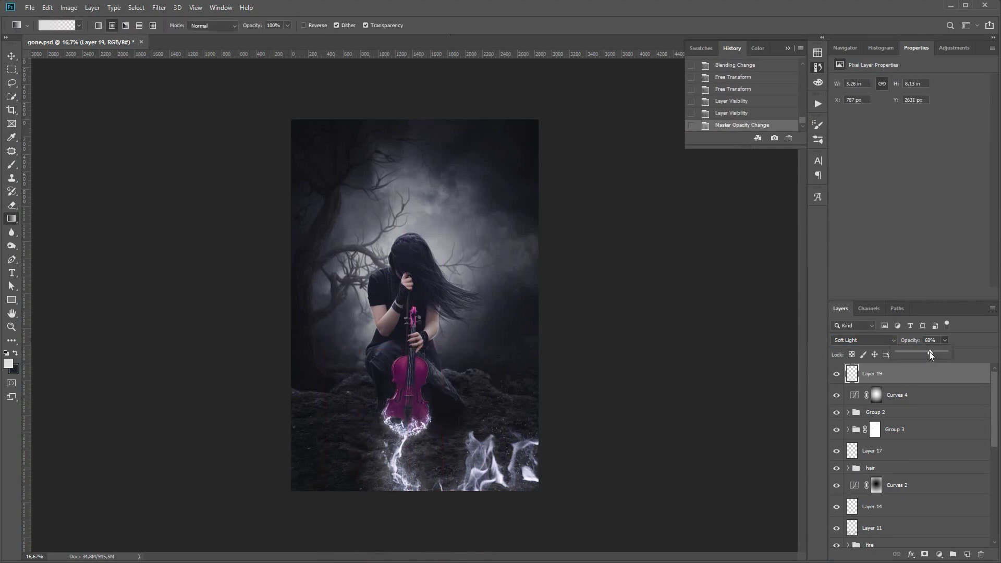
Step: Add a Soft Light layer with a pale radial gradient over the flames in the lower corner, at 59% opacity
left_click(968, 554)
left_click_drag(512, 510, 571, 399)
left_click(864, 340)
left_click(839, 464)
left_click(945, 341)
left_click_drag(945, 352, 926, 353)
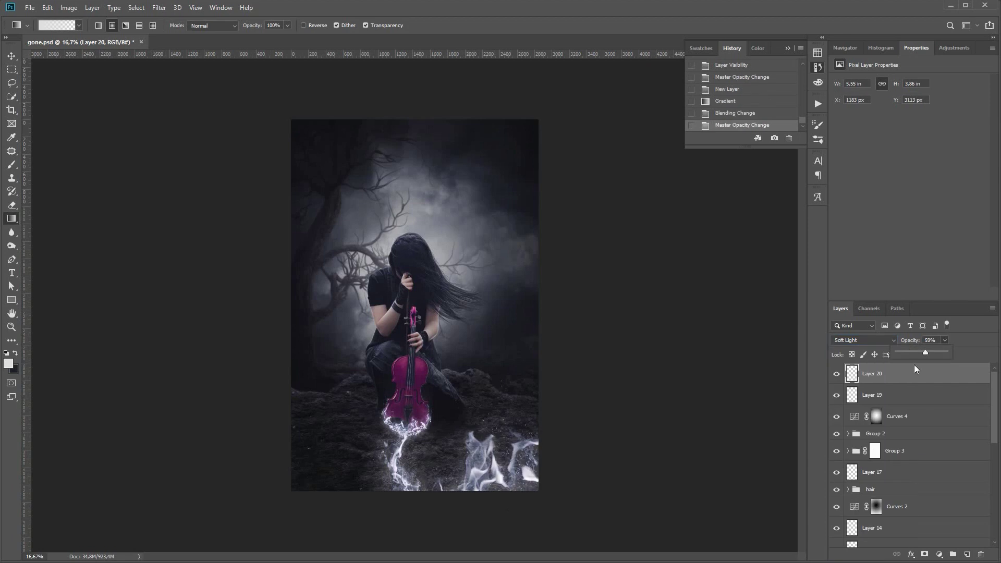
Step: Add a Soft Light layer and darken one side edge of the image with a dark linear gradient at 43% opacity
left_click(870, 384)
left_click(968, 554)
key("x")
left_click(863, 340)
left_click(855, 475)
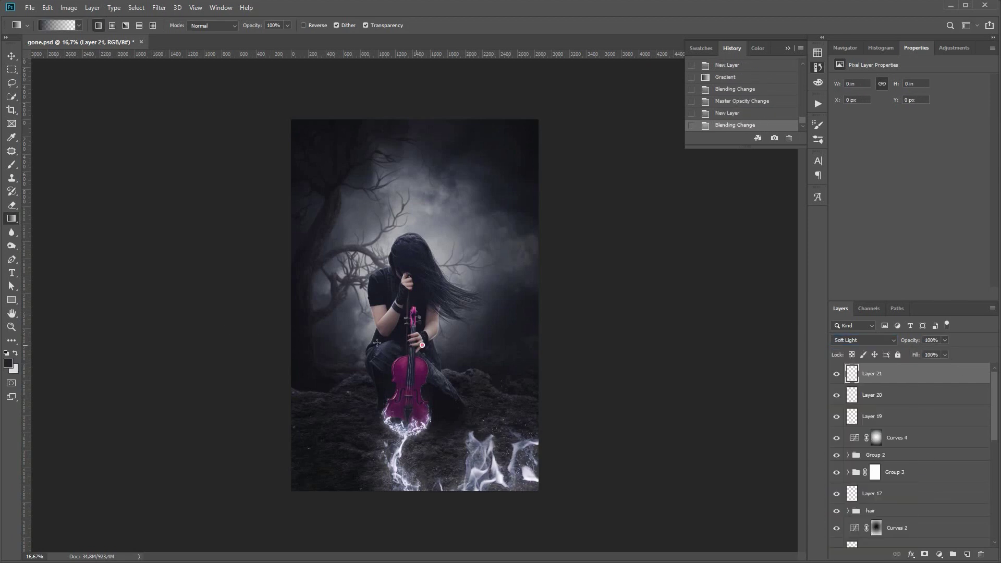
left_click_drag(410, 343, 228, 339)
left_click(316, 25)
left_click_drag(371, 397, 118, 467)
left_click(917, 353)
Step: Duplicate Layer 21, rotate the copy and move it to the opposite side edge of the image
left_click_drag(963, 379, 966, 554)
left_click(48, 8)
mouse_move(148, 247)
left_click(203, 327)
left_click(13, 56)
left_click_drag(318, 319, 564, 319)
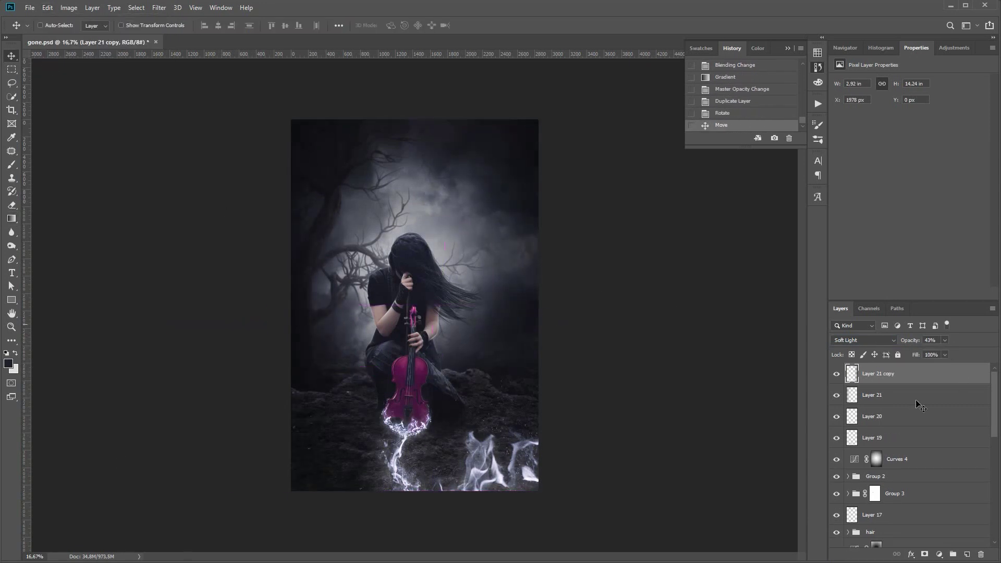
Step: Group Layer 21 and its copy and compare the image with and without the edge darkening
left_click(918, 399, "shift")
key("ctrl+g")
left_click(837, 371)
left_click(837, 371)
Step: Add a mask to Group 4 and fade out the upper part of the edge darkening with linear gradients
left_click(925, 554)
key("g")
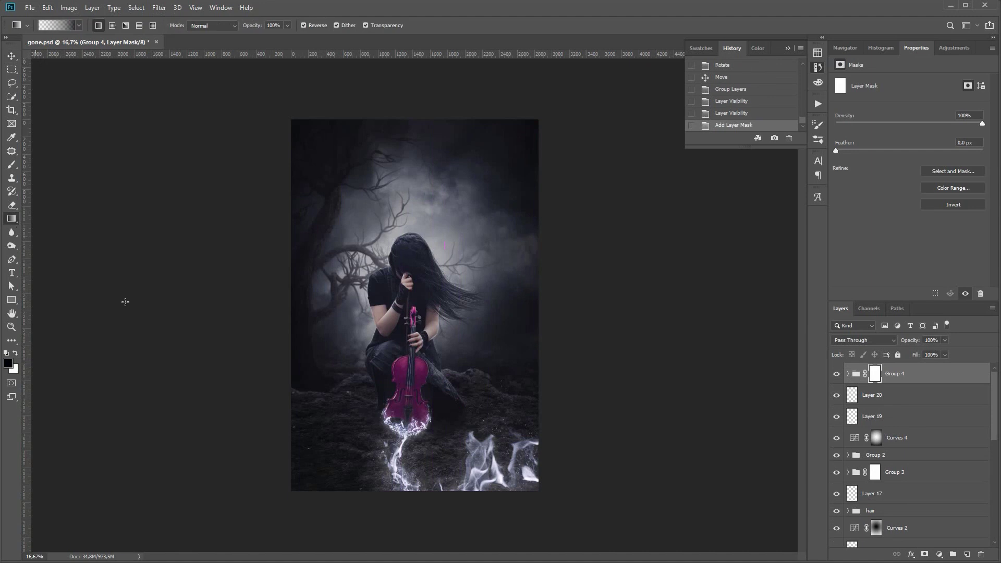
left_click_drag(423, 428, 423, 310)
left_click_drag(332, 505, 426, 140)
left_click(838, 373)
left_click(838, 373)
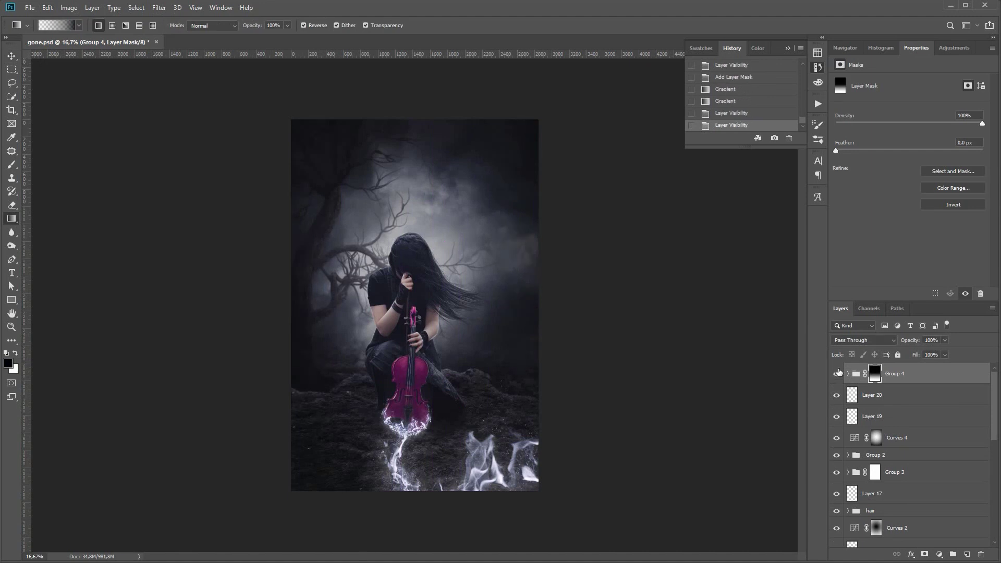
Step: Free-transform Layer 21 and its copy inside Group 4, widening the edge darkening toward the middle of the image
left_click(848, 374)
left_click(886, 417)
key("ctrl+t")
left_click_drag(367, 491, 400, 491)
left_click(480, 25)
key("ctrl+z")
left_click(718, 126)
left_click(887, 395)
key("ctrl+t")
left_click(479, 25)
Step: Compare the image with and without one edge-darkening layer and slightly reduce the opacity of Group 4
left_click(837, 397)
left_click(838, 398)
left_click(838, 397)
left_click(837, 397)
left_click(848, 374)
left_click(945, 340)
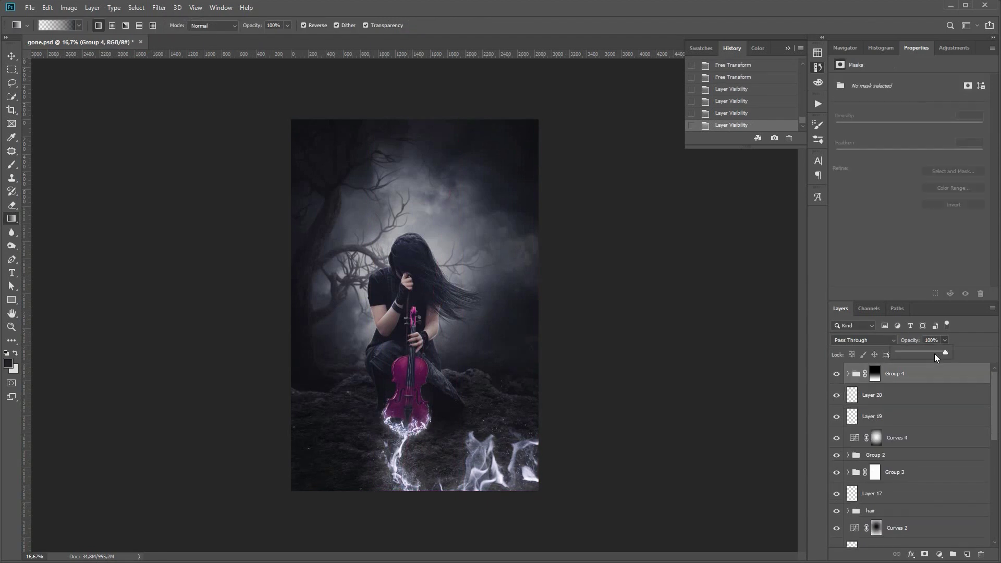
left_click(934, 354)
Step: Adjust Curves 3 in Group 2, lowering the shadow point to about input 53, output 45 and raising the highlight point slightly
left_click(935, 452)
left_click(848, 455)
left_click(918, 472)
left_click(917, 493)
left_click_drag(886, 201, 884, 211)
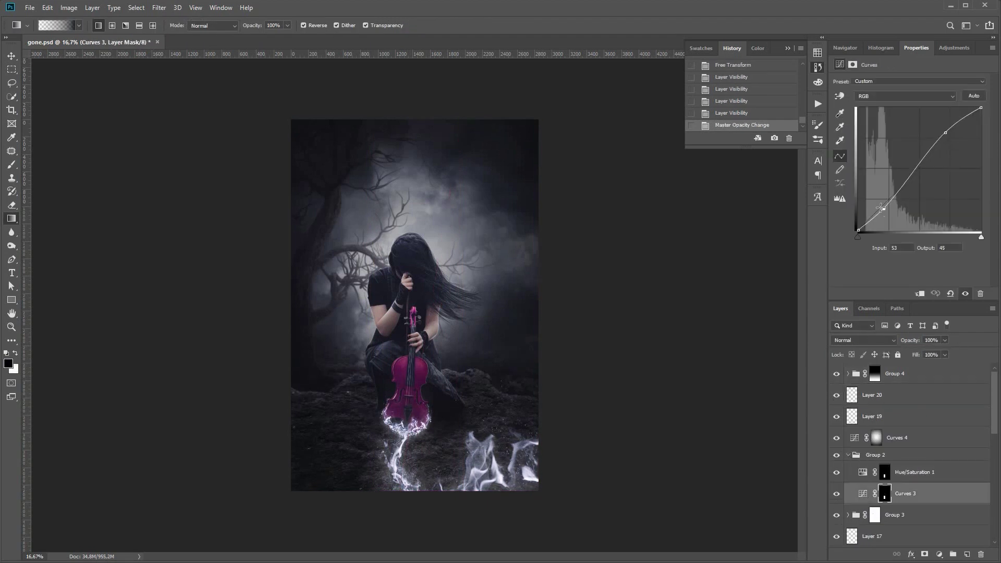
left_click_drag(946, 133, 945, 131)
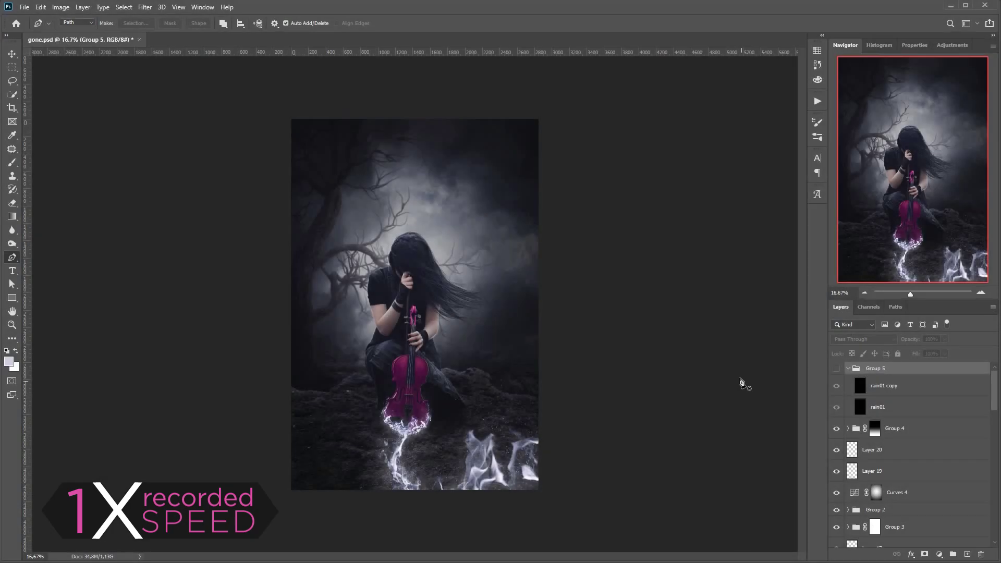
Step: Find the Let it Rain action set and examine the individual operations recorded in its rain 01 action
left_click(12, 54)
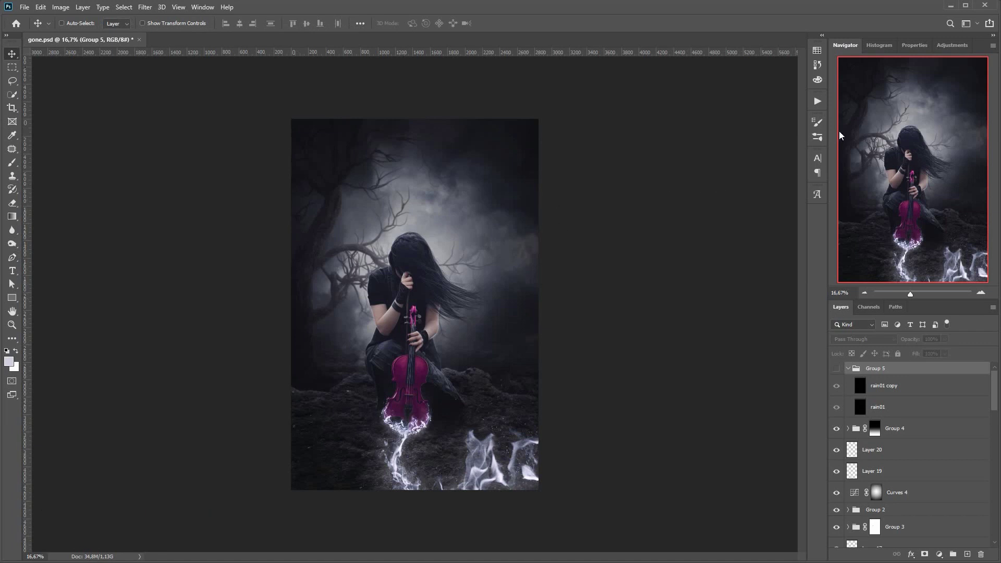
left_click(817, 64)
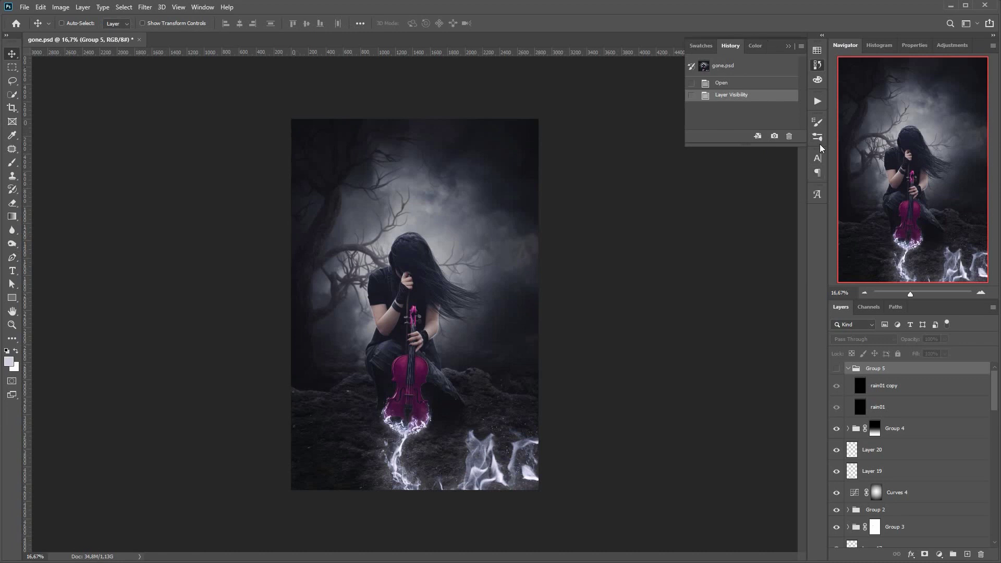
left_click(817, 102)
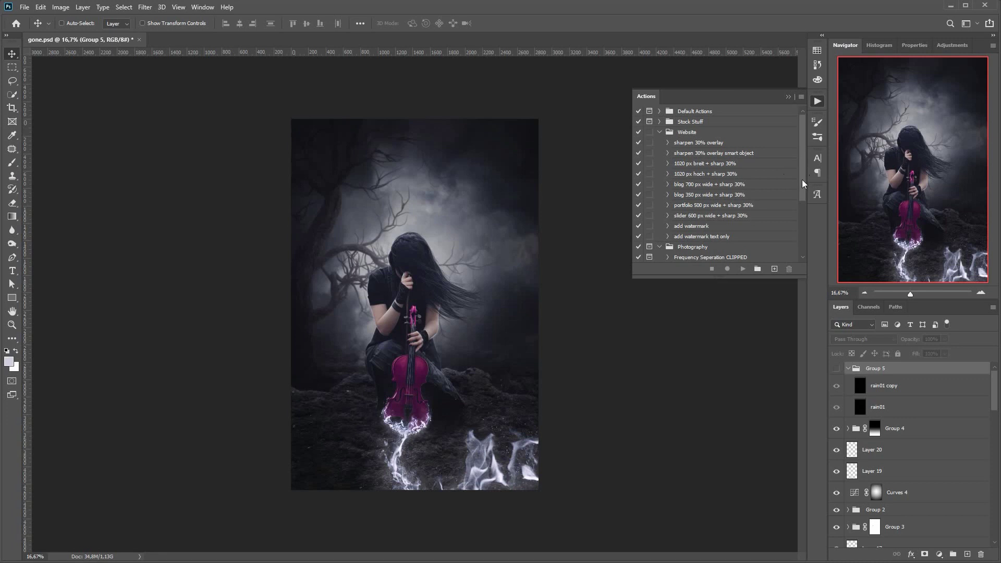
left_click_drag(802, 181, 808, 238)
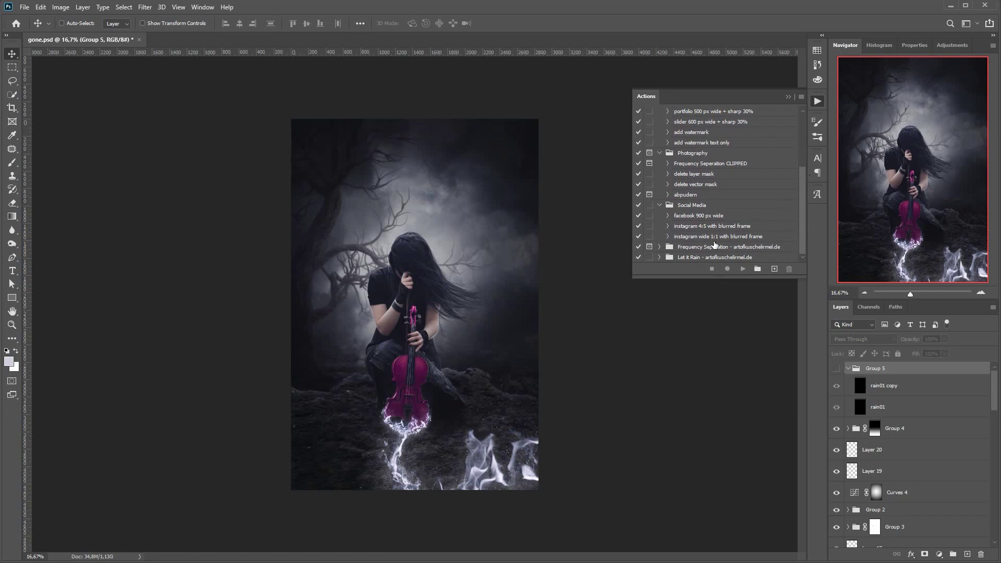
left_click(685, 258)
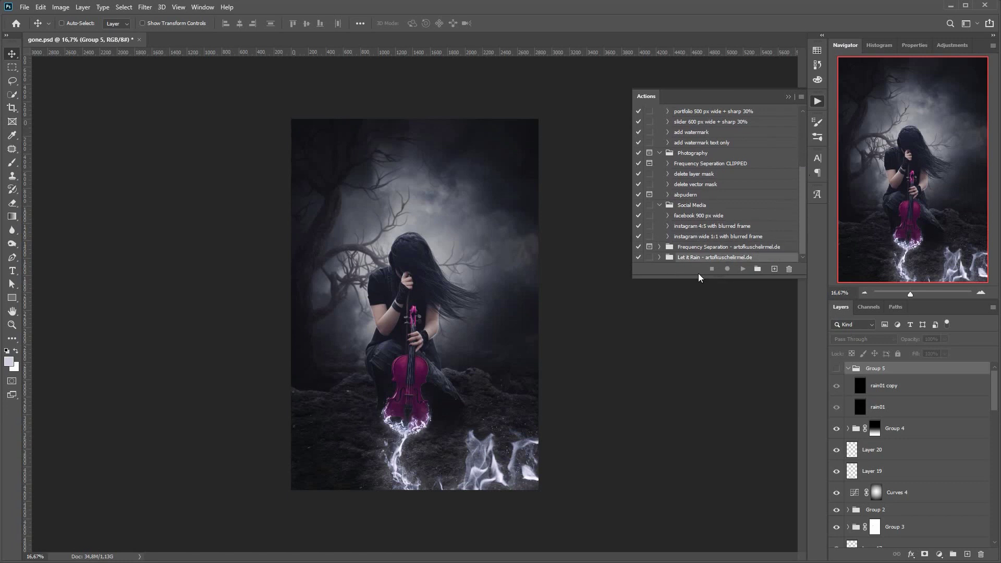
left_click(659, 257)
scroll(802, 248, "down", 1)
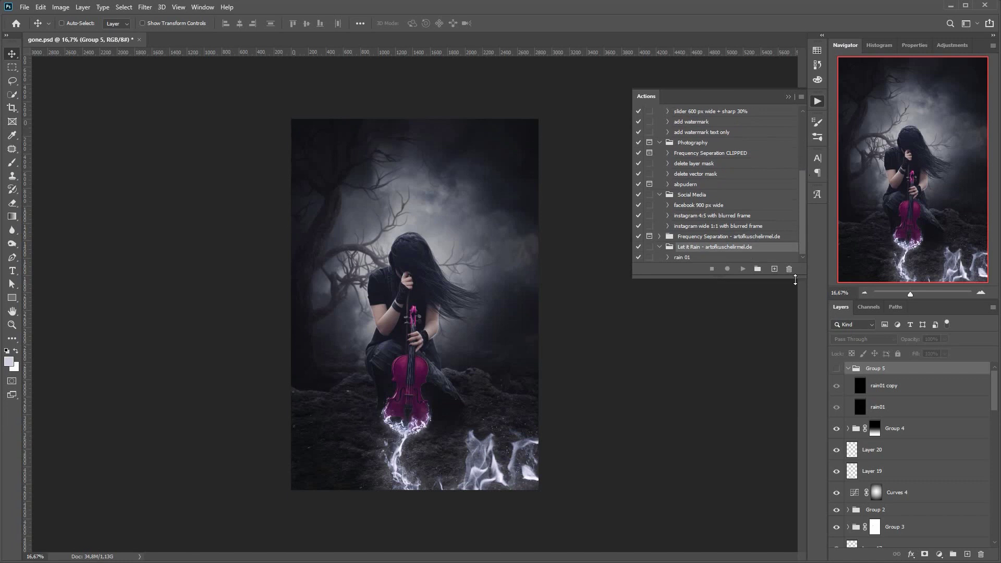
left_click(668, 258)
scroll(799, 233, "down", 3)
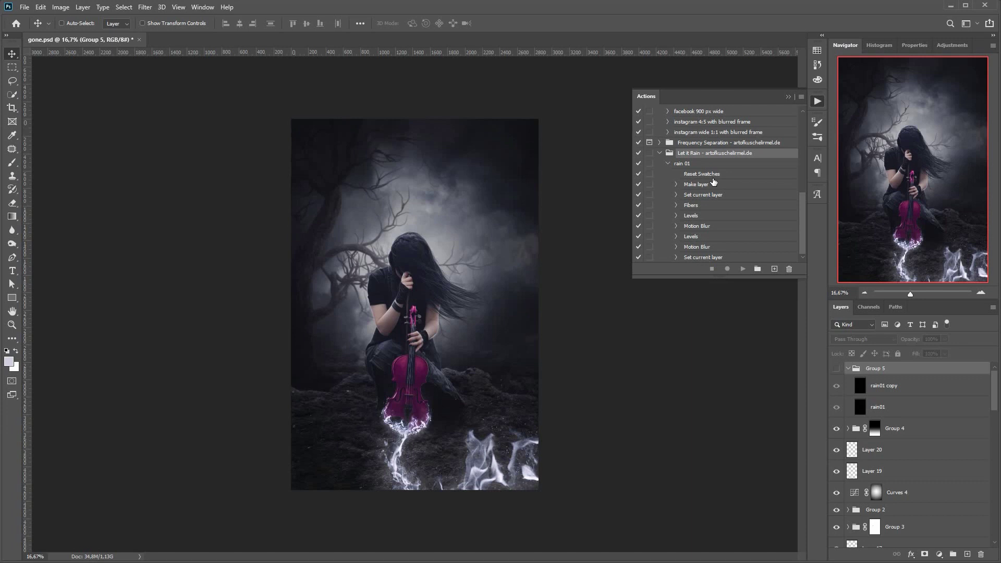
Step: Create a new group above Group 5 with an empty layer in it and run the rain 01 action there
left_click(755, 165)
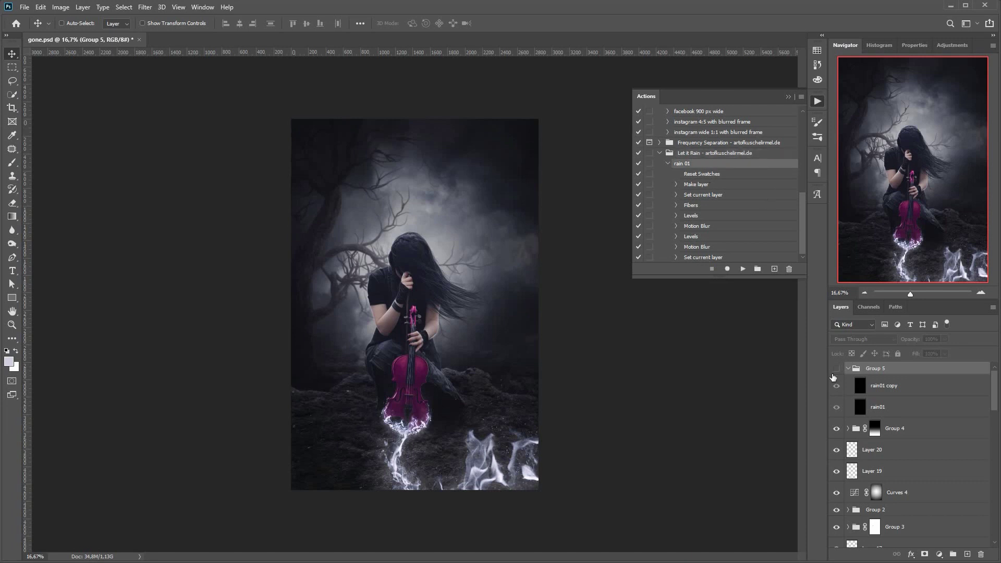
left_click(954, 555)
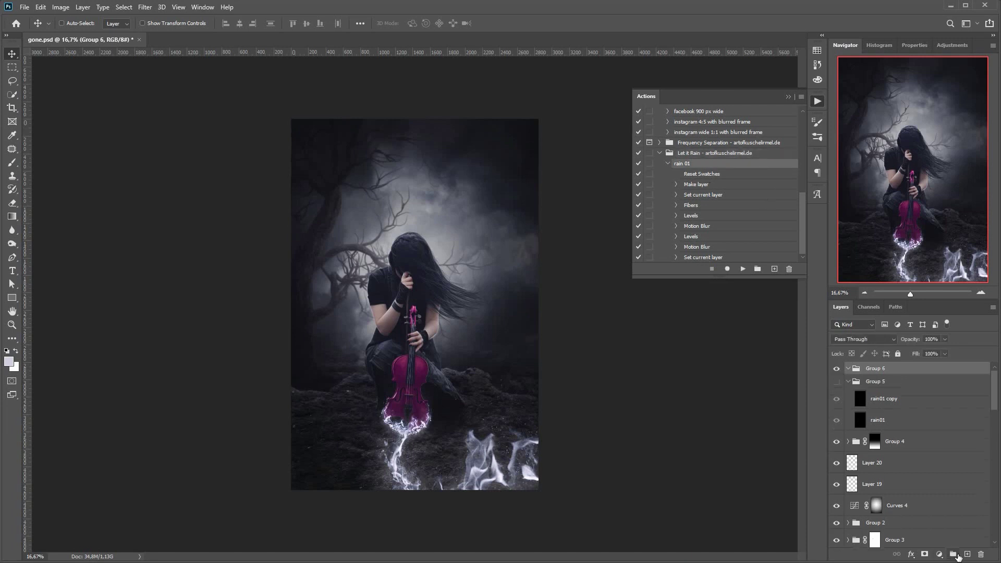
left_click(968, 555)
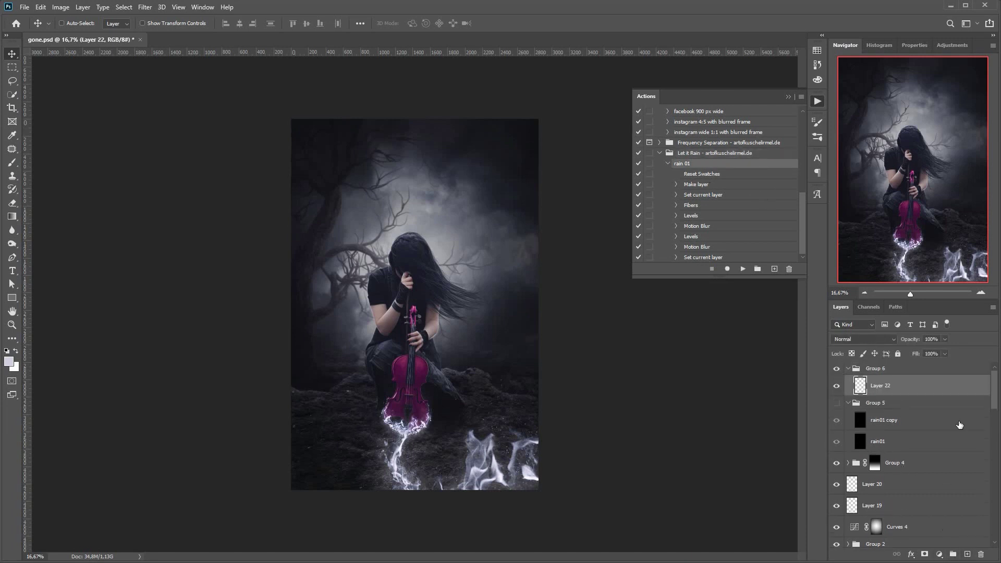
left_click(743, 269)
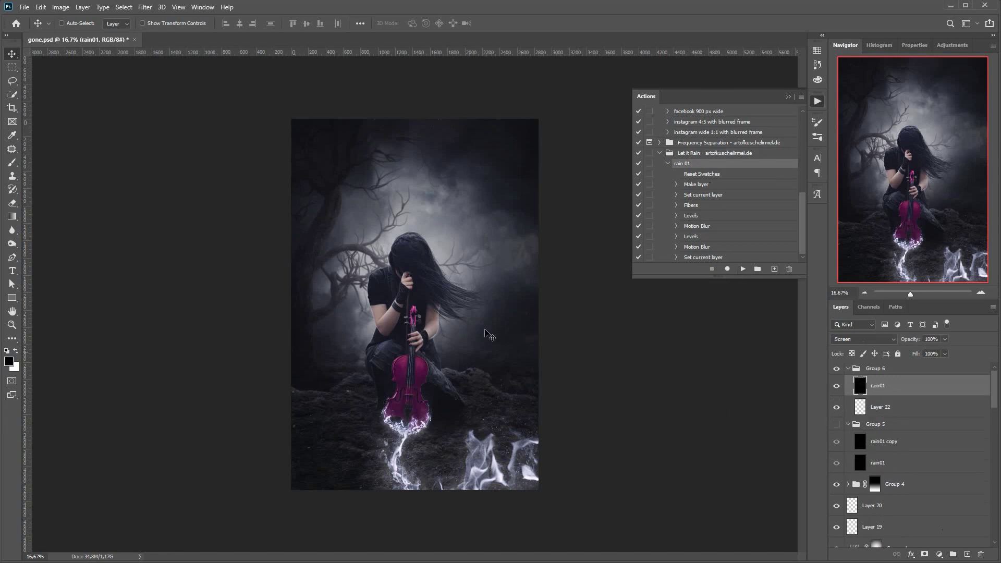
Step: Delete the empty Layer 22 from Group 6 and duplicate the rain01 layer to strengthen the rain
left_click(985, 298)
left_click(986, 296)
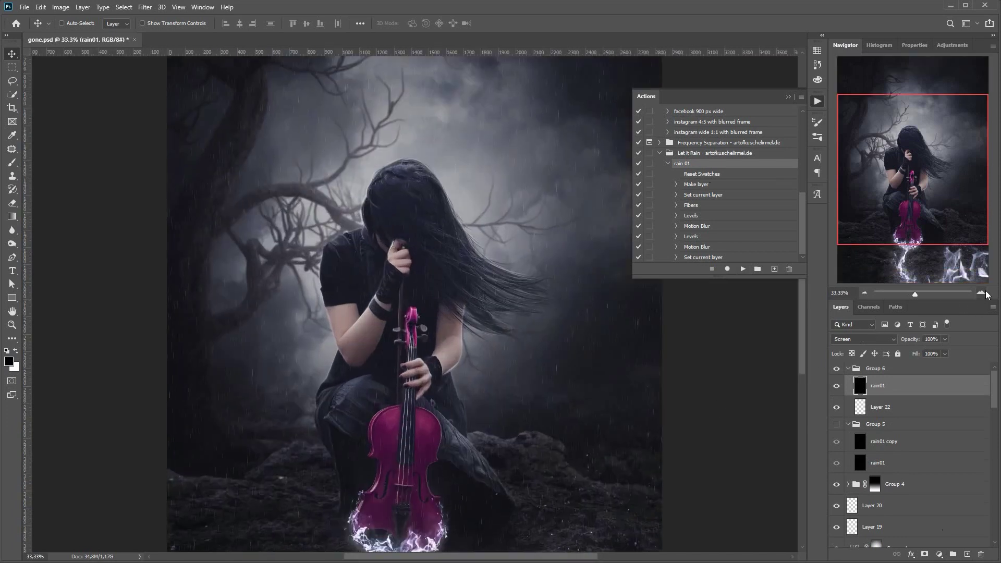
left_click(986, 296)
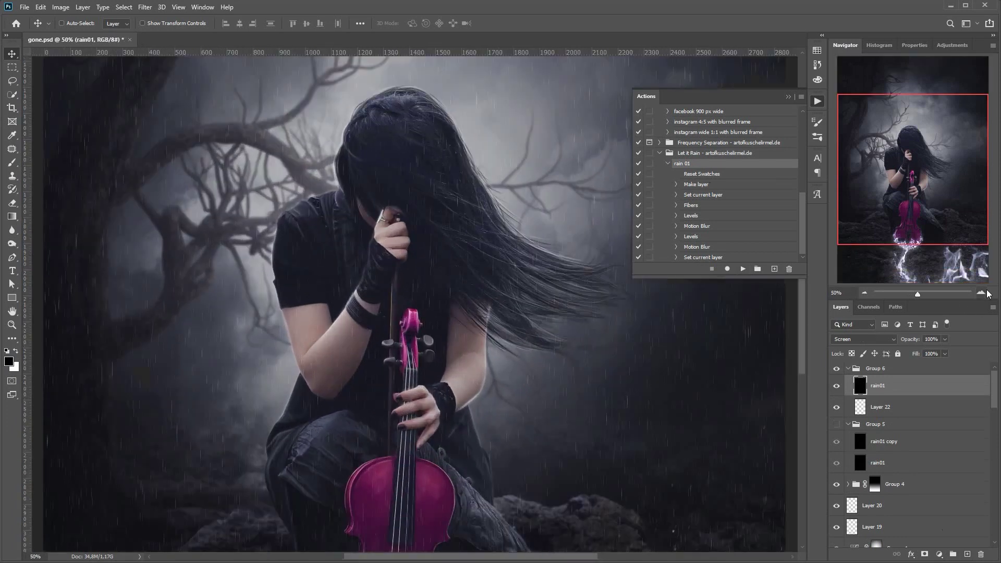
left_click(789, 98)
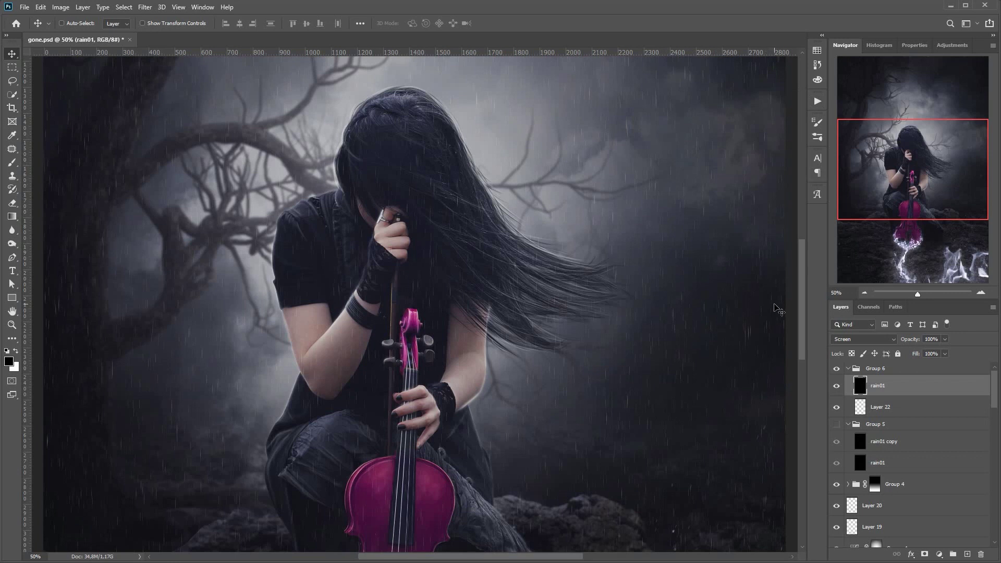
left_click(865, 293)
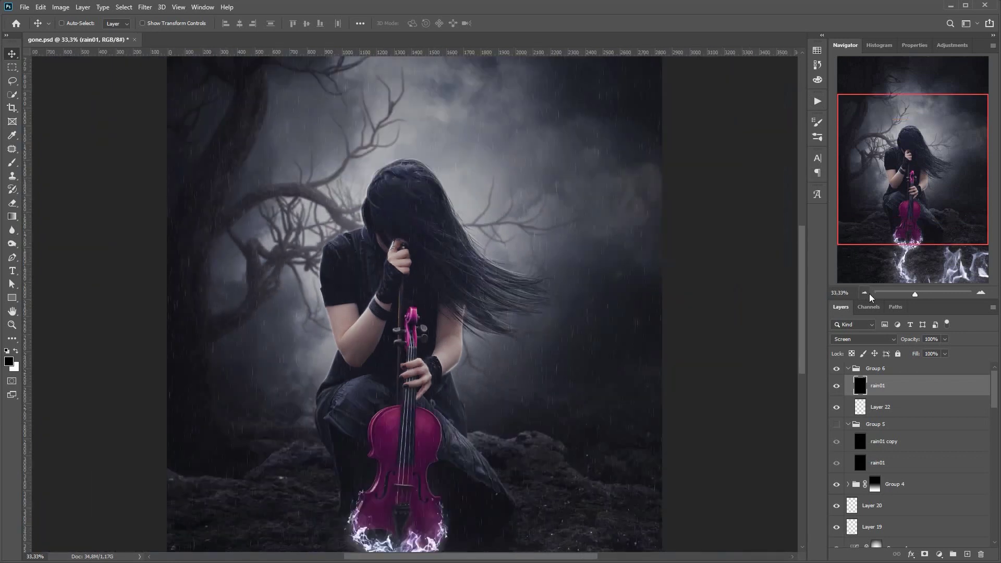
left_click(866, 293)
left_click(865, 293)
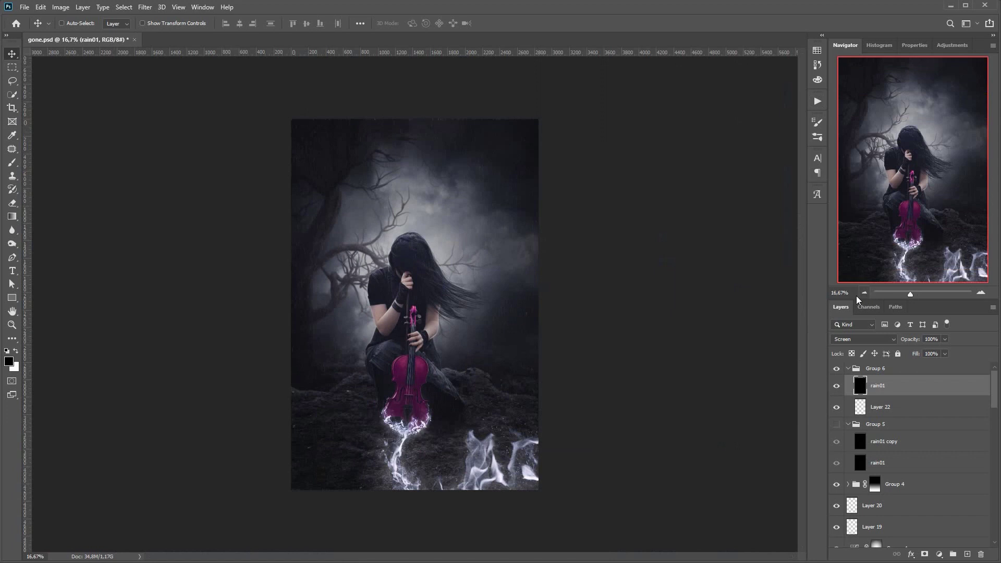
left_click_drag(913, 410, 949, 458)
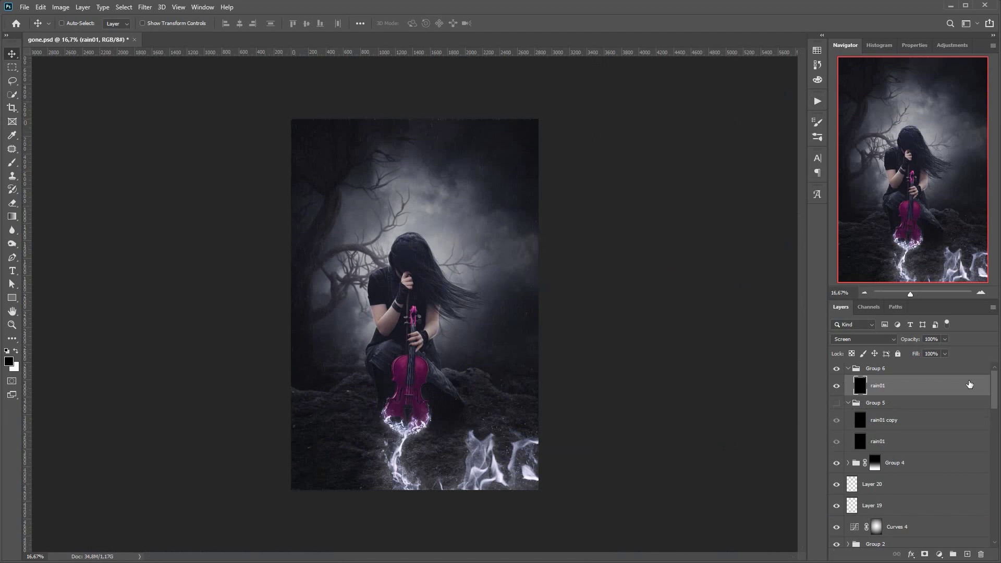
left_click_drag(964, 387, 968, 554)
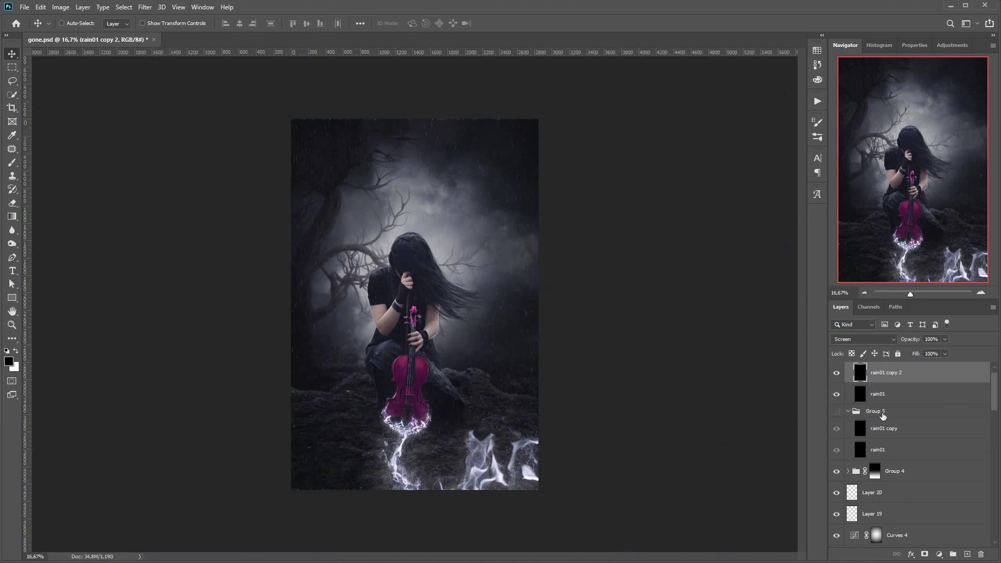
Step: Show Group 5 briefly to examine its two rain layers, and hide and collapse the group again
left_click(910, 431)
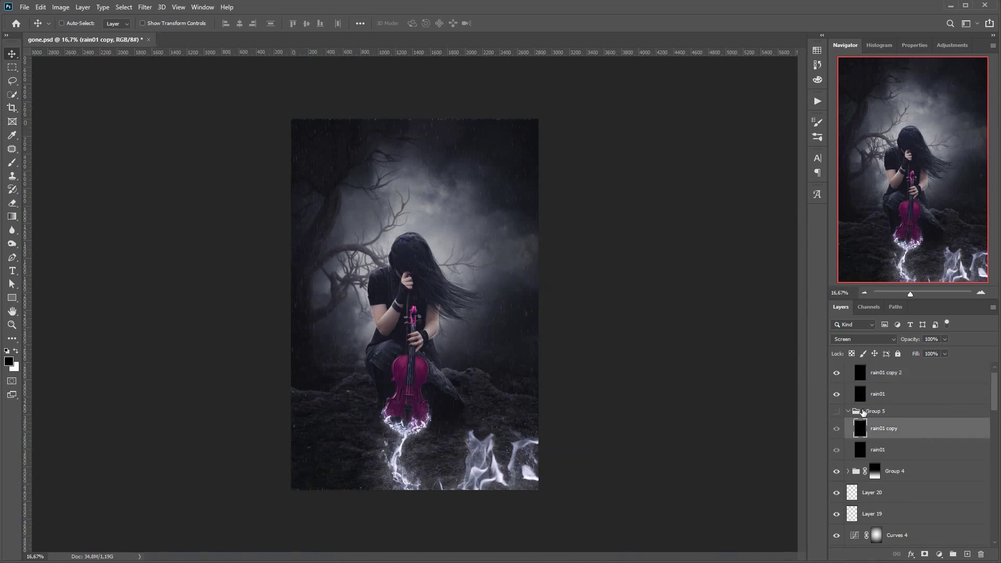
left_click(863, 412)
left_click(836, 415)
left_click(890, 420)
left_click(897, 451)
left_click(873, 413)
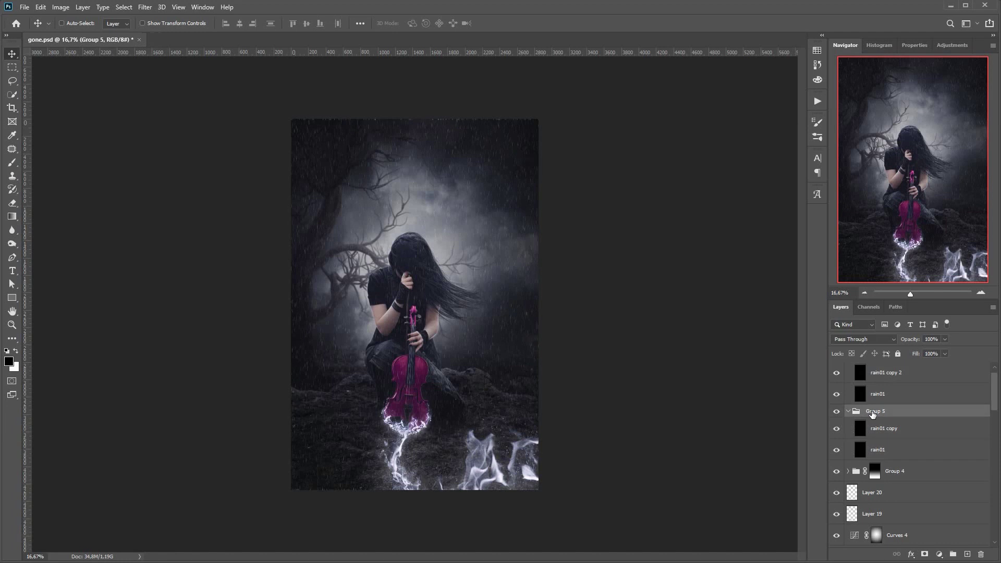
left_click(836, 413)
left_click(848, 411)
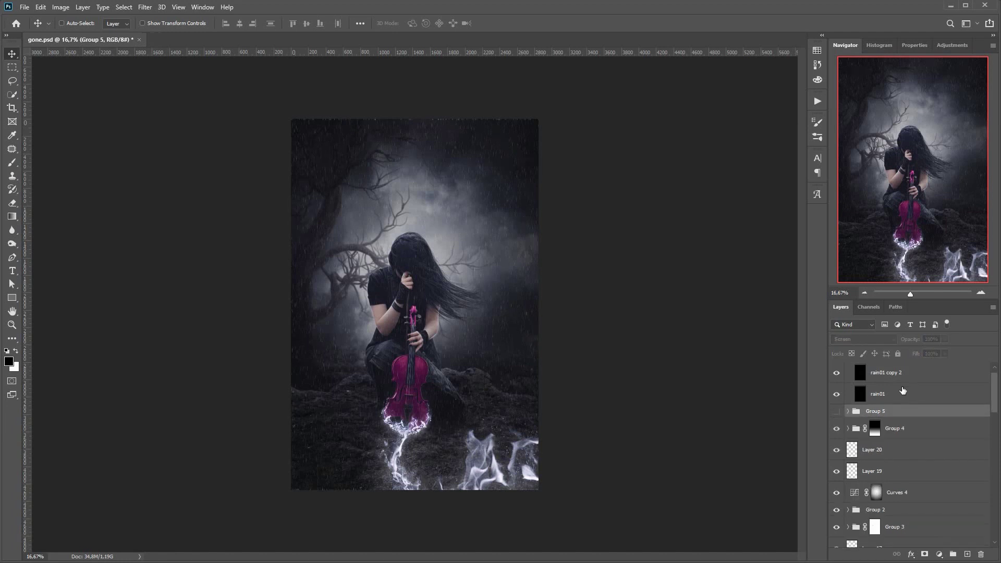
Step: Free-transform Group 6, enlarging the rain to about 112% past the canvas edges and adjusting its rotation
left_click(909, 392)
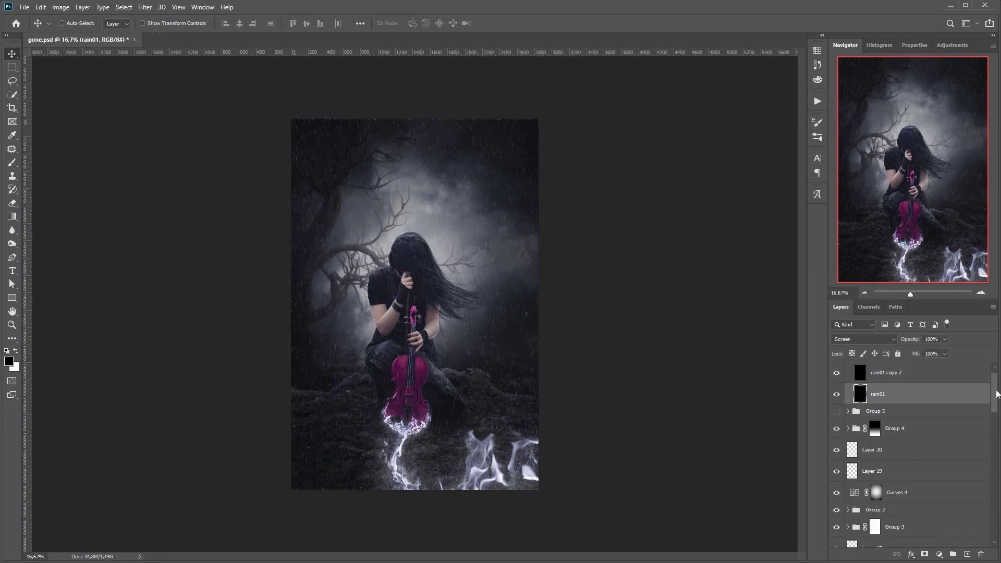
scroll(987, 369, "up", 1)
left_click(894, 370)
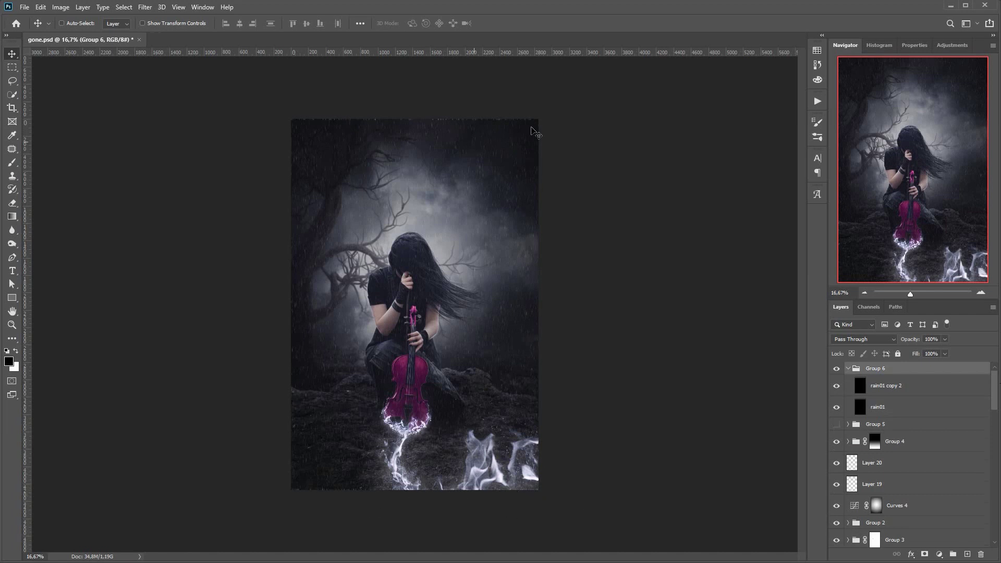
key("ctrl+t")
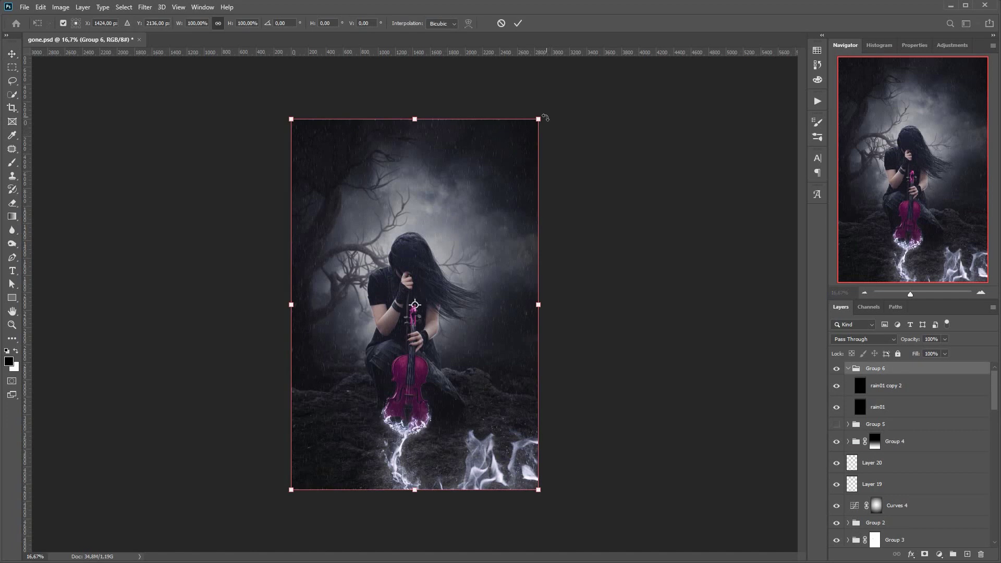
left_click_drag(551, 112, 559, 111)
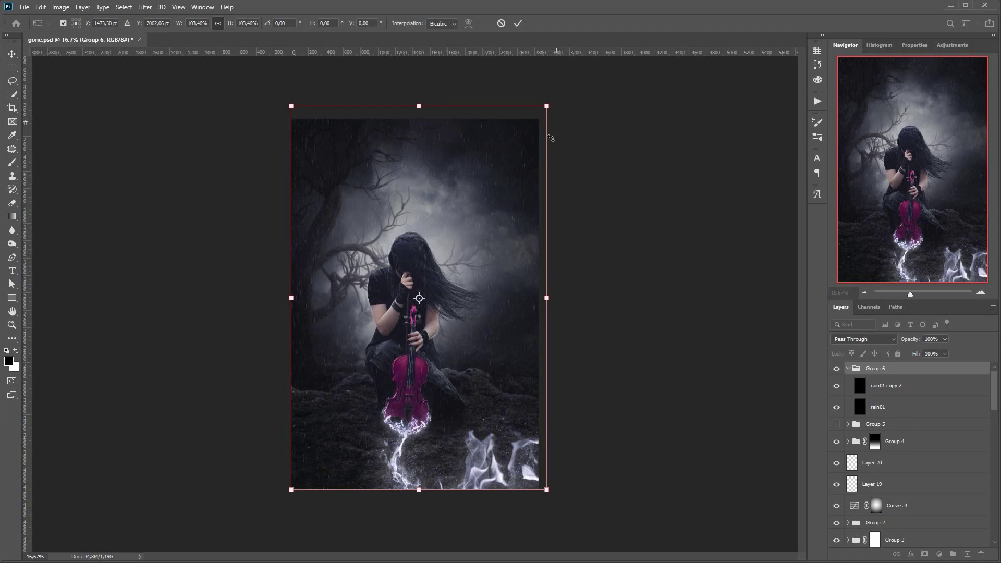
left_click_drag(290, 491, 282, 504)
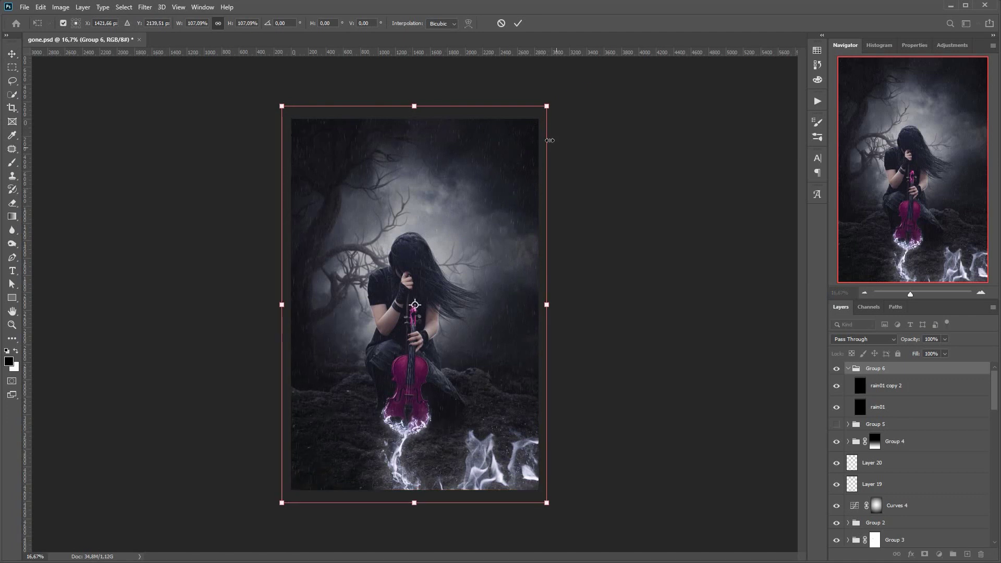
mouse_move(567, 93)
left_mouse_down()
mouse_move(576, 99)
mouse_move(559, 105)
left_mouse_up()
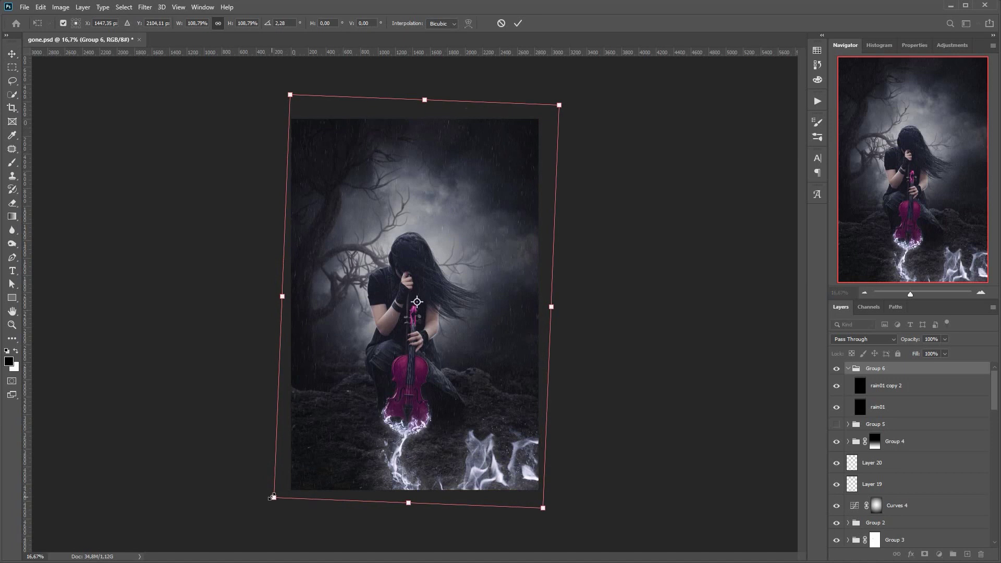
left_click_drag(271, 496, 265, 503)
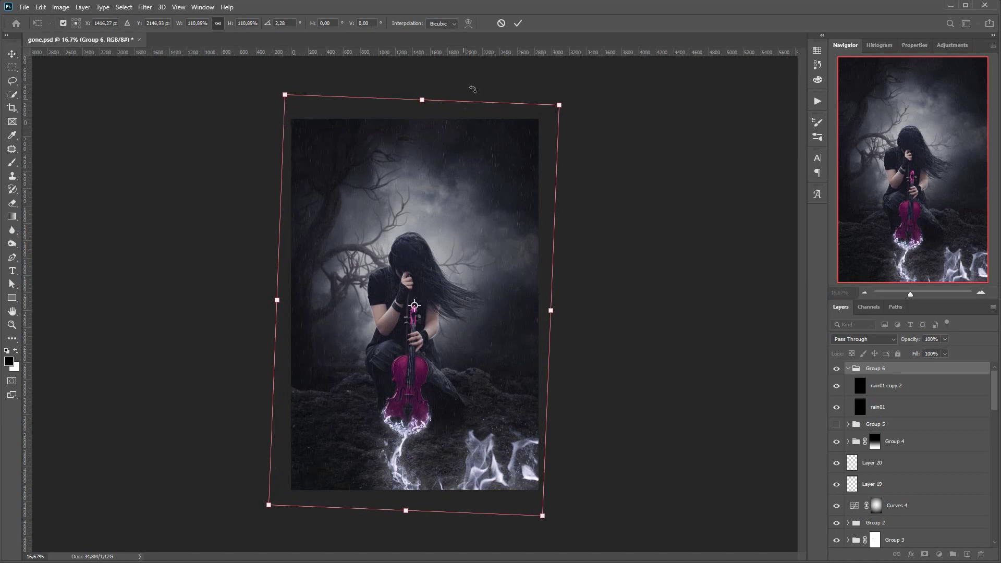
left_click_drag(476, 83, 482, 83)
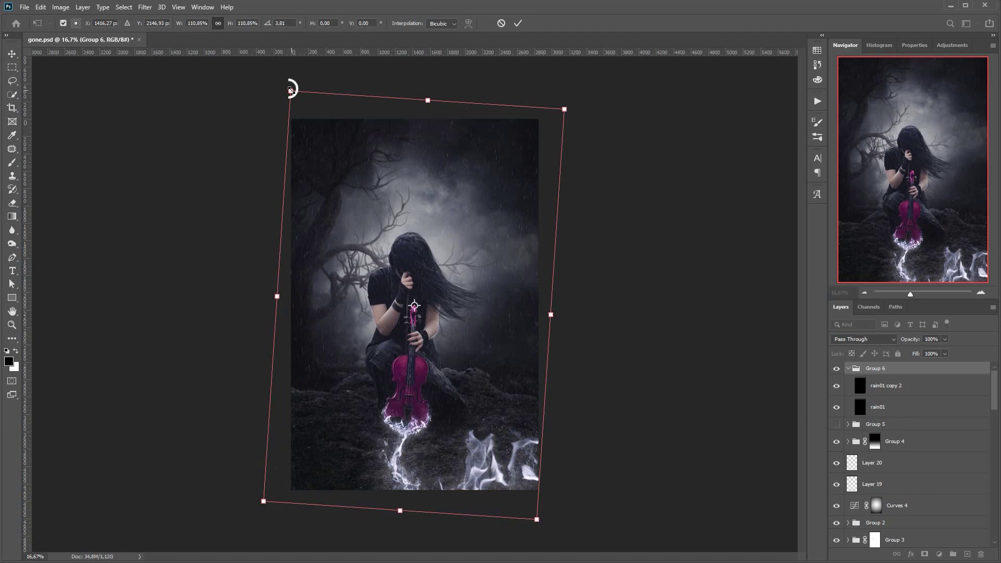
left_click_drag(538, 521, 539, 524)
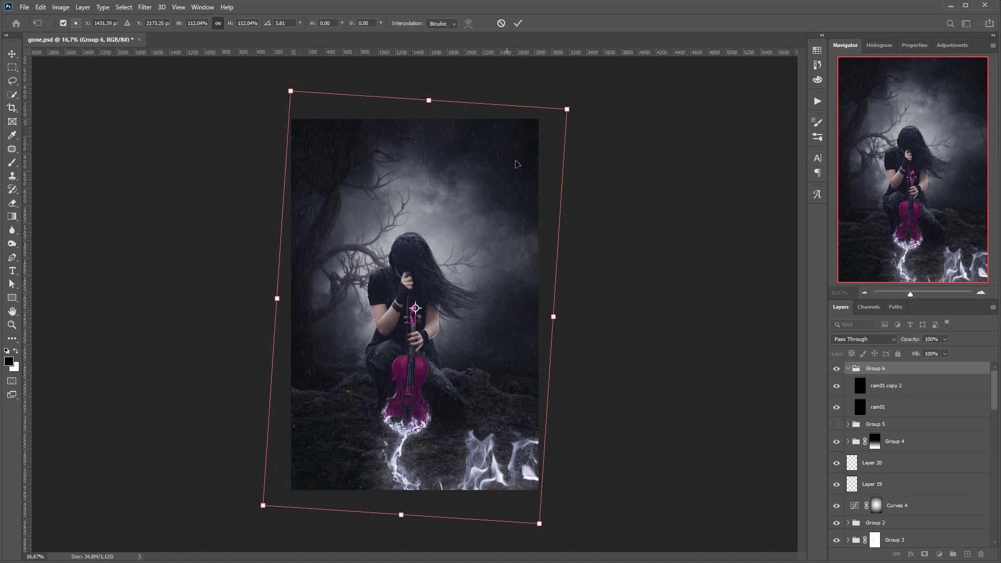
left_click_drag(606, 94, 594, 76)
left_click(518, 24)
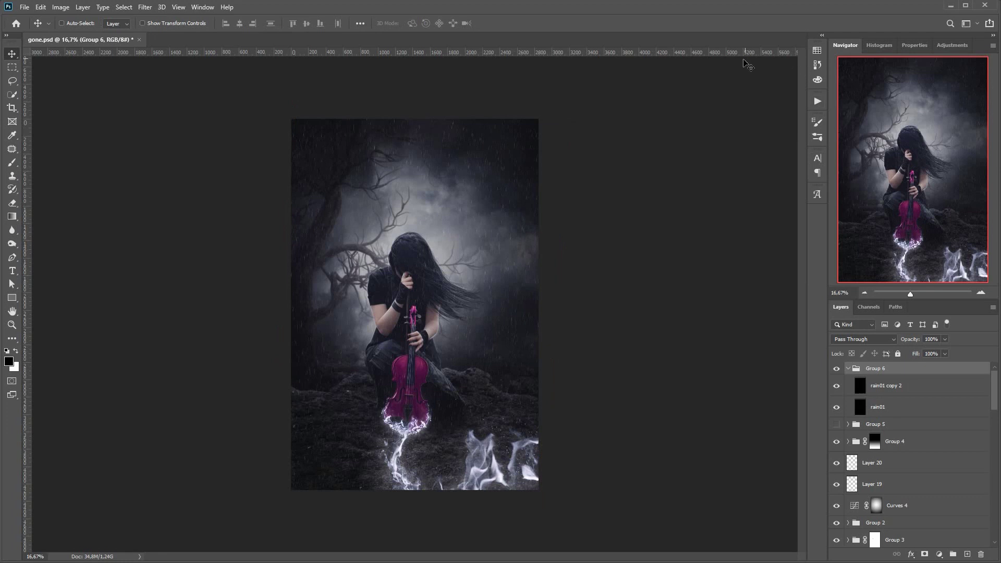
Step: Bring up the rain 01 action again and collapse its list of recorded operations
left_click(817, 100)
left_click(668, 164)
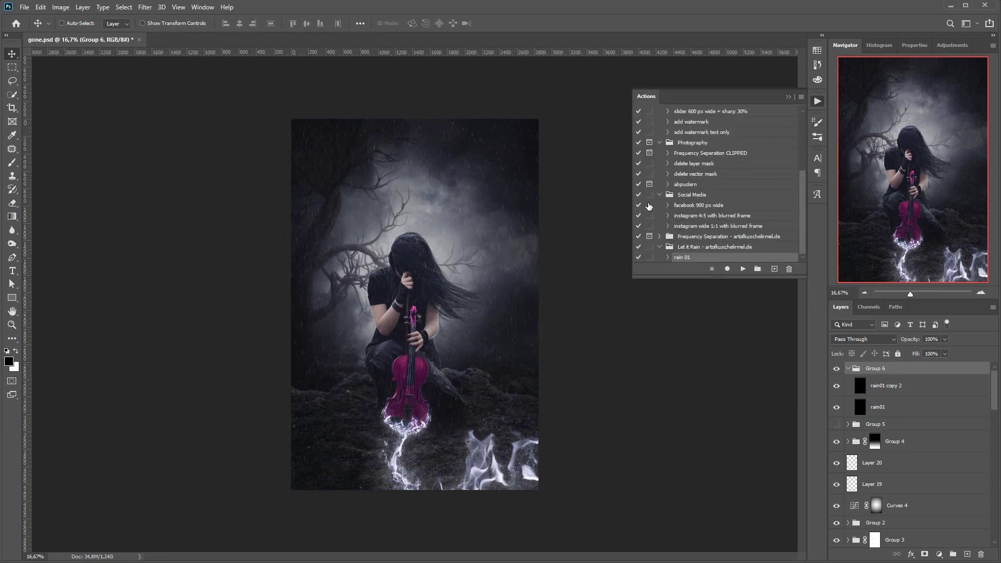